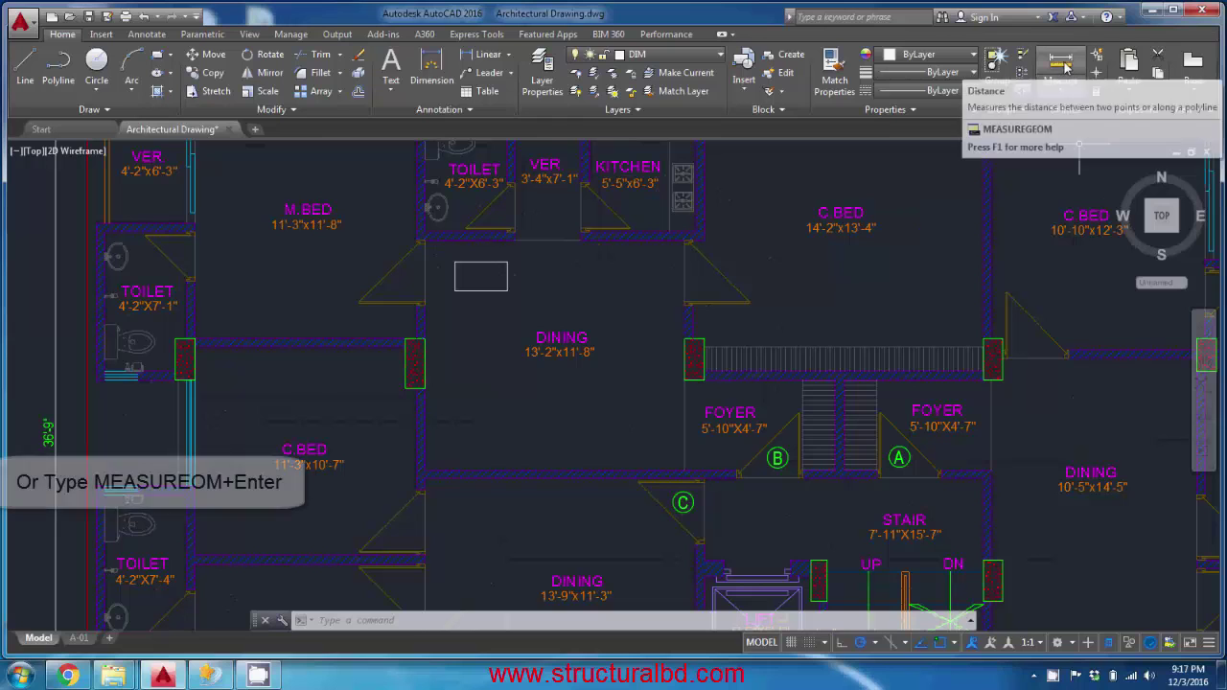
# Measure the distance along the diagonal line of the door between M.BED and DINING, from its leaf end to the frame corner.
pyautogui.click(1062, 65)
pyautogui.scroll(10, 441, 431)
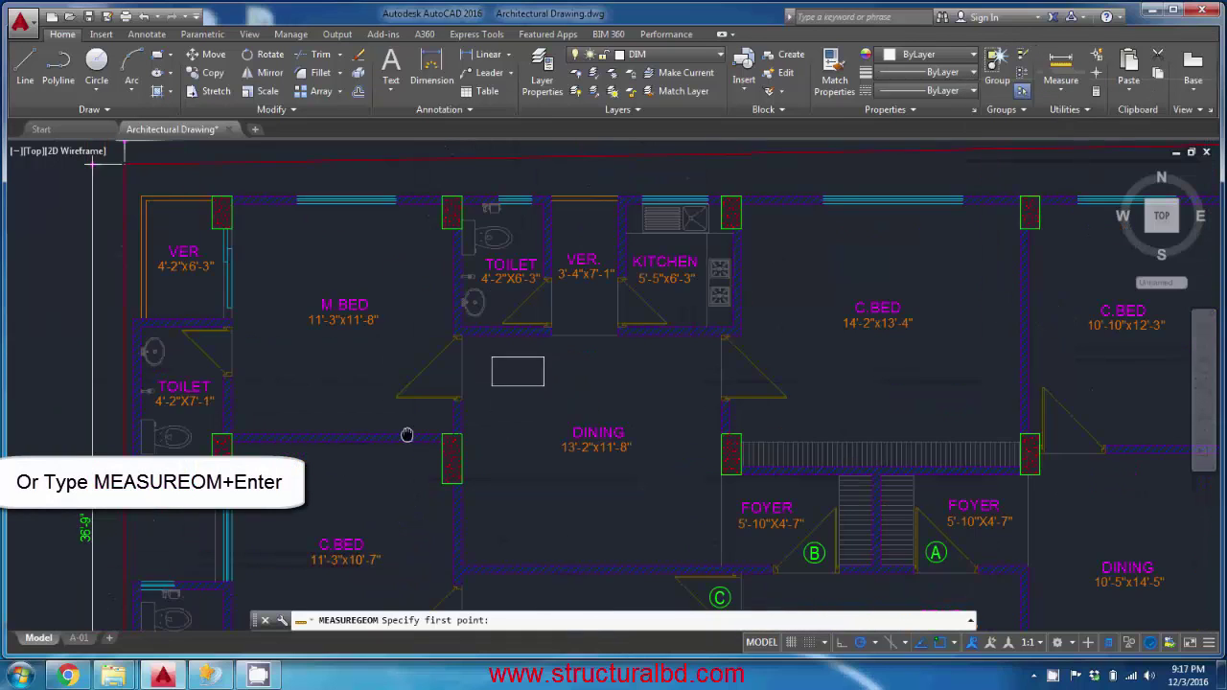
pyautogui.click(411, 556)
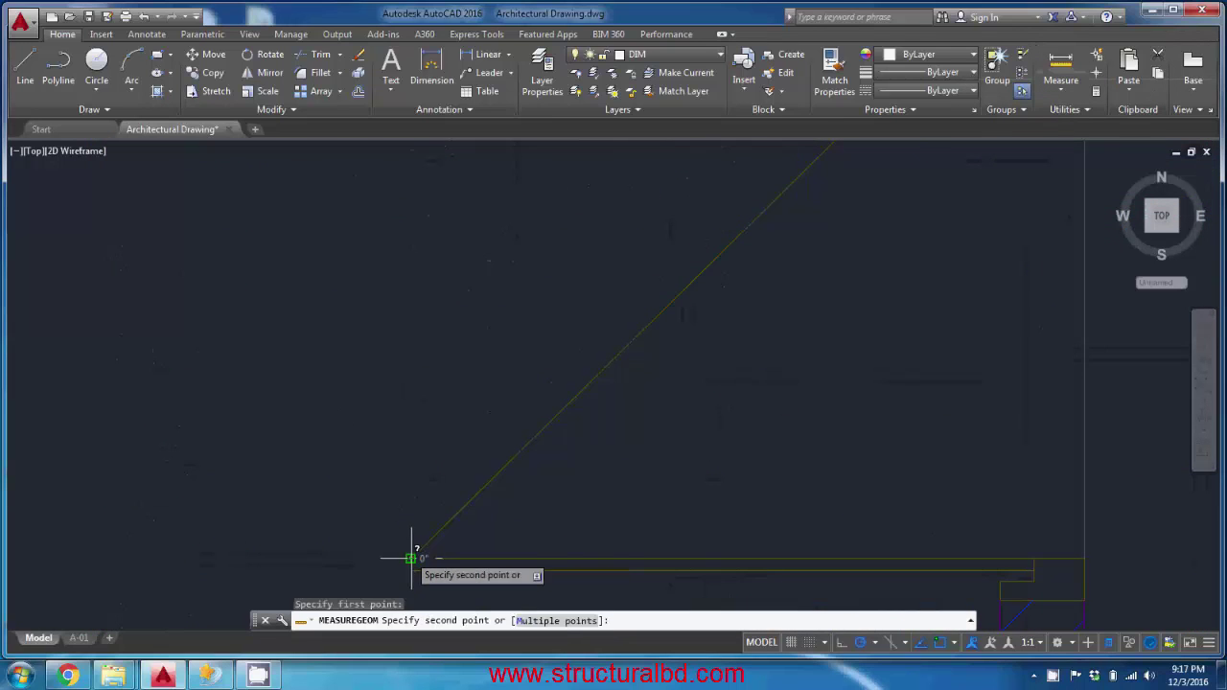
pyautogui.scroll(-3, 630, 266)
pyautogui.scroll(3, 657, 329)
pyautogui.click(603, 250)
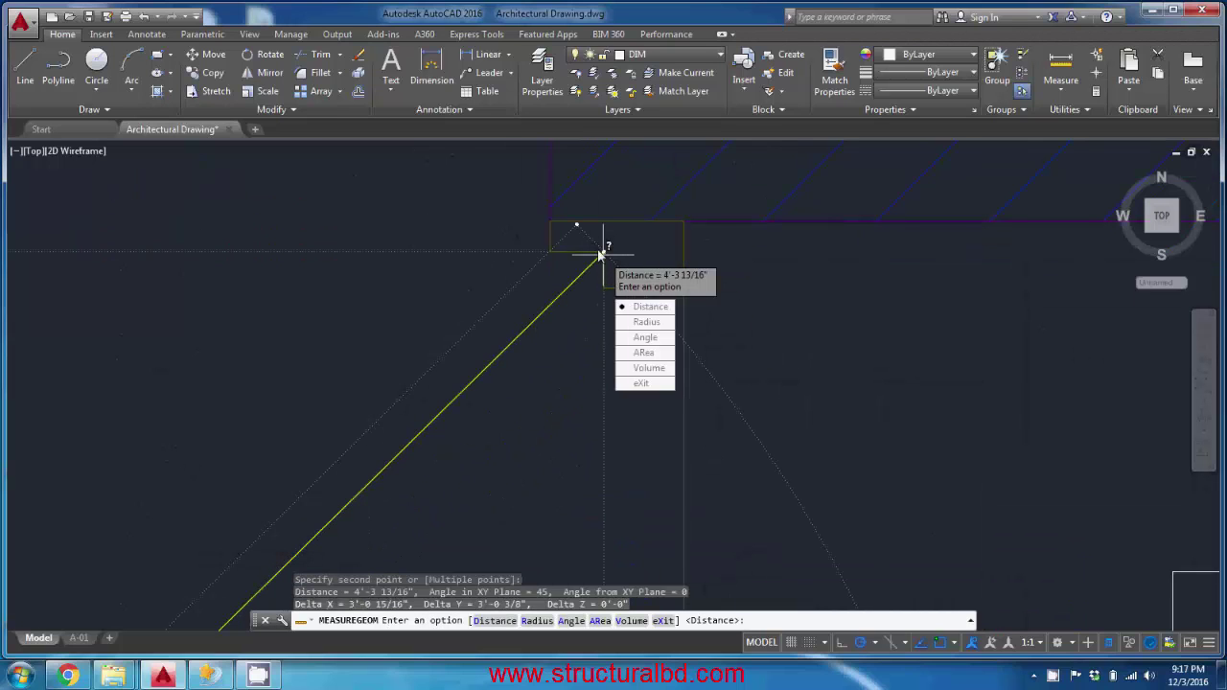
# Examine the distance, horizontal and vertical offsets and angle displayed around the measured door diagonal.
pyautogui.scroll(-2, 600, 255)
pyautogui.scroll(2, 604, 266)
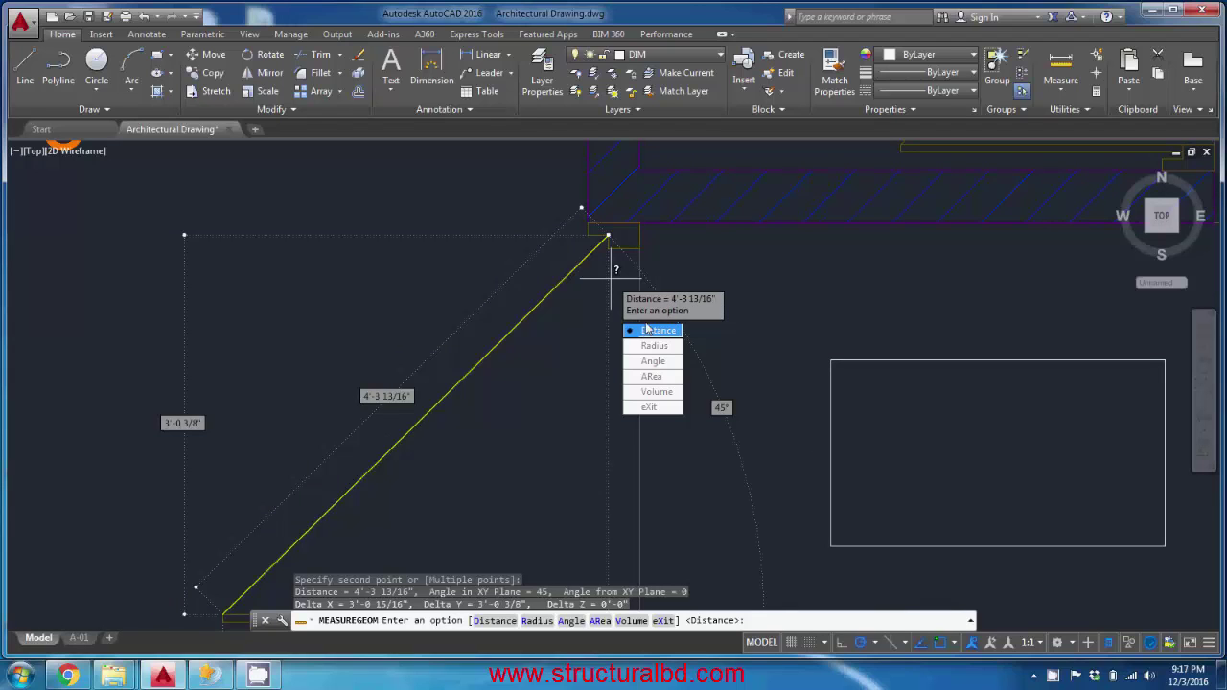
pyautogui.scroll(-2, 570, 287)
pyautogui.scroll(2, 568, 276)
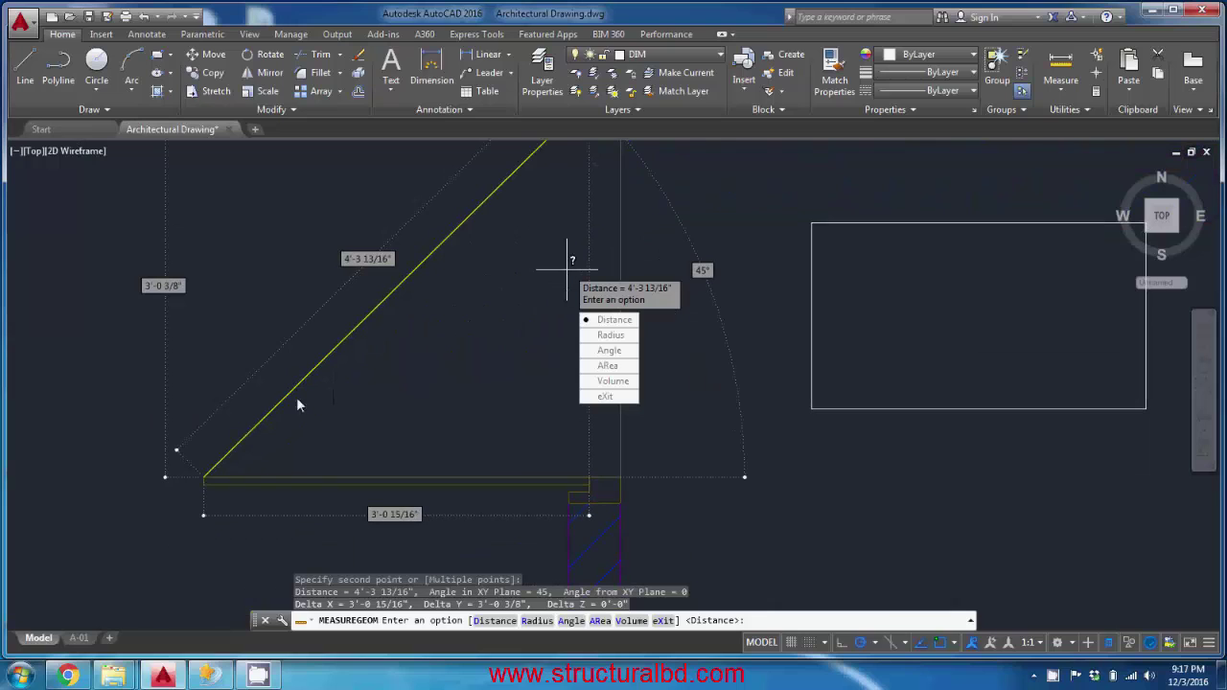
pyautogui.scroll(-2, 317, 451)
pyautogui.scroll(2, 255, 342)
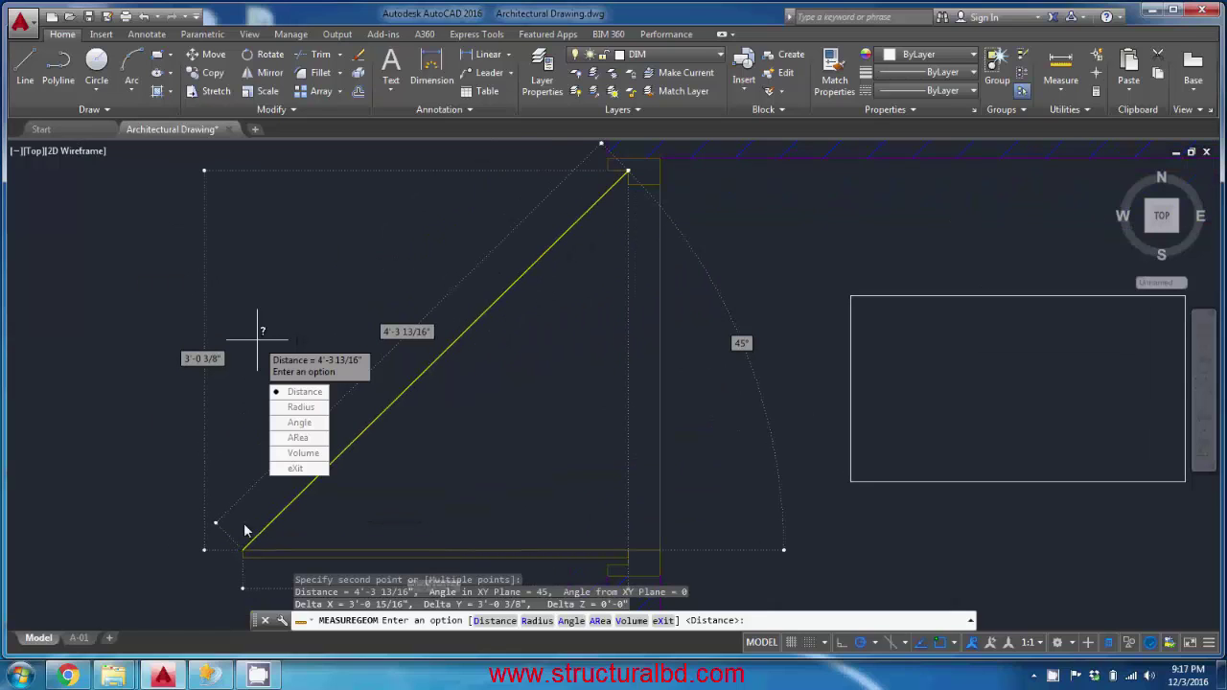
pyautogui.scroll(-2, 383, 403)
pyautogui.scroll(2, 403, 414)
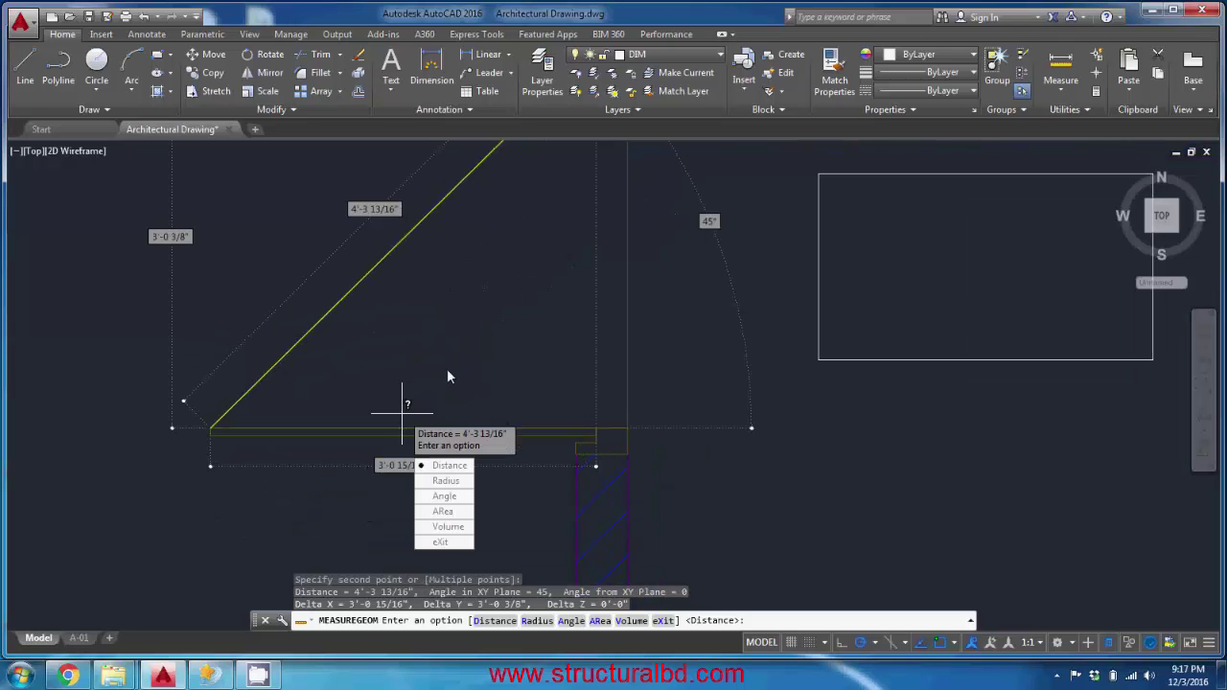
pyautogui.moveTo(446, 377); pyautogui.dragTo(485, 316, button='middle')
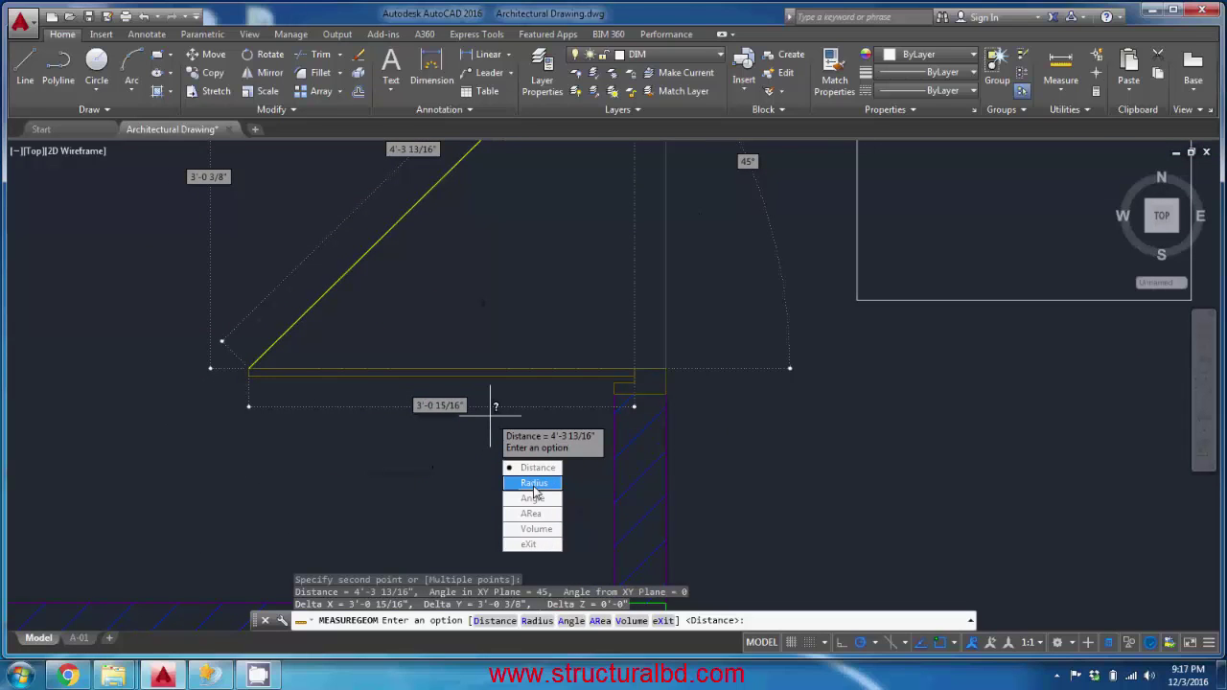
# Measure the angle between the door's diagonal line and its horizontal leaf line.
pyautogui.click(533, 497)
pyautogui.scroll(-3, 436, 221)
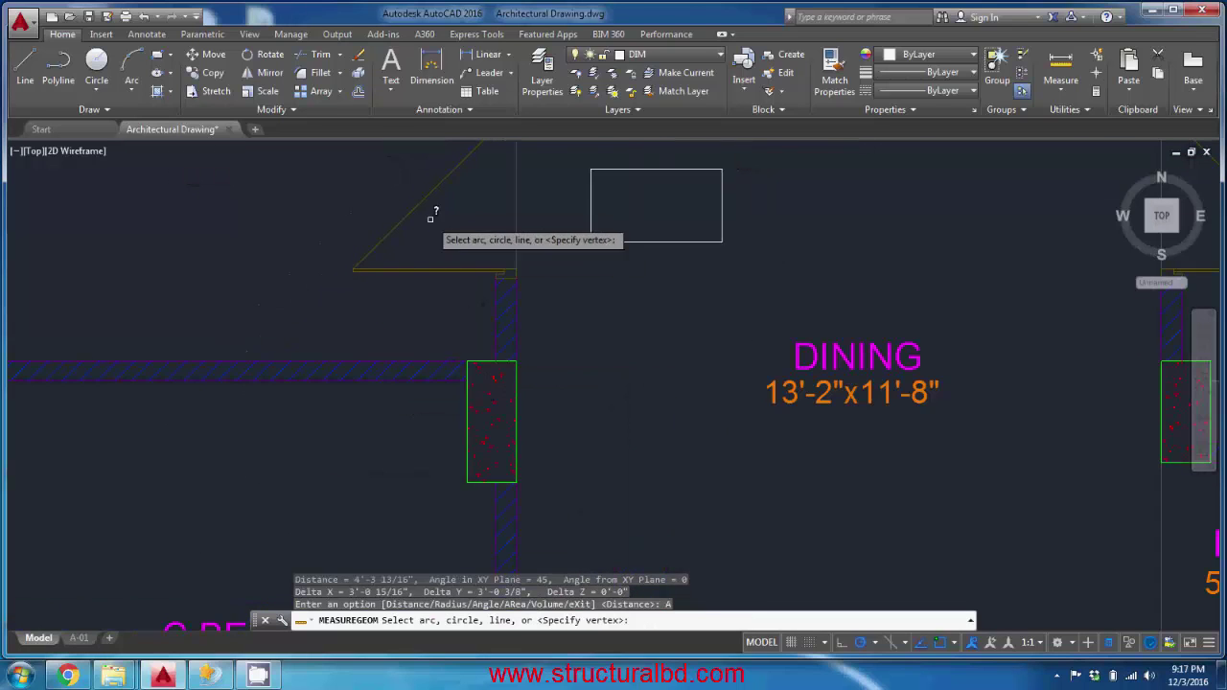
pyautogui.moveTo(431, 219); pyautogui.dragTo(466, 282, button='middle')
pyautogui.click(452, 285)
pyautogui.scroll(2, 418, 353)
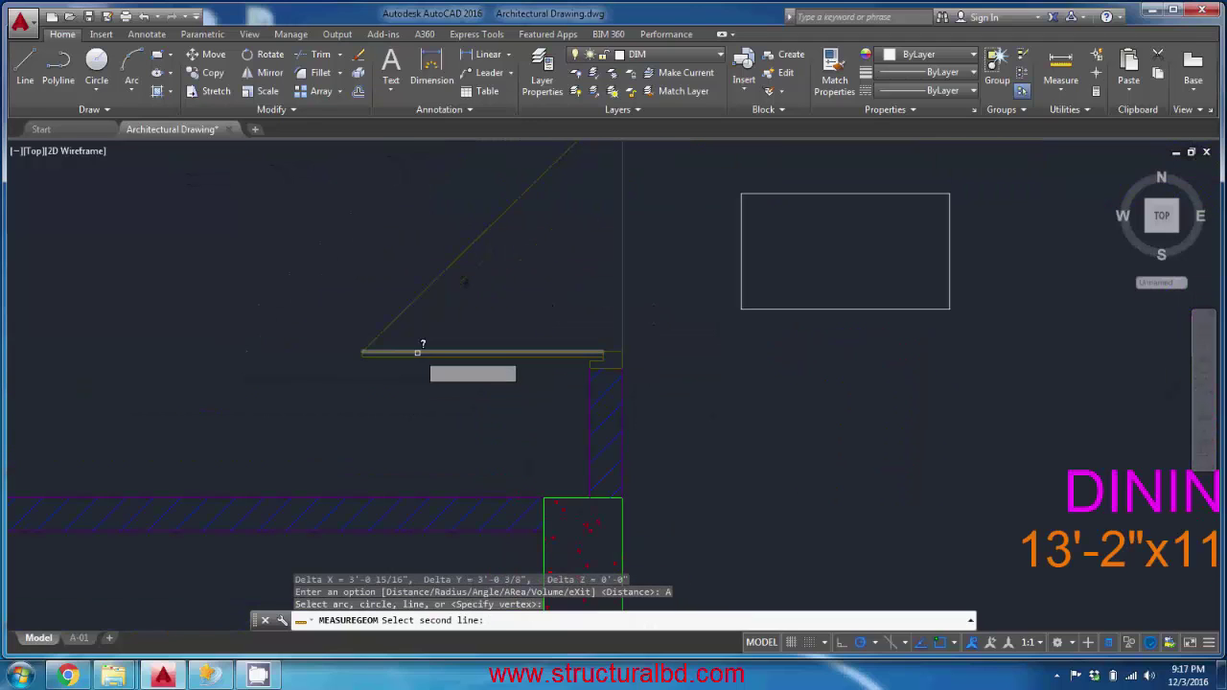
pyautogui.click(417, 353)
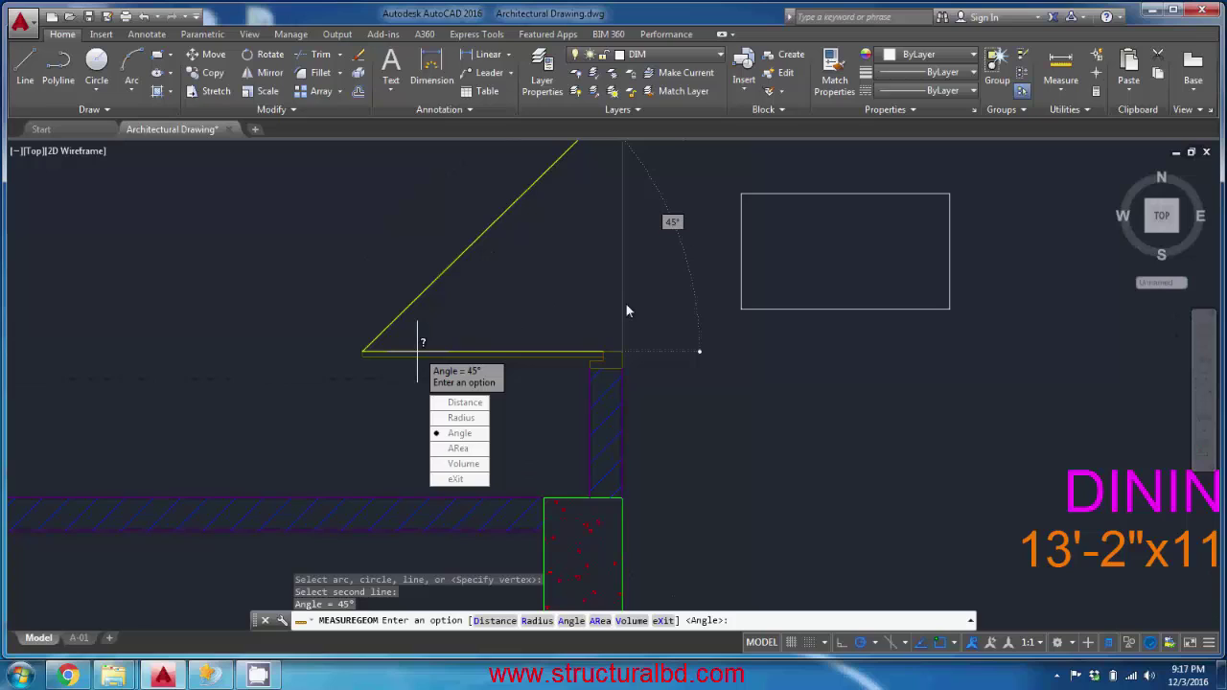
# Start an area measurement at the upper-left inner corner of the 13'-2"x11'-8" dining room.
pyautogui.click(464, 450)
pyautogui.scroll(-5, 556, 230)
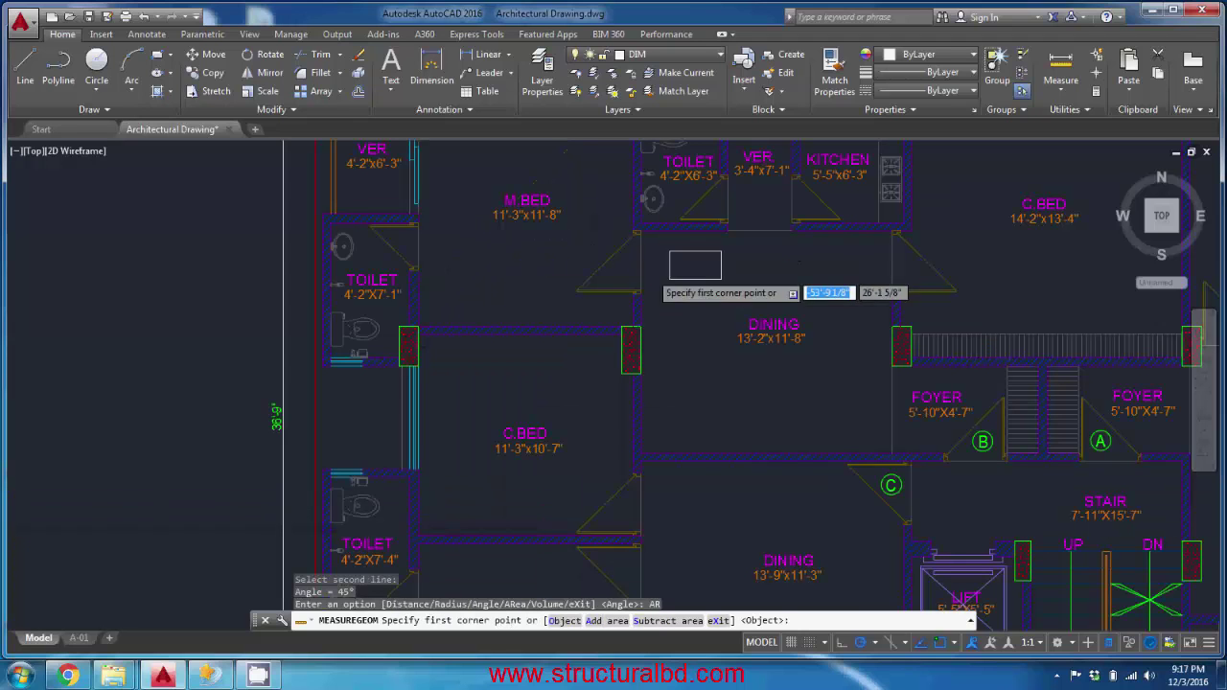
pyautogui.scroll(-2, 484, 384)
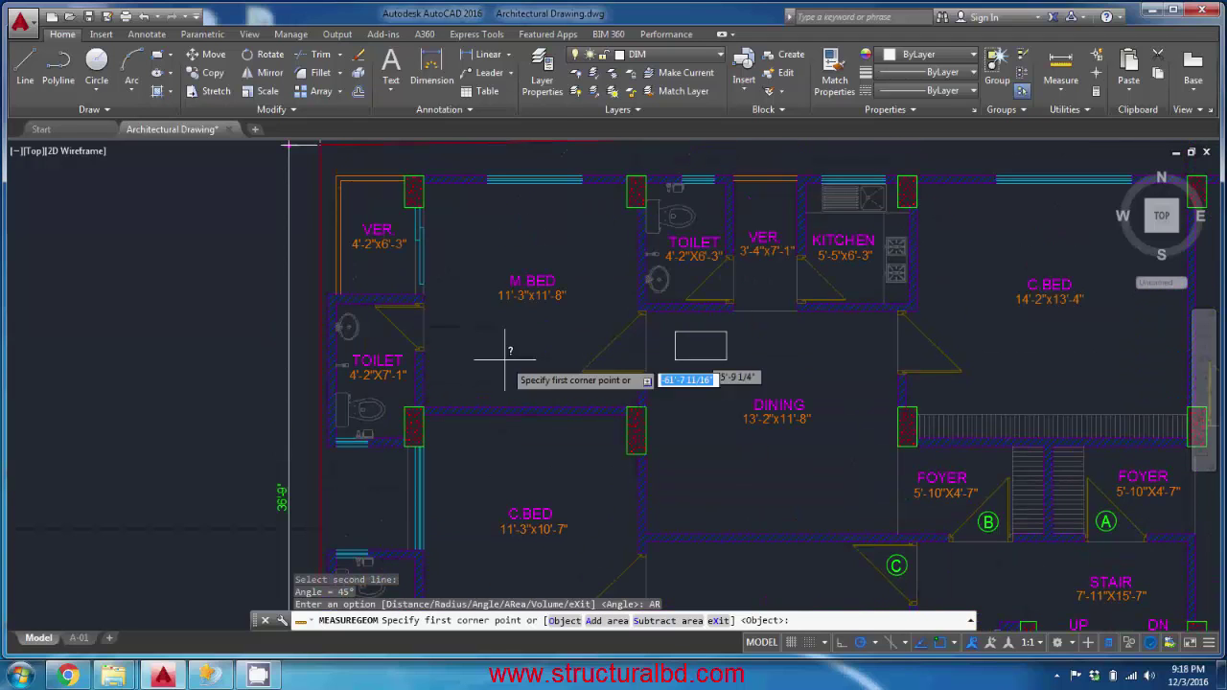
pyautogui.scroll(2, 488, 348)
pyautogui.moveTo(488, 316); pyautogui.dragTo(598, 299, button='middle')
pyautogui.scroll(-2, 614, 335)
pyautogui.scroll(5, 540, 240)
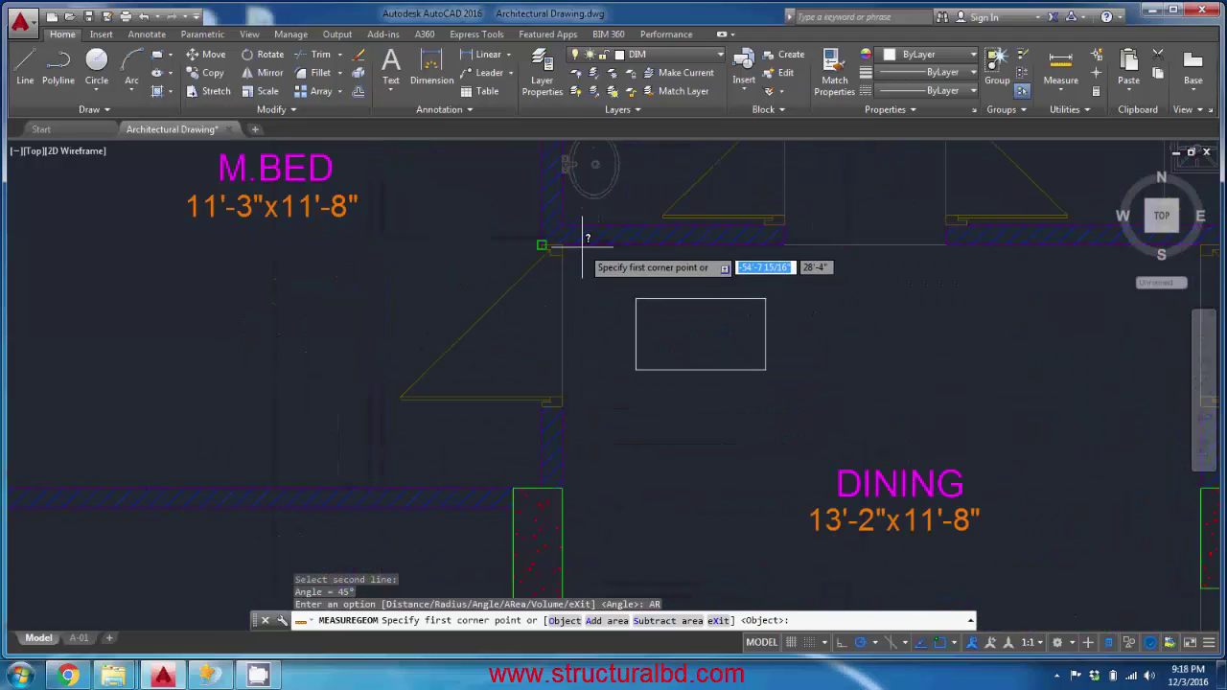
pyautogui.click(562, 244)
pyautogui.scroll(-2, 517, 245)
pyautogui.moveTo(671, 239); pyautogui.dragTo(540, 239, button='middle')
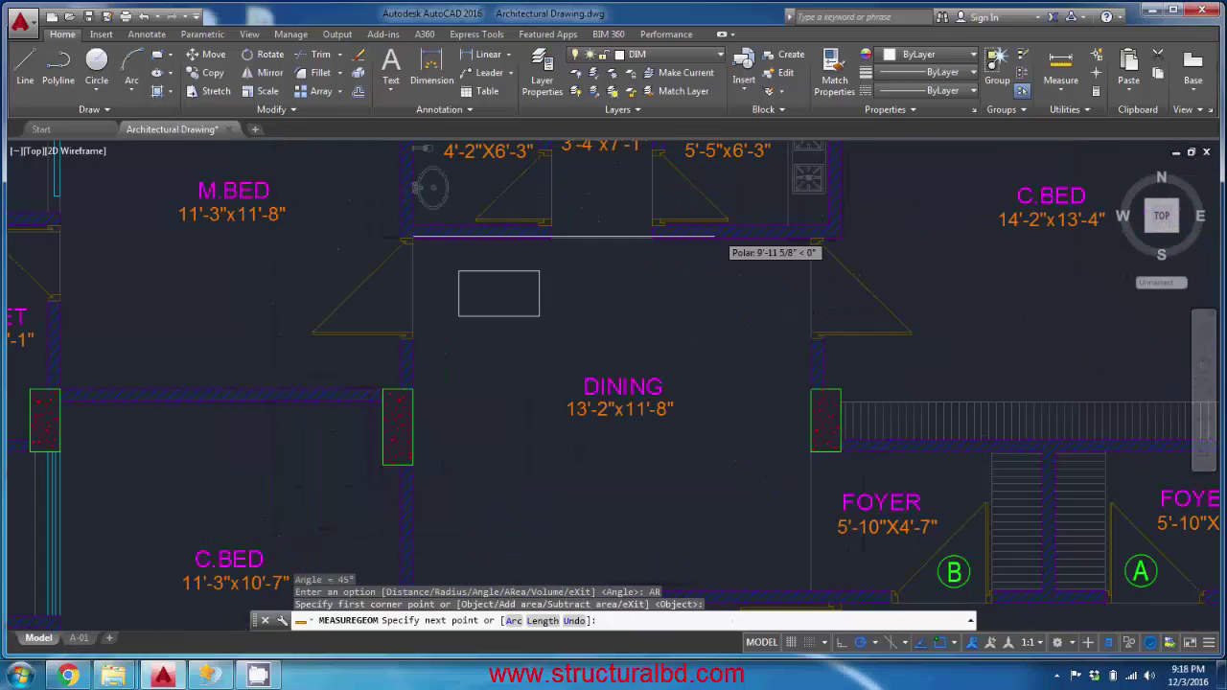
# Trace the dining room's remaining three corners, total its area and perimeter, and end the measurement.
pyautogui.scroll(2, 717, 233)
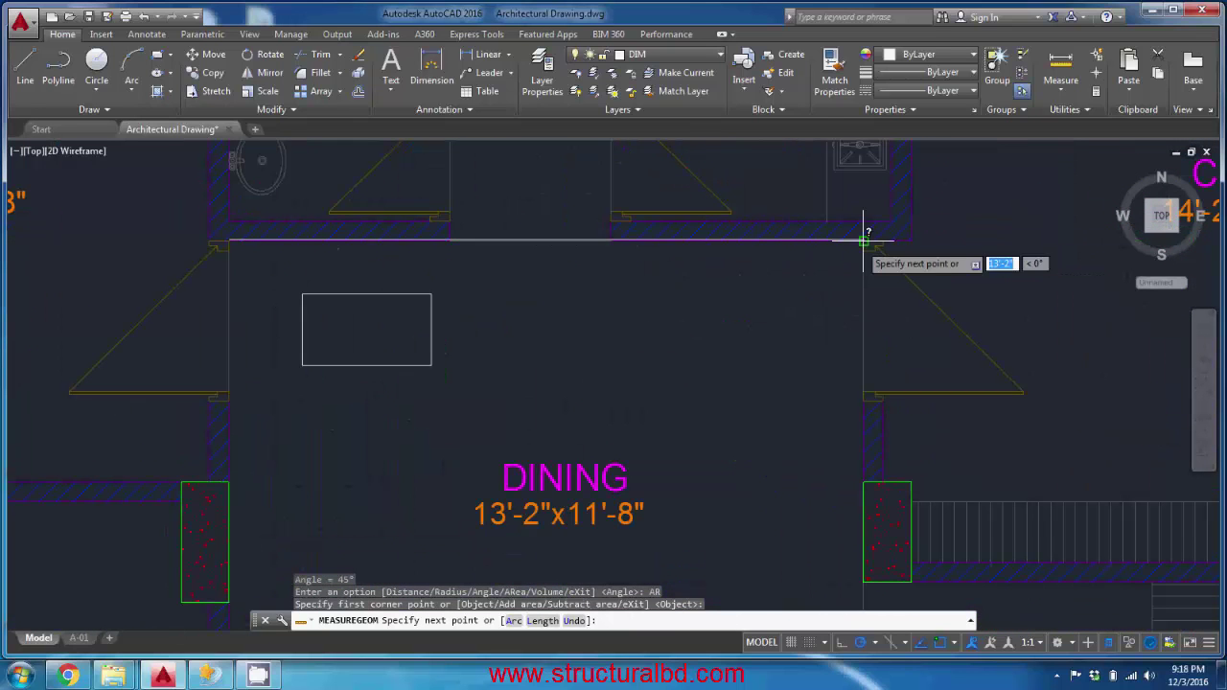
pyautogui.click(850, 237)
pyautogui.scroll(-3, 834, 235)
pyautogui.scroll(4, 826, 357)
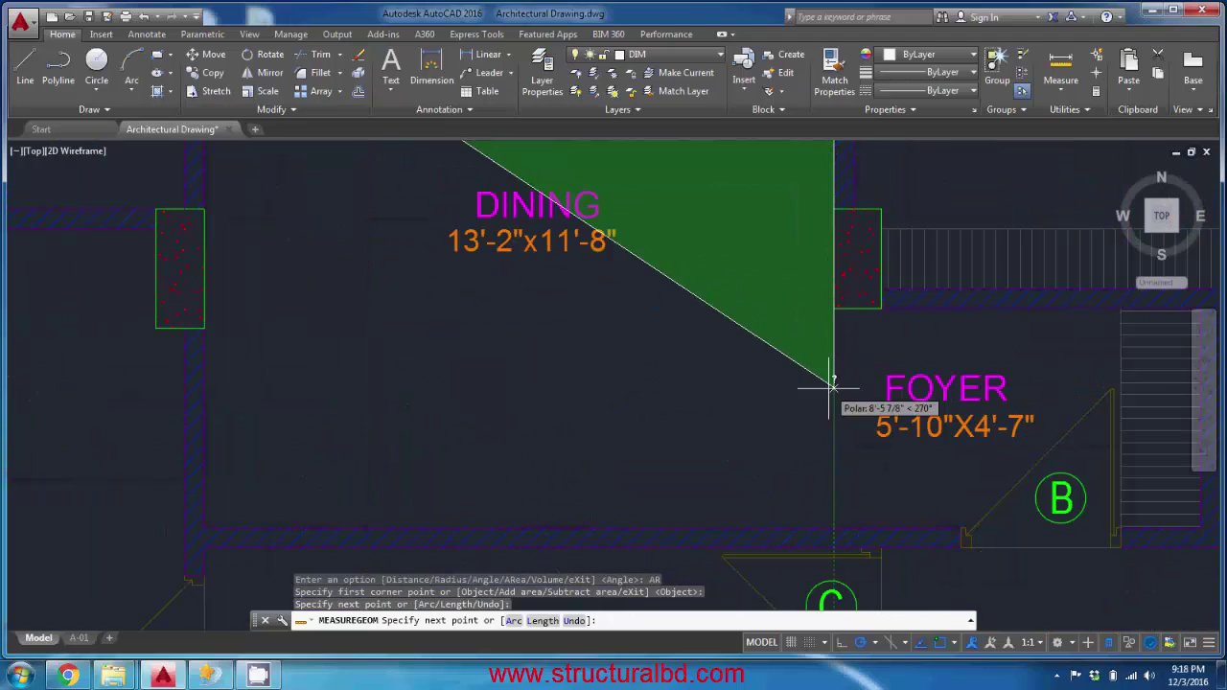
pyautogui.click(834, 523)
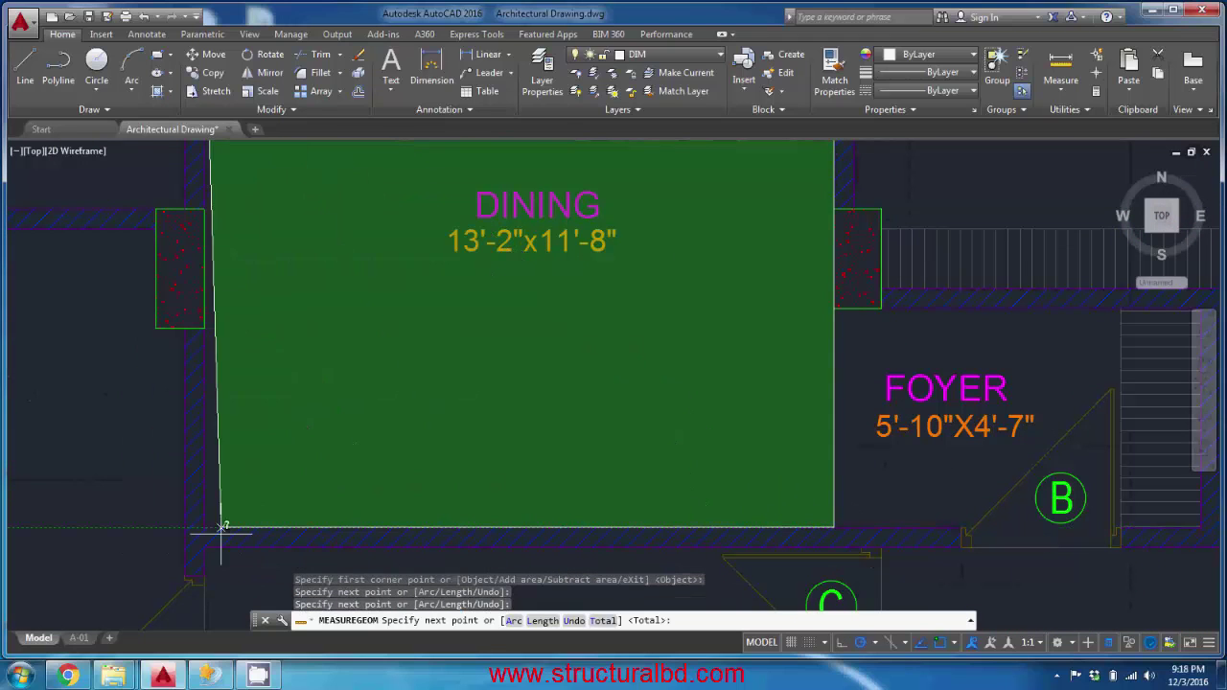
pyautogui.click(204, 526)
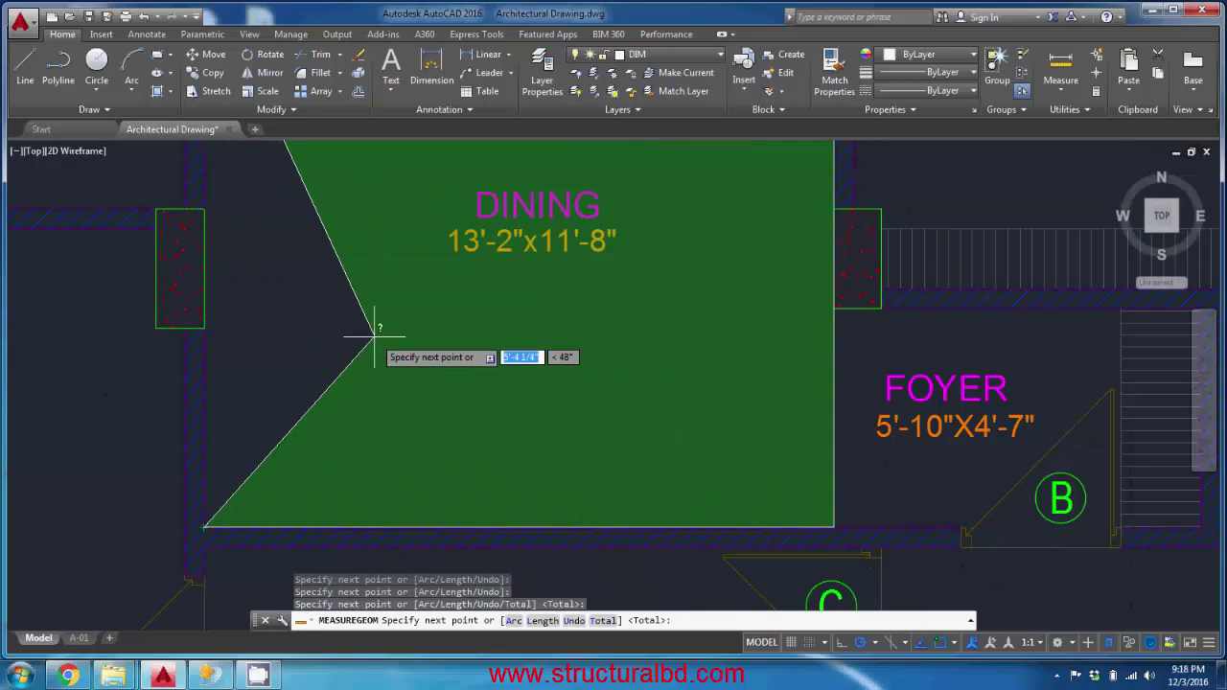
pyautogui.rightClick(374, 337)
pyautogui.click(411, 346)
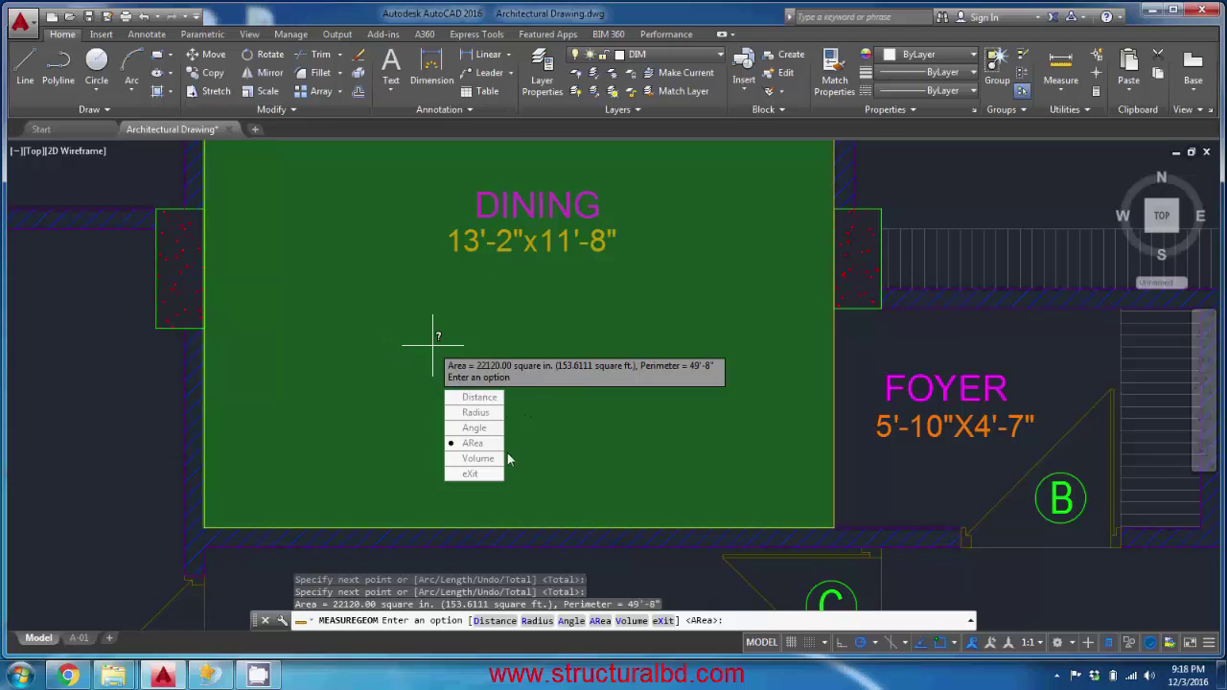
pyautogui.press('Escape')
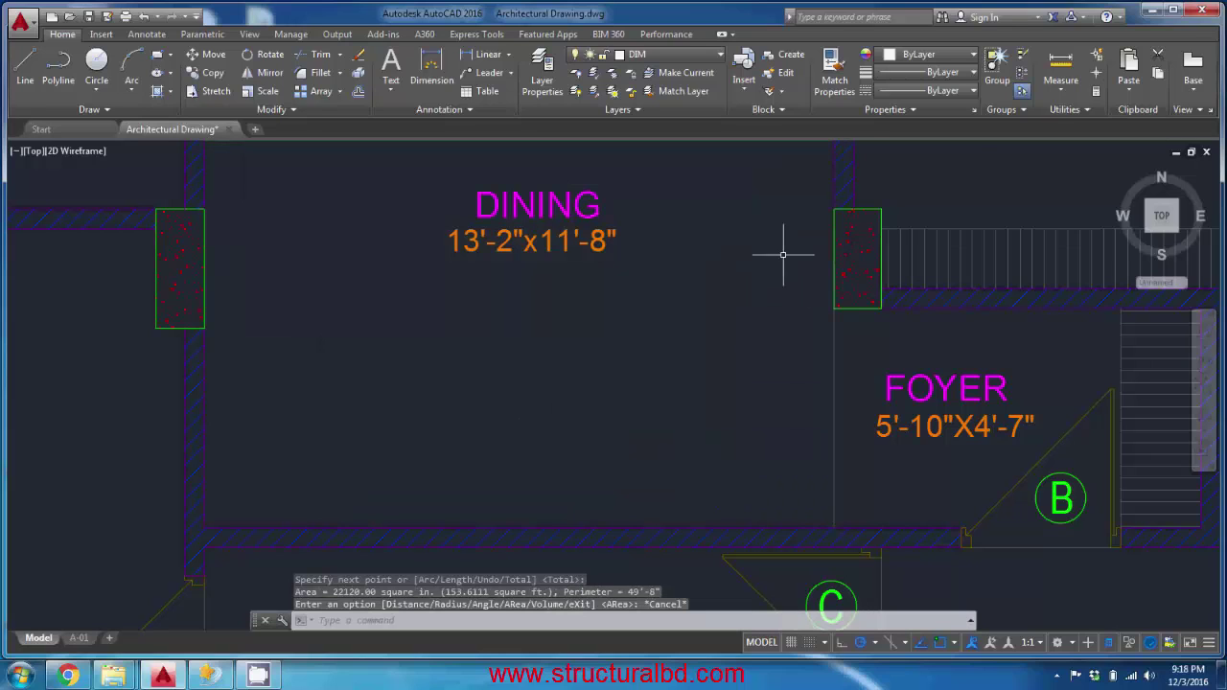
# Look over the available measurement tools and turn off the Quick Properties panel.
pyautogui.click(1061, 89)
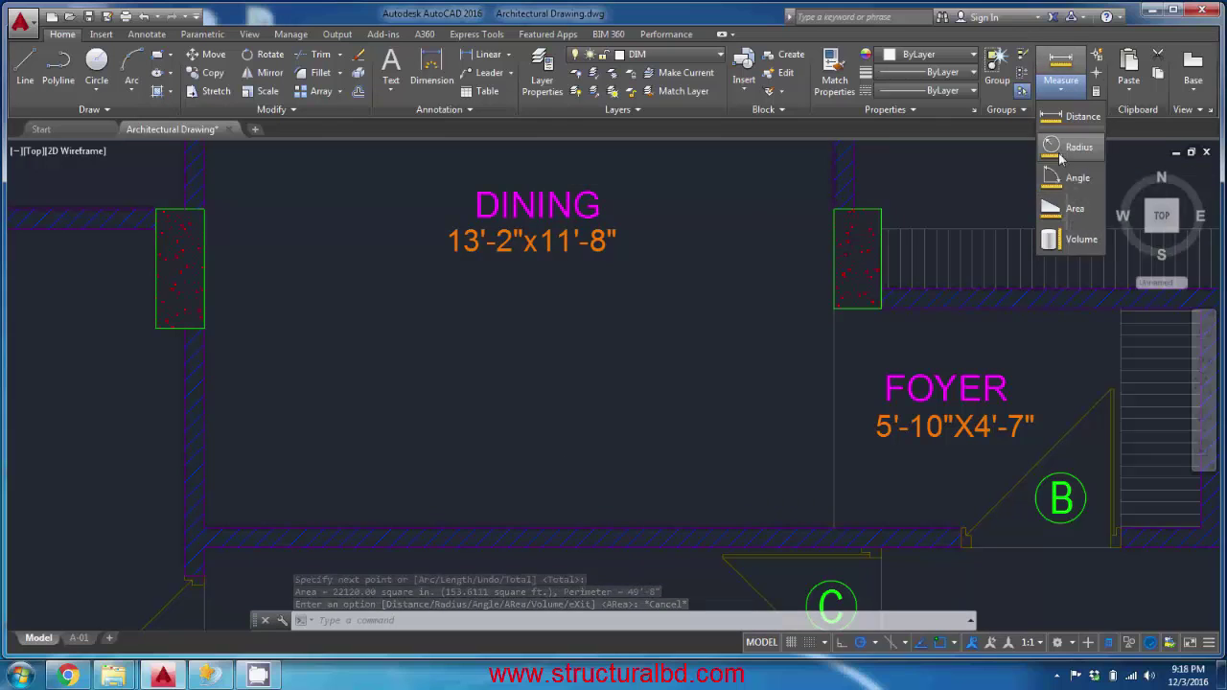
pyautogui.scroll(-4, 614, 364)
pyautogui.scroll(7, 575, 354)
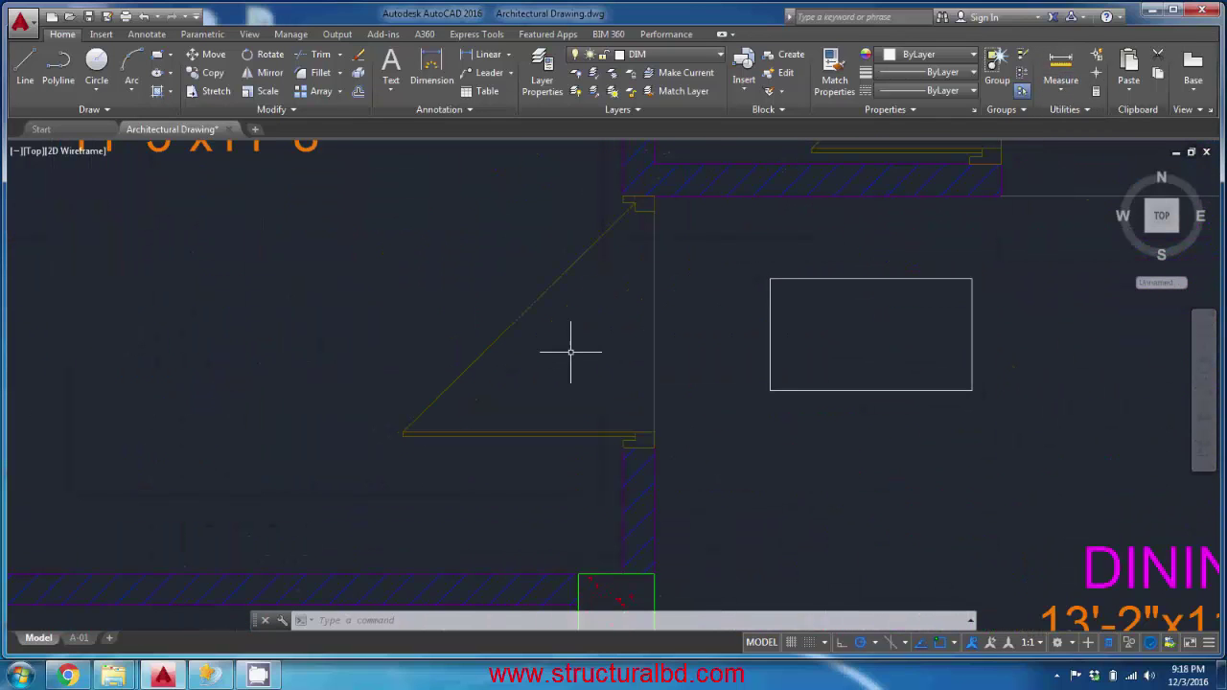
pyautogui.click(1109, 646)
# Measure the M.BED door's diagonal from the frame corner to the leaf end with the DIST command.
pyautogui.moveTo(597, 470); pyautogui.dragTo(615, 491, button='middle')
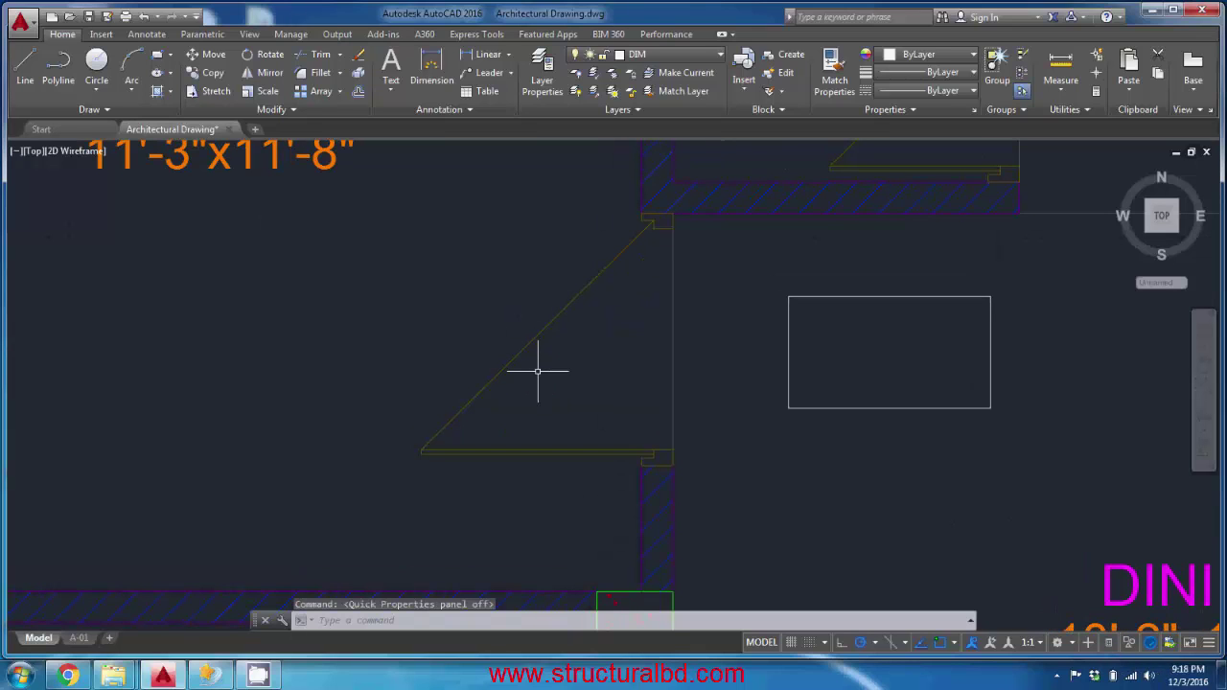
pyautogui.write('di')
pyautogui.press('Return')
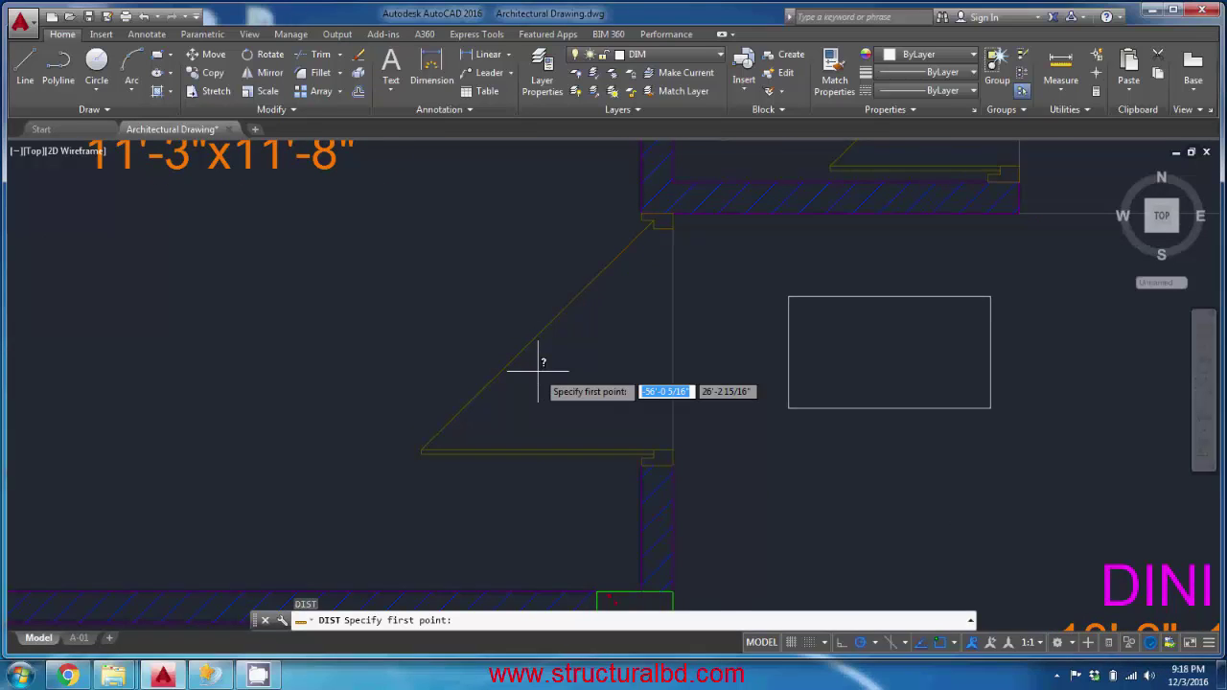
pyautogui.moveTo(653, 223); pyautogui.dragTo(701, 231, button='middle')
pyautogui.click(701, 231)
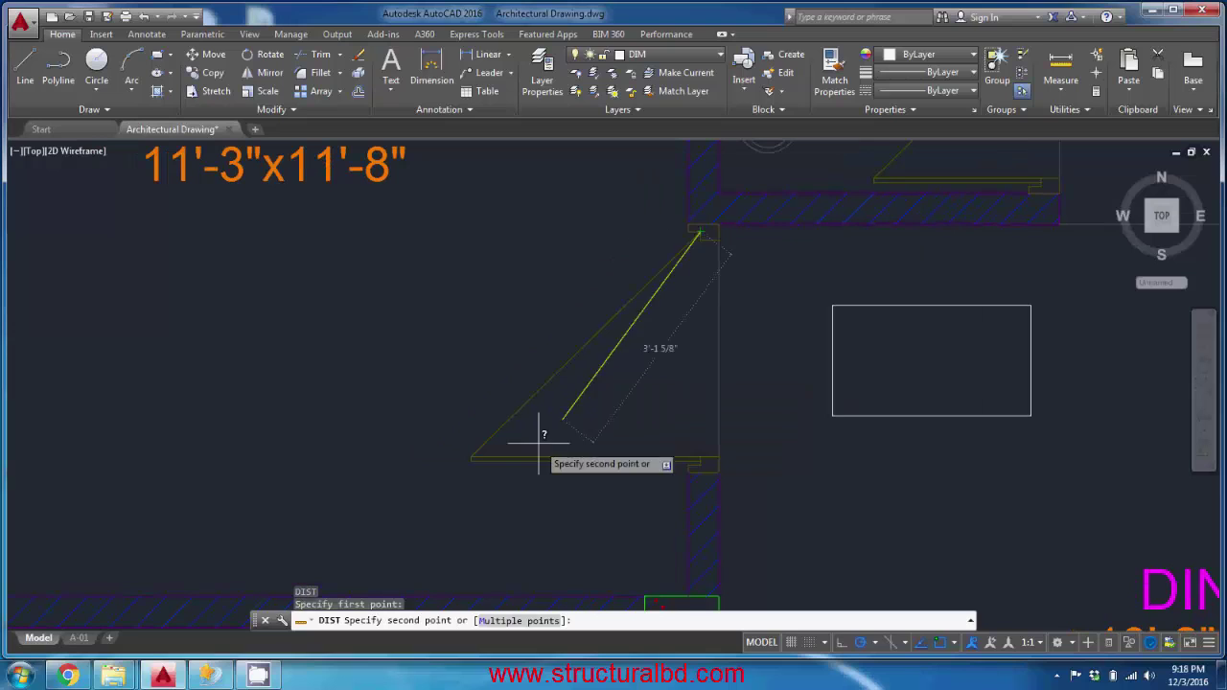
pyautogui.click(467, 453)
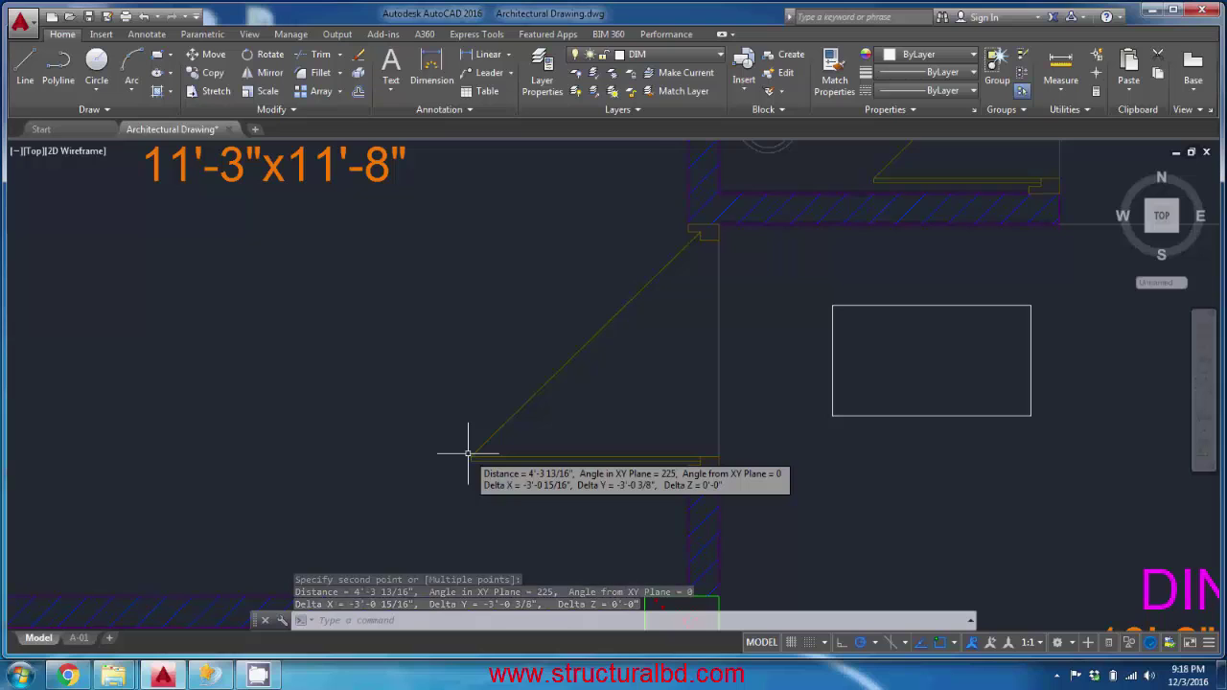
pyautogui.press('Escape')
# Check the length and angle of the M.BED door's diagonal line in its full properties, then close them and deselect the line.
pyautogui.scroll(-3, 524, 422)
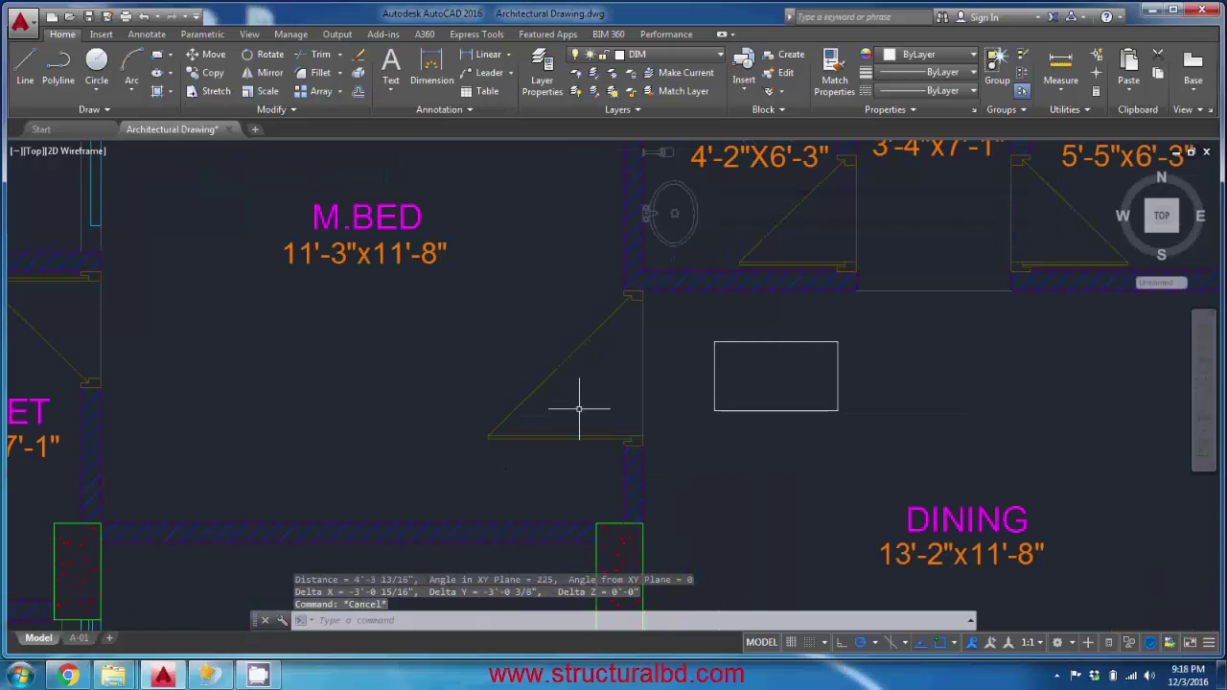
pyautogui.click(552, 373)
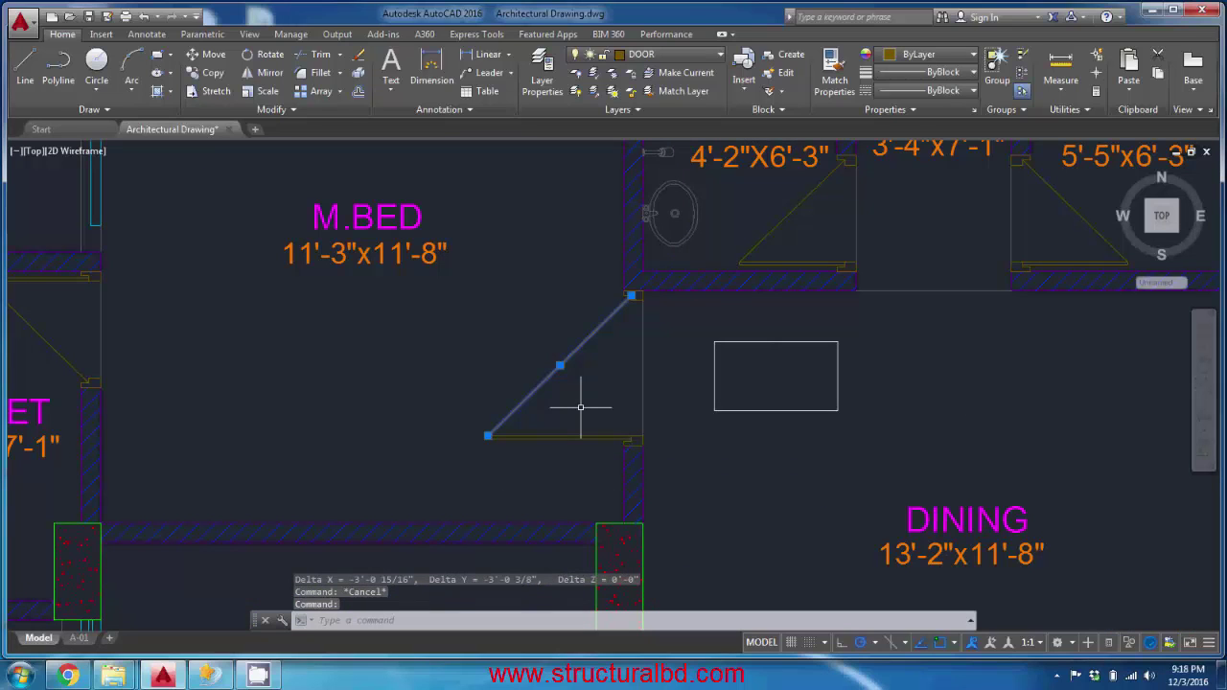
pyautogui.write('p')
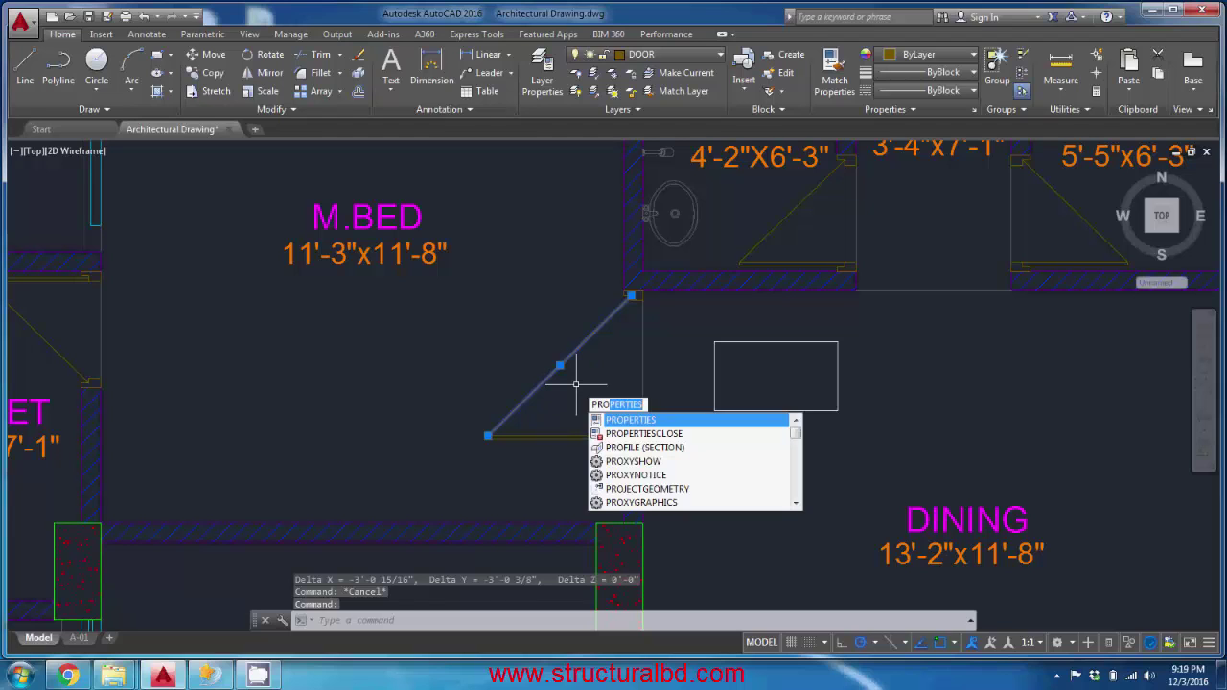
pyautogui.press('Return')
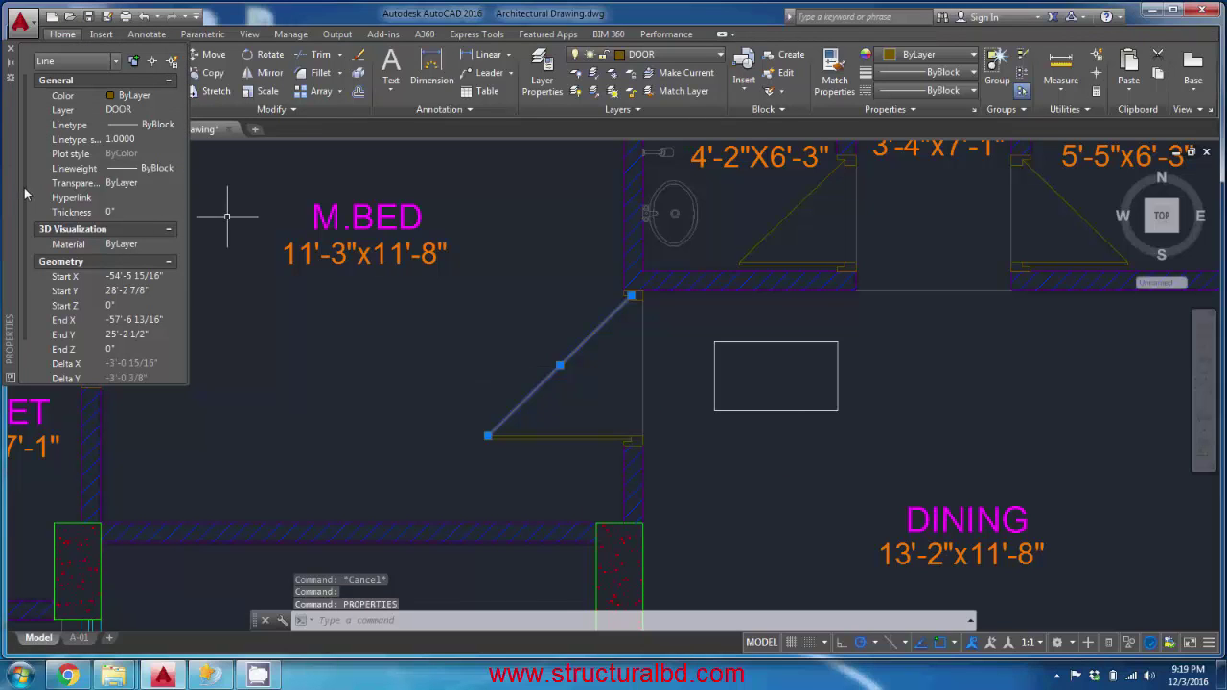
pyautogui.scroll(-2, 26, 220)
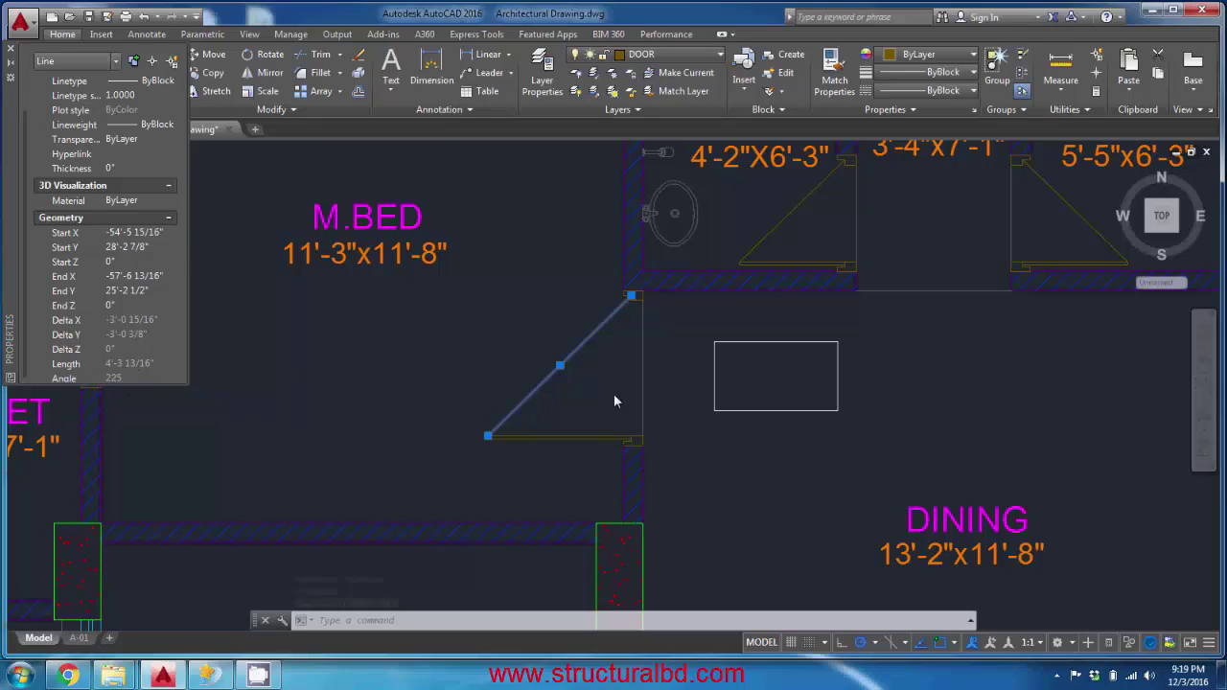
pyautogui.click(10, 49)
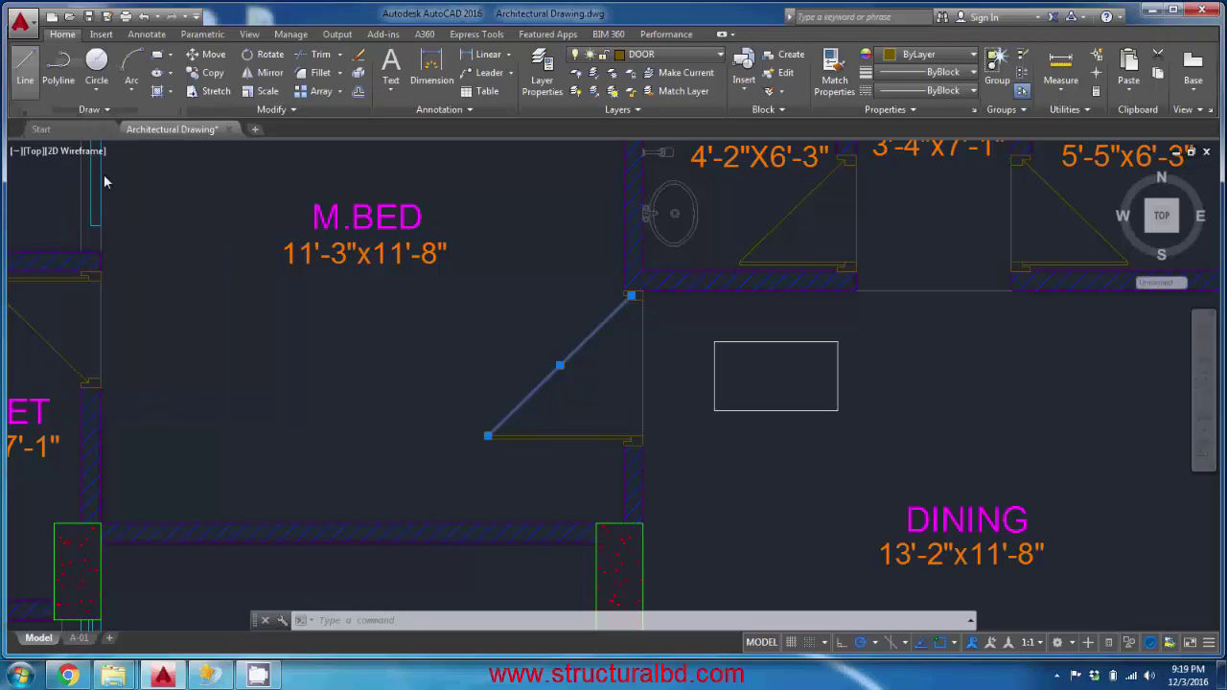
pyautogui.press('Escape')
# Add the Quick Properties toggle to the status bar and turn Quick Properties on.
pyautogui.moveTo(582, 382)
pyautogui.mouseDown(button='middle')
pyautogui.moveTo(515, 399)
pyautogui.moveTo(528, 374)
pyautogui.mouseUp(button='middle')
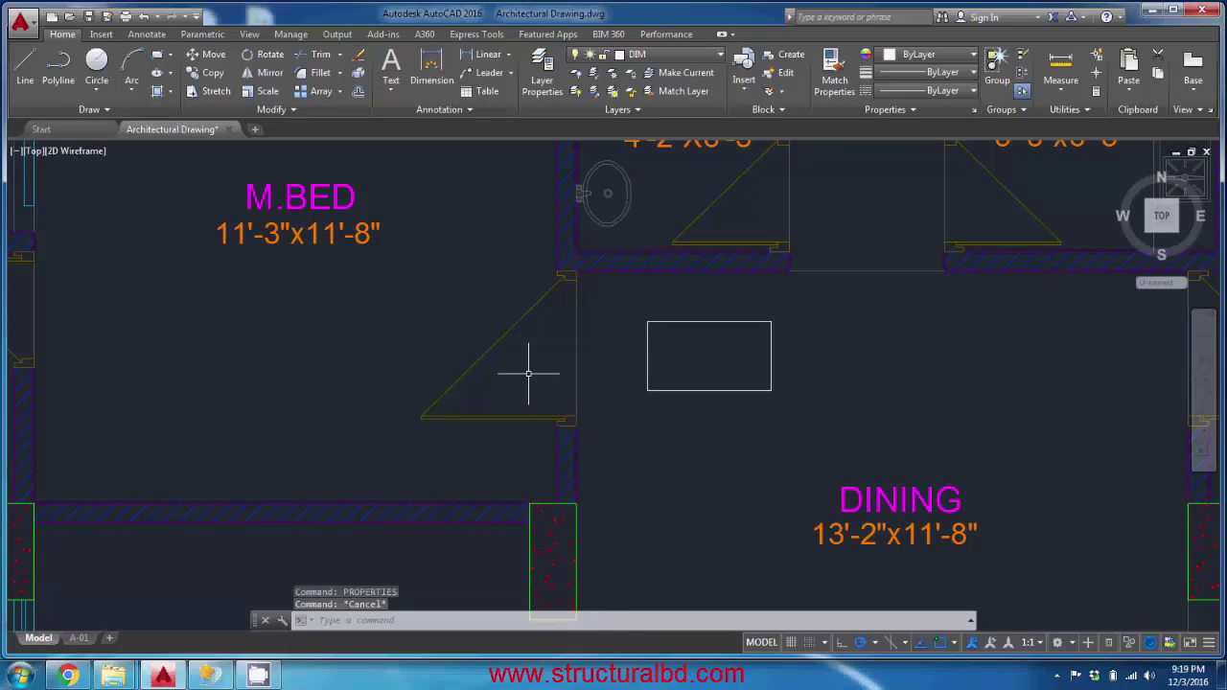
pyautogui.click(1208, 642)
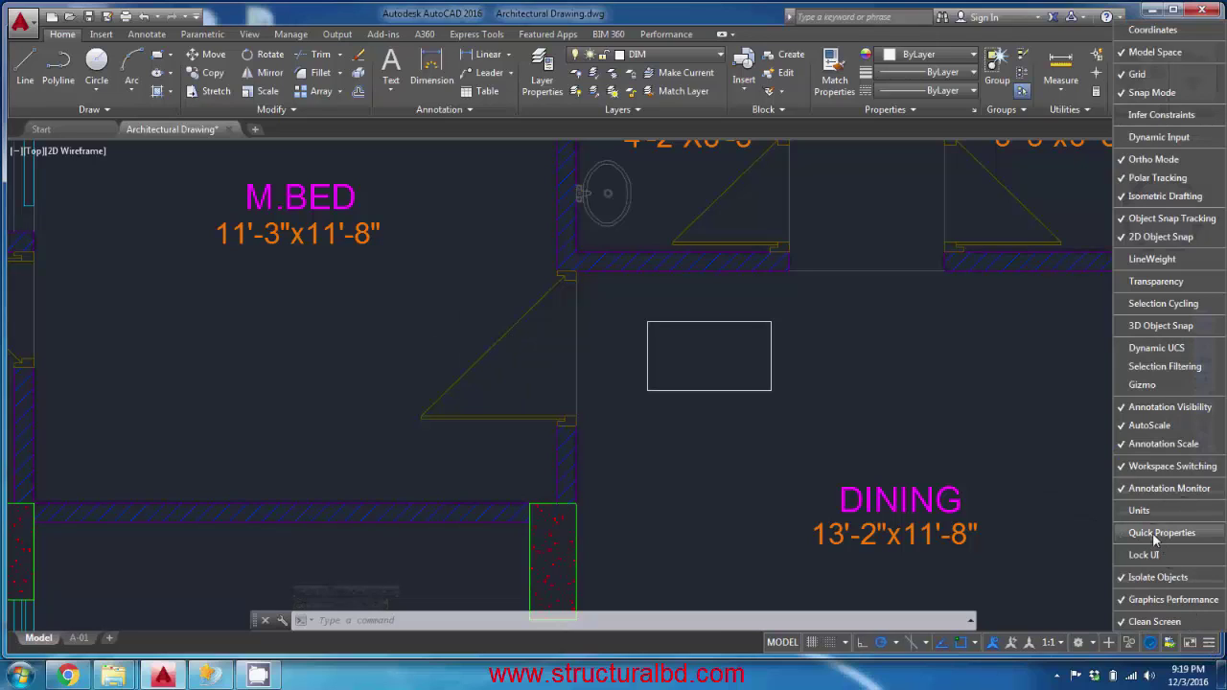
pyautogui.click(1049, 529)
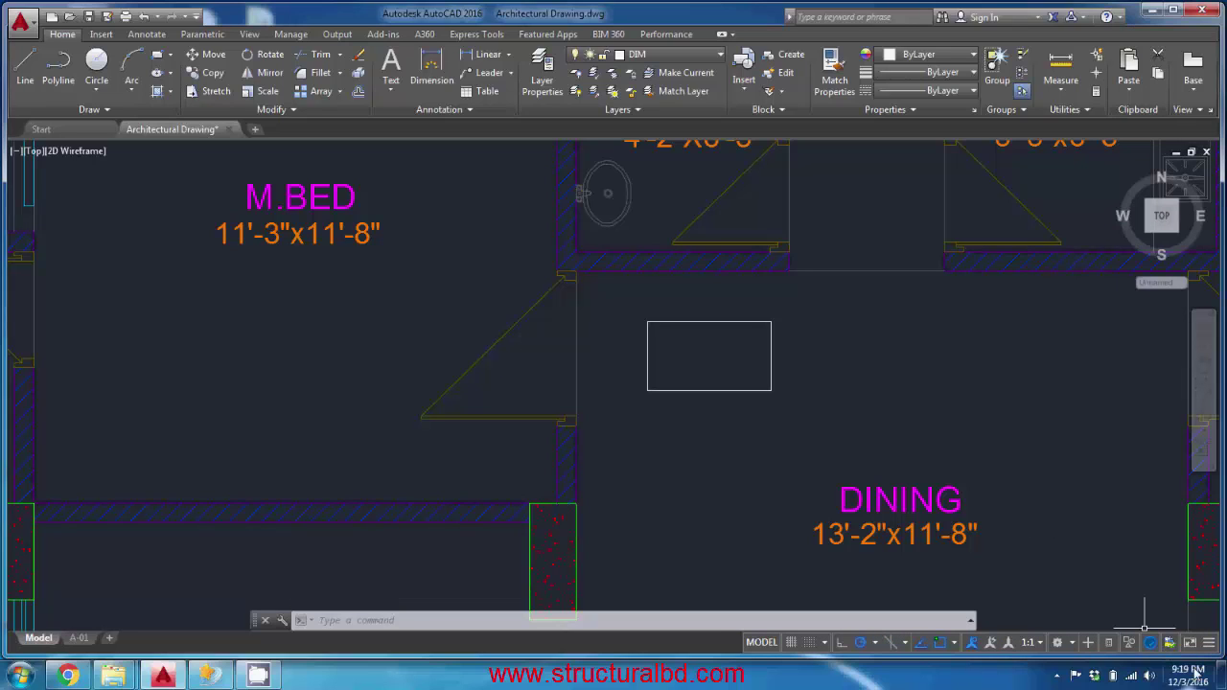
pyautogui.click(1109, 646)
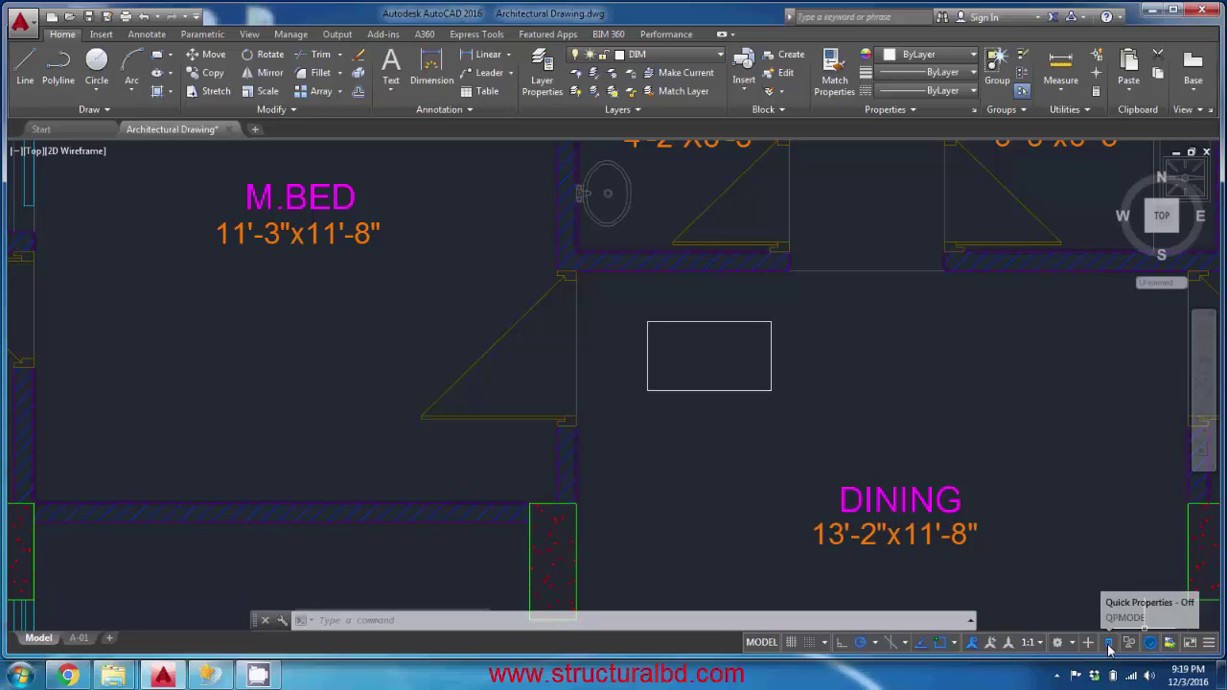
# Check the M.BED door's diagonal line and the dining room rectangle in Quick Properties, deselecting each one.
pyautogui.click(491, 352)
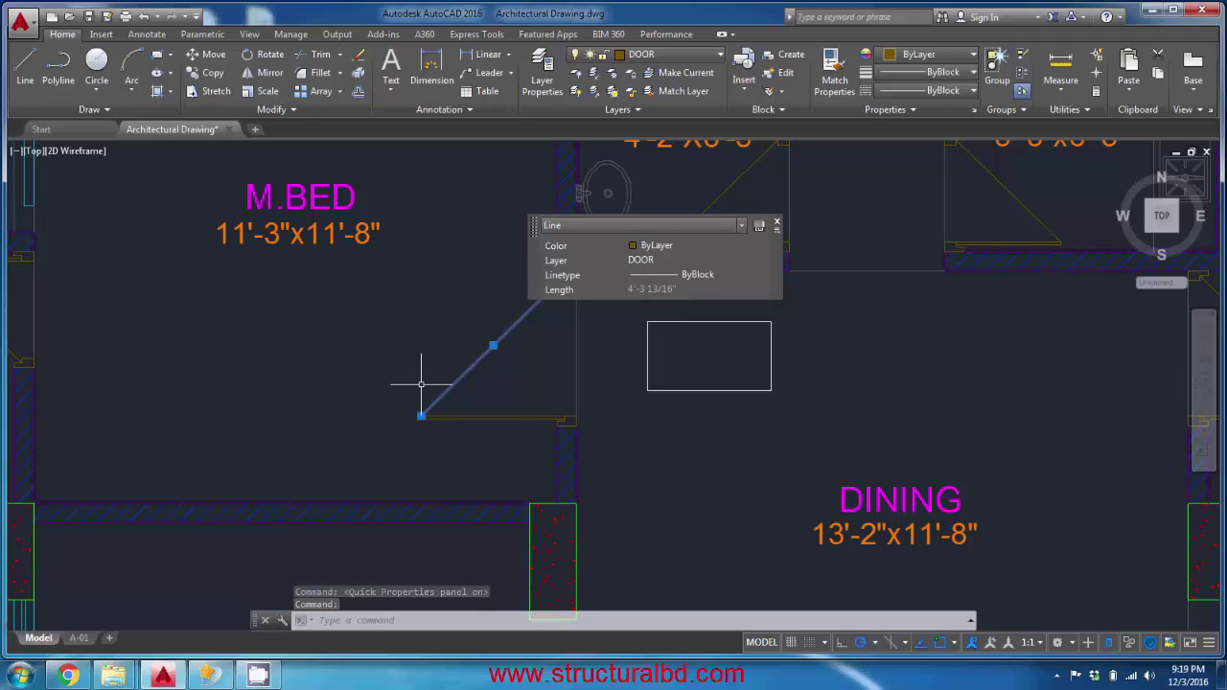
pyautogui.press('Escape')
pyautogui.click(667, 324)
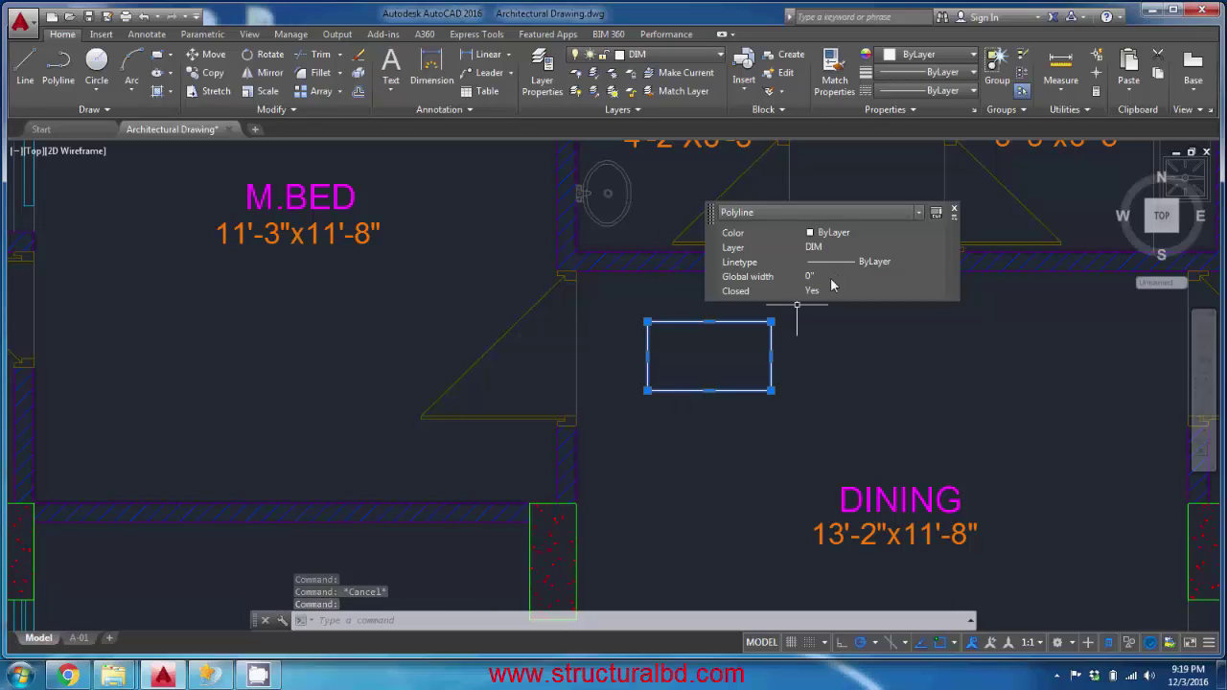
pyautogui.press('Escape')
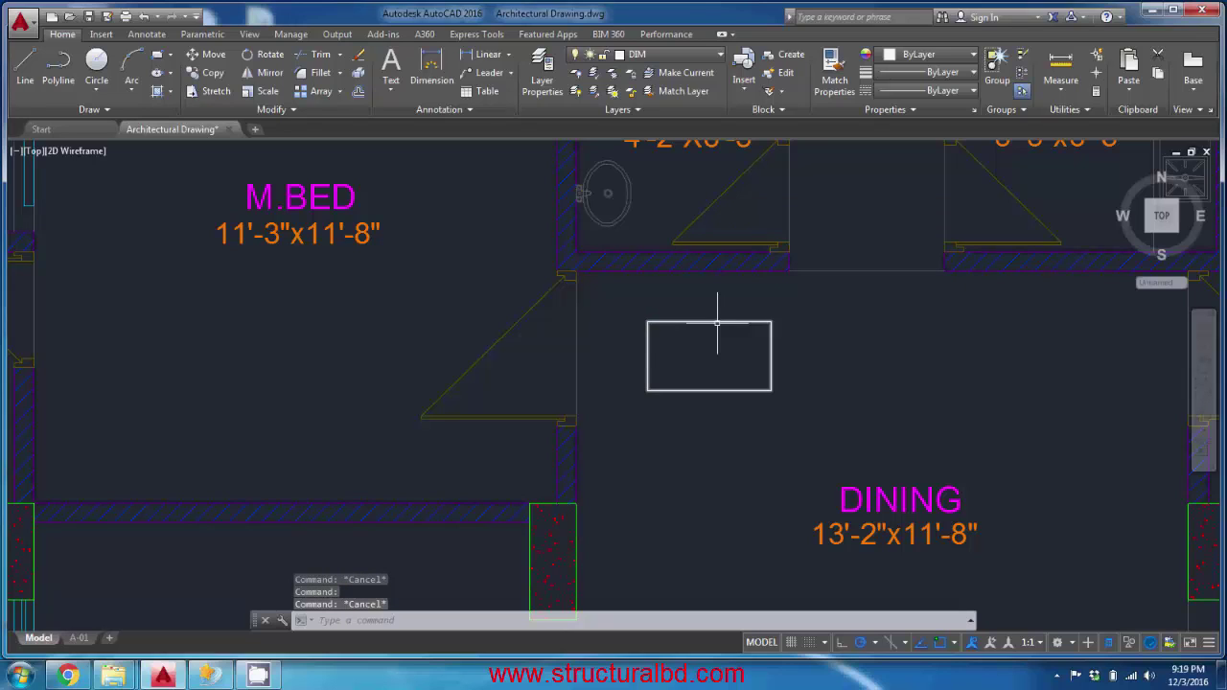
pyautogui.press('Escape')
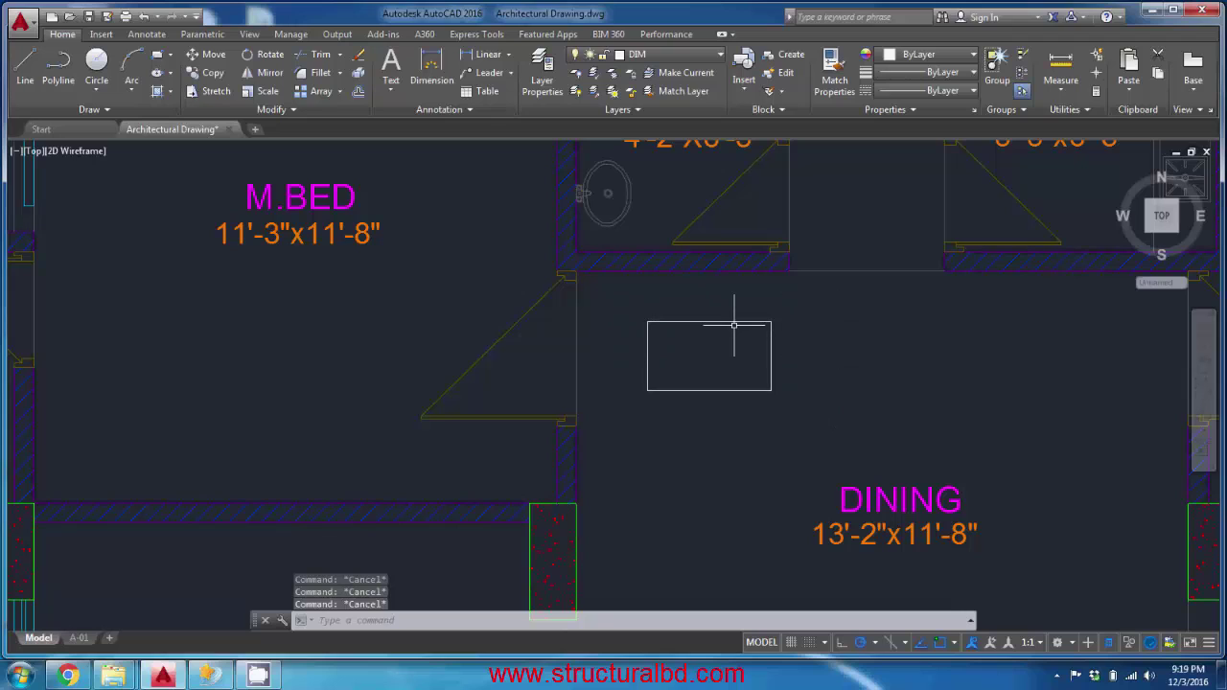
# Explode the dining room rectangle, check its upper edge's length in Quick Properties, and deselect the edge.
pyautogui.press('Return')
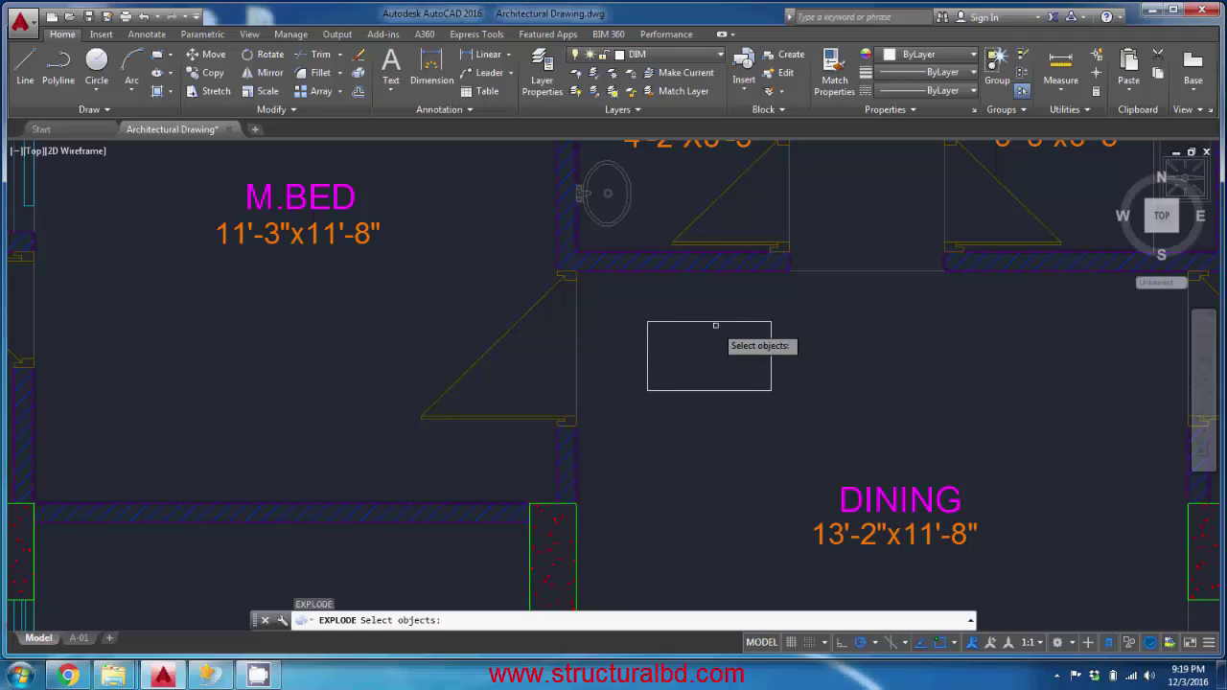
pyautogui.click(716, 326)
pyautogui.press('Return')
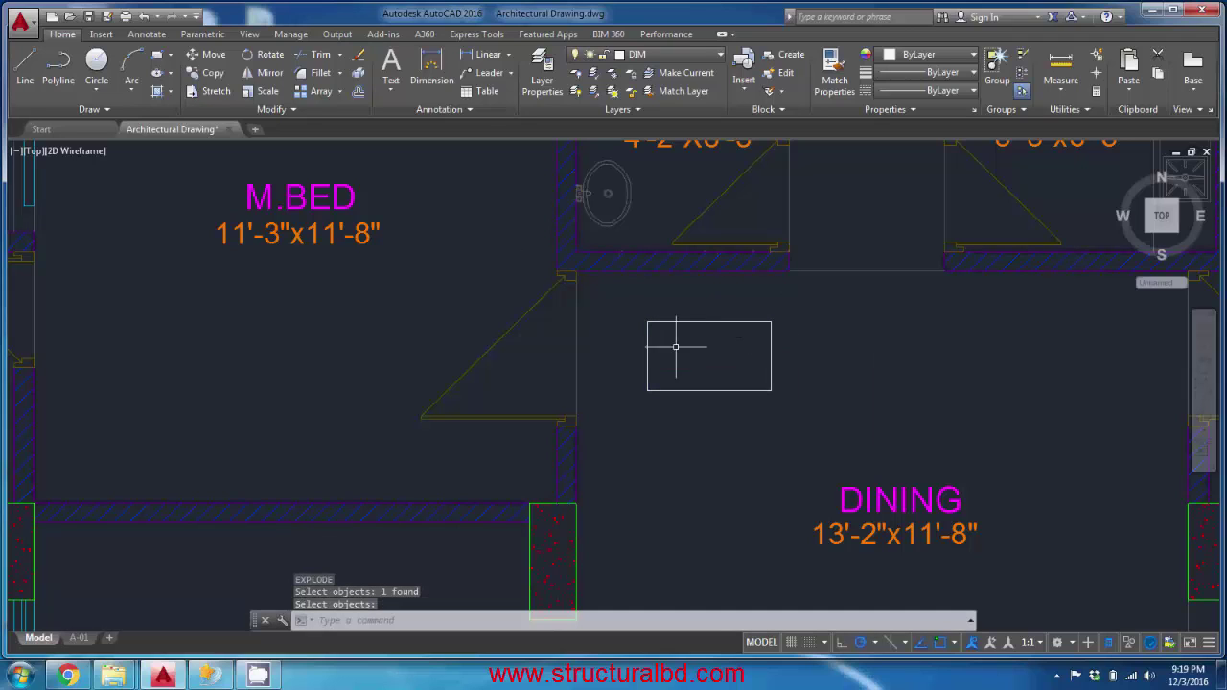
pyautogui.press('Return')
pyautogui.click(701, 323)
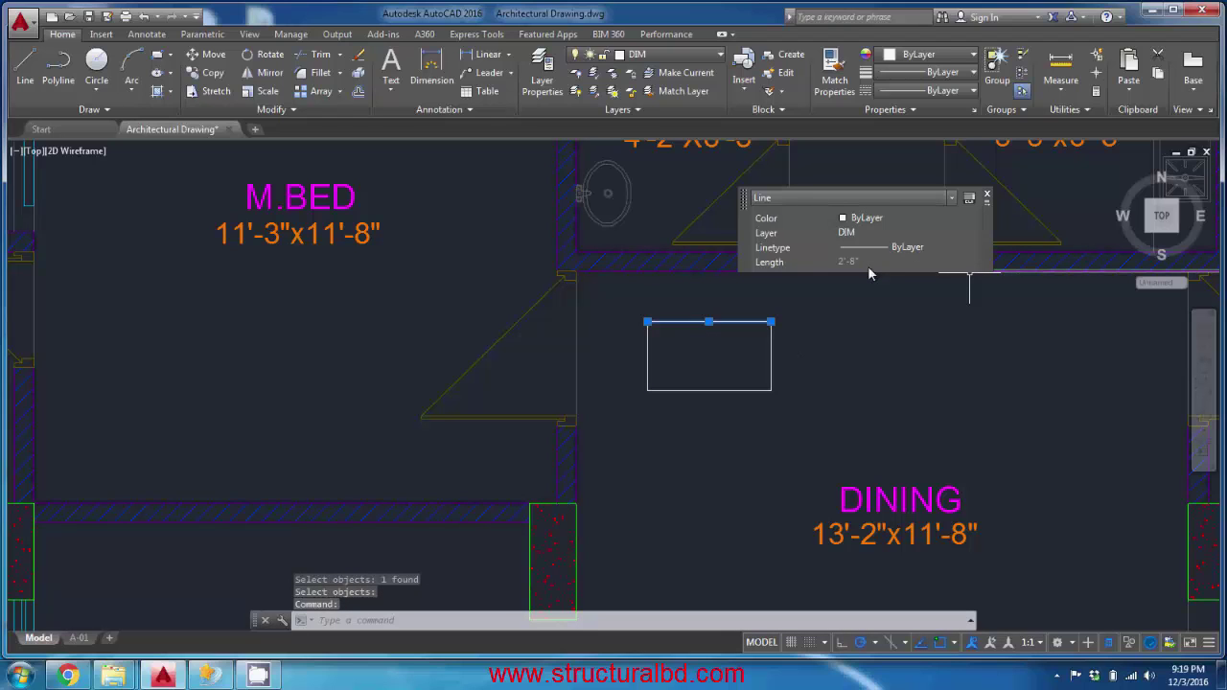
pyautogui.press('Escape')
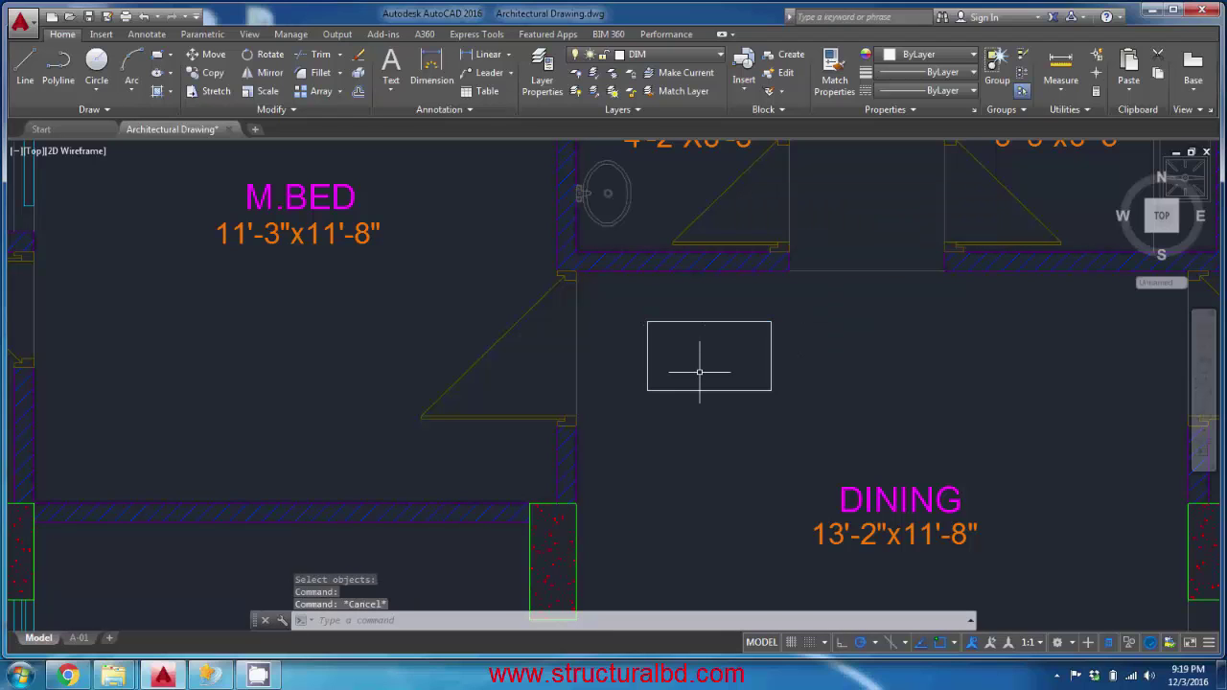
# Undo the explode of the dining room rectangle and the preceding view changes.
pyautogui.hotkey('ctrl', 'z')
pyautogui.hotkey('ctrl', 'z')
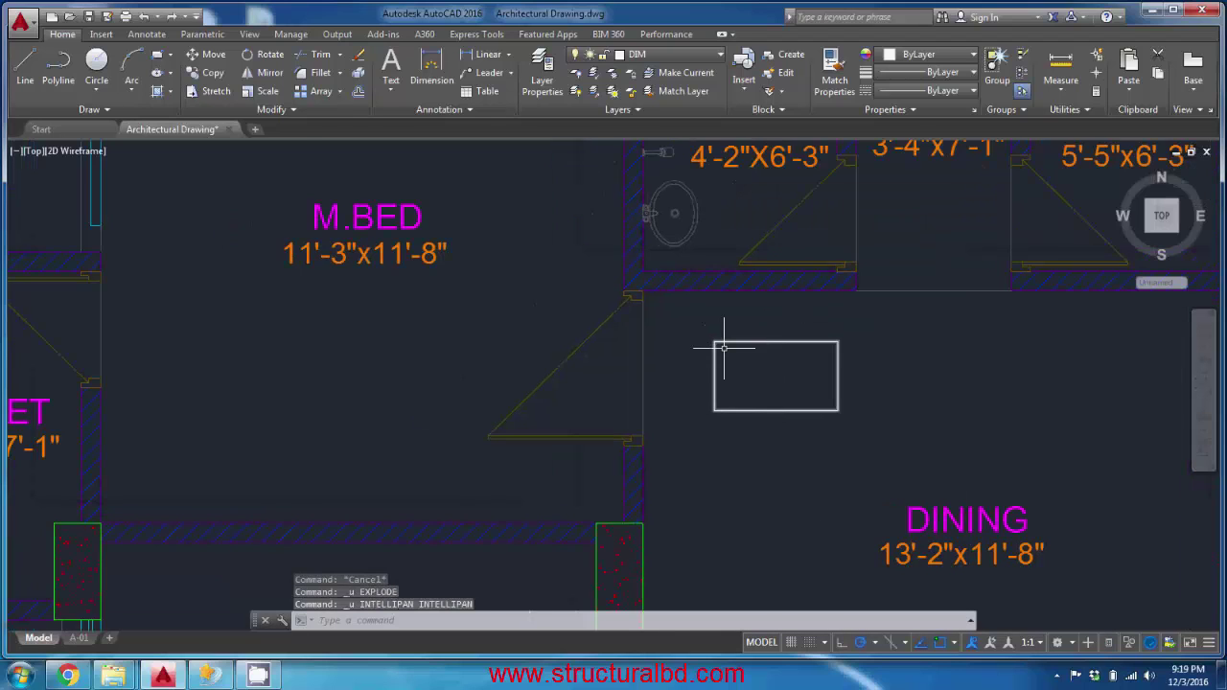
pyautogui.hotkey('ctrl', 'z')
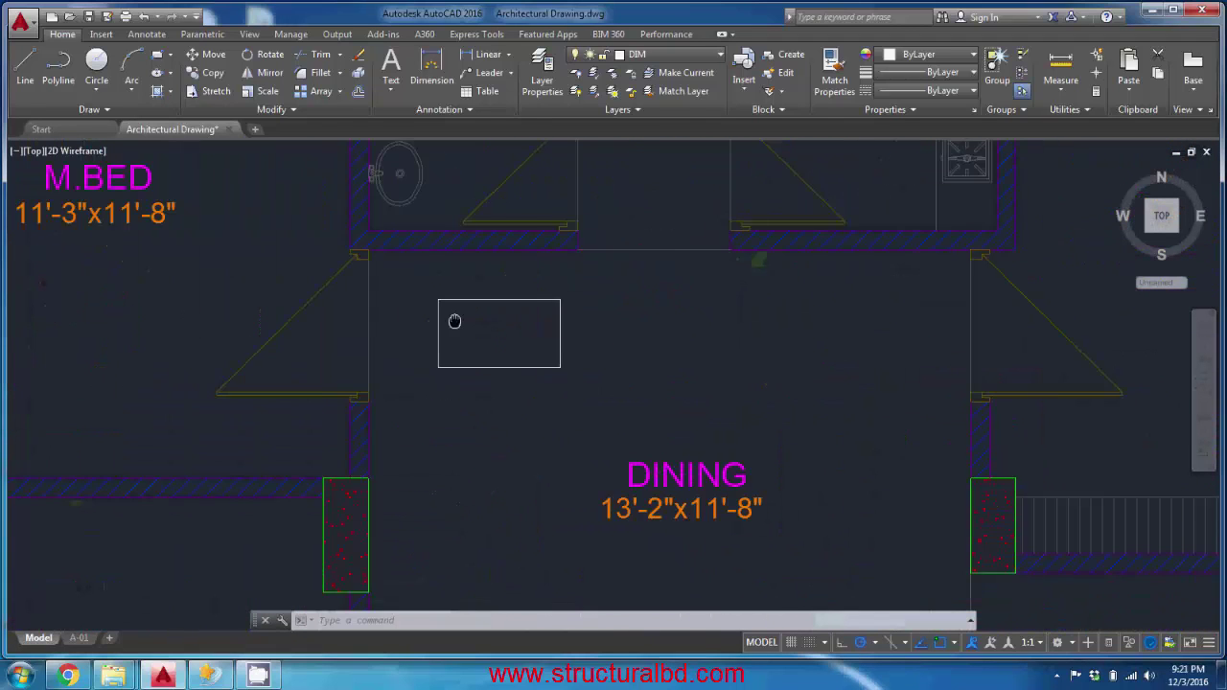
# Calculate 4'1/2+3' in the QuickCalc calculator and close it.
pyautogui.moveTo(522, 319); pyautogui.dragTo(513, 325, button='middle')
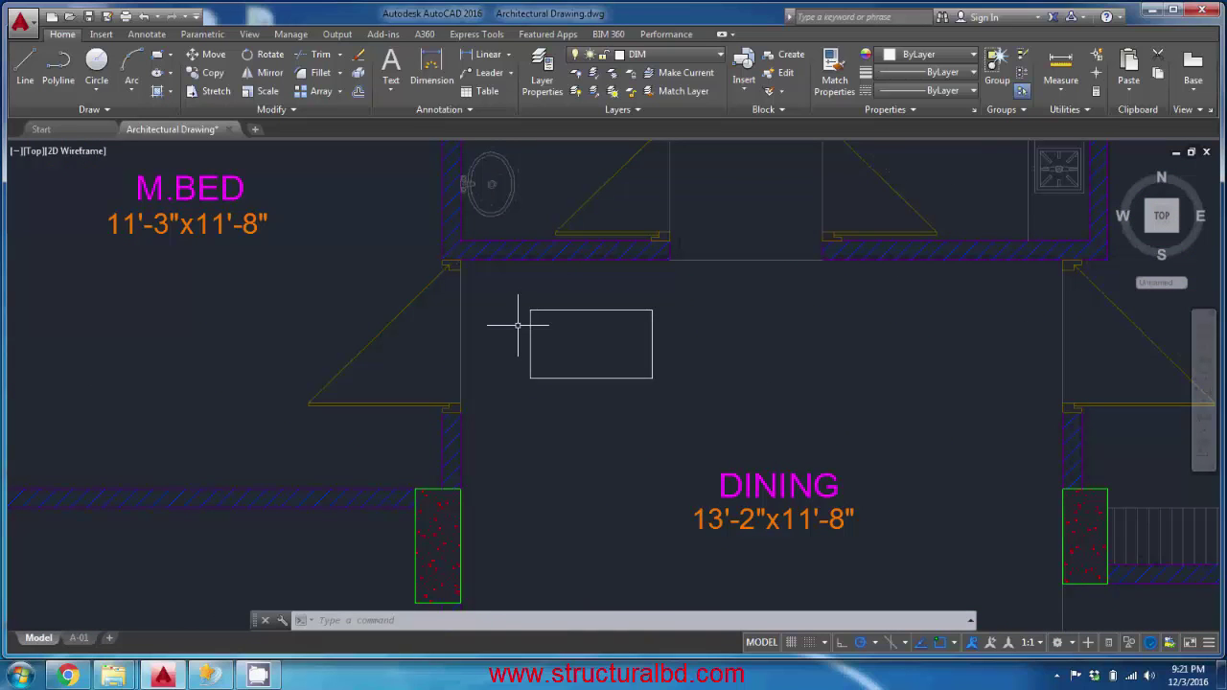
pyautogui.write('QC')
pyautogui.press('Return')
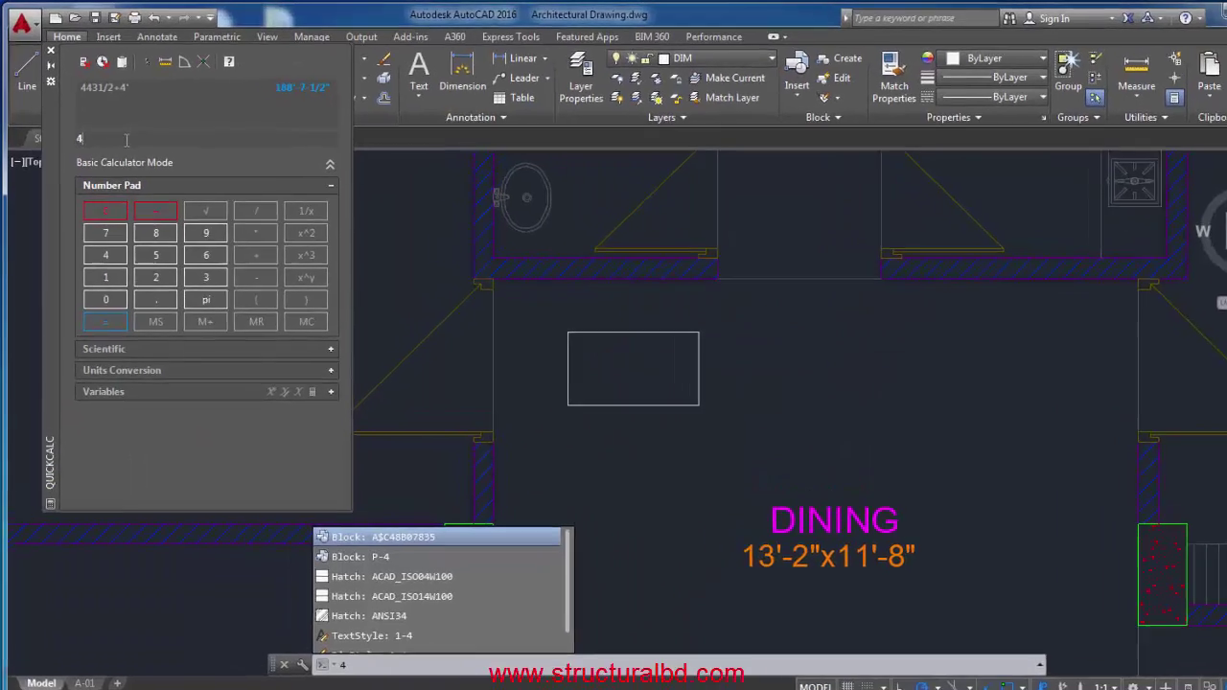
pyautogui.write("'1/2+3")
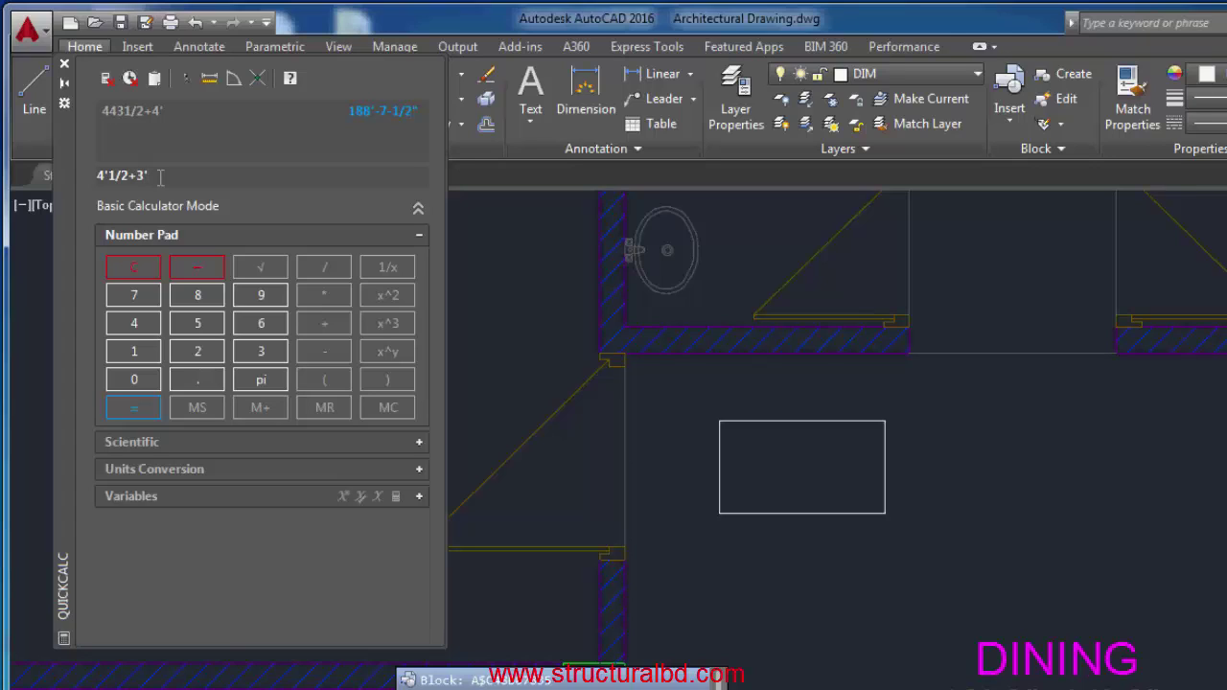
pyautogui.press('Return')
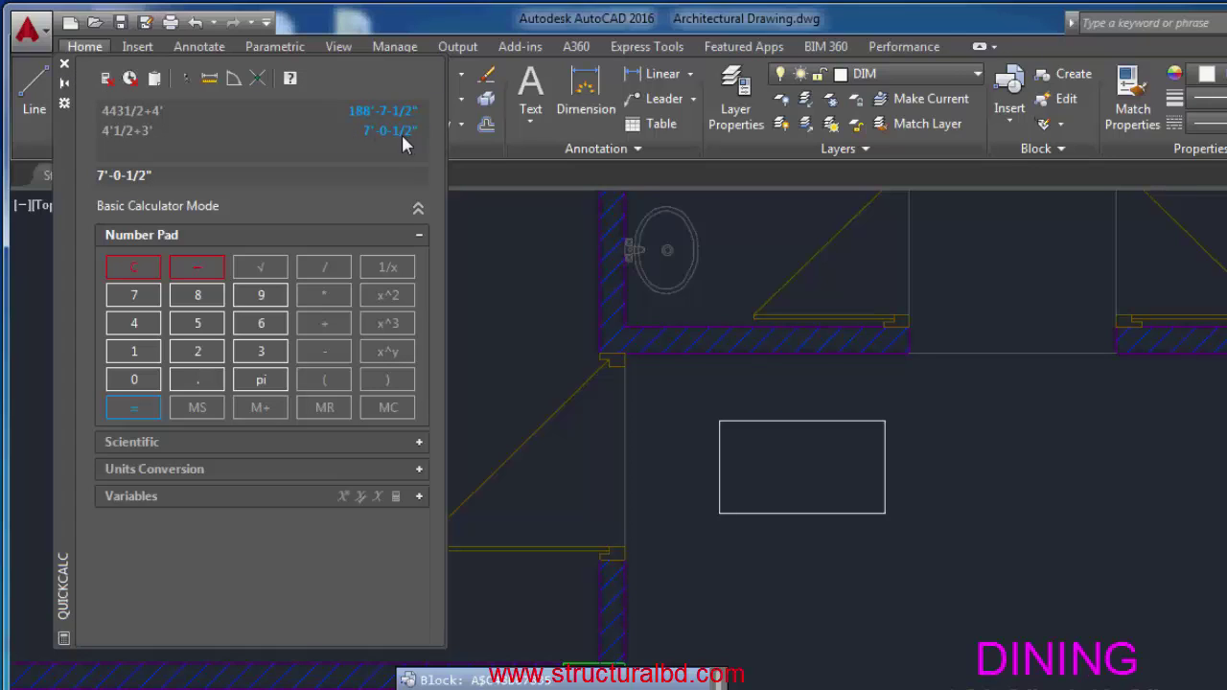
pyautogui.click(65, 64)
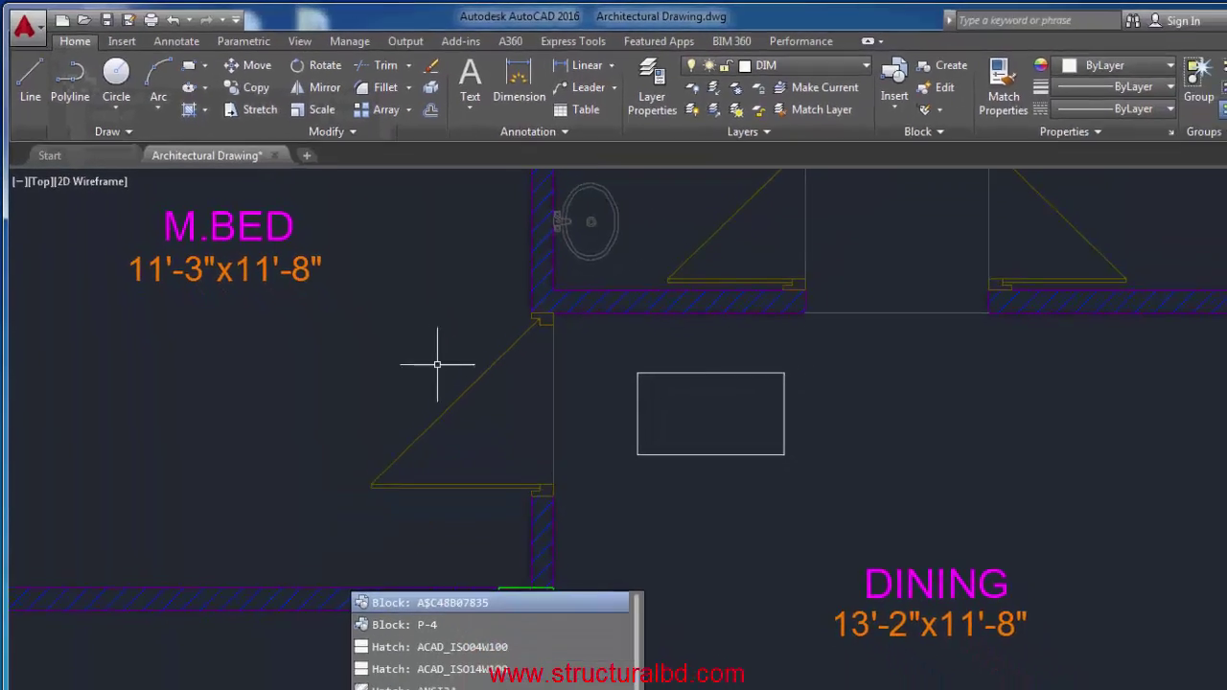
# Review the drawing's length and angle units with the UNITS command, then close the settings without changes.
pyautogui.write('un')
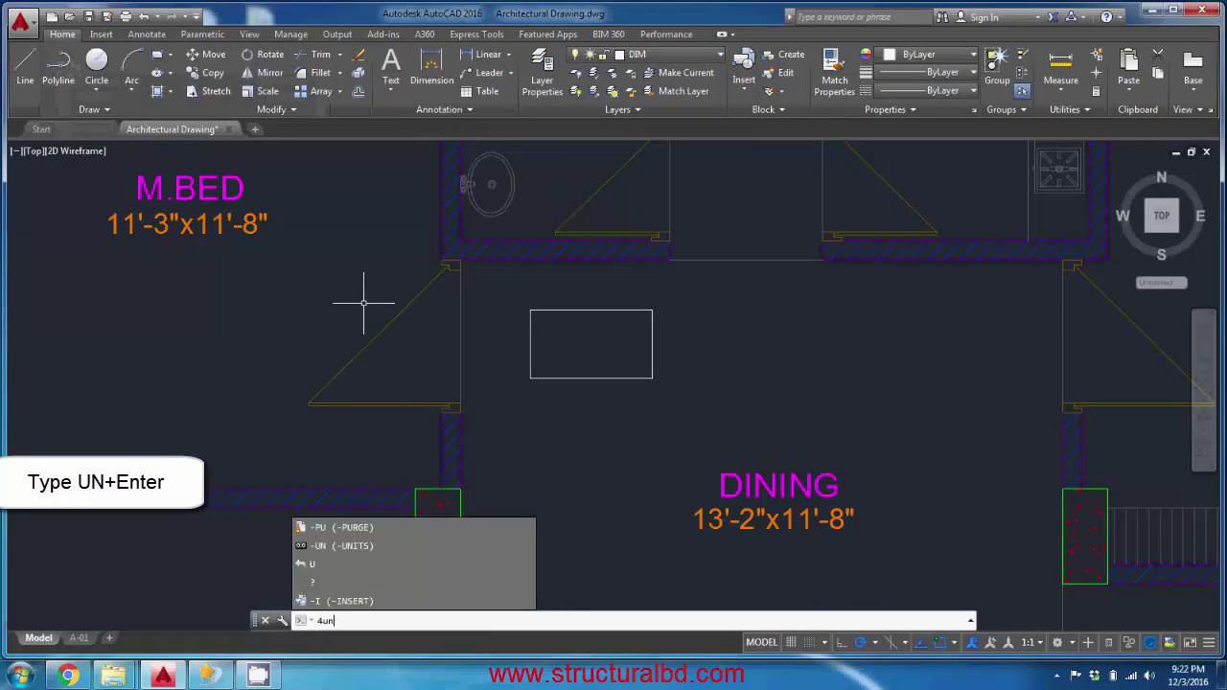
pyautogui.write('un')
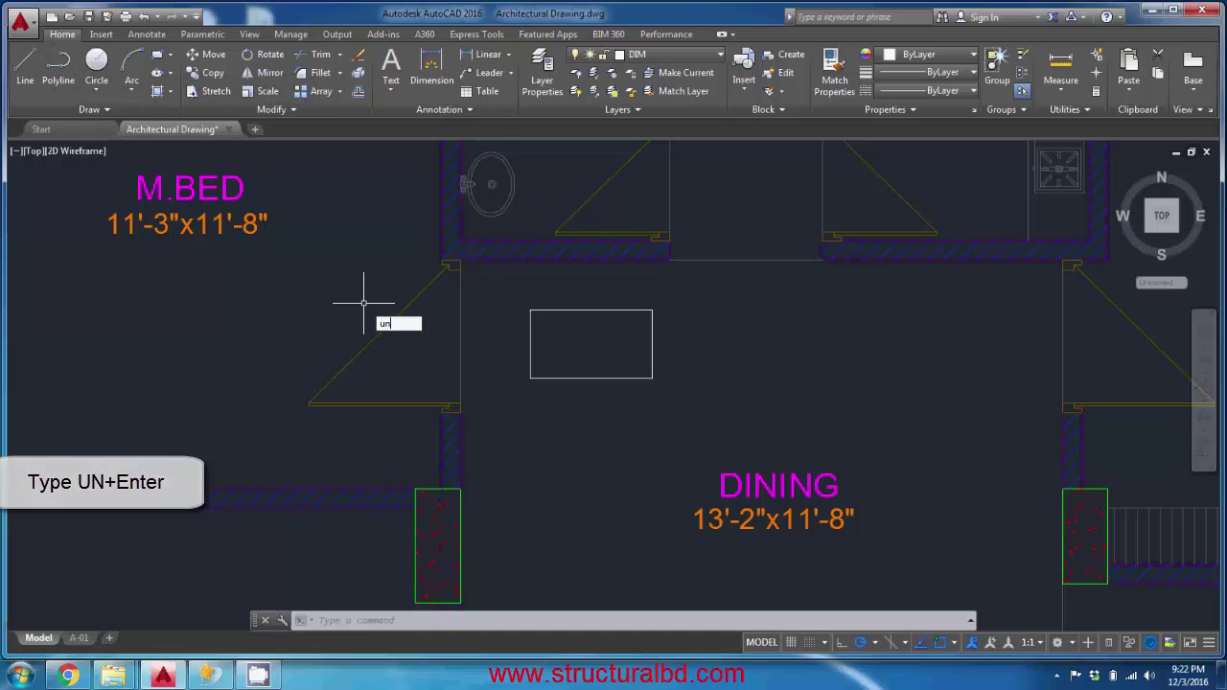
pyautogui.press('Return')
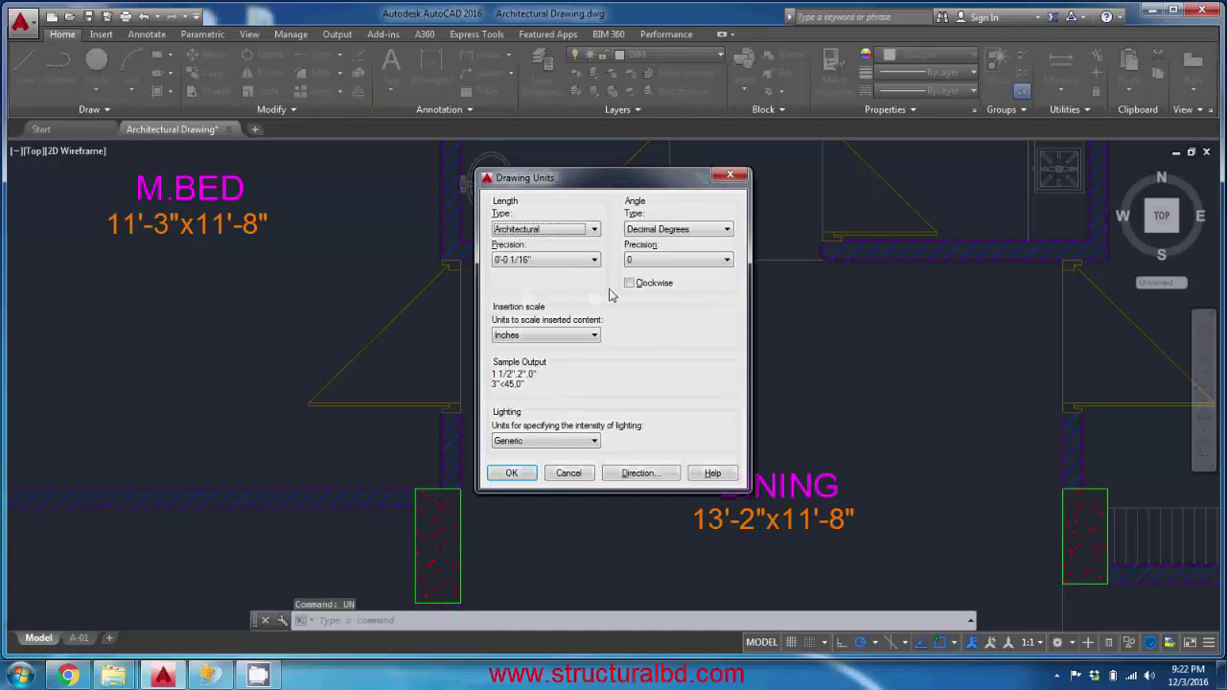
pyautogui.click(565, 474)
pyautogui.click(684, 361)
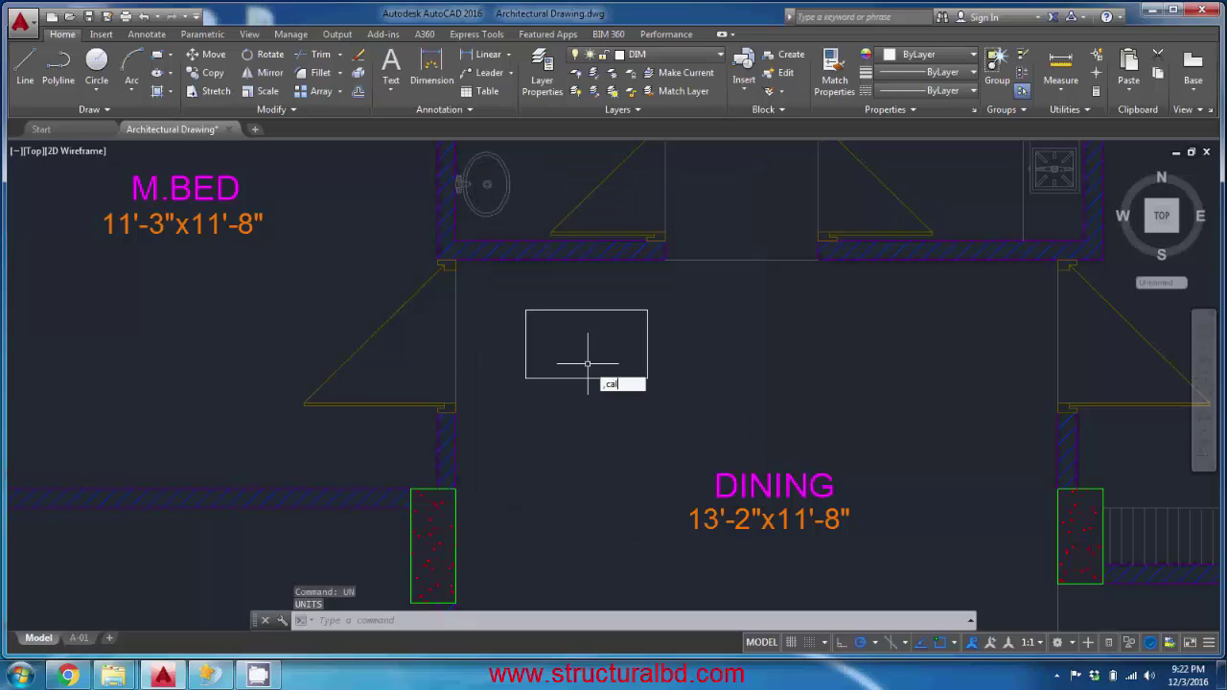
pyautogui.write('m')
pyautogui.press('Return')
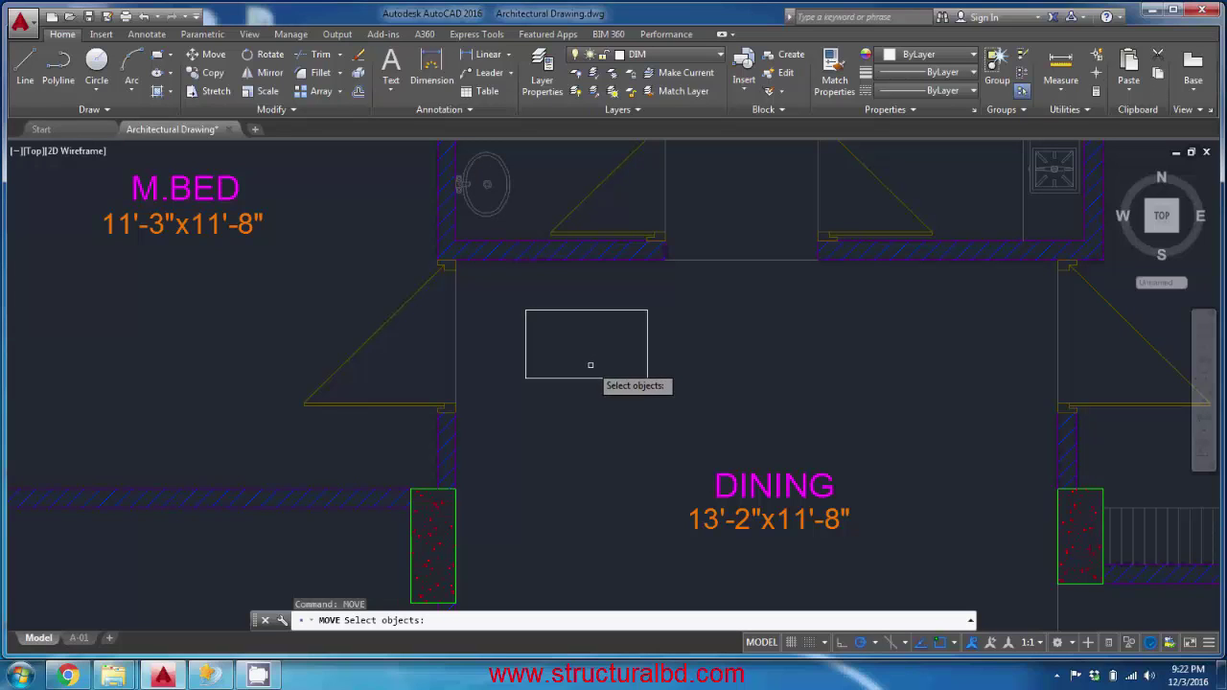
pyautogui.press('Escape')
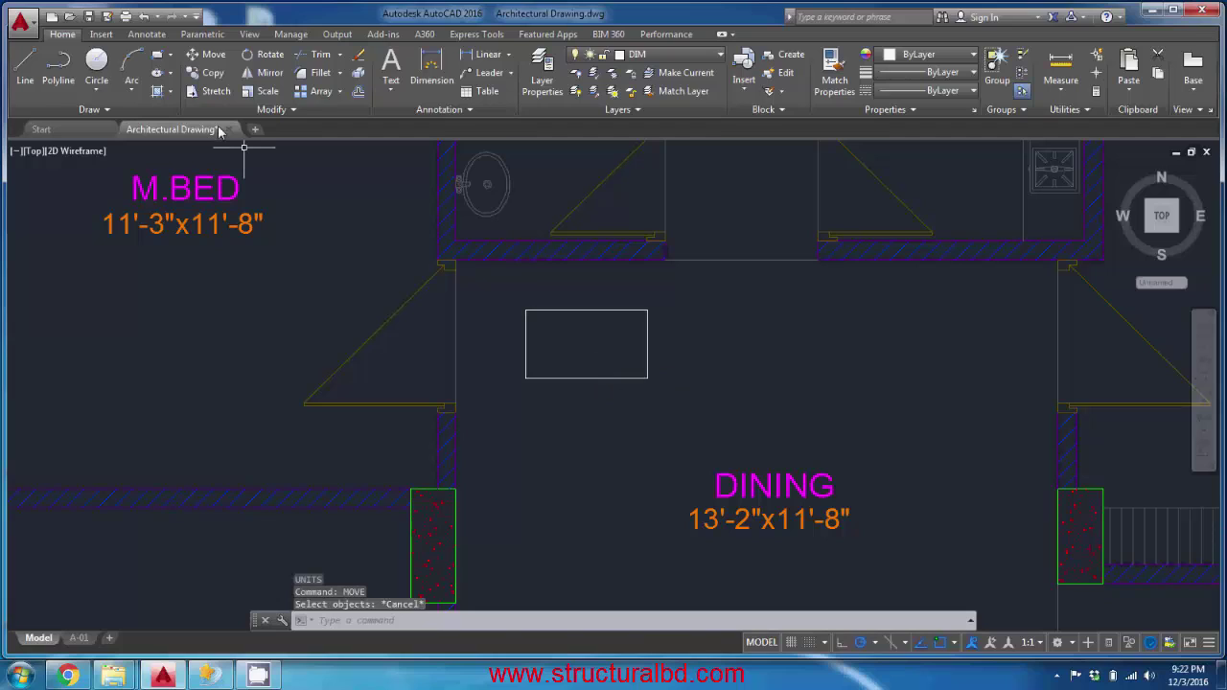
# Draw a single sloping polyline segment beside the dining room rectangle, computing its length as 4+8 with the transparent 'CAL command.
pyautogui.click(58, 72)
pyautogui.click(701, 373)
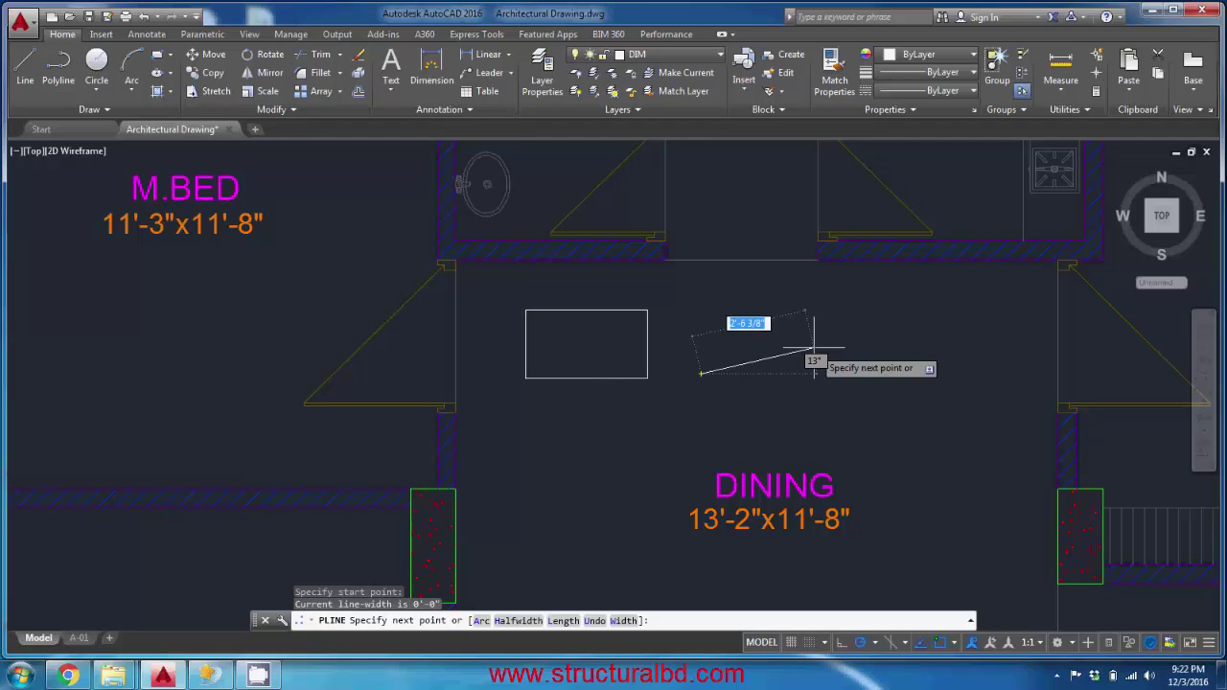
pyautogui.write('lcal')
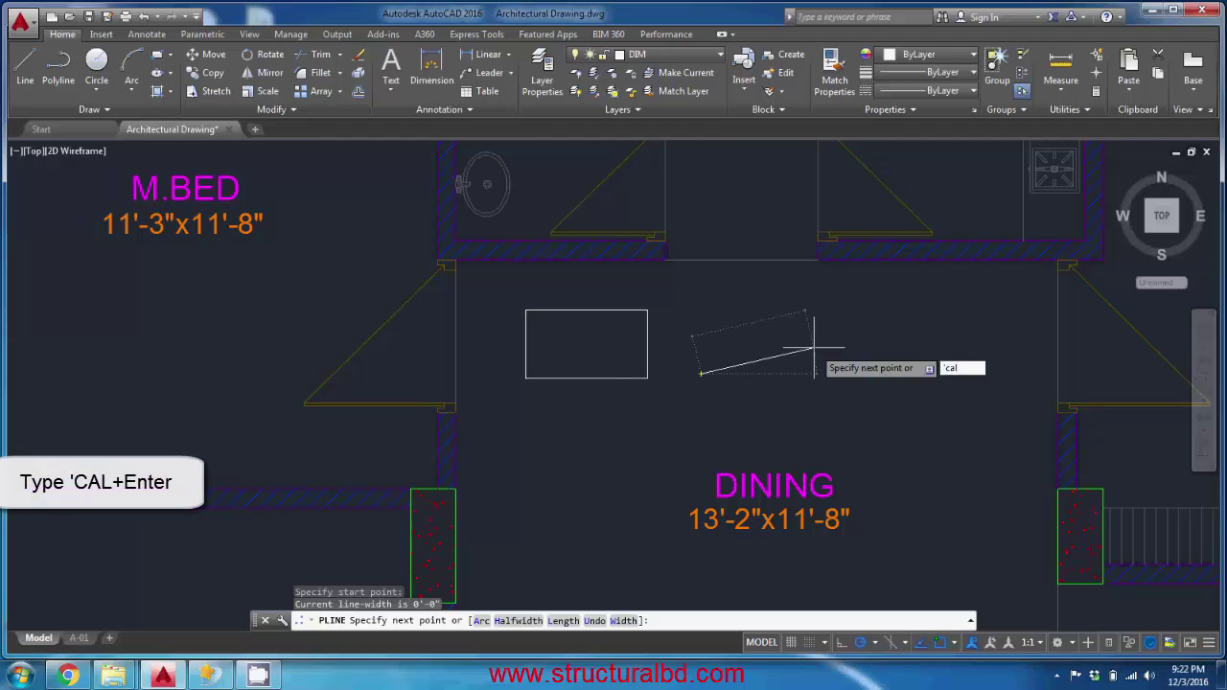
pyautogui.press('Return')
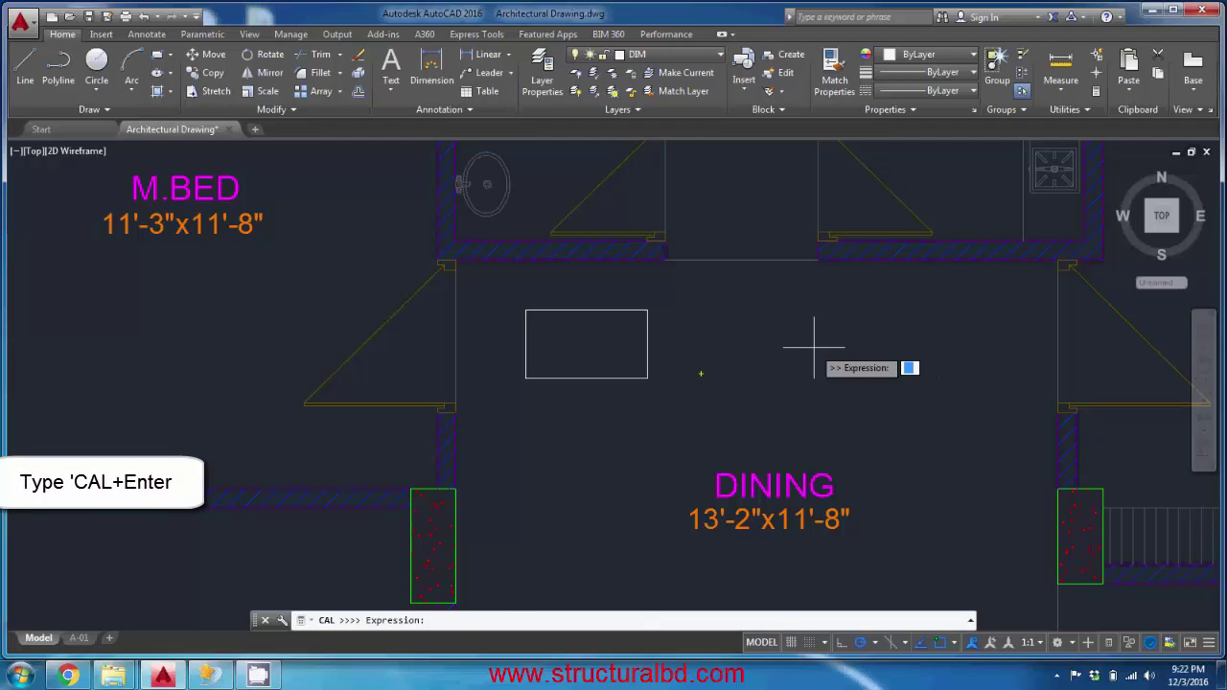
pyautogui.write('4')
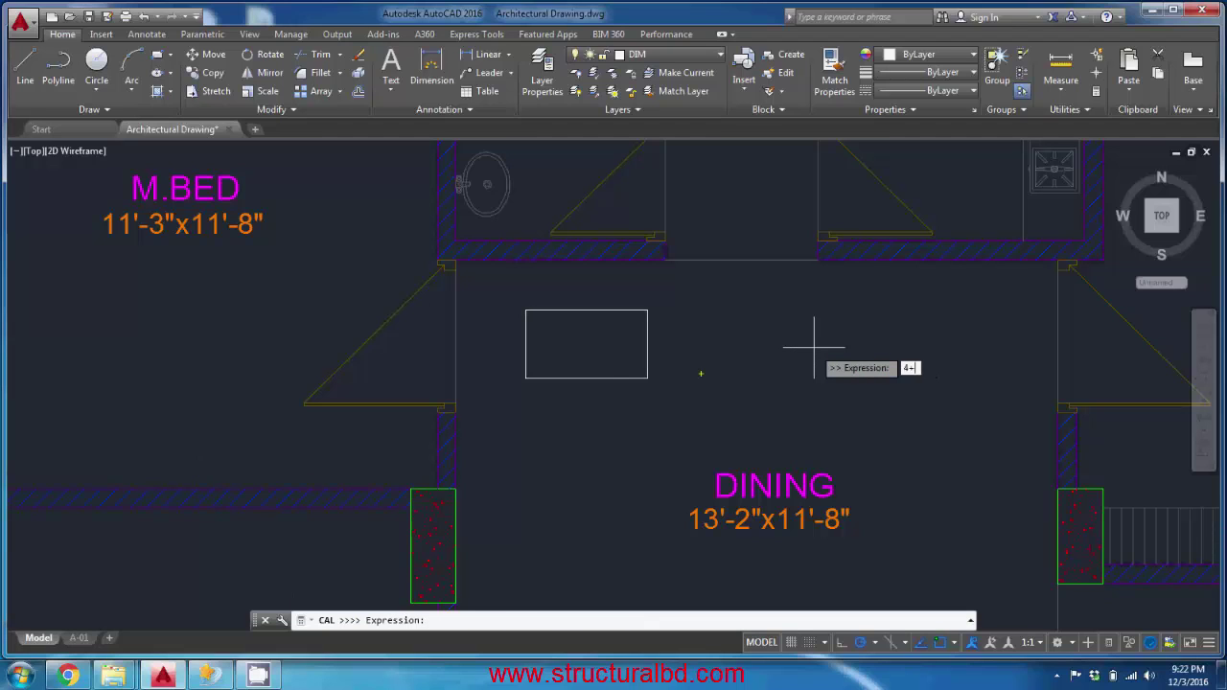
pyautogui.write('+8')
pyautogui.press('Return')
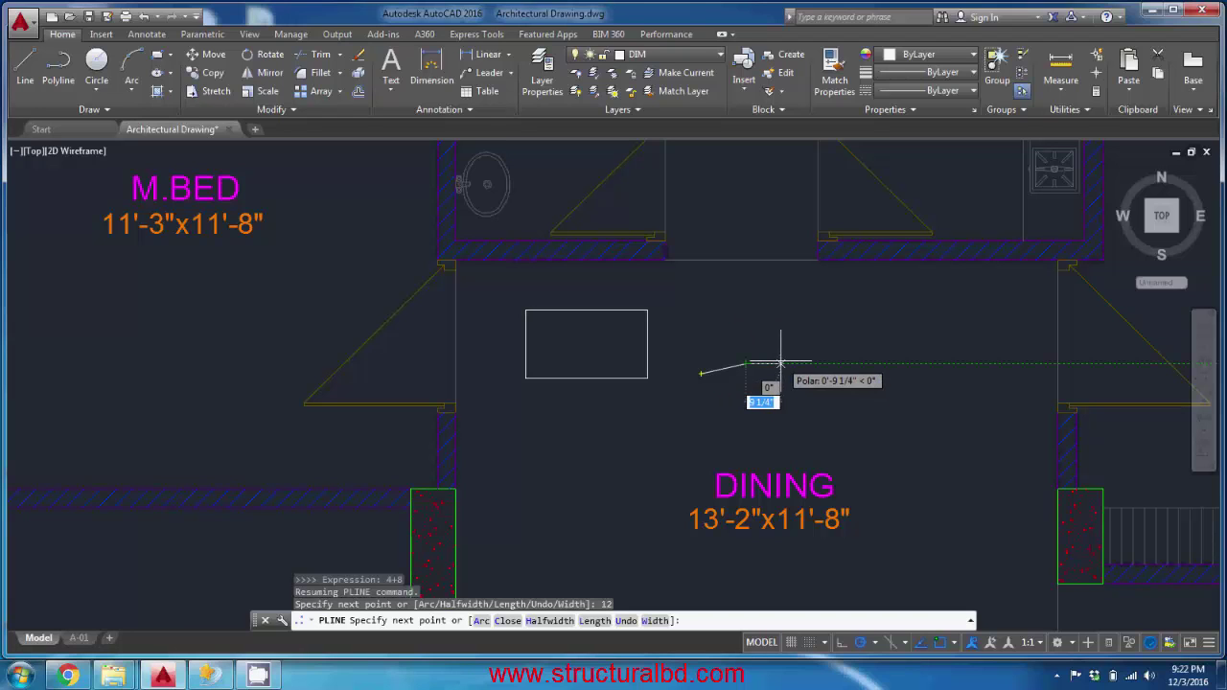
pyautogui.scroll(10, 719, 374)
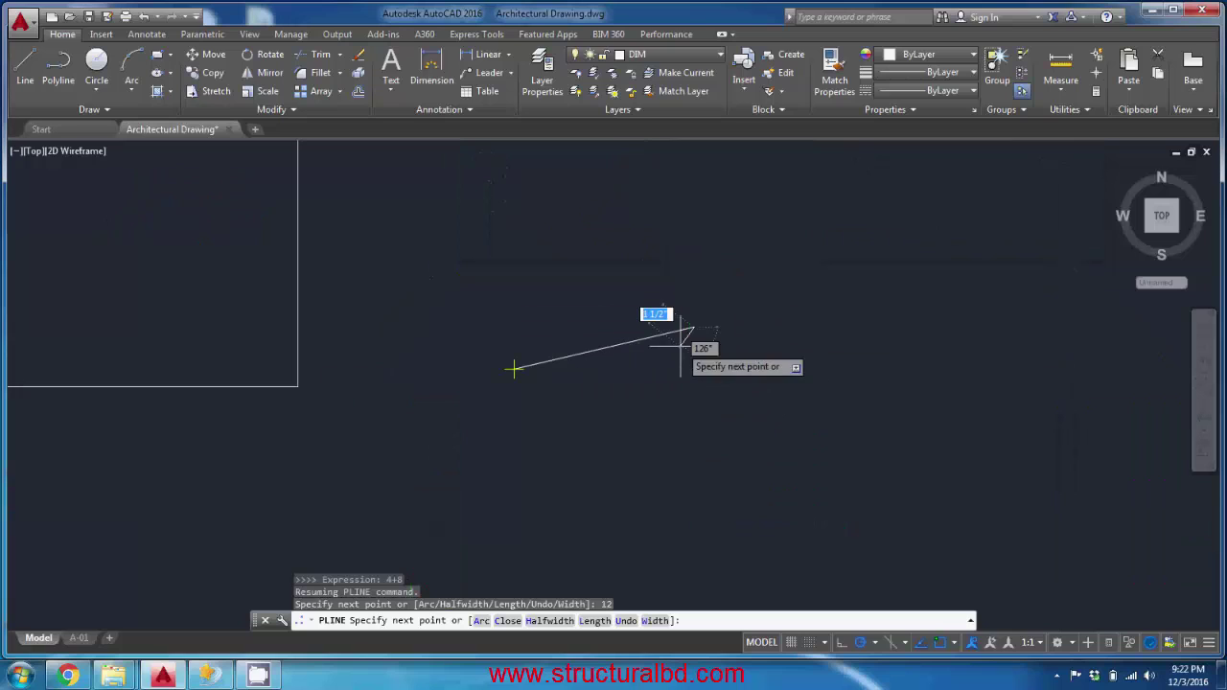
pyautogui.press('Escape')
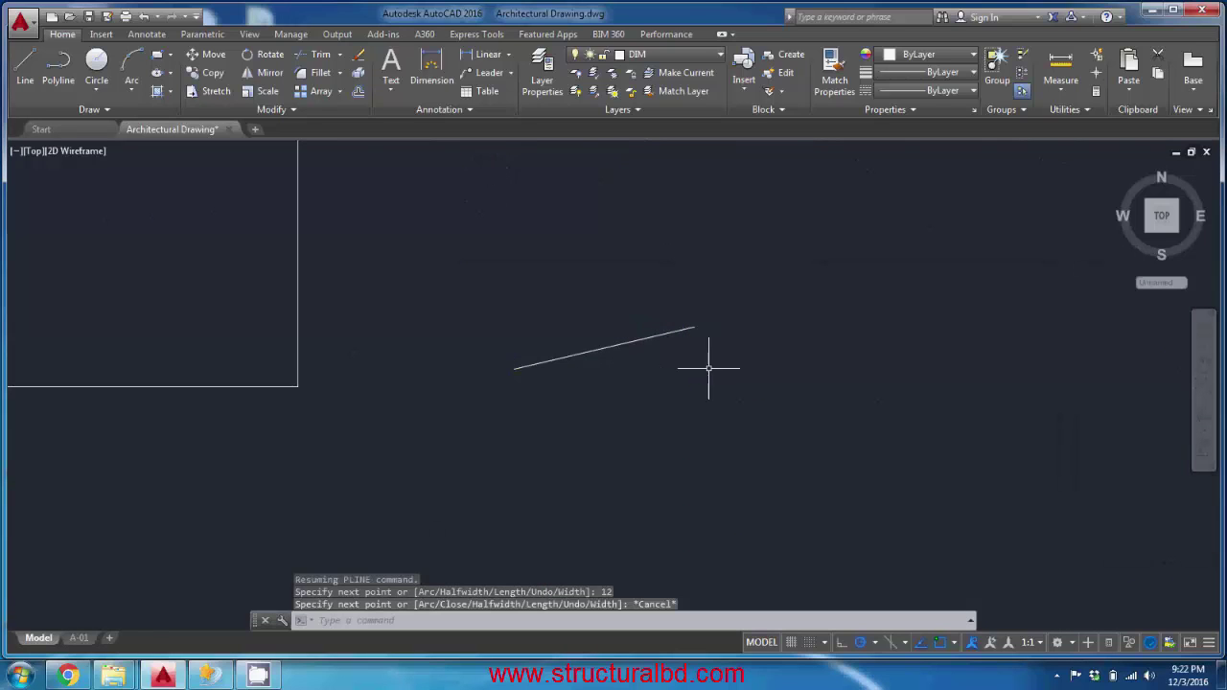
pyautogui.scroll(-4, 671, 335)
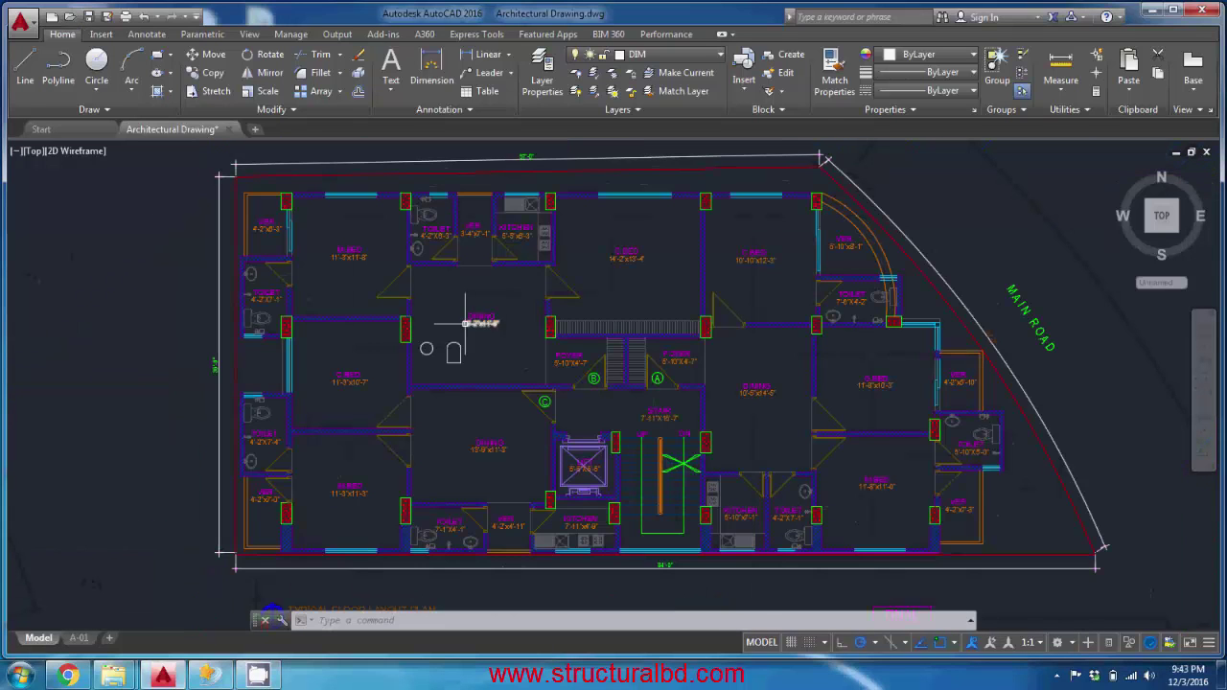
pyautogui.scroll(5, 413, 307)
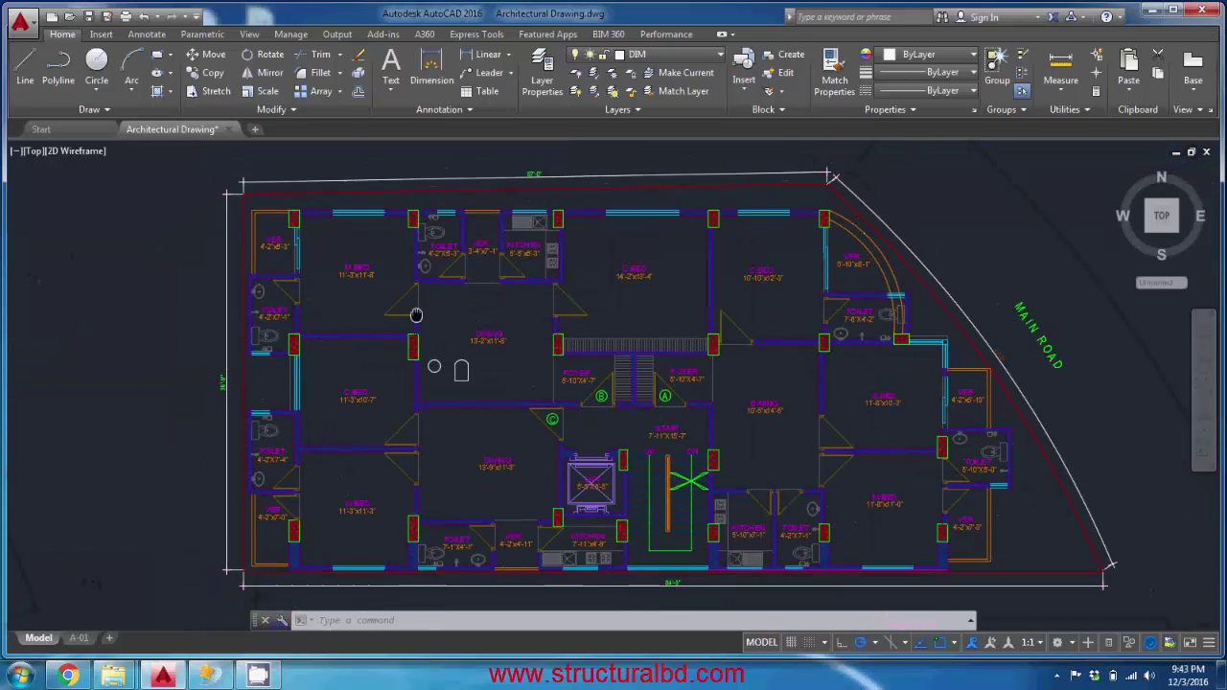
pyautogui.moveTo(485, 329); pyautogui.dragTo(453, 388, button='middle')
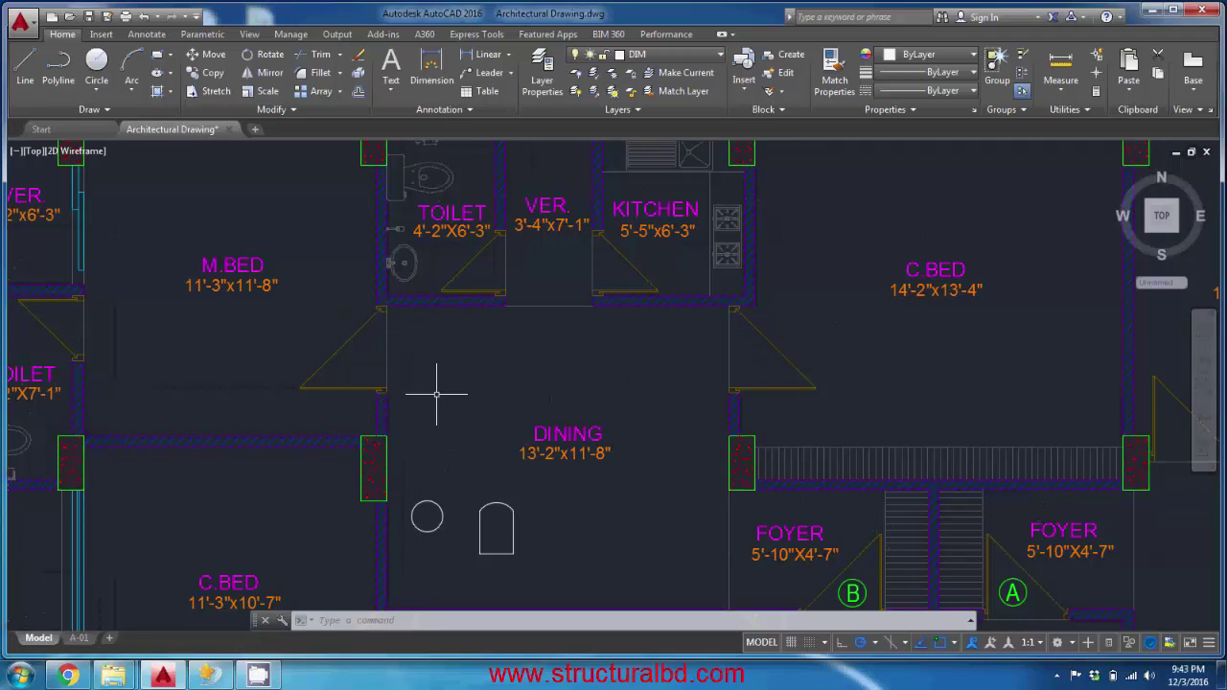
# Create a new dimension style named 8 based on the Standard style and continue to its settings.
pyautogui.write('D')
pyautogui.press('Return')
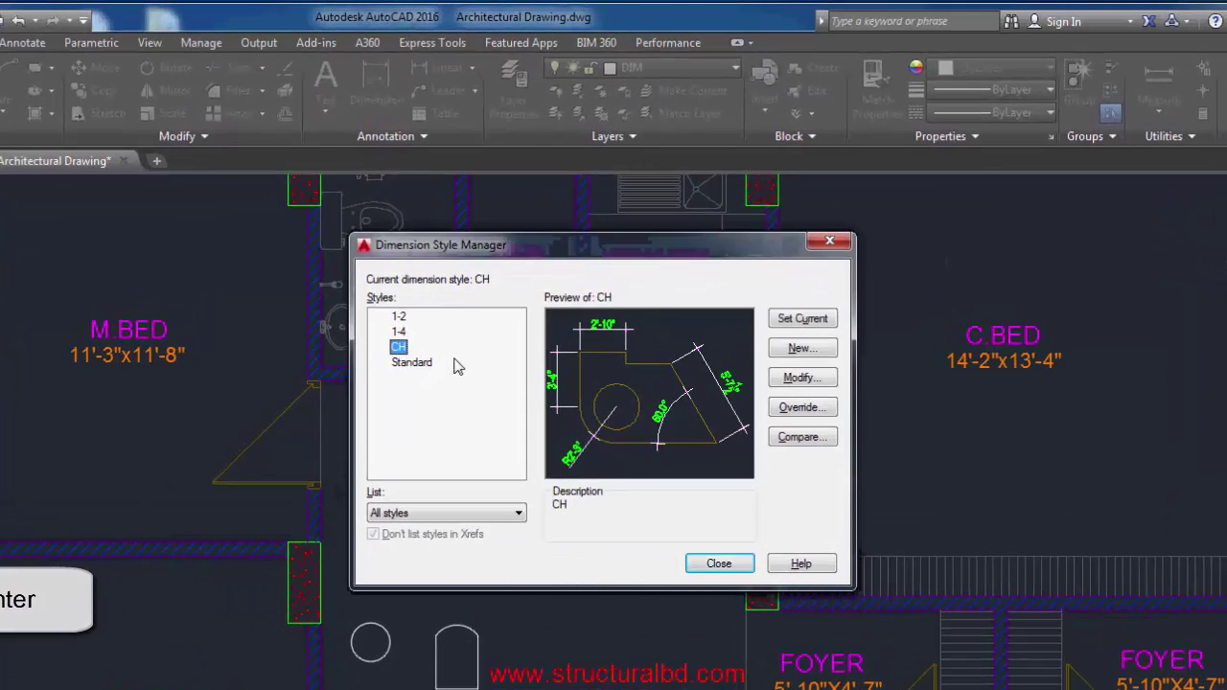
pyautogui.moveTo(514, 200); pyautogui.dragTo(362, 187)
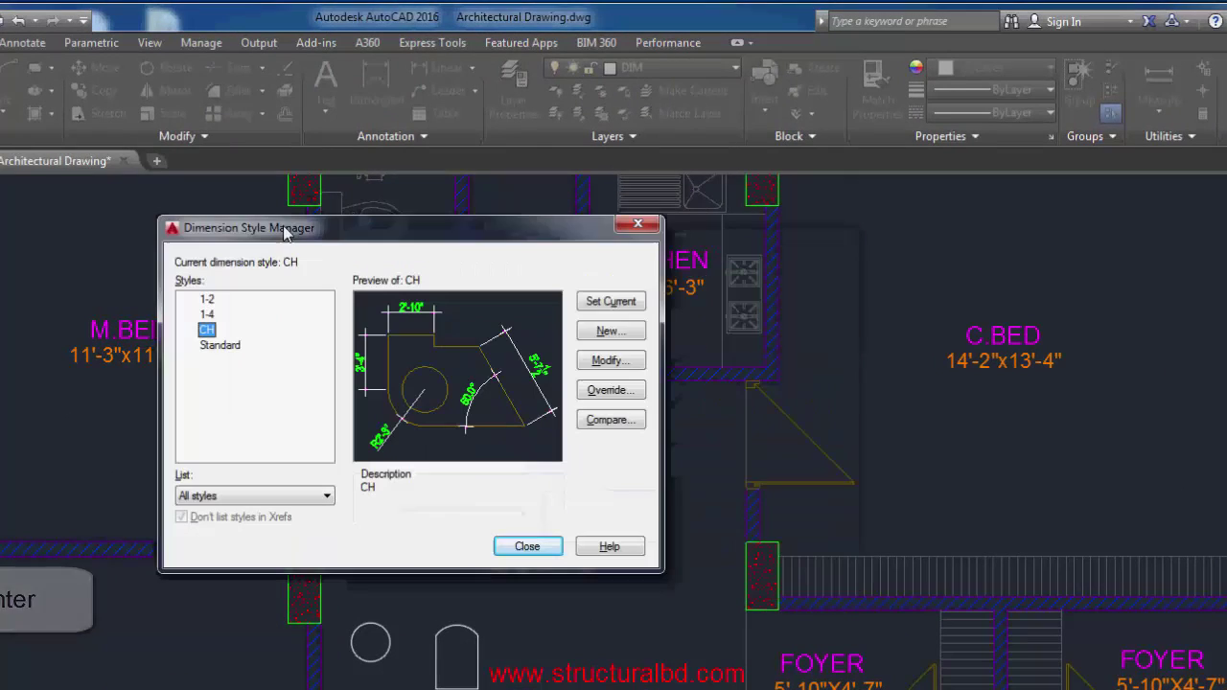
pyautogui.click(207, 314)
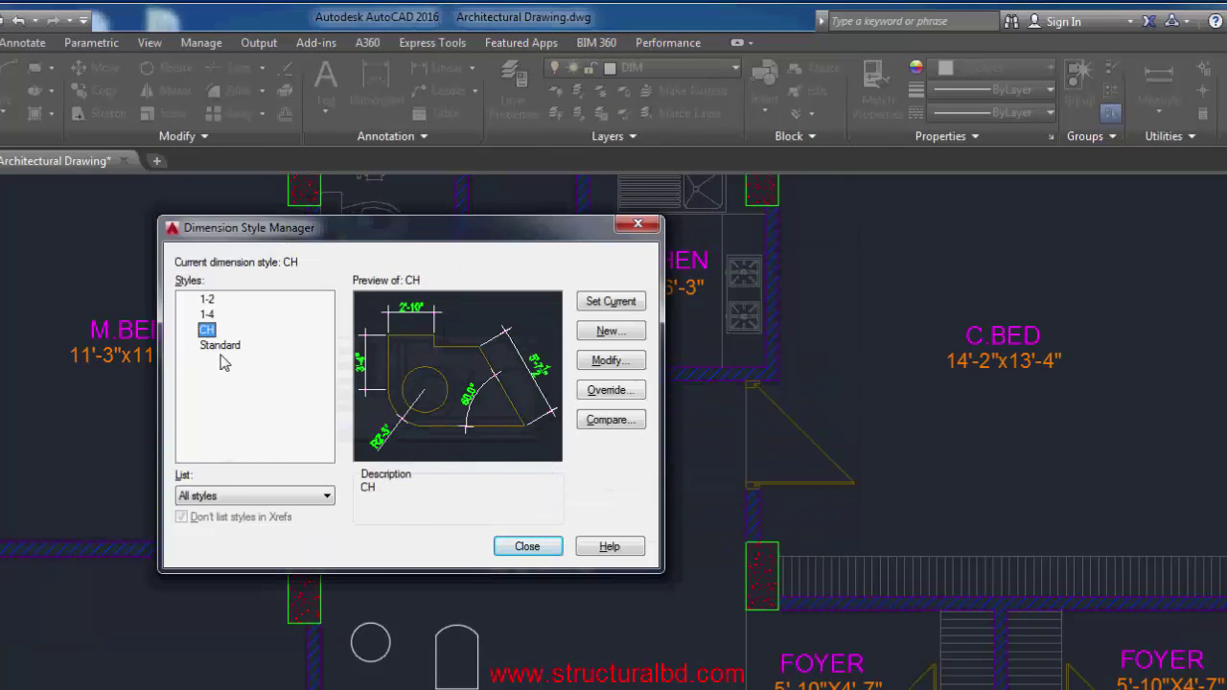
pyautogui.click(223, 346)
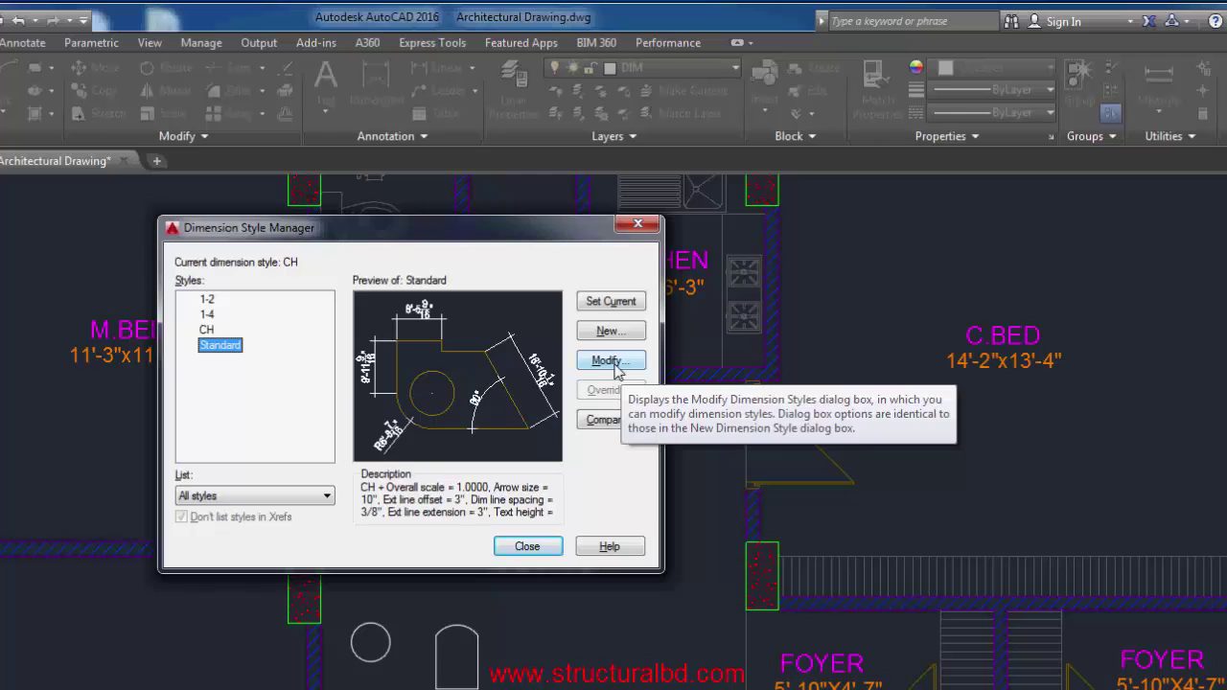
pyautogui.click(610, 331)
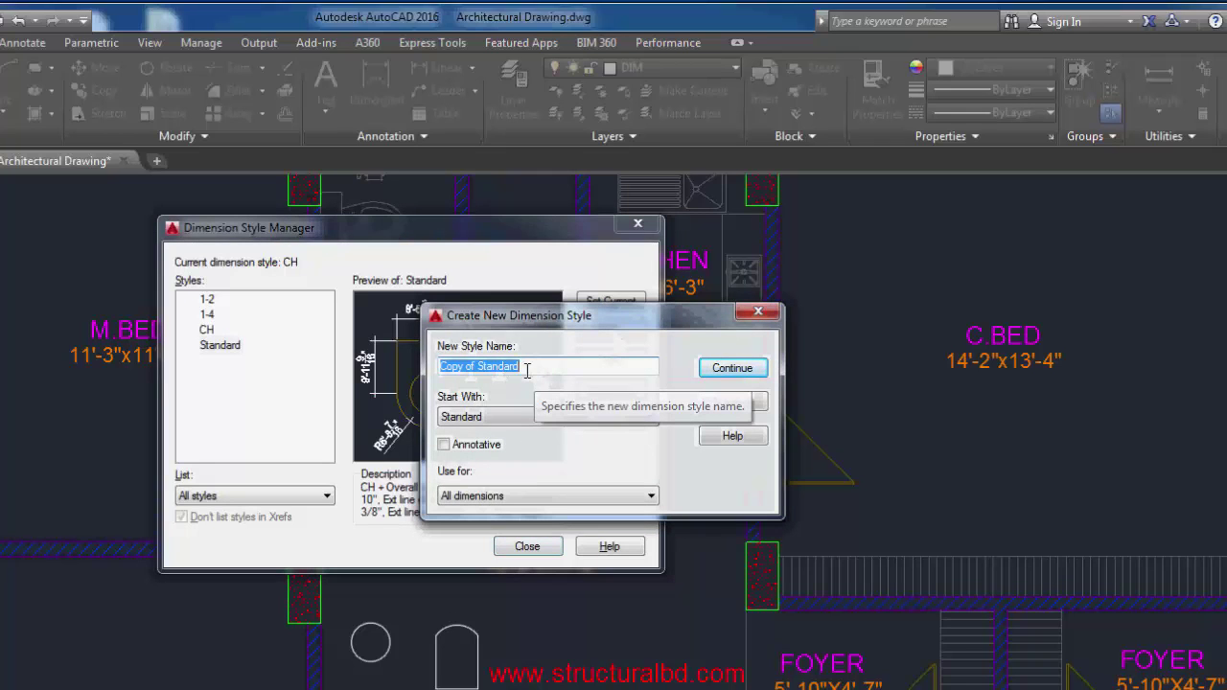
pyautogui.write('8')
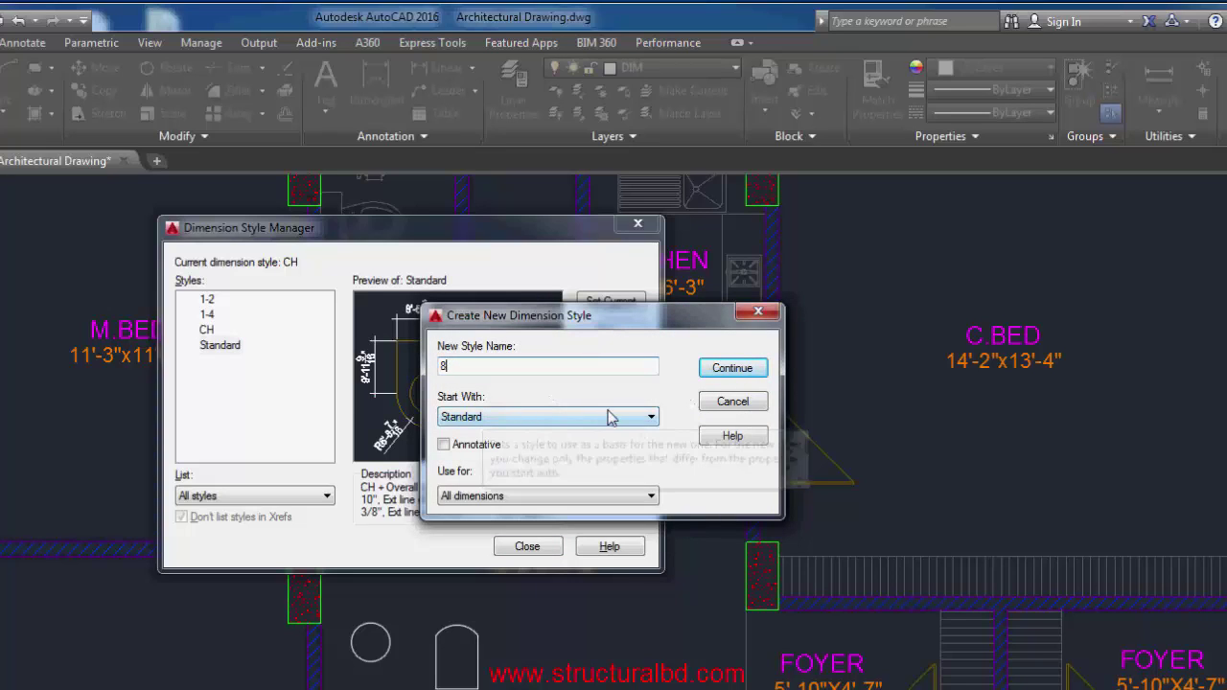
pyautogui.click(729, 372)
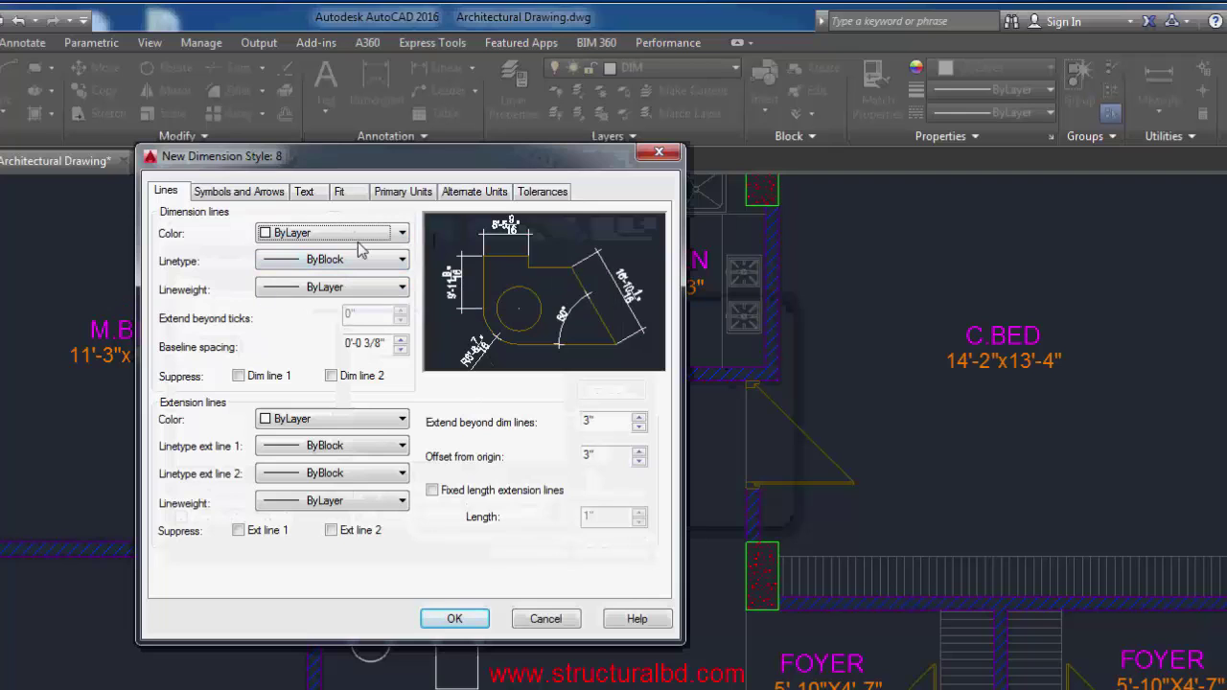
# Review the primary unit formats available for linear dimensions in the new style without changing the Architectural format.
pyautogui.click(401, 193)
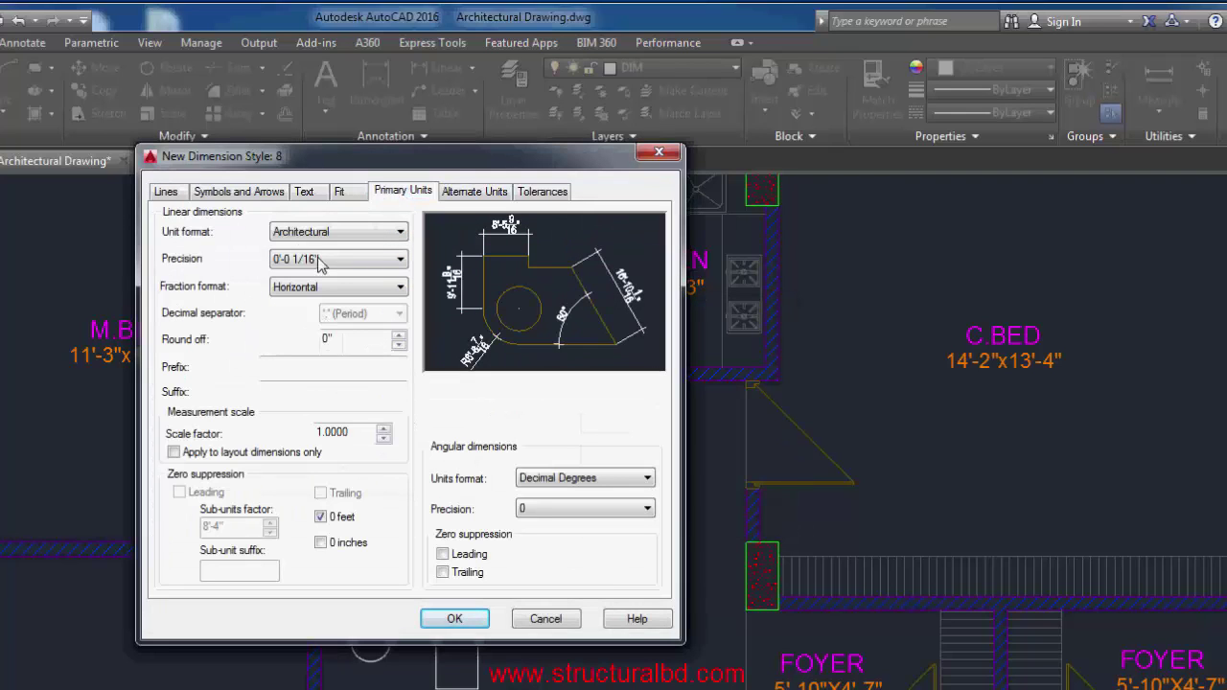
pyautogui.click(381, 238)
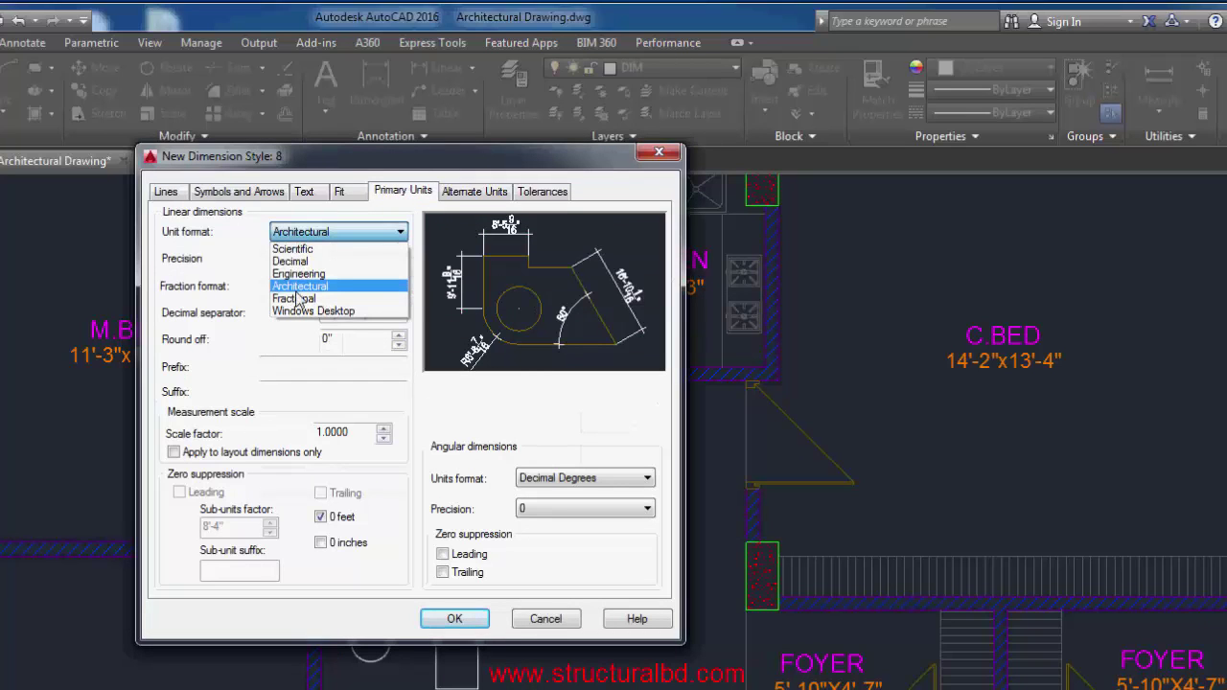
pyautogui.click(247, 239)
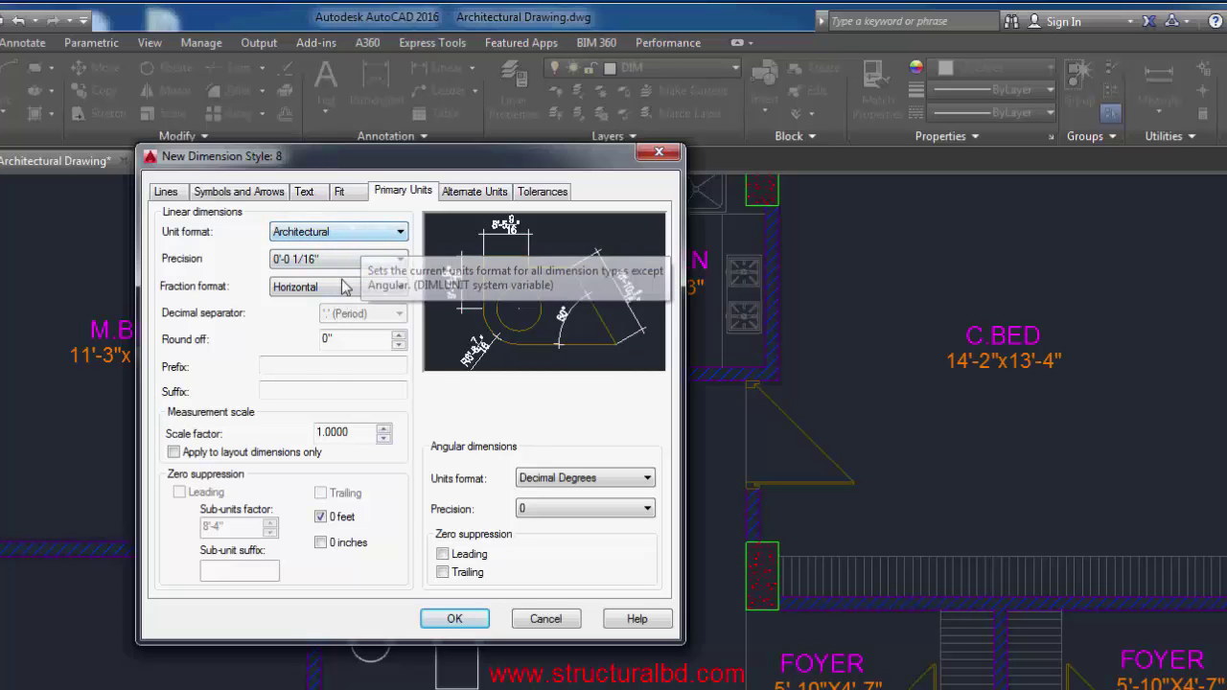
# Set the dimension text style to ARIAL and the text color to ByLayer.
pyautogui.click(305, 192)
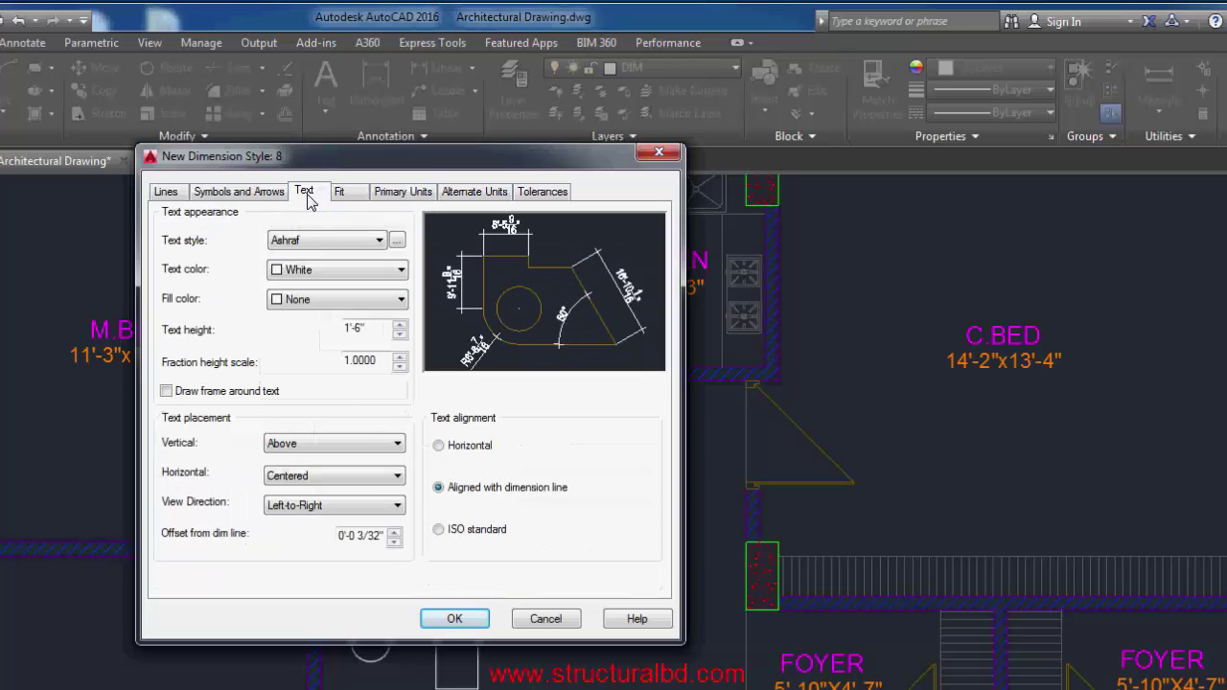
pyautogui.click(379, 241)
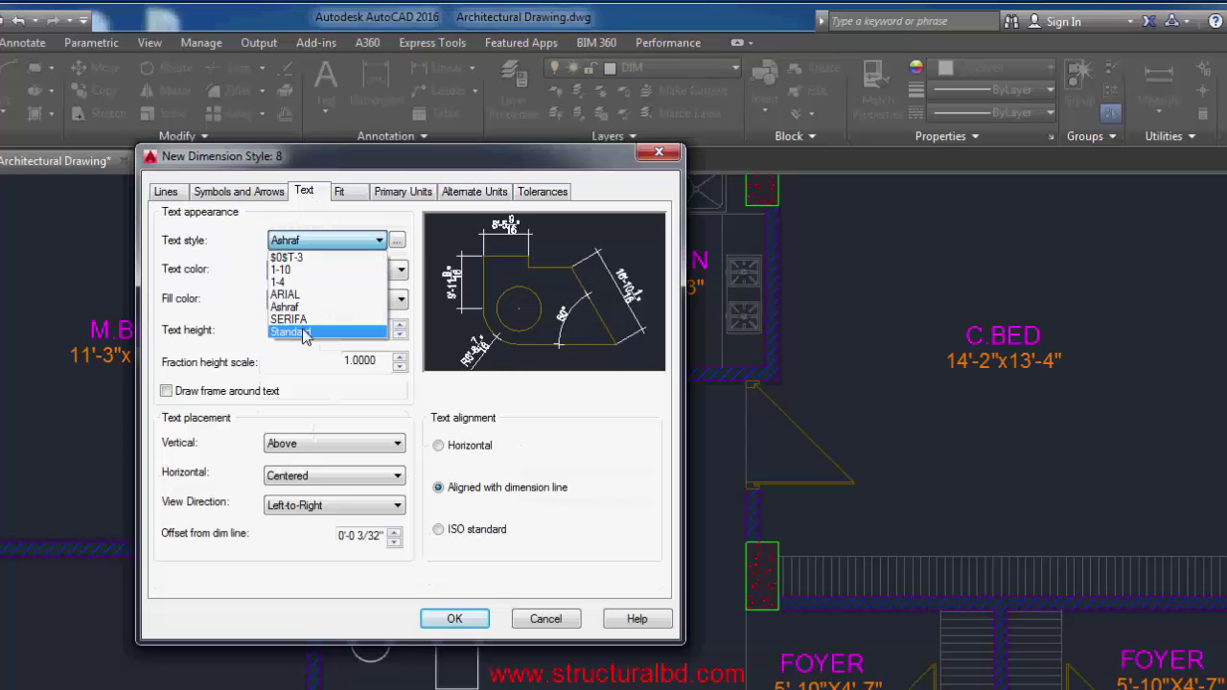
pyautogui.click(304, 331)
pyautogui.click(328, 246)
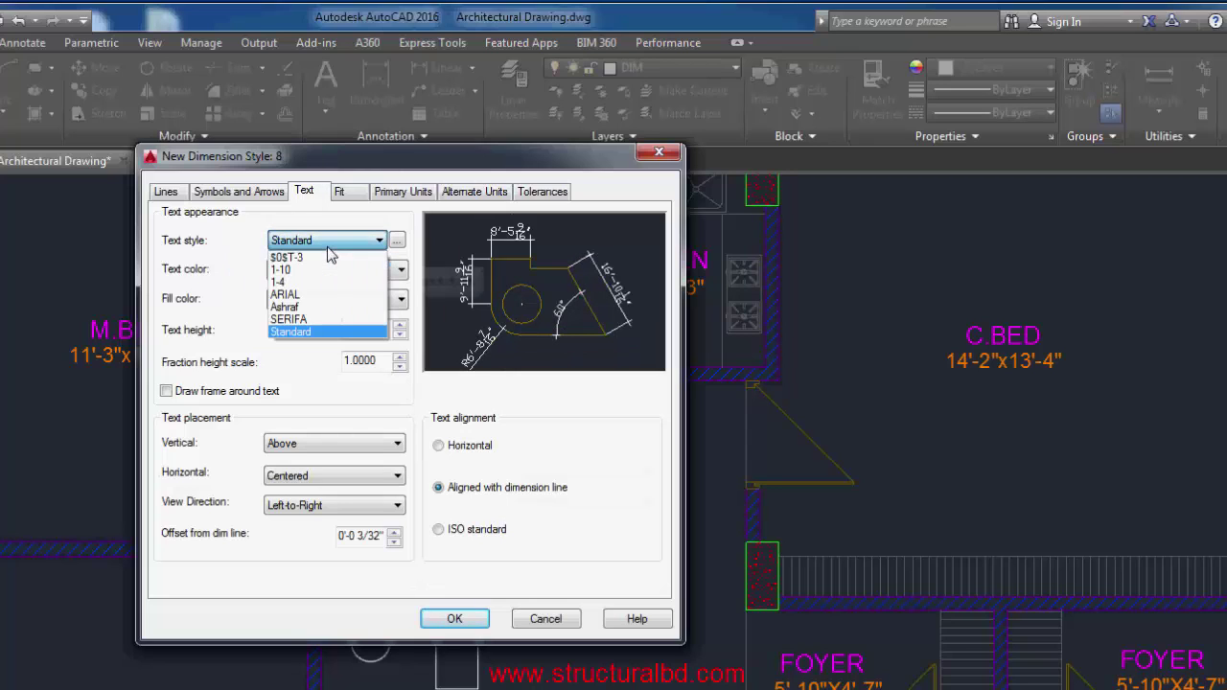
pyautogui.click(294, 295)
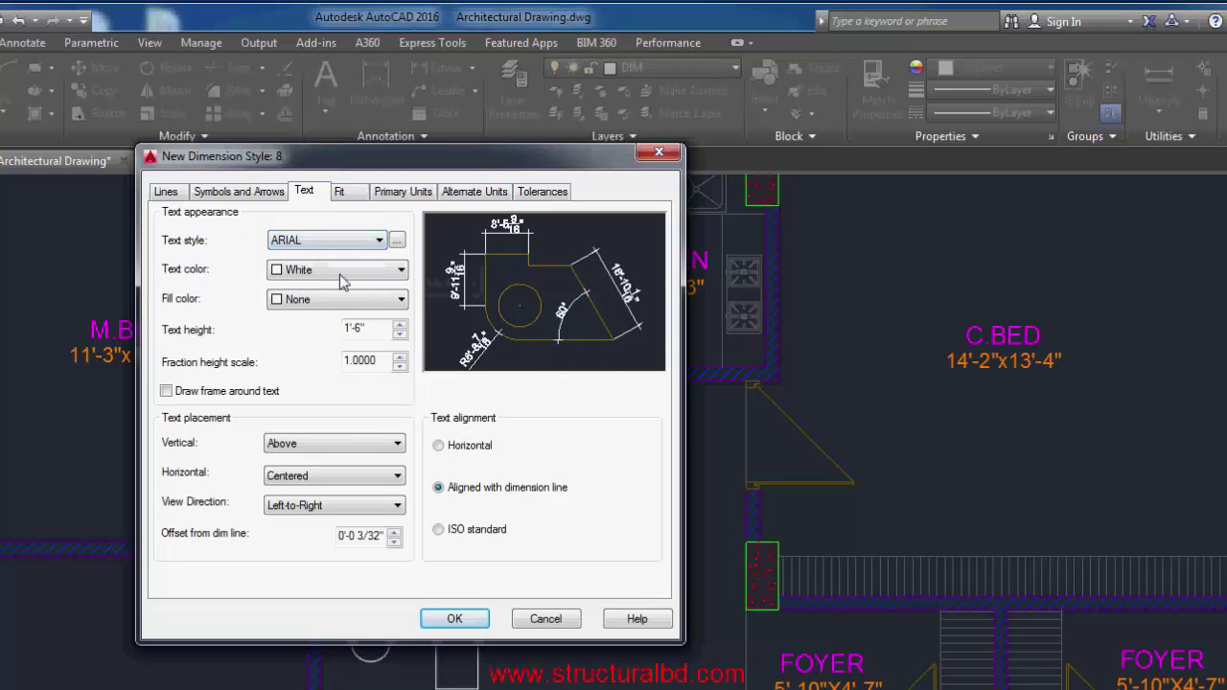
pyautogui.click(347, 274)
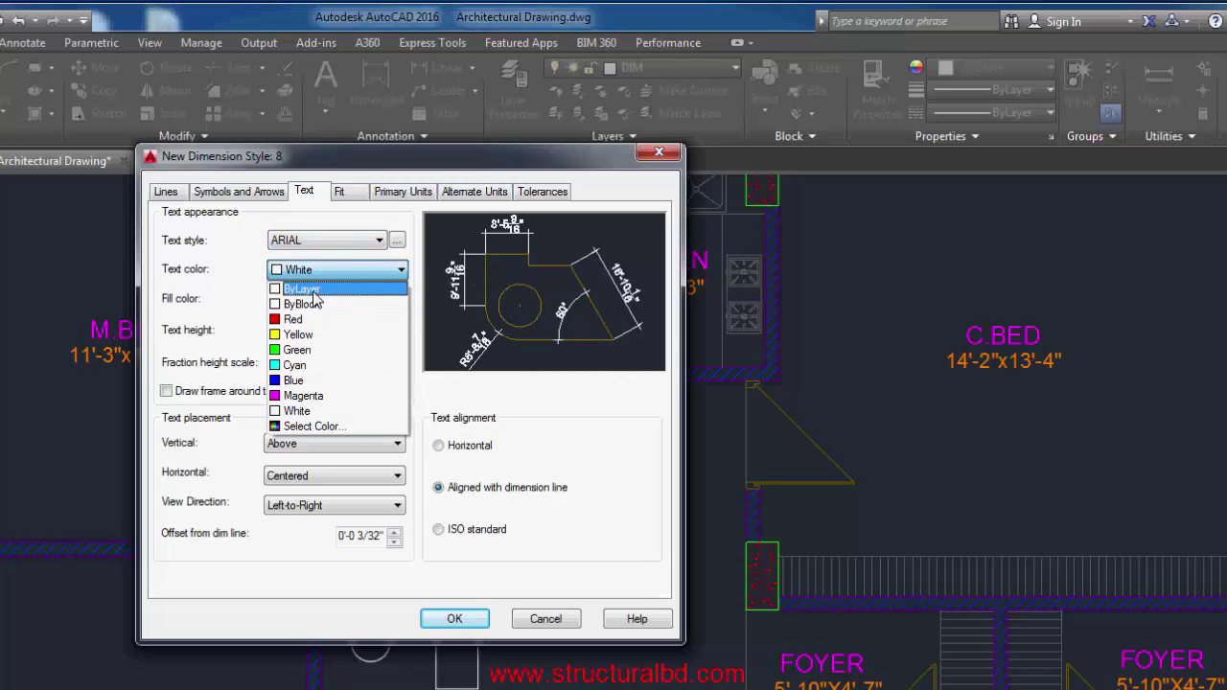
pyautogui.click(313, 290)
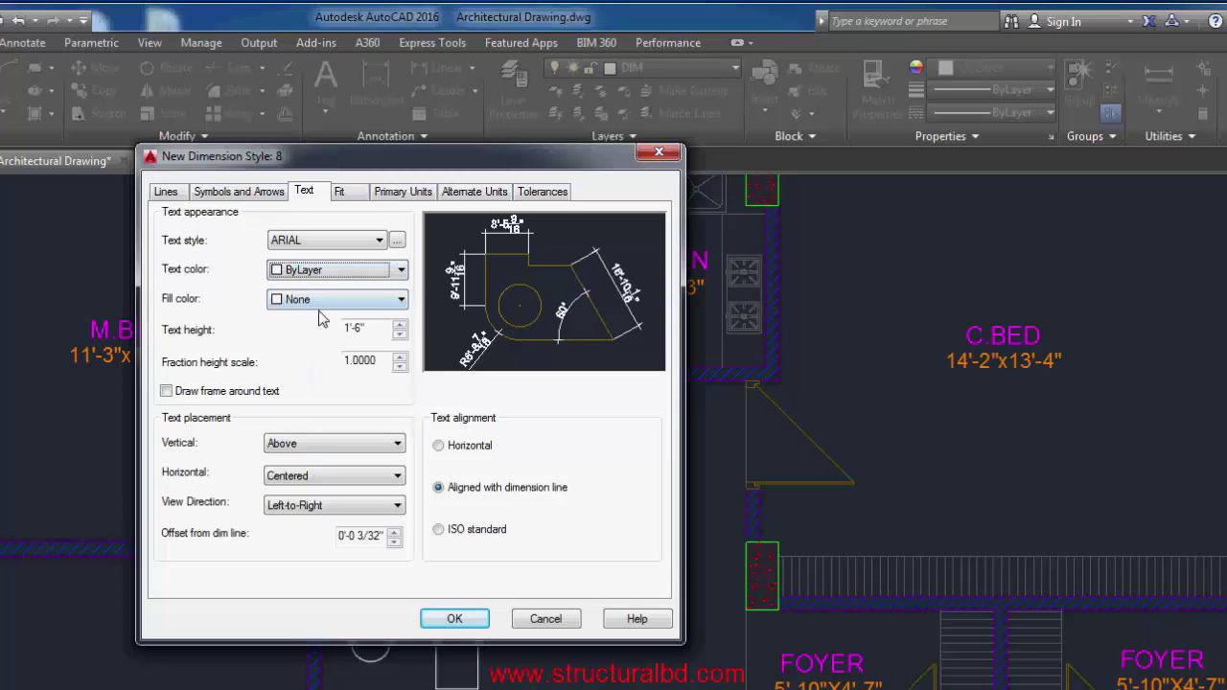
# Try a red fill color behind the dimension text and set it back to None.
pyautogui.click(317, 304)
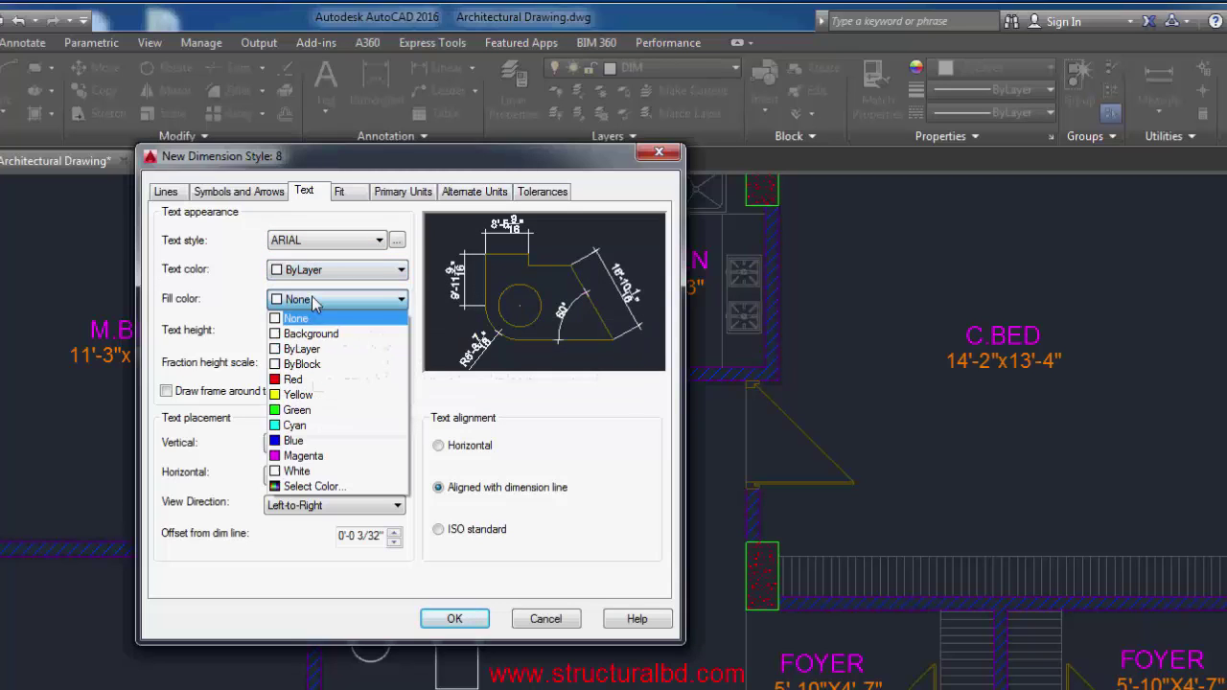
pyautogui.click(309, 374)
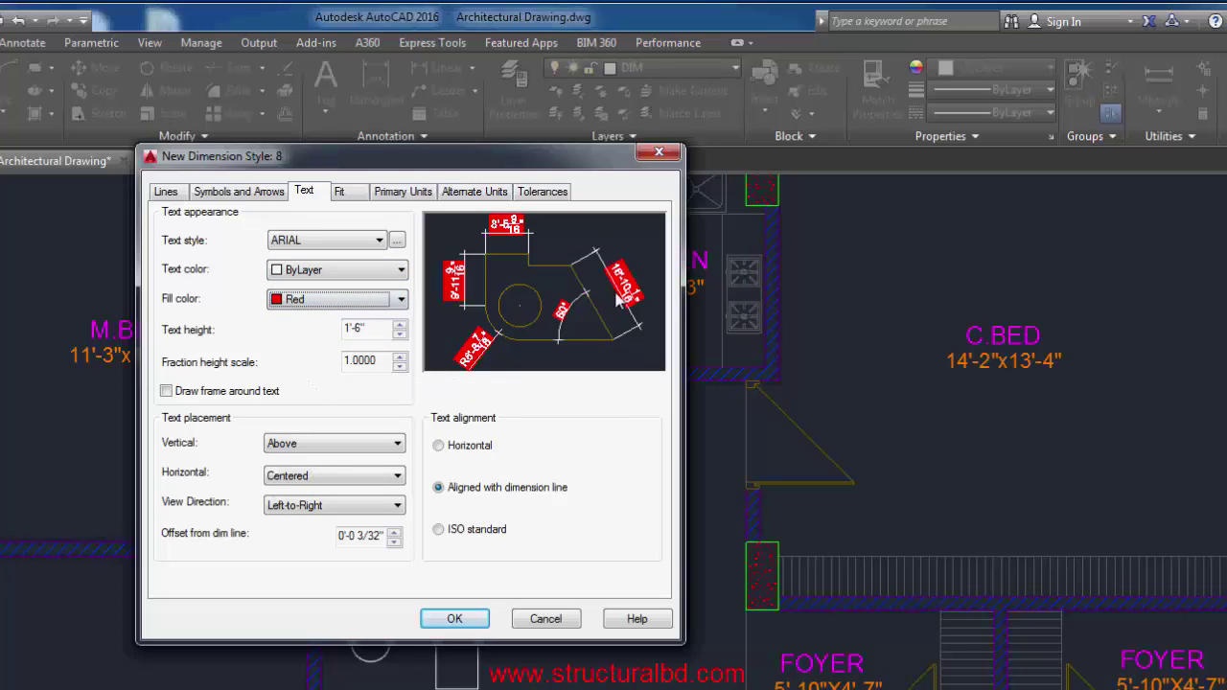
pyautogui.click(316, 300)
pyautogui.click(307, 321)
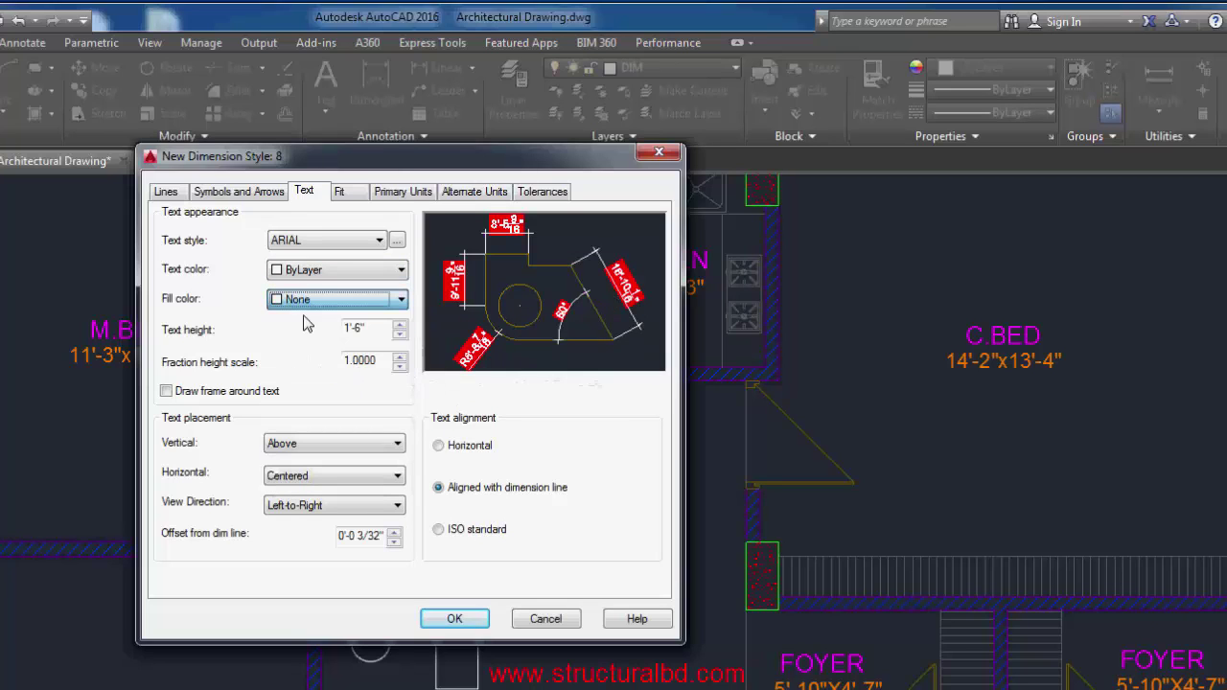
# Set the dimension text height to 8 inches.
pyautogui.click(371, 329)
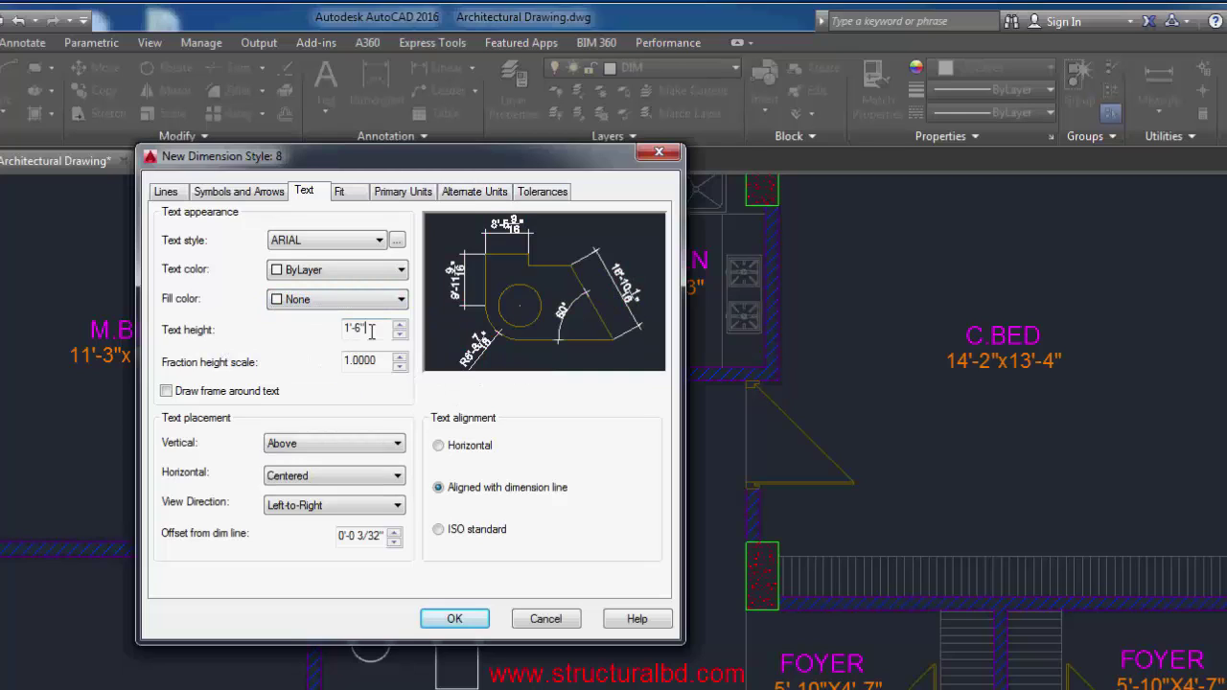
pyautogui.doubleClick(371, 329)
pyautogui.write('8')
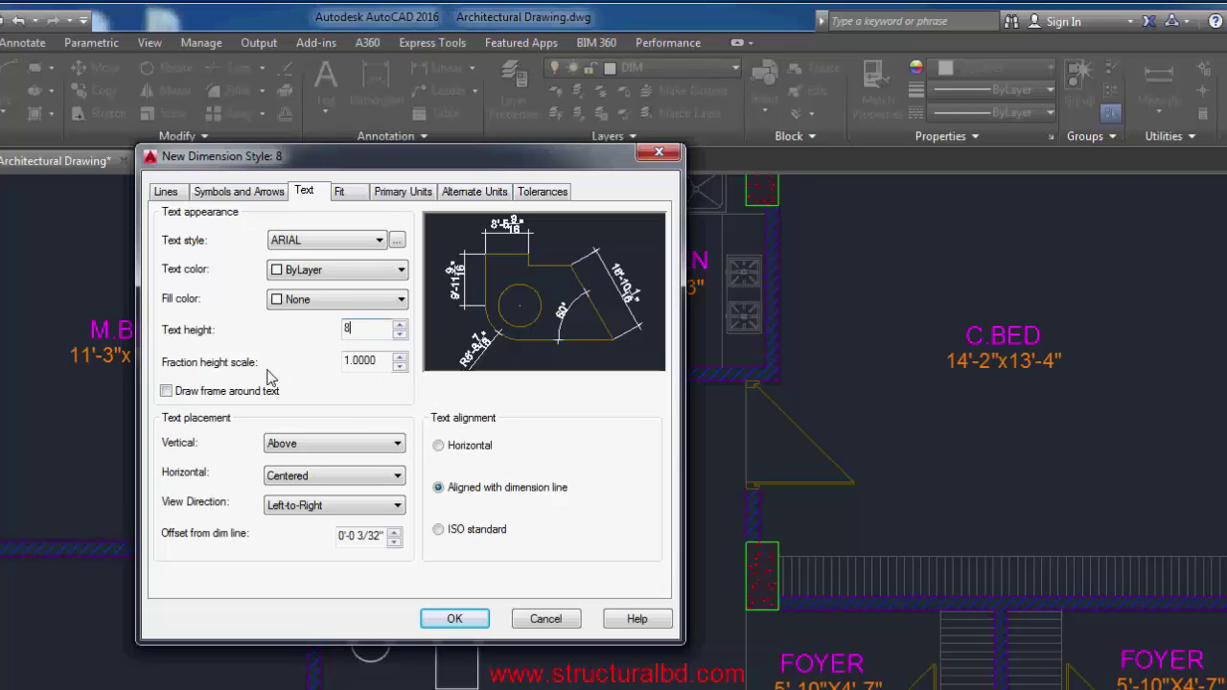
pyautogui.click(379, 364)
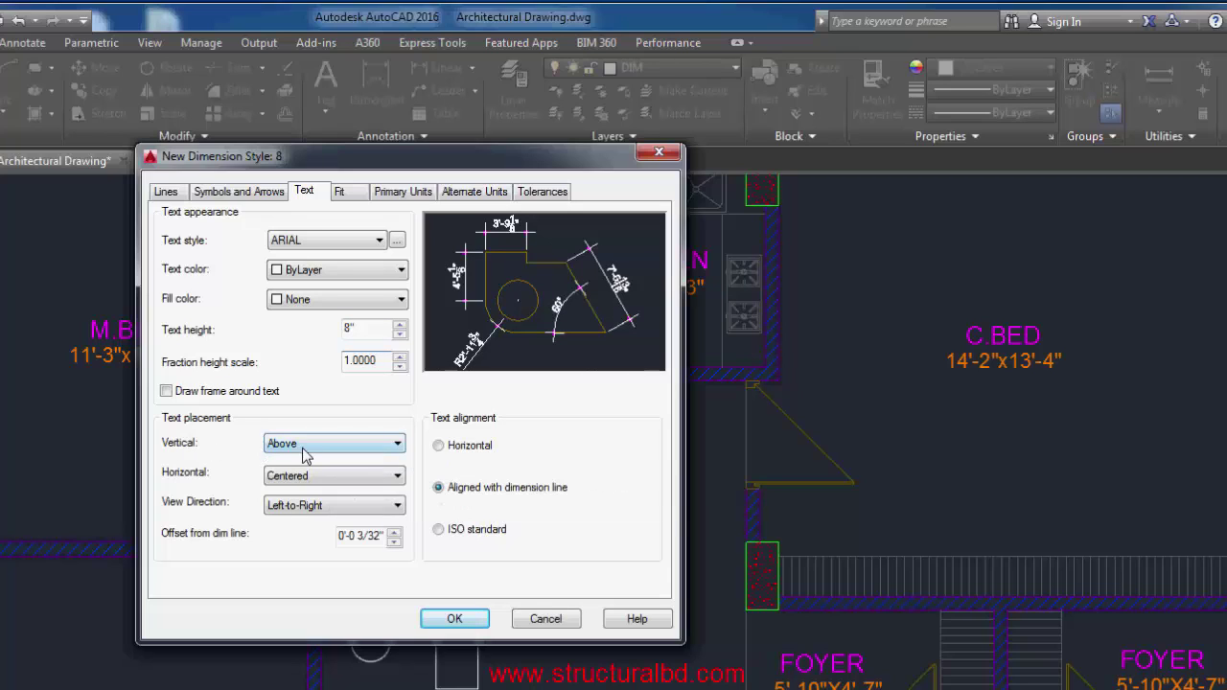
# Place the dimension text Outside vertically and Centered horizontally, with its alignment set to Aligned with dimension line.
pyautogui.click(307, 446)
pyautogui.click(296, 464)
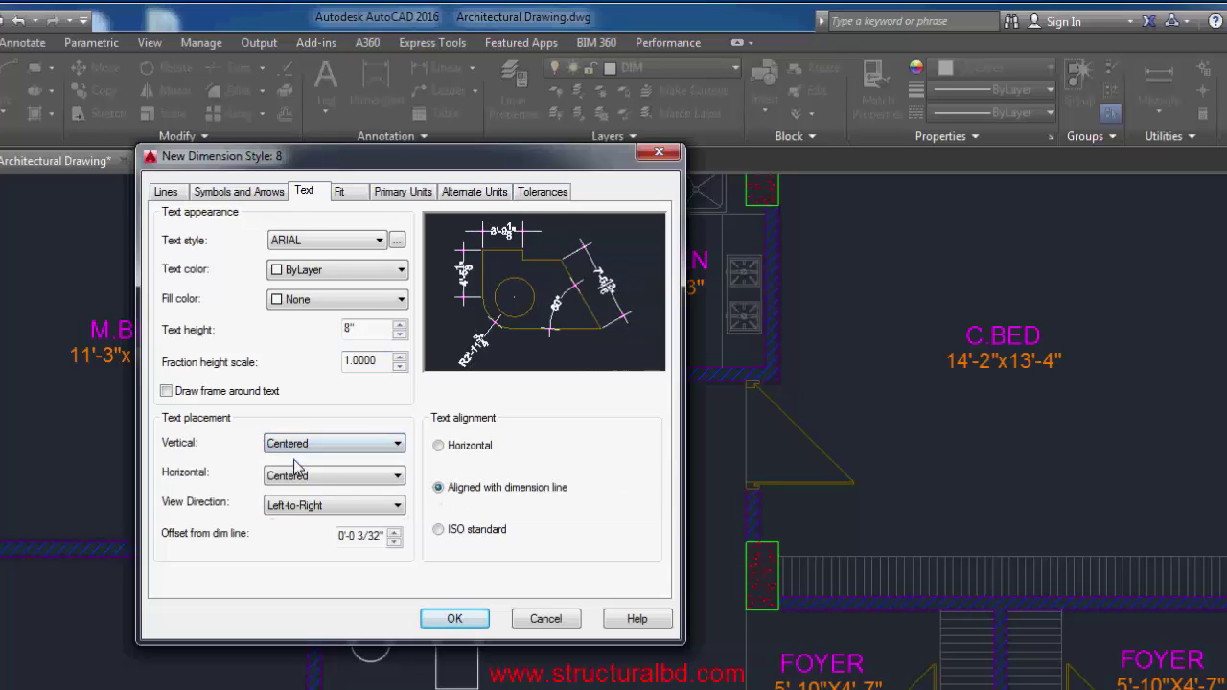
pyautogui.click(381, 447)
pyautogui.click(302, 483)
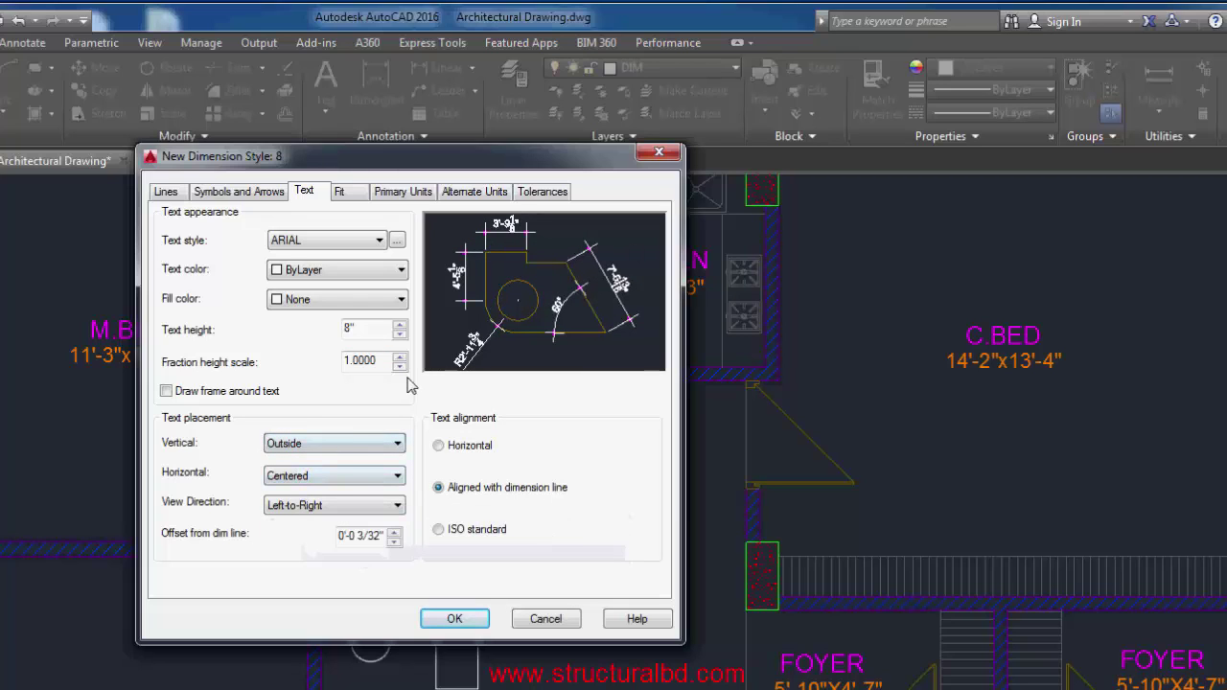
pyautogui.click(363, 480)
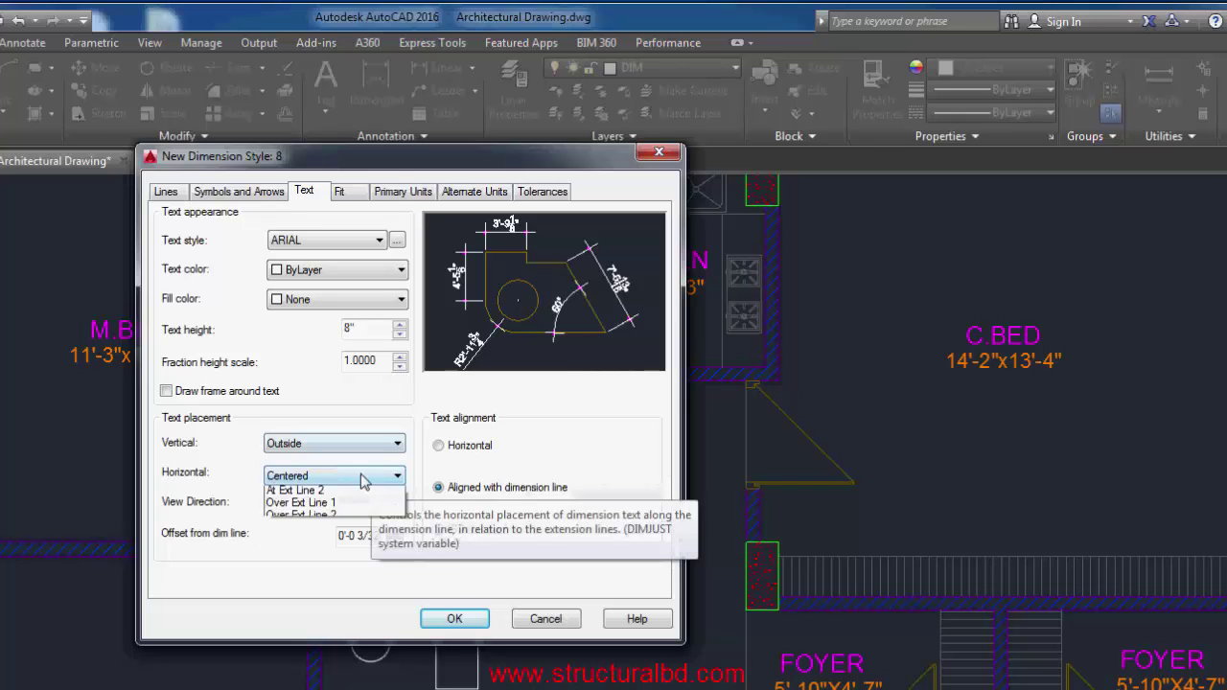
pyautogui.click(226, 443)
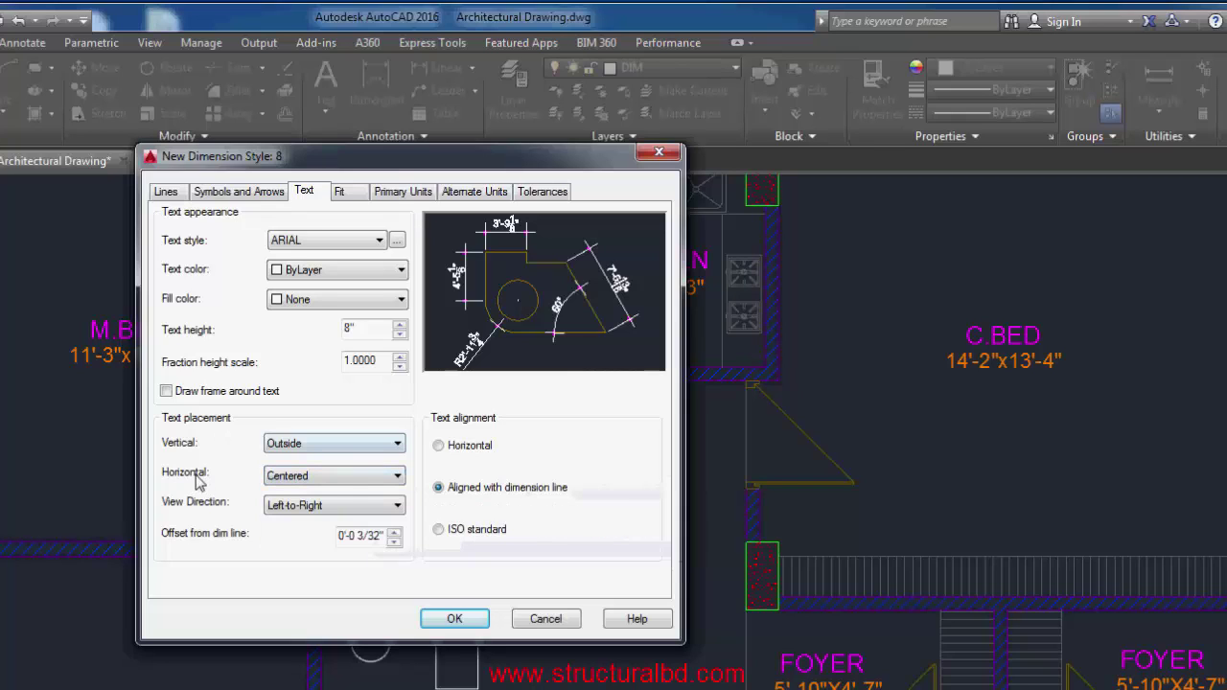
pyautogui.click(288, 476)
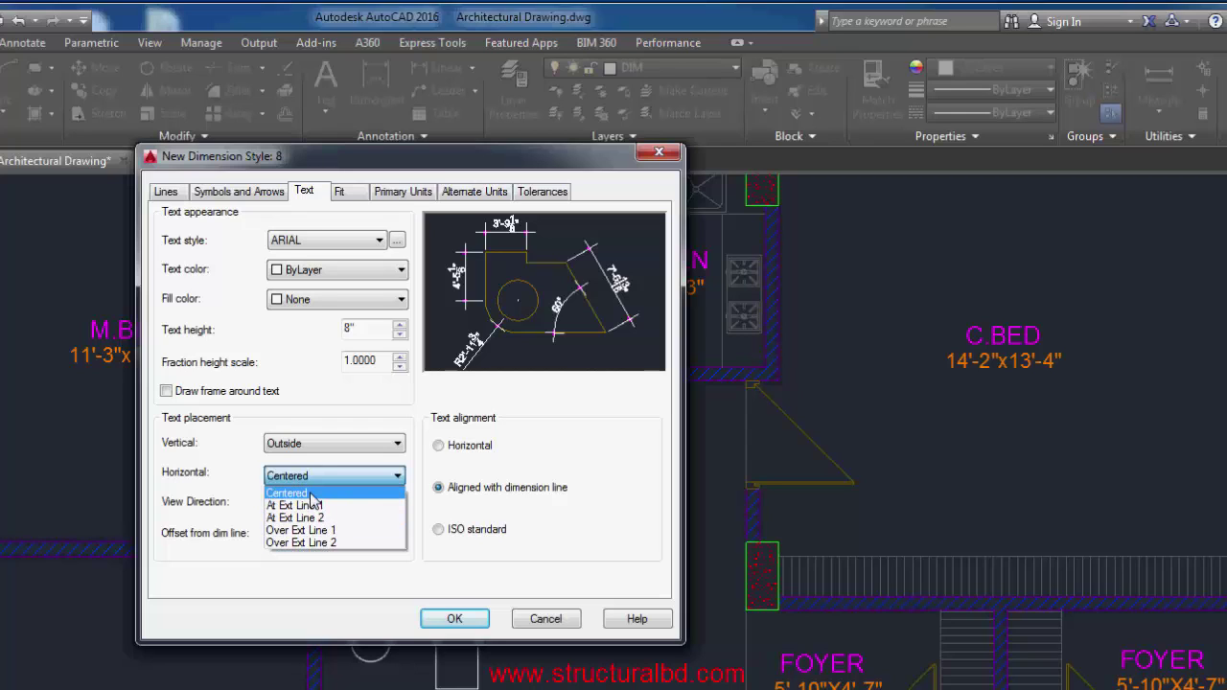
pyautogui.click(311, 494)
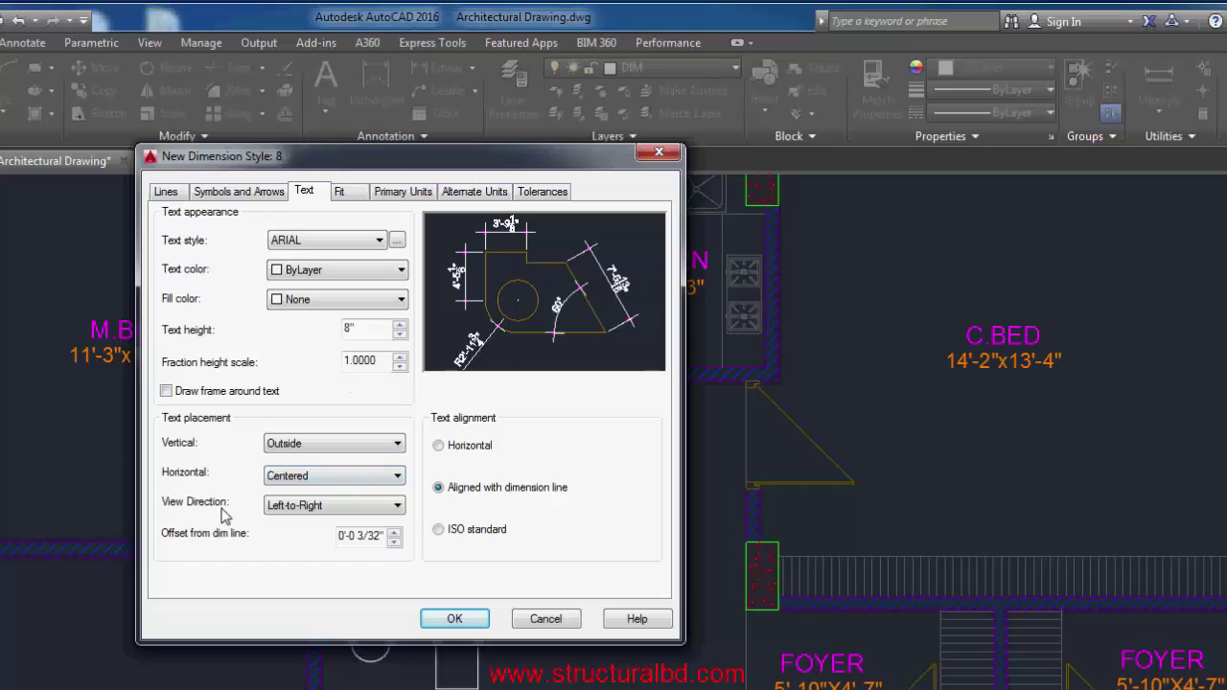
pyautogui.click(470, 453)
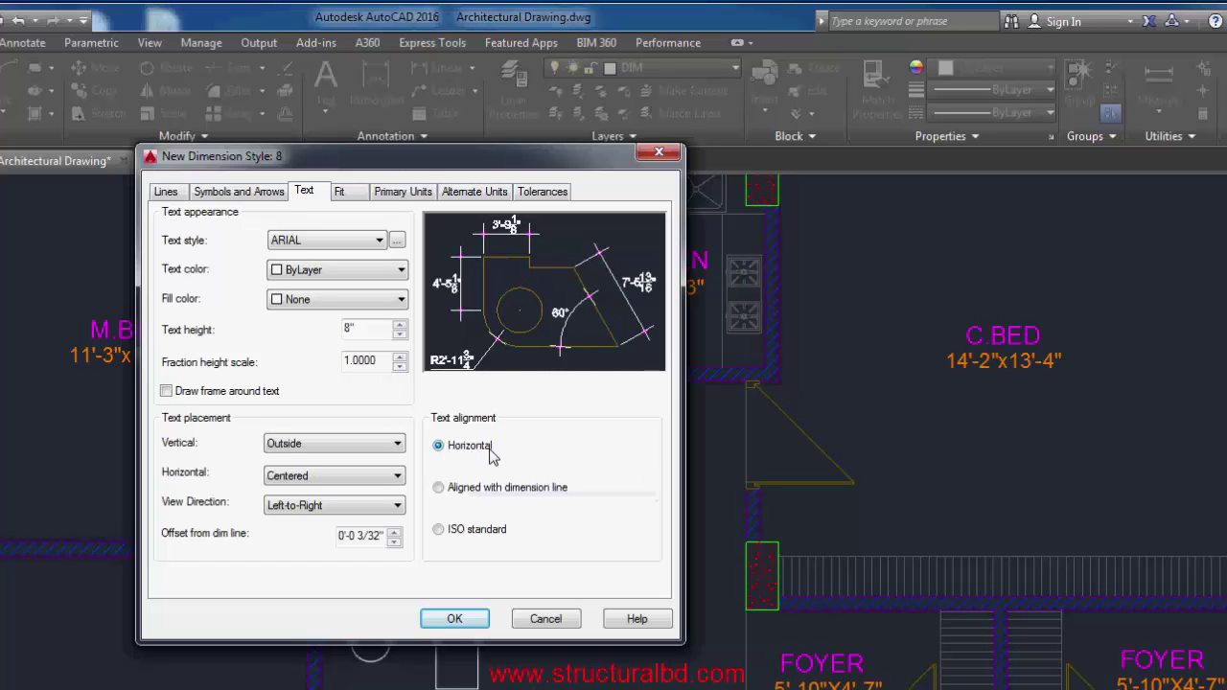
pyautogui.click(466, 491)
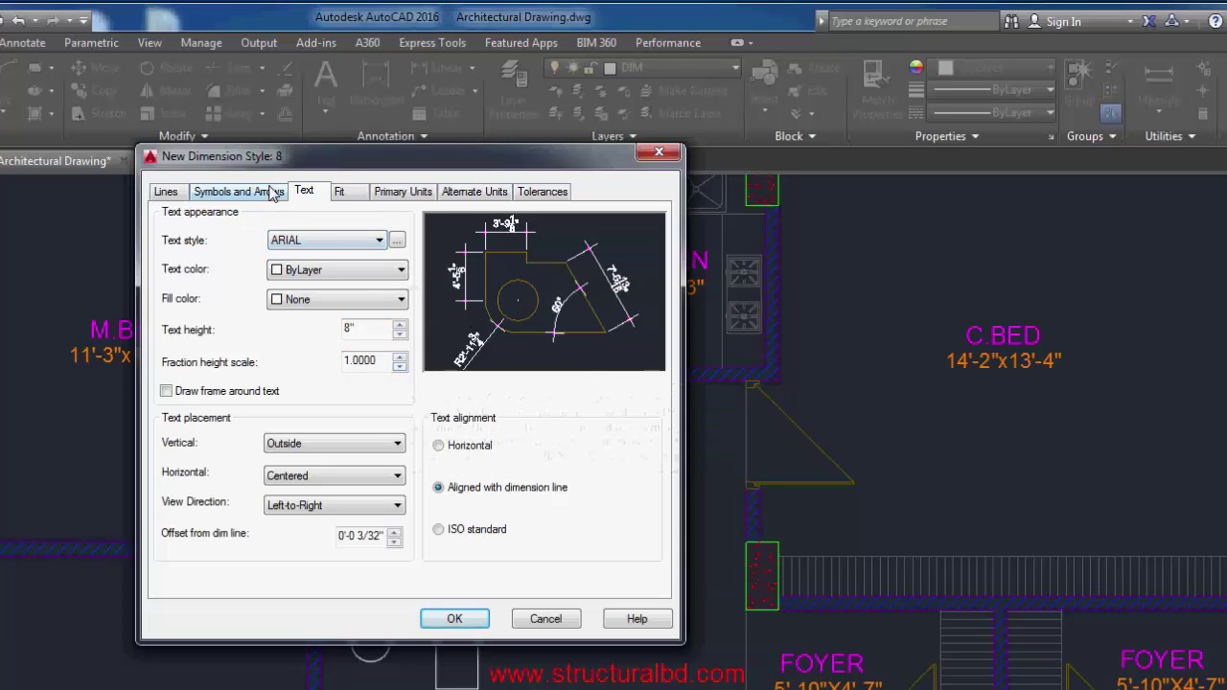
# Set the first and second arrowheads to Closed filled with an arrow size of 8.
pyautogui.click(240, 192)
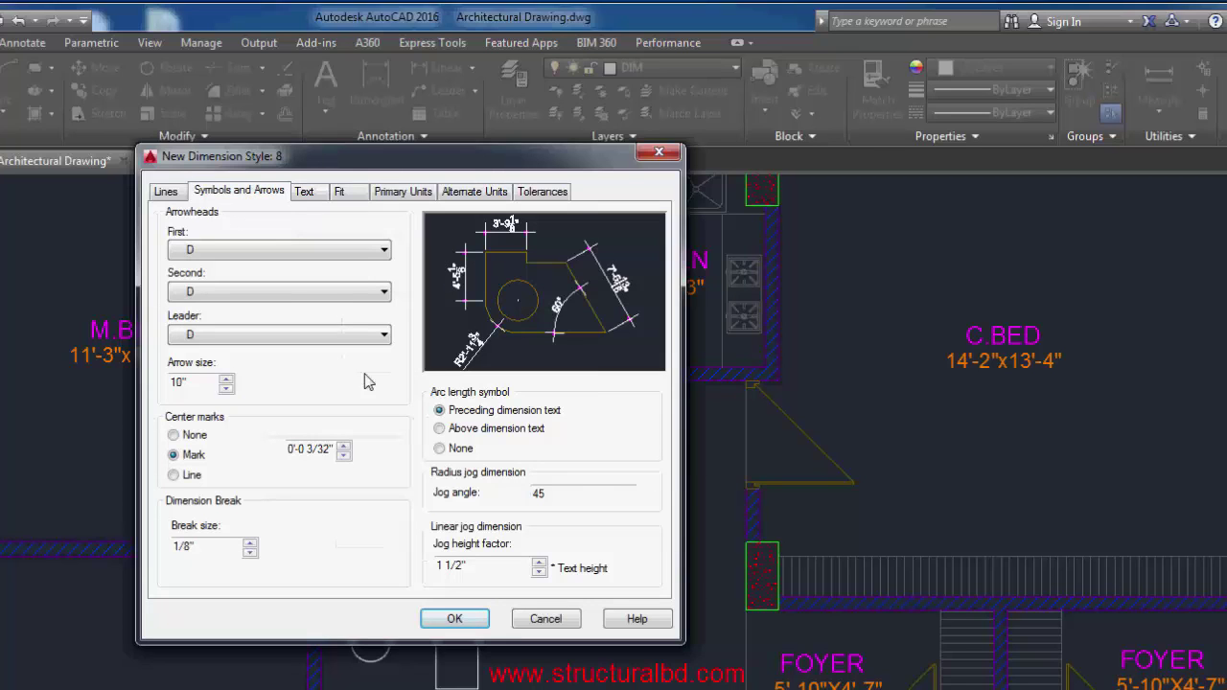
pyautogui.click(300, 253)
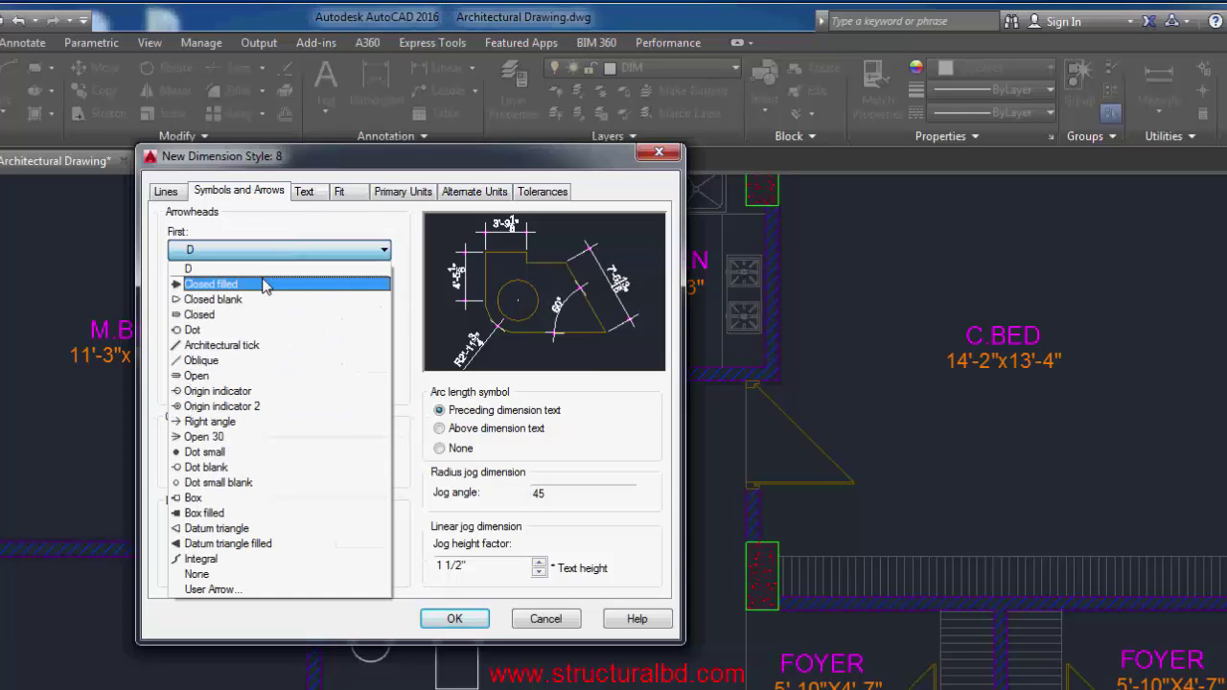
pyautogui.click(266, 285)
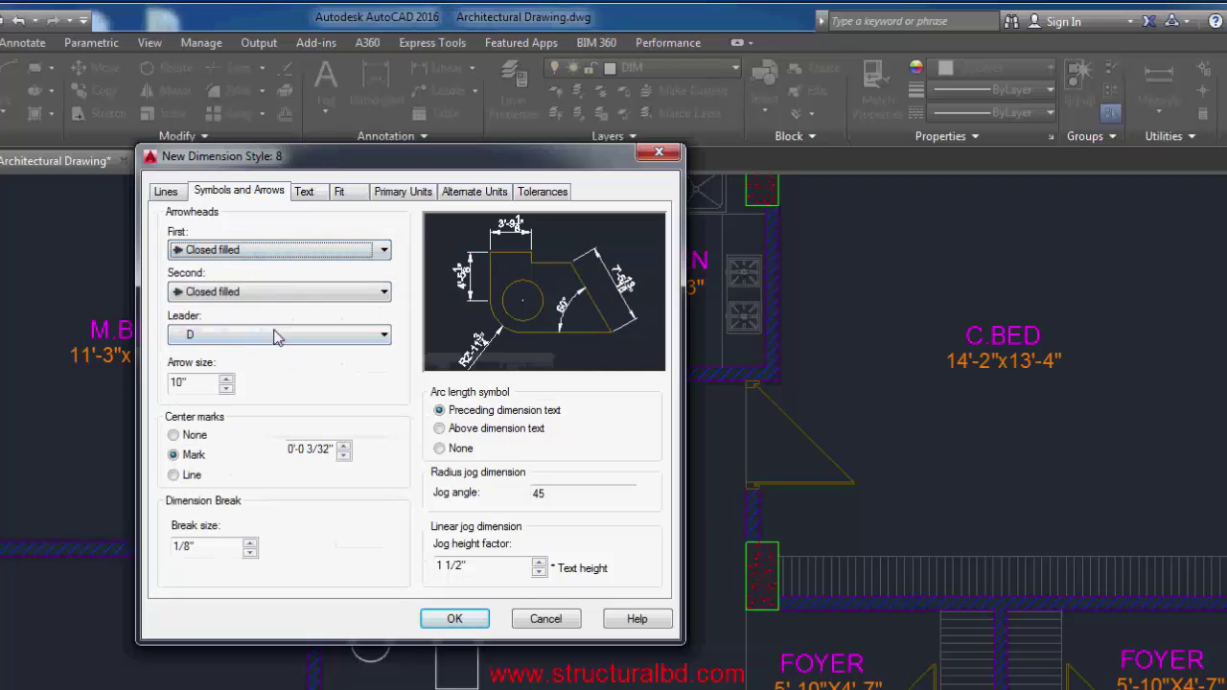
pyautogui.doubleClick(192, 384)
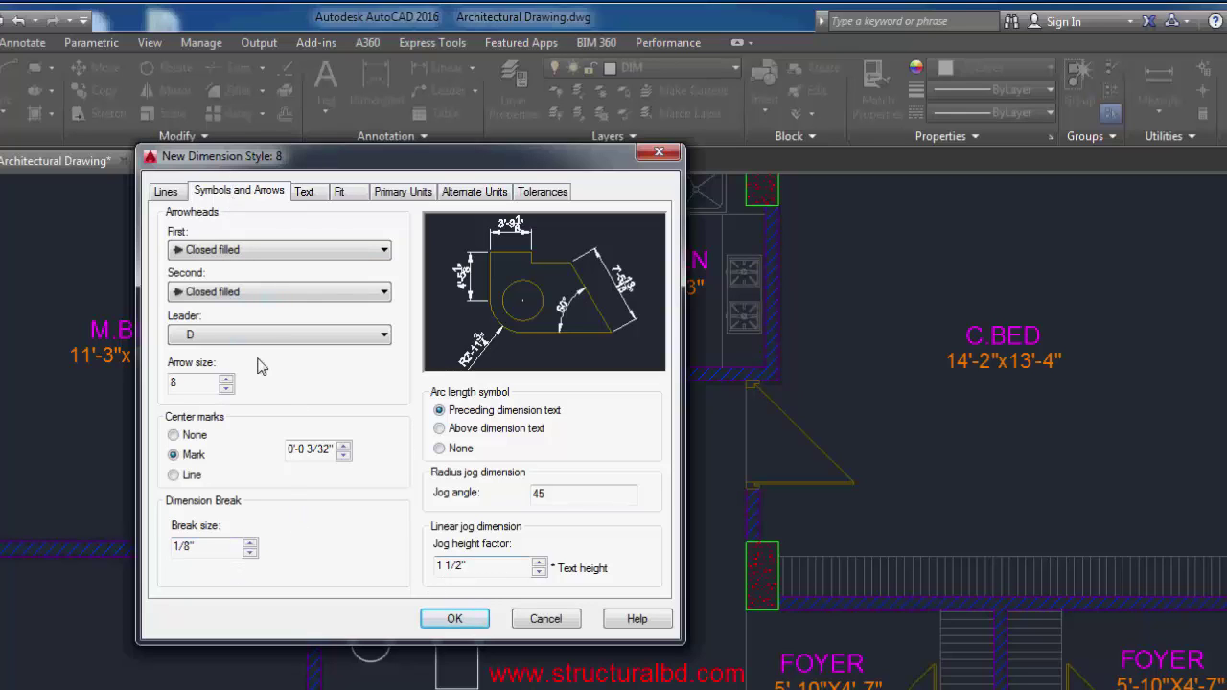
# Set the color, linetype and lineweight of the dimension lines to ByLayer.
pyautogui.click(166, 192)
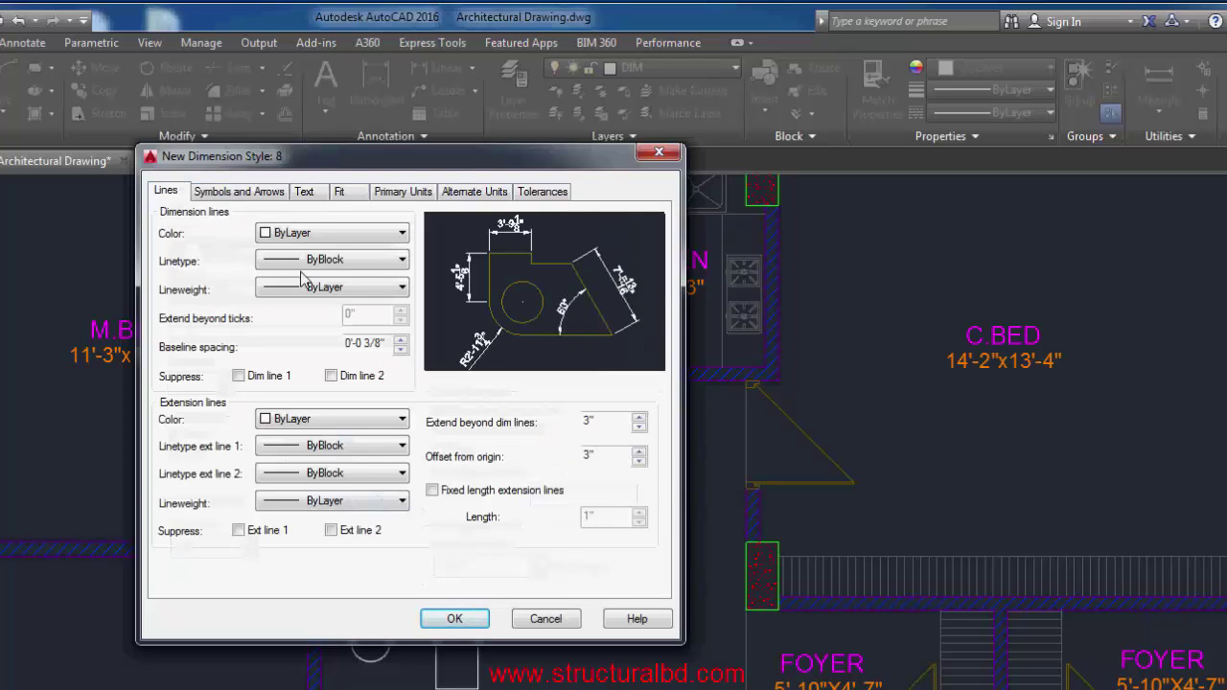
pyautogui.click(303, 236)
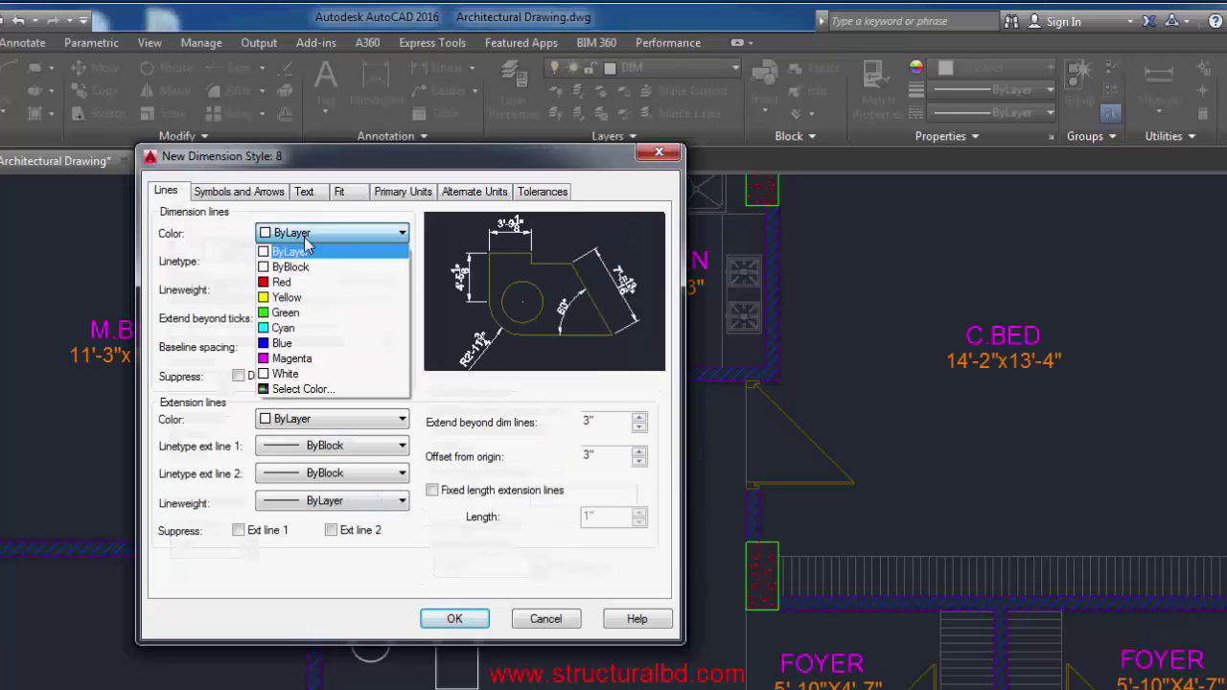
pyautogui.click(298, 252)
pyautogui.click(351, 268)
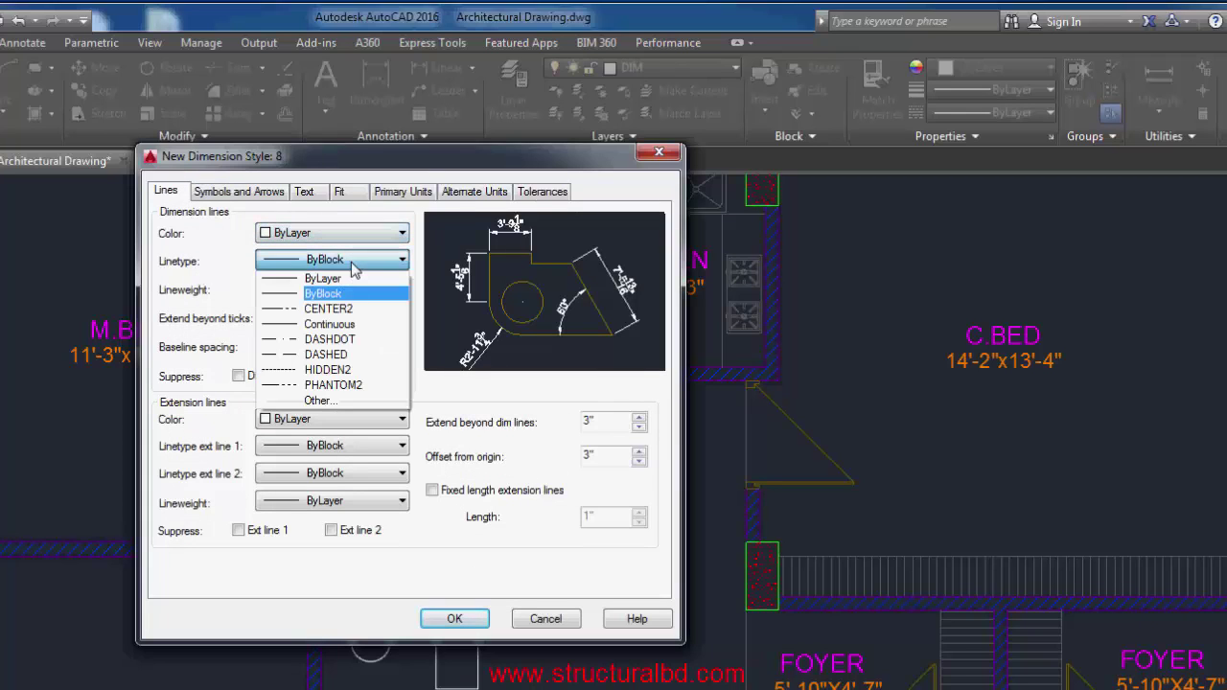
pyautogui.click(353, 262)
pyautogui.click(353, 262)
pyautogui.click(325, 278)
pyautogui.click(283, 287)
pyautogui.click(221, 298)
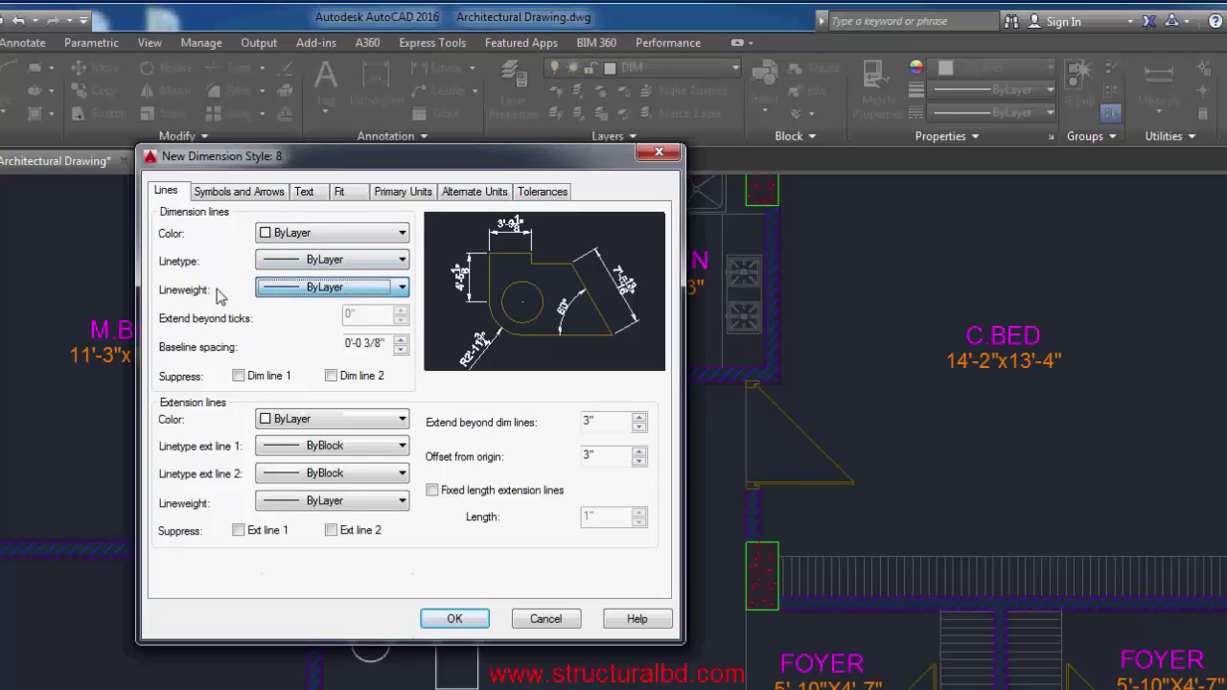
pyautogui.click(327, 288)
pyautogui.click(319, 312)
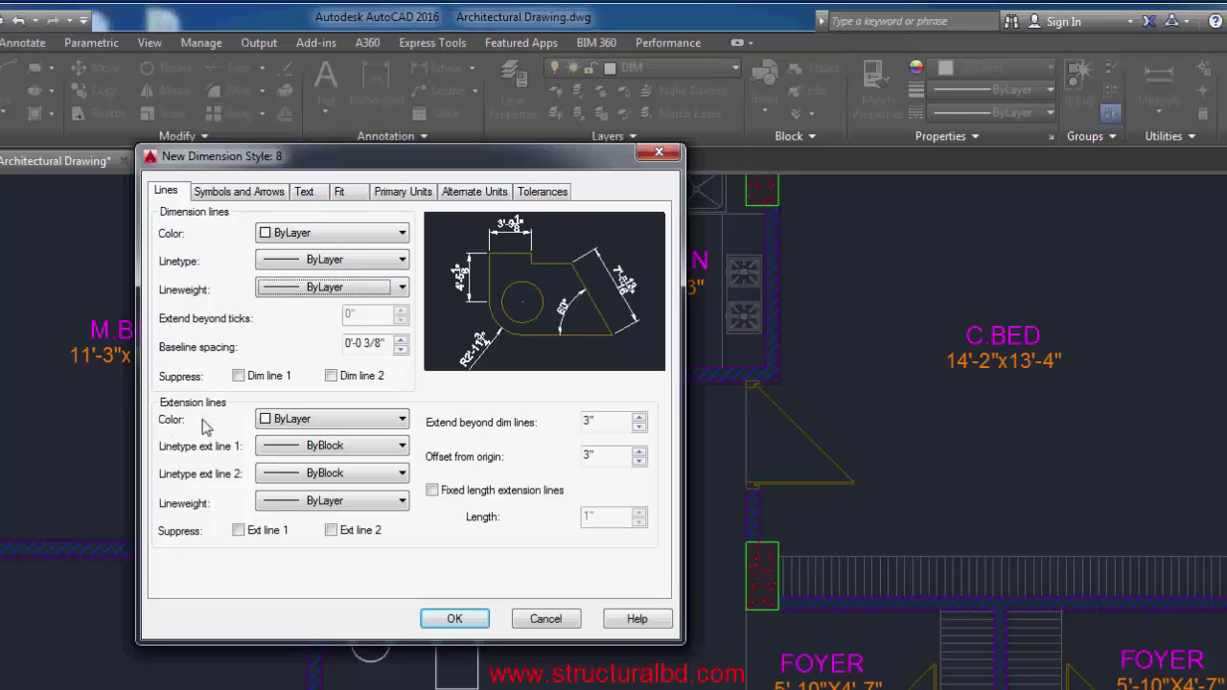
# Try red as the extension line color and set it back to ByLayer.
pyautogui.click(320, 423)
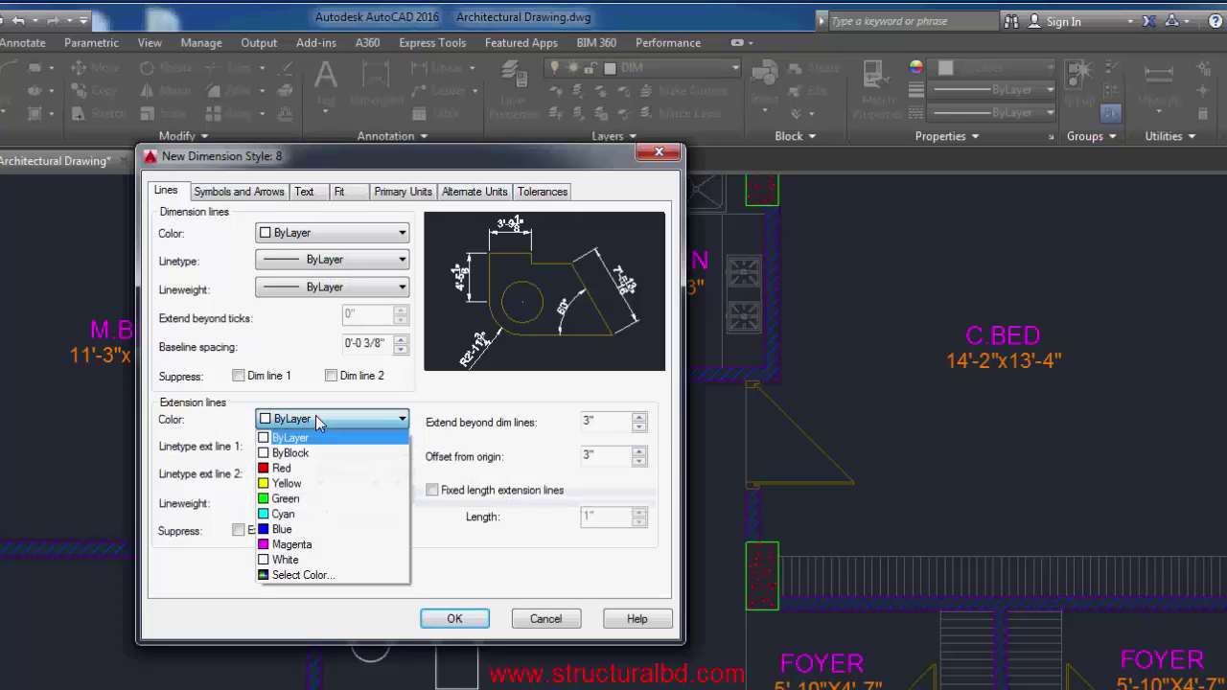
pyautogui.click(287, 466)
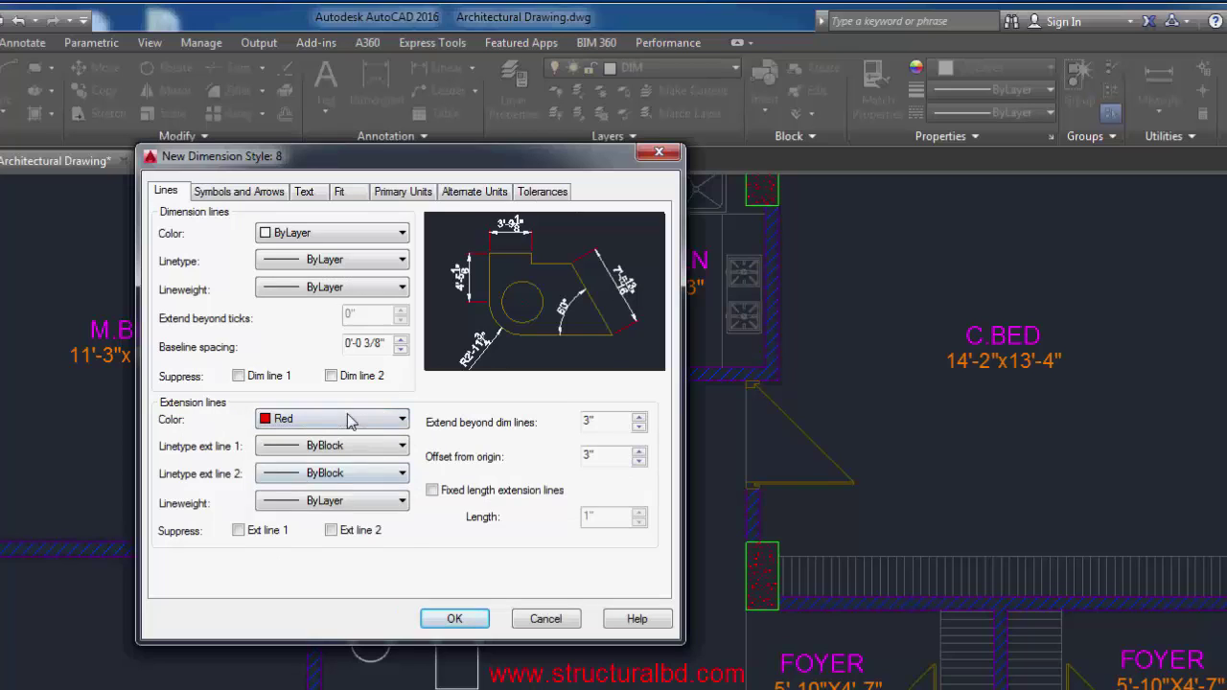
pyautogui.click(350, 422)
pyautogui.click(312, 439)
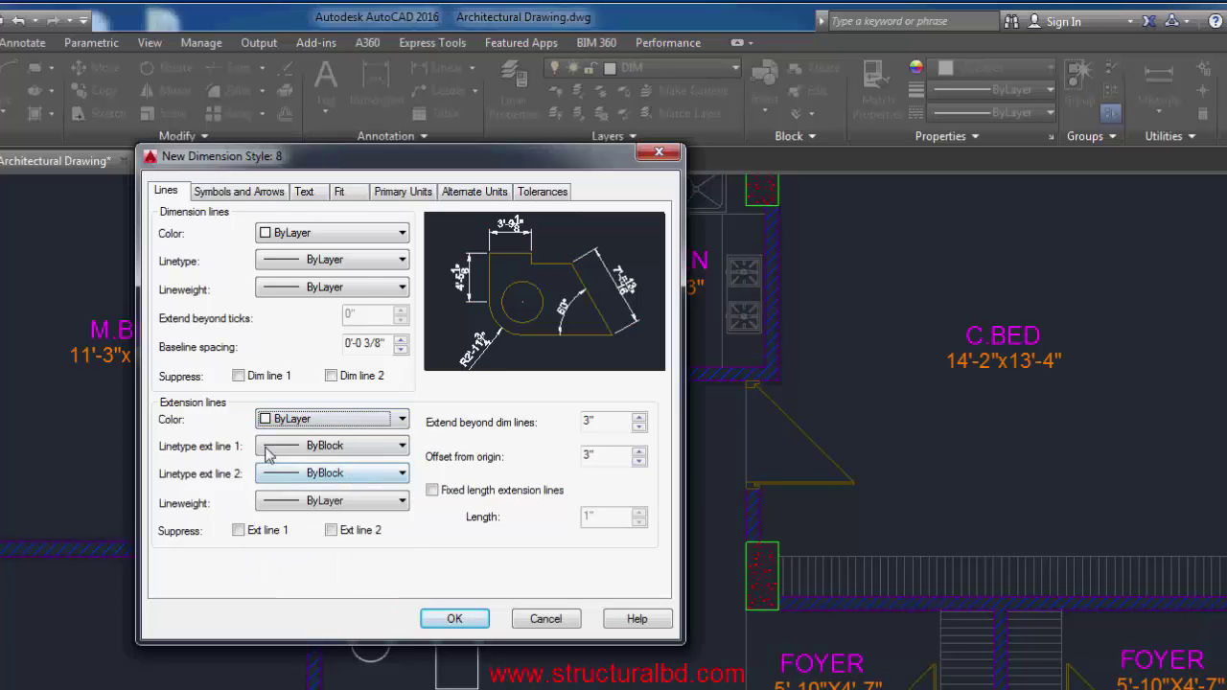
# Set the linetypes of extension lines 1 and 2 to ByLayer.
pyautogui.click(341, 454)
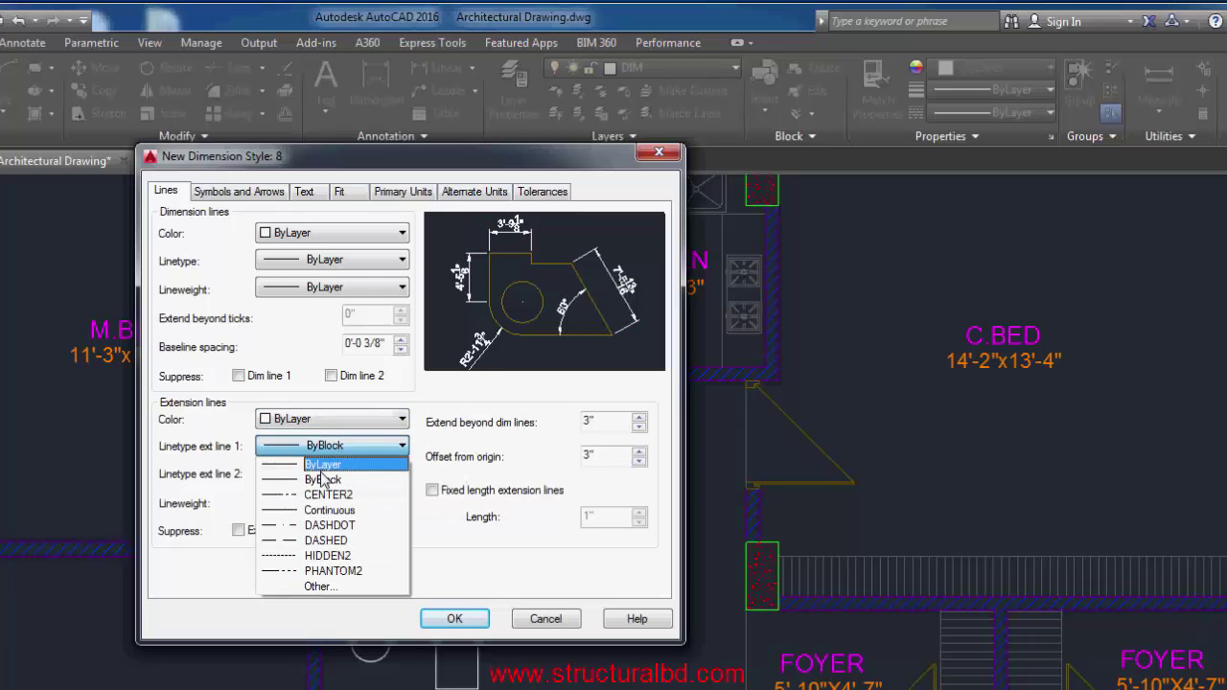
pyautogui.click(328, 469)
pyautogui.click(332, 480)
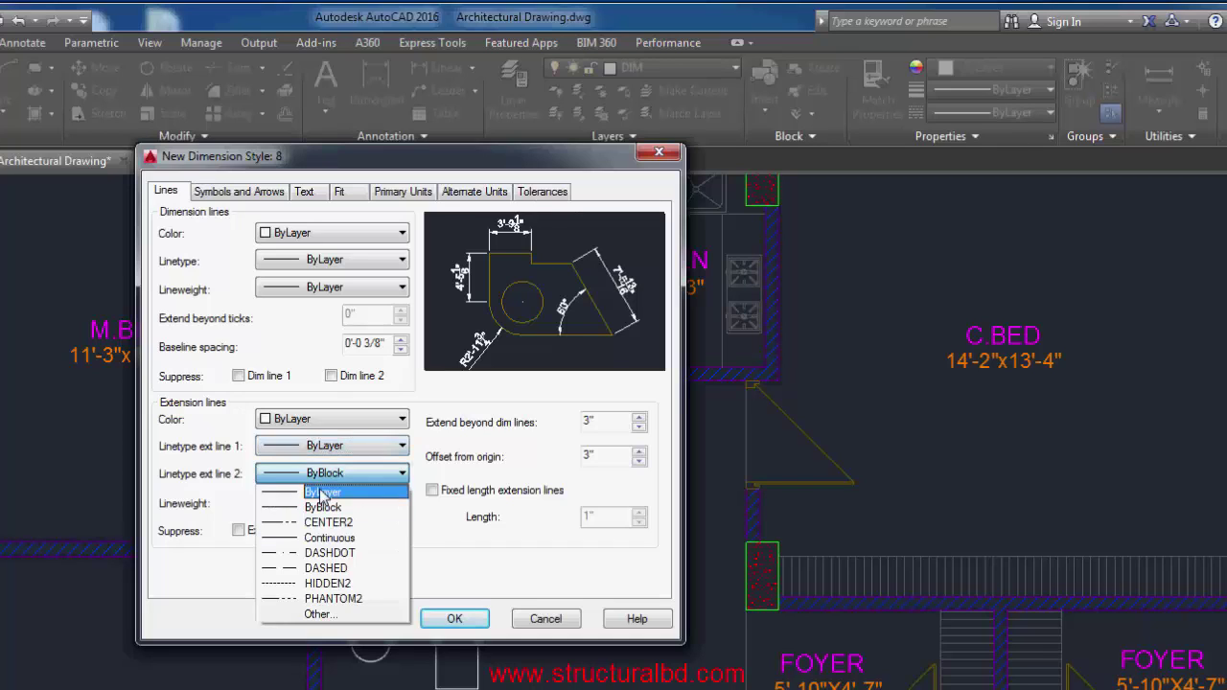
pyautogui.click(326, 492)
pyautogui.click(345, 447)
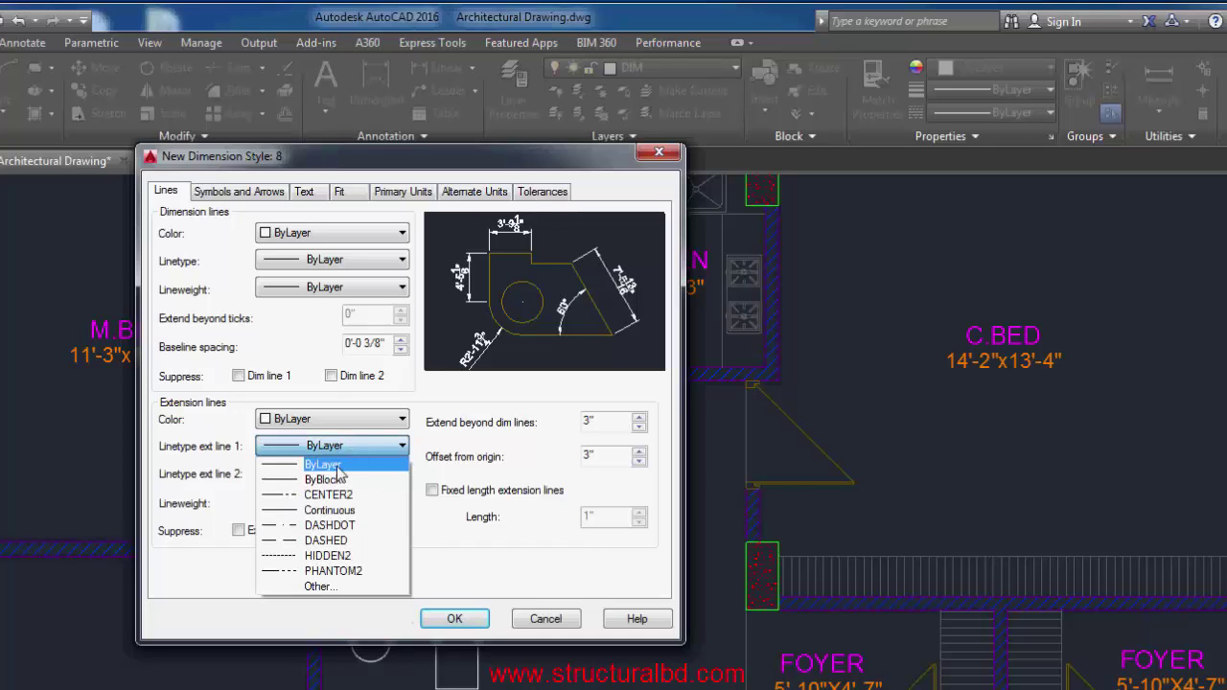
pyautogui.click(302, 374)
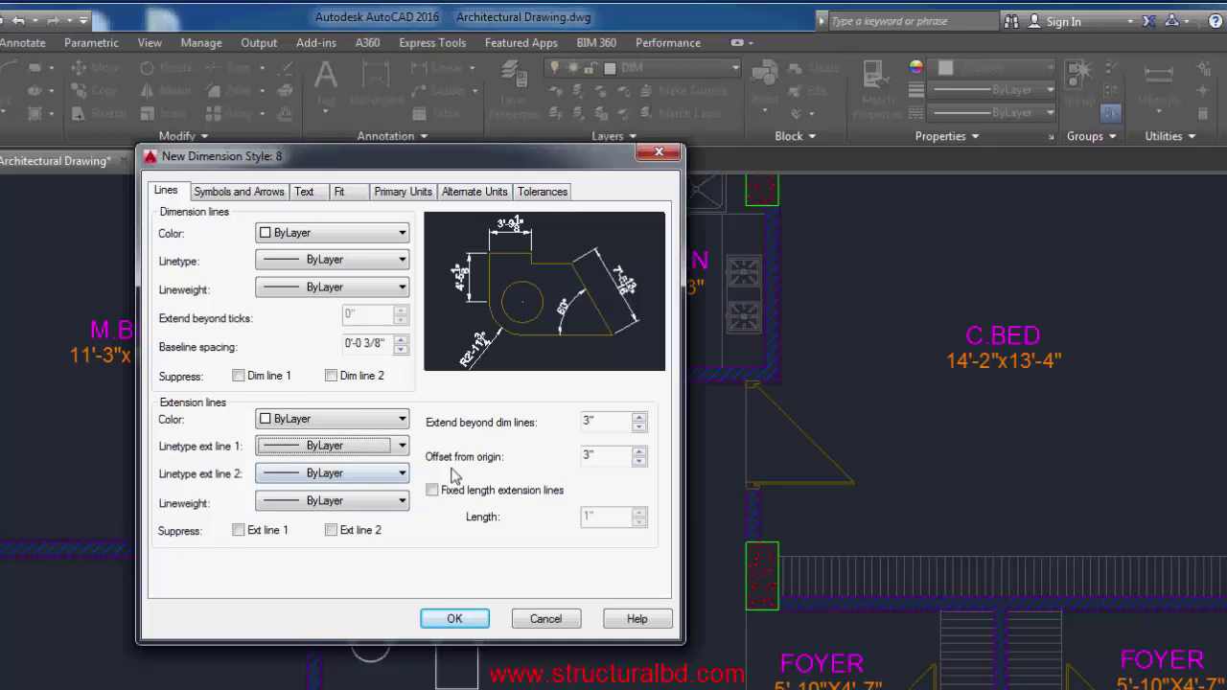
# Try suppressing extension lines 1 and 2, and restore both of them.
pyautogui.click(240, 530)
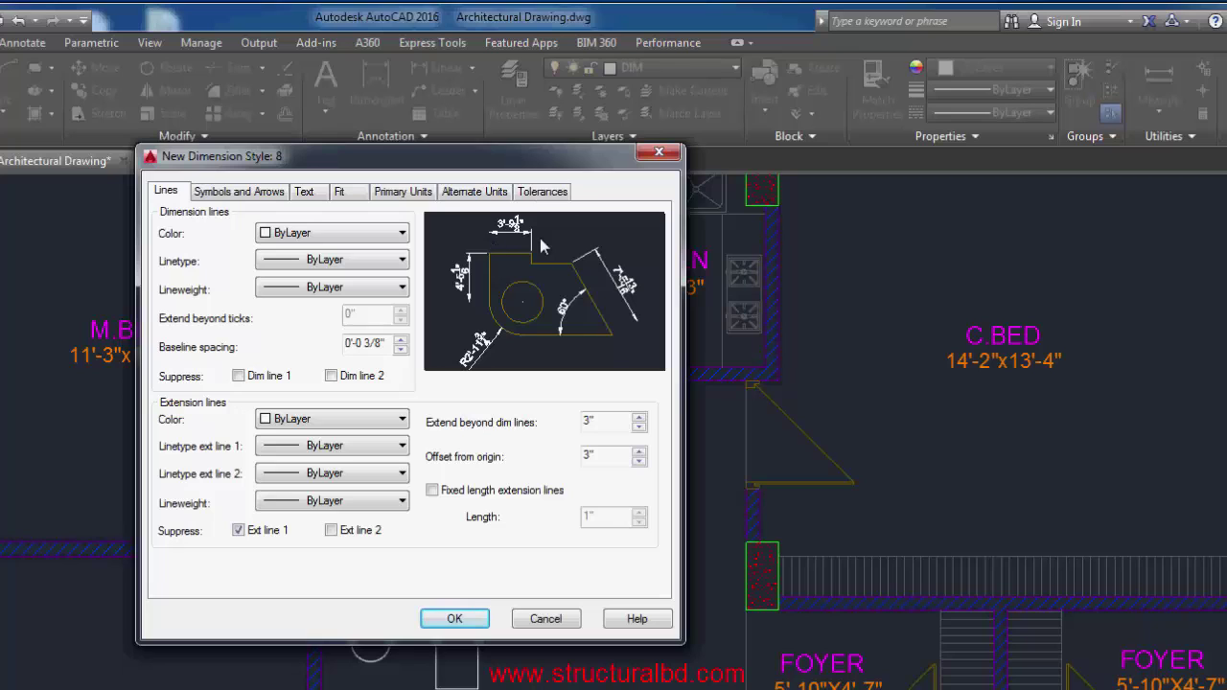
pyautogui.click(331, 530)
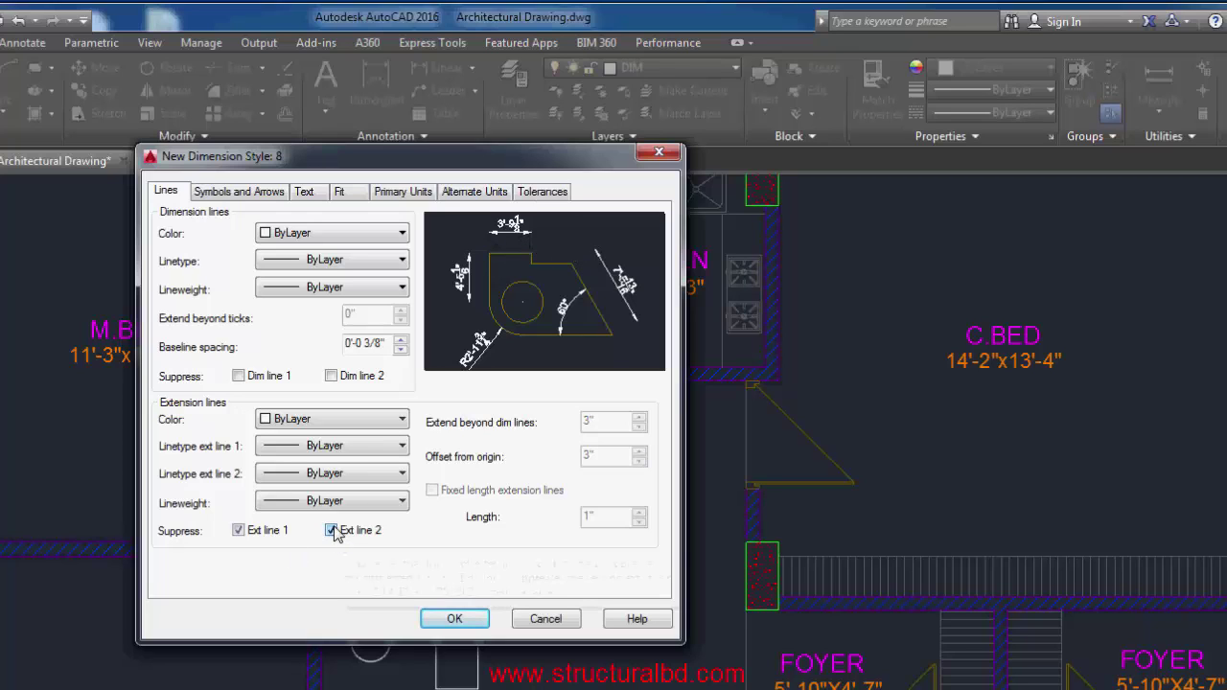
pyautogui.click(331, 530)
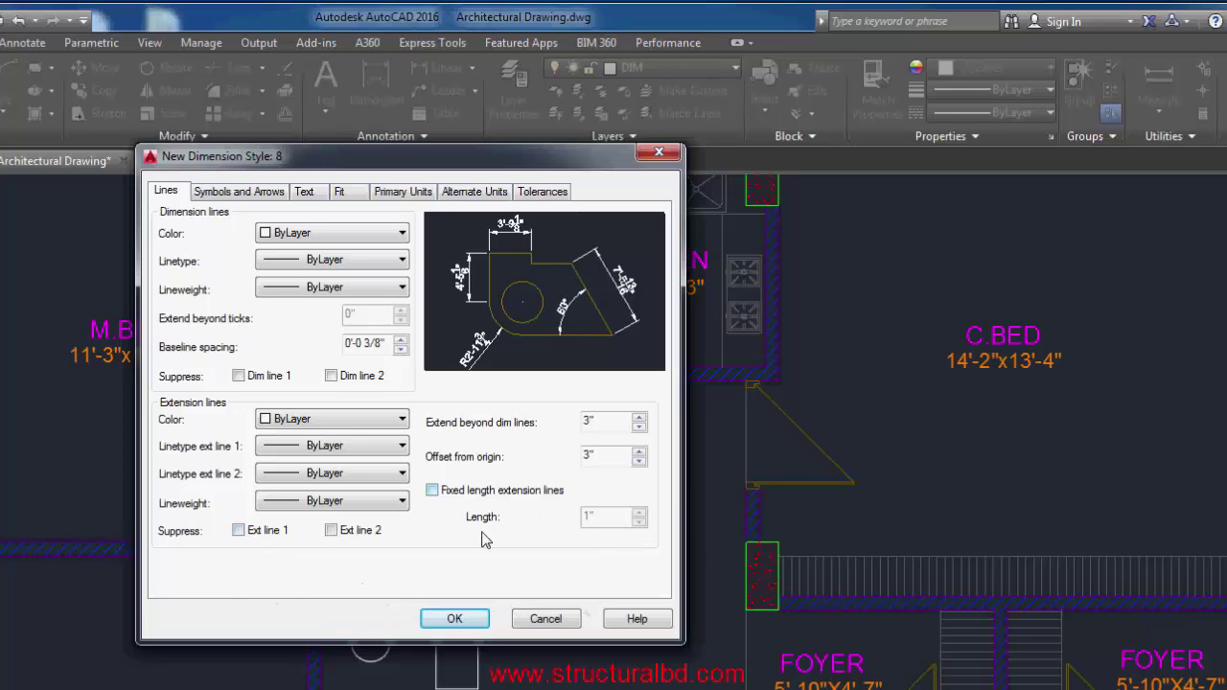
# Try out fixed length extension lines and turn the option off again.
pyautogui.click(464, 491)
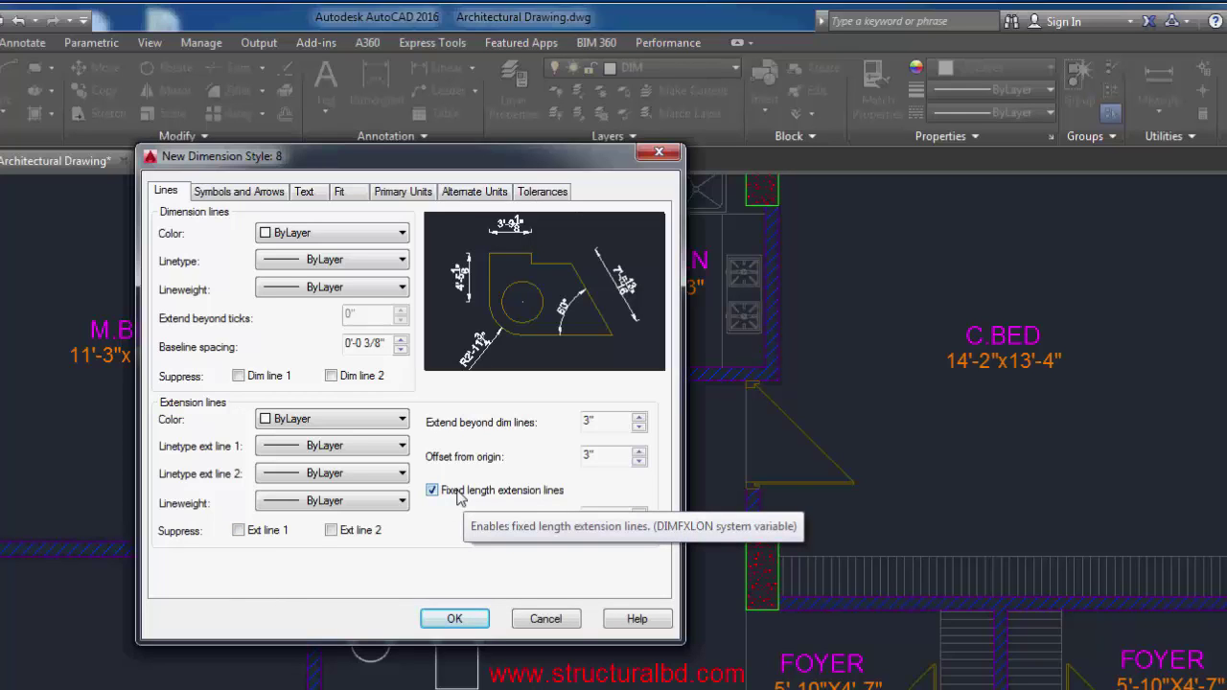
pyautogui.click(459, 493)
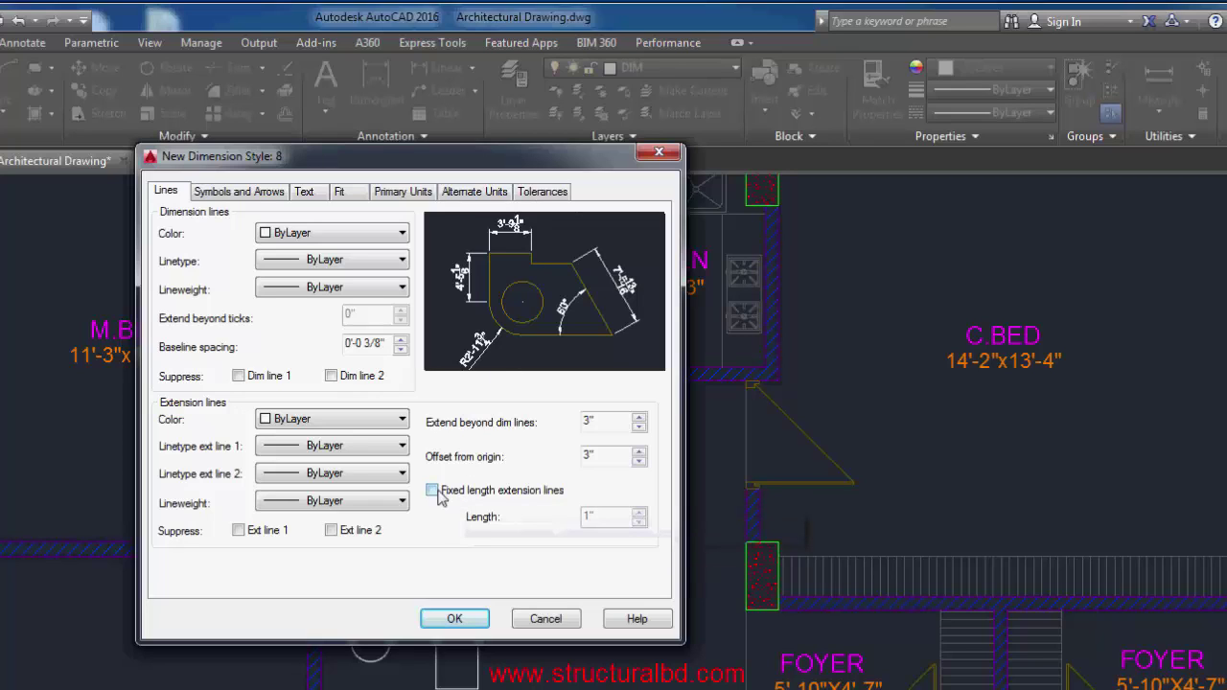
pyautogui.click(434, 491)
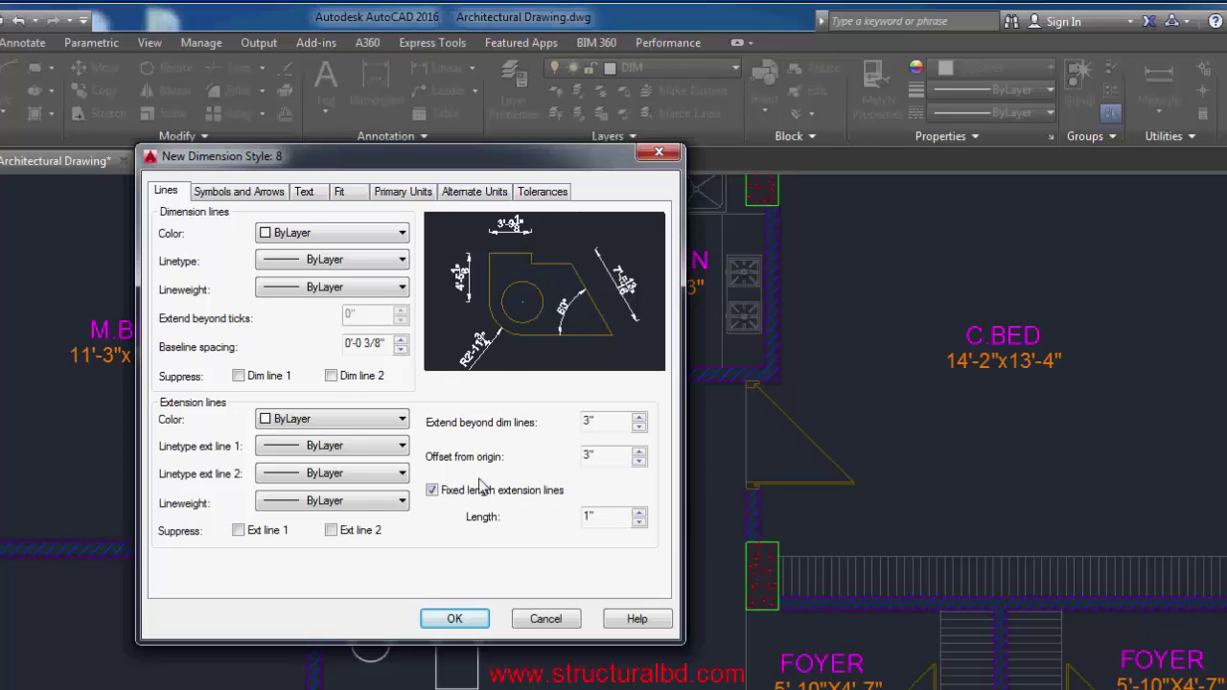
pyautogui.click(445, 494)
# Accept the settings of dimension style 8 and close the Dimension Style Manager.
pyautogui.click(606, 456)
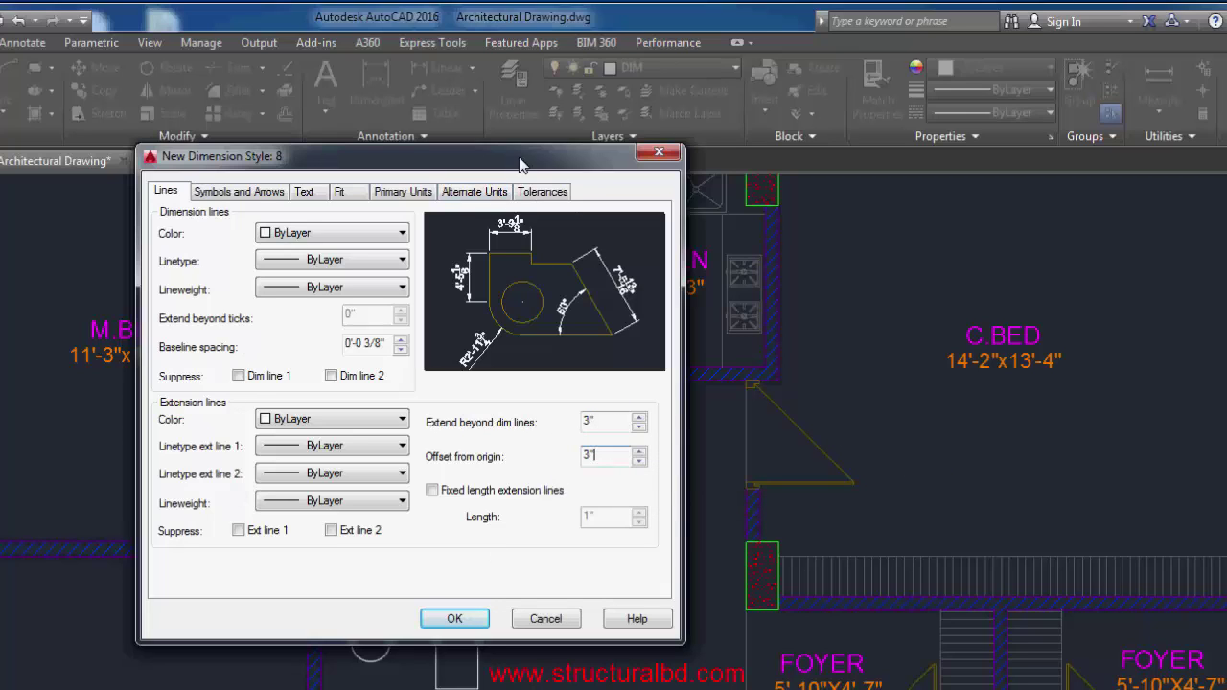
pyautogui.click(454, 618)
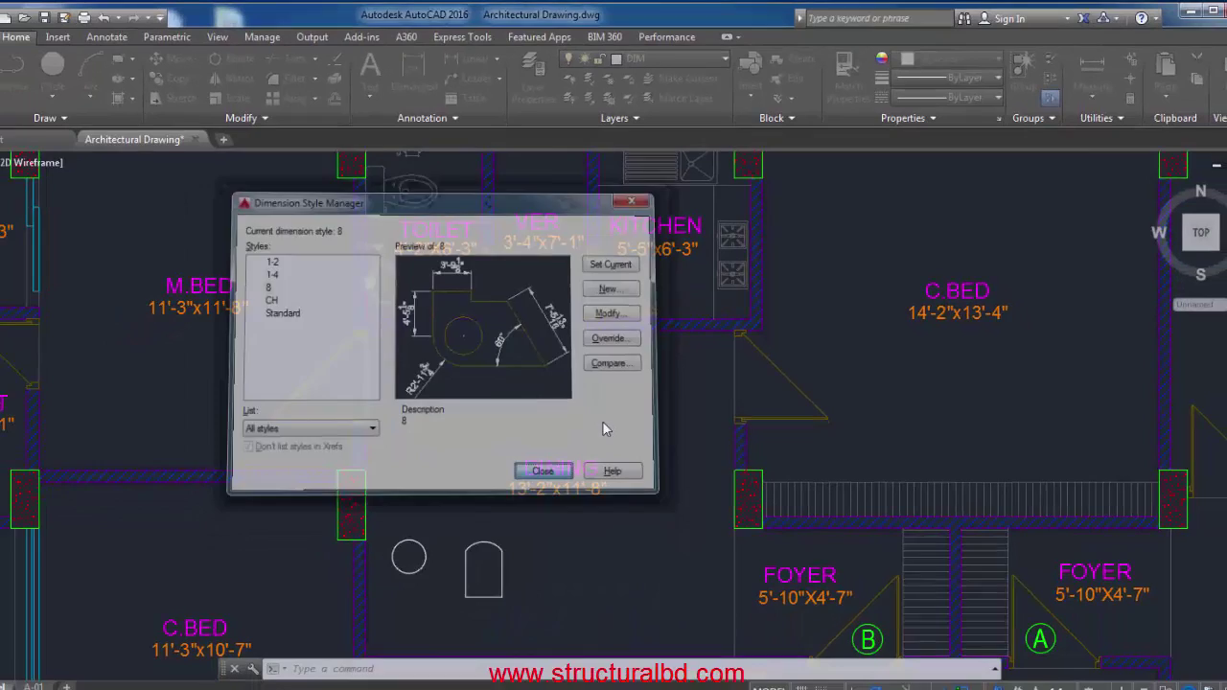
pyautogui.click(527, 546)
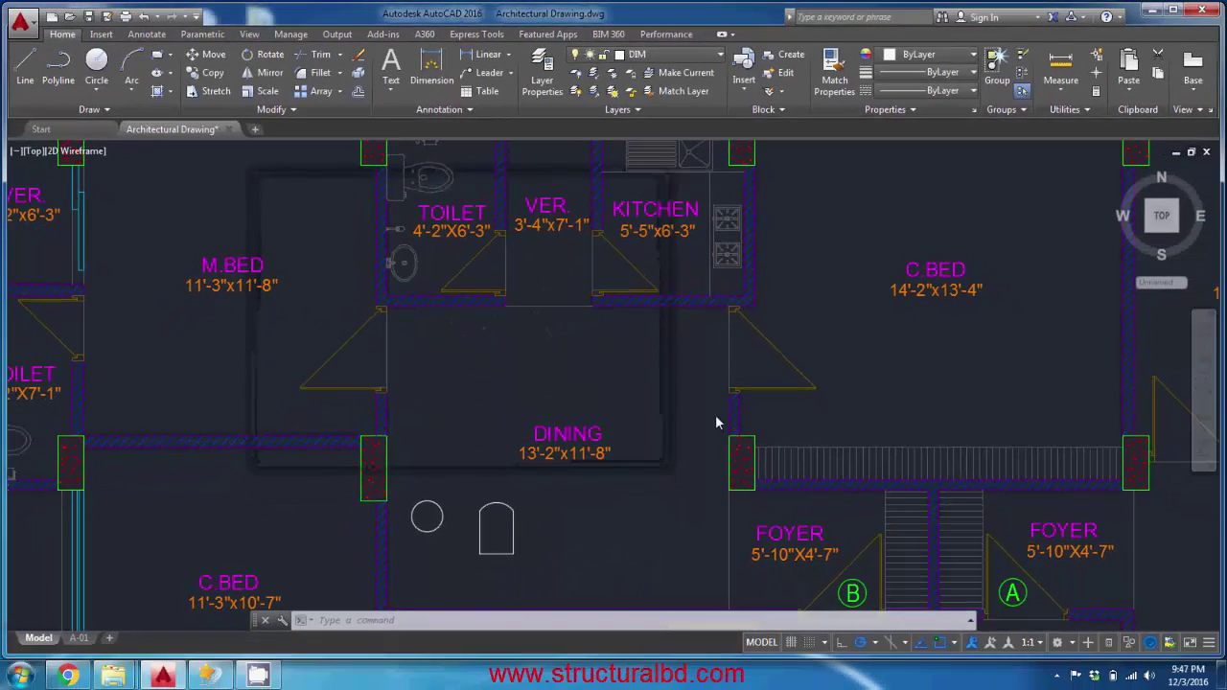
pyautogui.scroll(-8, 637, 408)
pyautogui.scroll(6, 559, 329)
pyautogui.moveTo(559, 329)
pyautogui.mouseDown(button='middle')
pyautogui.moveTo(662, 334)
pyautogui.moveTo(595, 330)
pyautogui.mouseUp(button='middle')
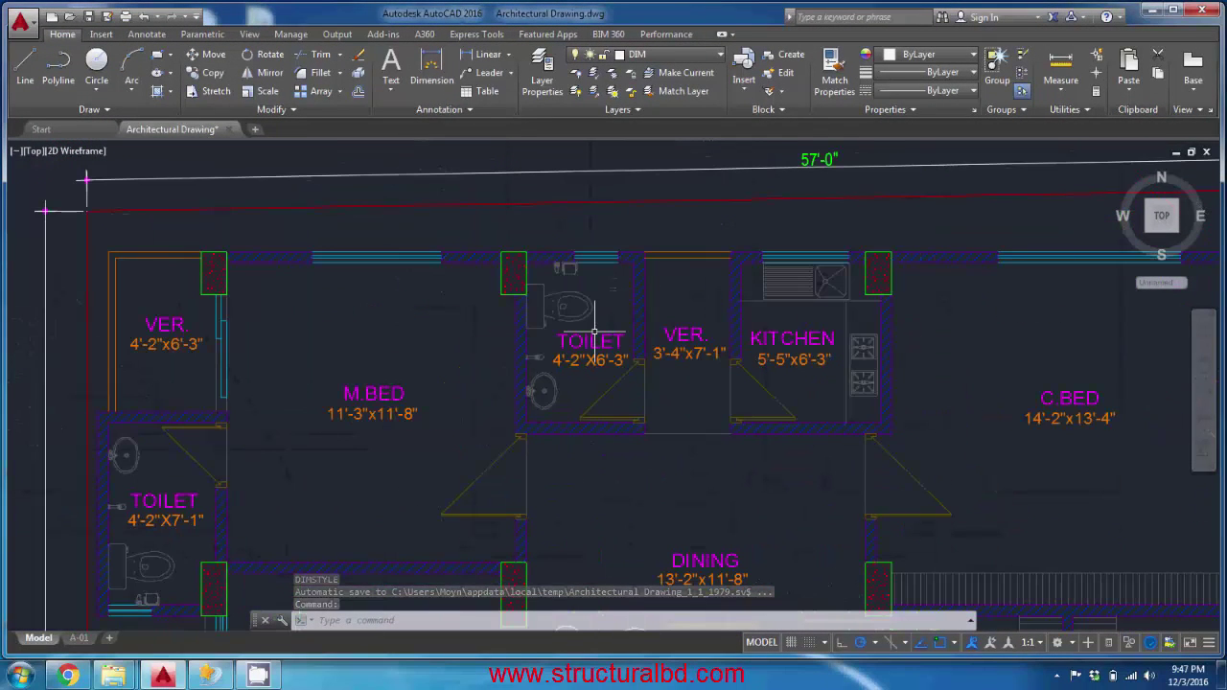
pyautogui.moveTo(535, 235); pyautogui.dragTo(479, 361, button='middle')
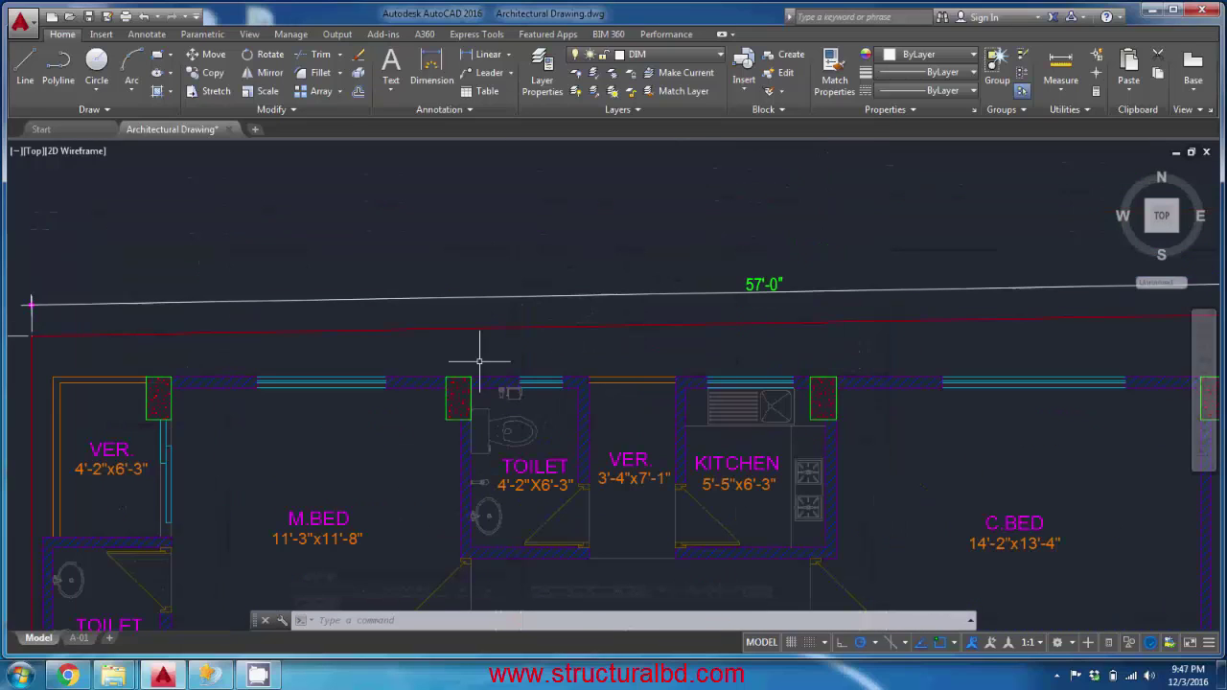
pyautogui.click(436, 64)
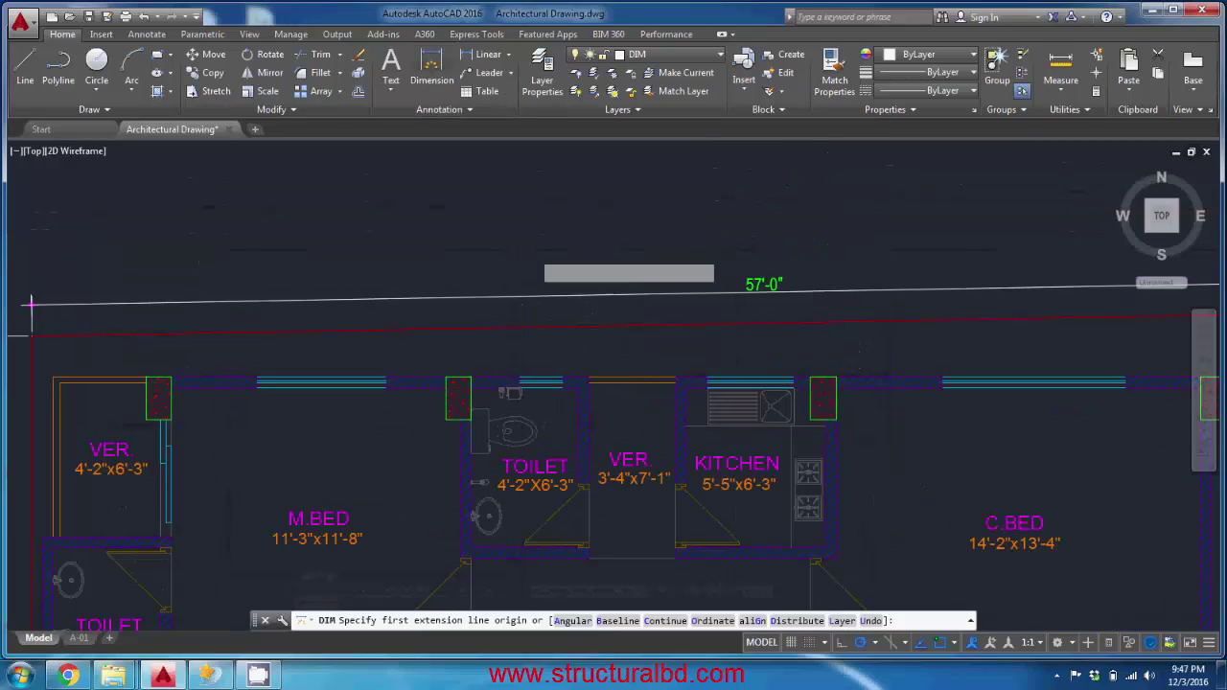
pyautogui.rightClick(632, 399)
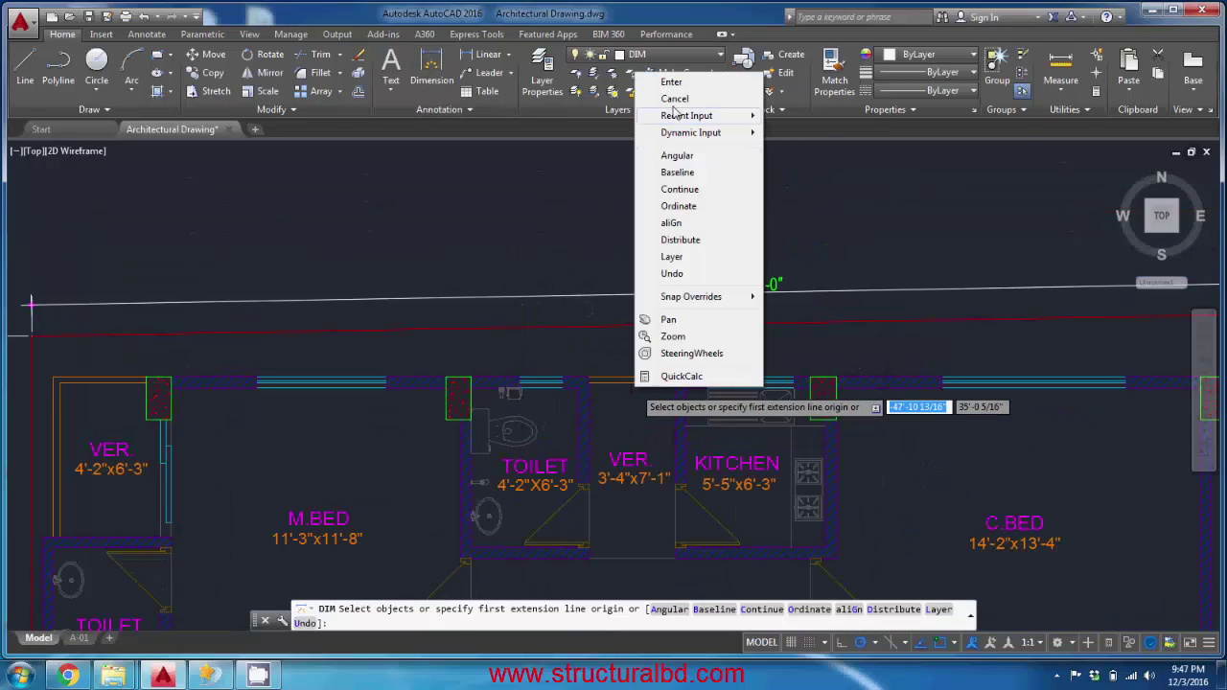
pyautogui.click(671, 82)
pyautogui.click(633, 384)
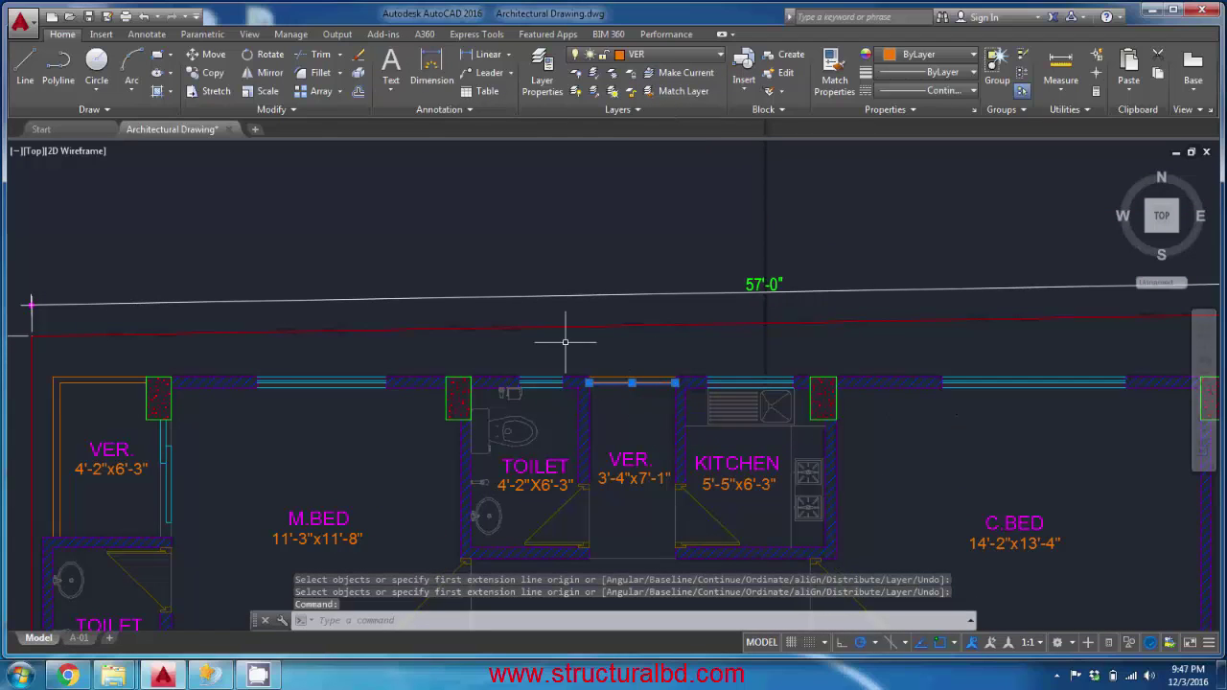
pyautogui.press('Escape')
# Dimension the outer edge line of the veranda between the toilet and the kitchen, placing the dimension just above it.
pyautogui.click(432, 63)
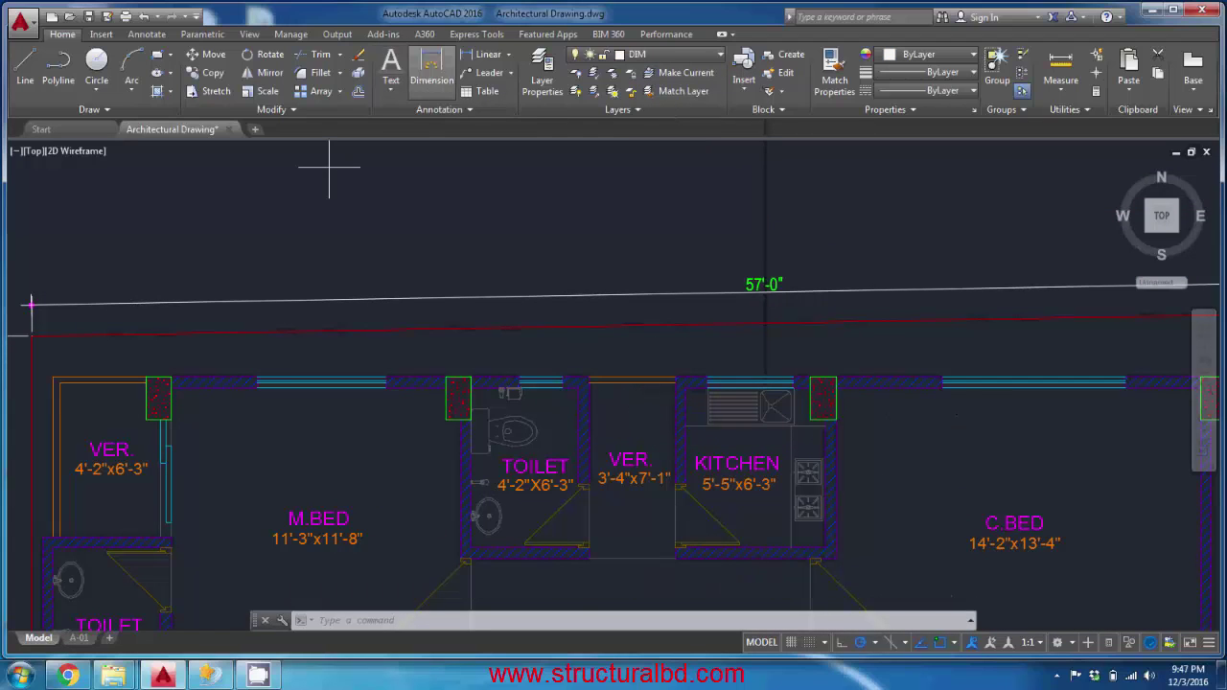
pyautogui.click(630, 376)
pyautogui.scroll(4, 635, 354)
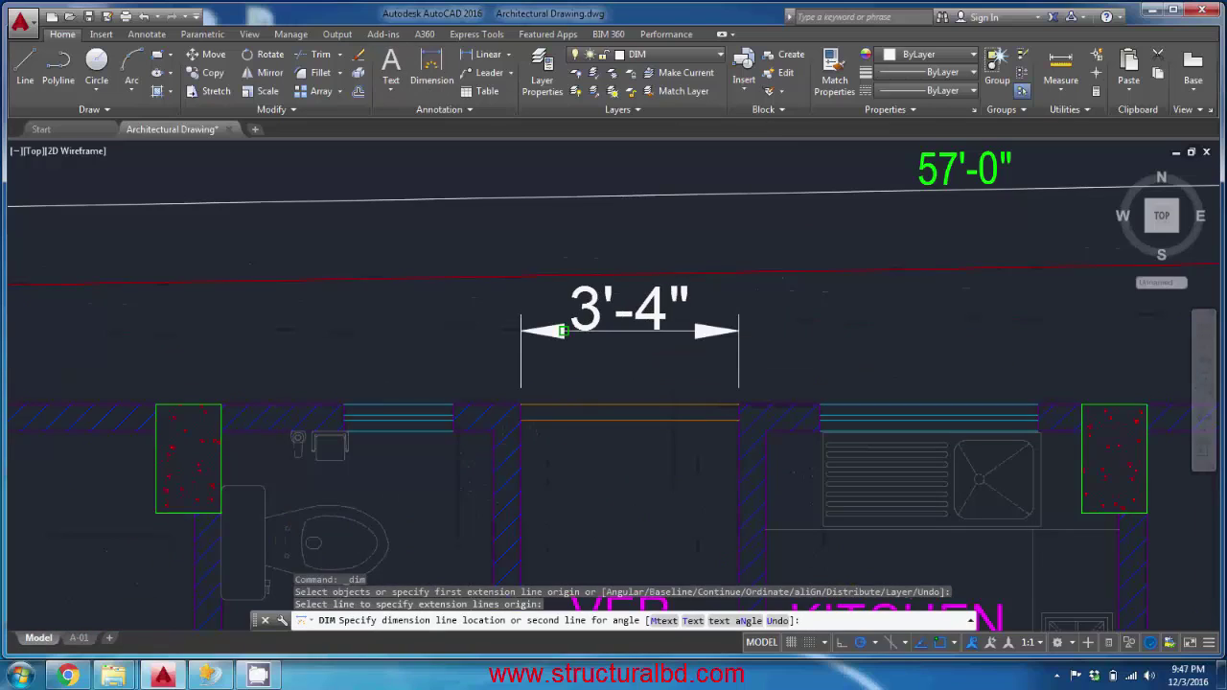
pyautogui.click(575, 331)
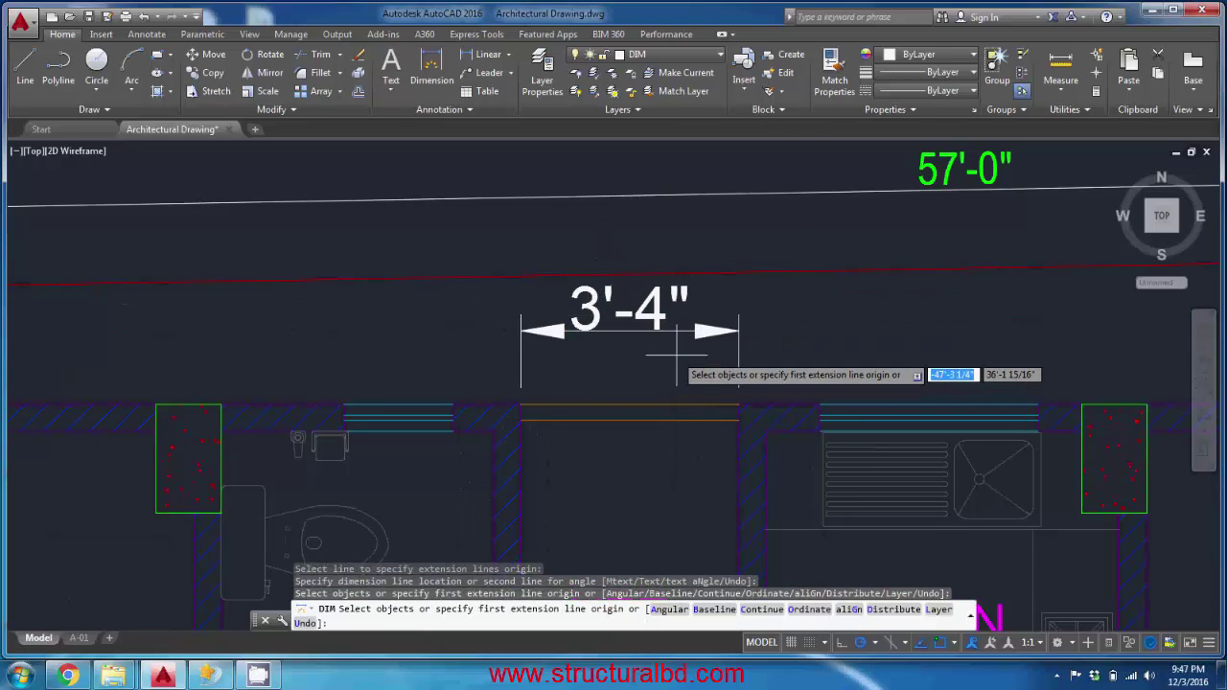
pyautogui.press('Escape')
pyautogui.press('Escape')
# Delete the dimension above the veranda between the toilet and the kitchen.
pyautogui.scroll(-4, 494, 213)
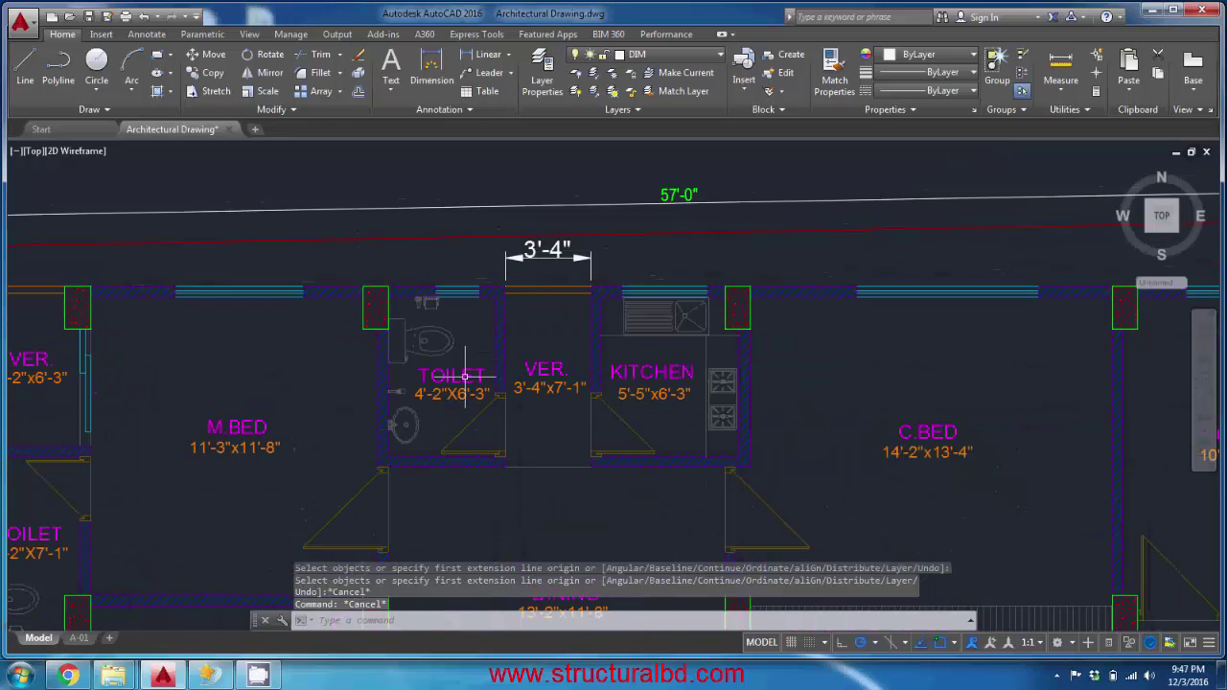
pyautogui.scroll(2, 510, 220)
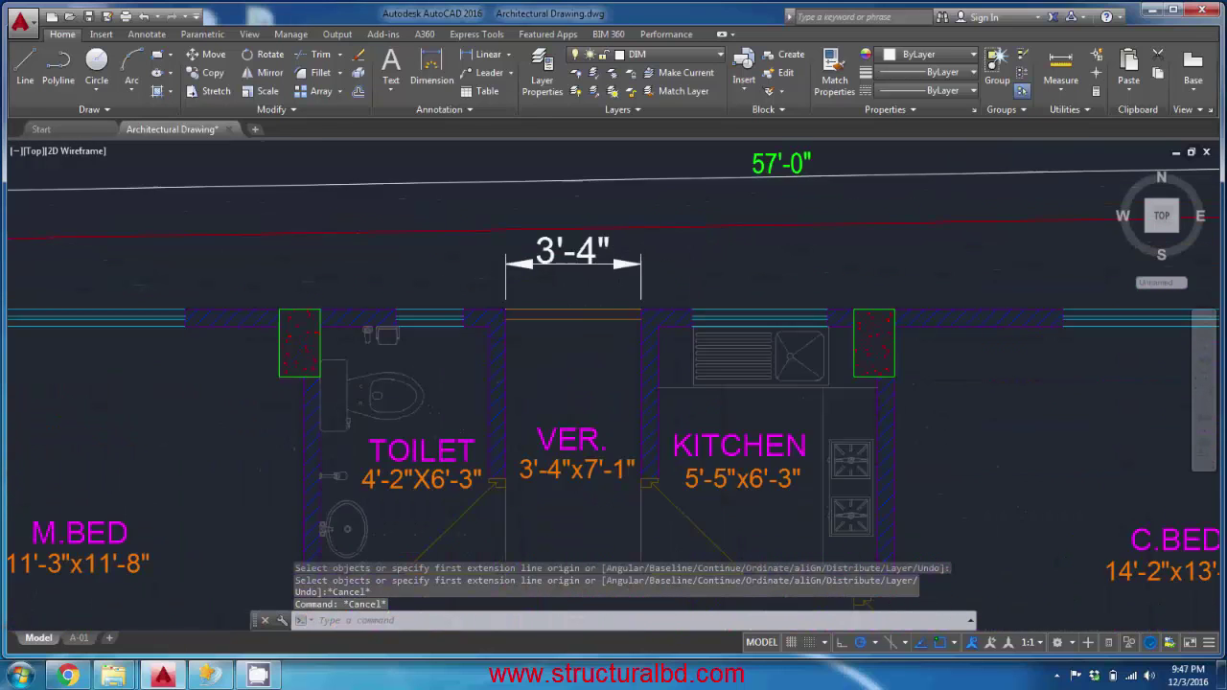
pyautogui.scroll(-2, 573, 278)
pyautogui.click(565, 257)
pyautogui.click(554, 232)
pyautogui.press('Delete')
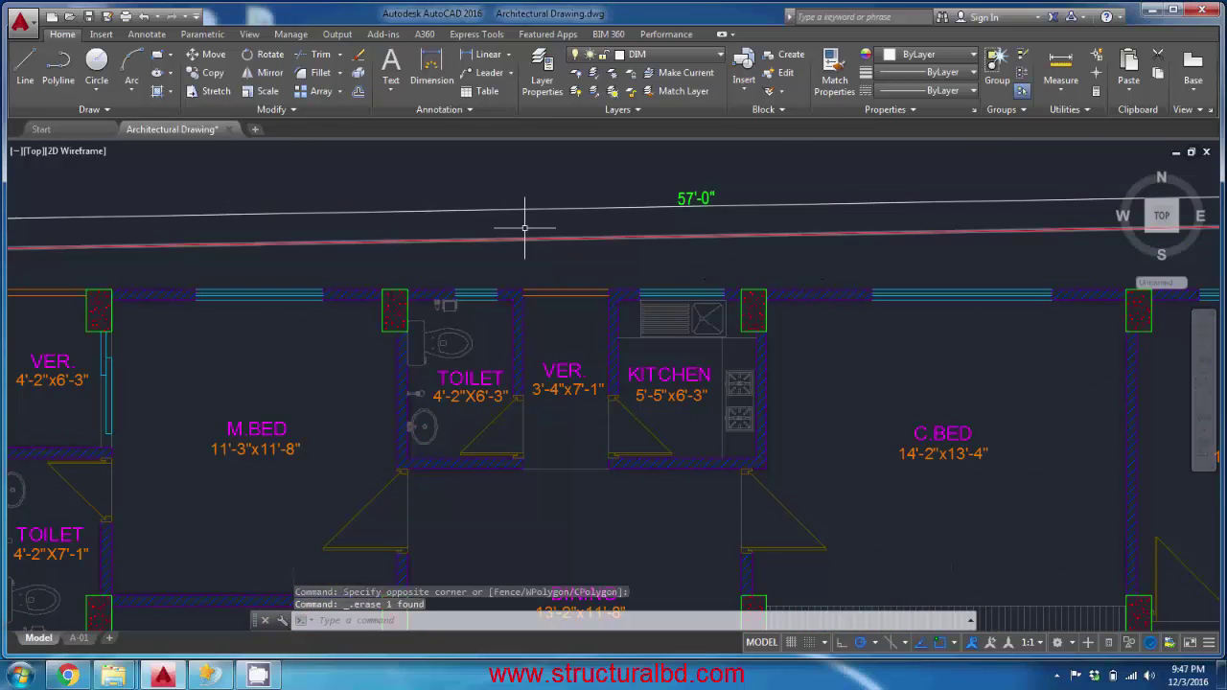
# Examine the whole floor plan and the upper row of rooms from M.BED to KITCHEN.
pyautogui.scroll(-5, 521, 249)
pyautogui.scroll(1, 500, 343)
pyautogui.moveTo(454, 298); pyautogui.dragTo(457, 306, button='middle')
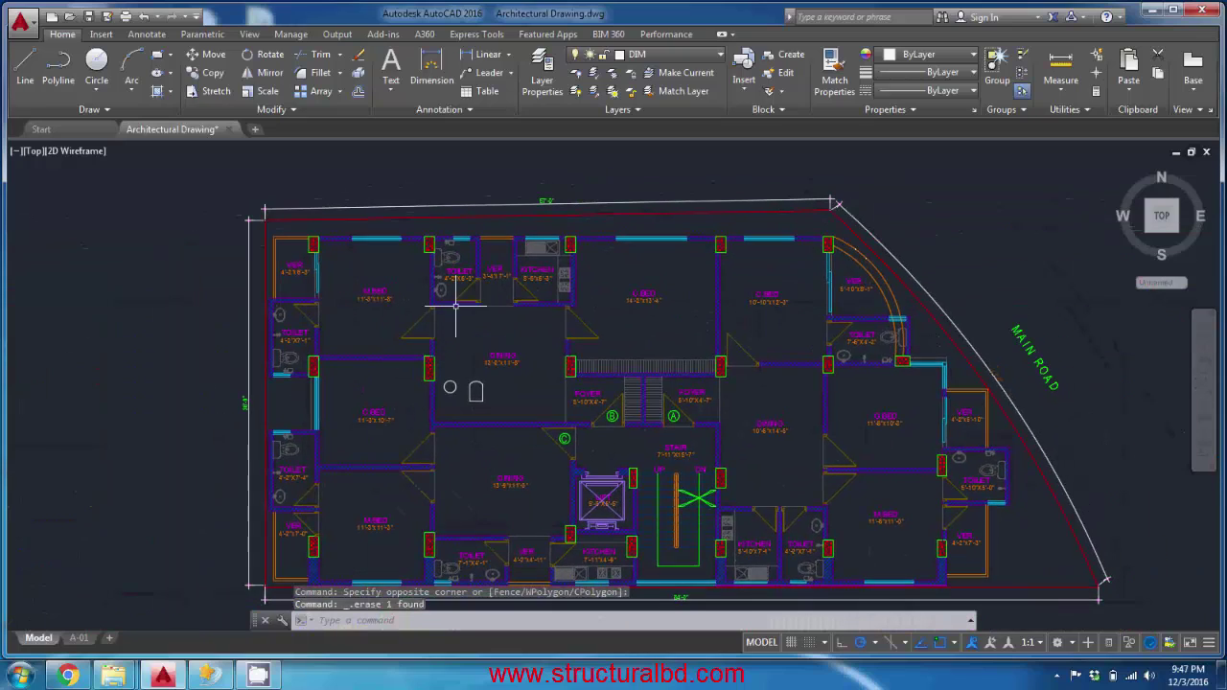
pyautogui.moveTo(409, 399); pyautogui.dragTo(439, 335, button='middle')
pyautogui.scroll(4, 416, 323)
pyautogui.moveTo(402, 293); pyautogui.dragTo(351, 339, button='middle')
pyautogui.scroll(-2, 384, 318)
pyautogui.scroll(-2, 339, 252)
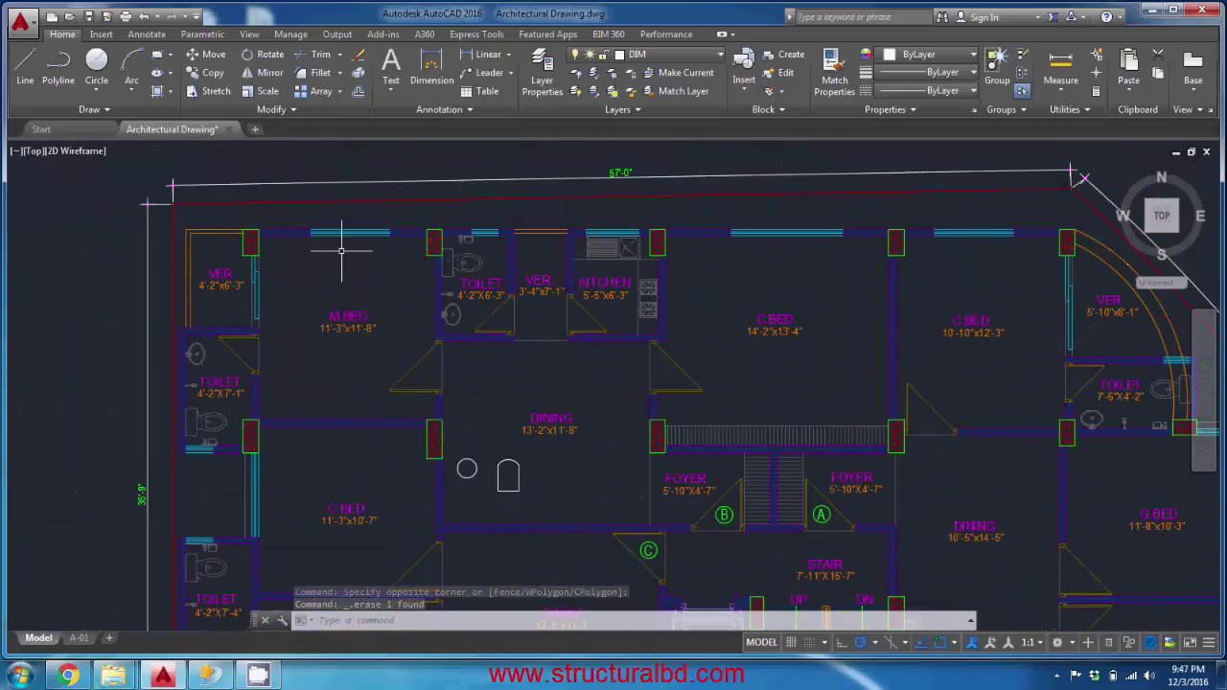
pyautogui.scroll(6, 356, 282)
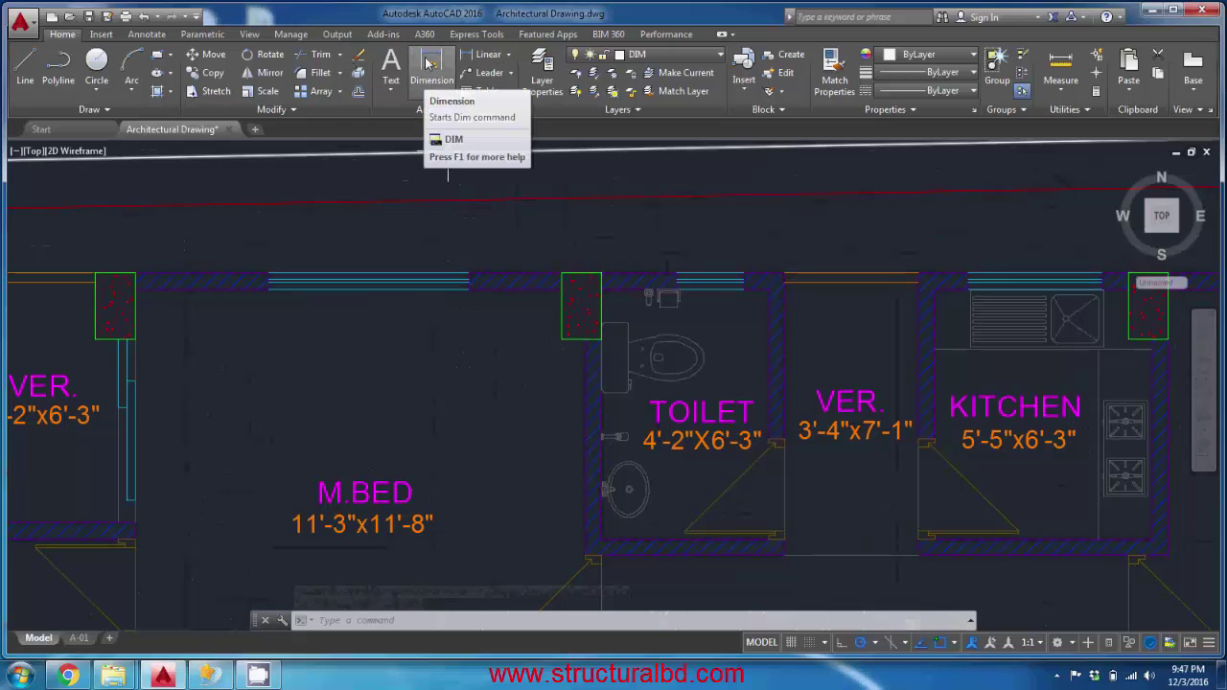
# Dimension the inner edge of M.BED's wall segment between the window and the toilet-side column, placing the dimension inside the room.
pyautogui.click(147, 34)
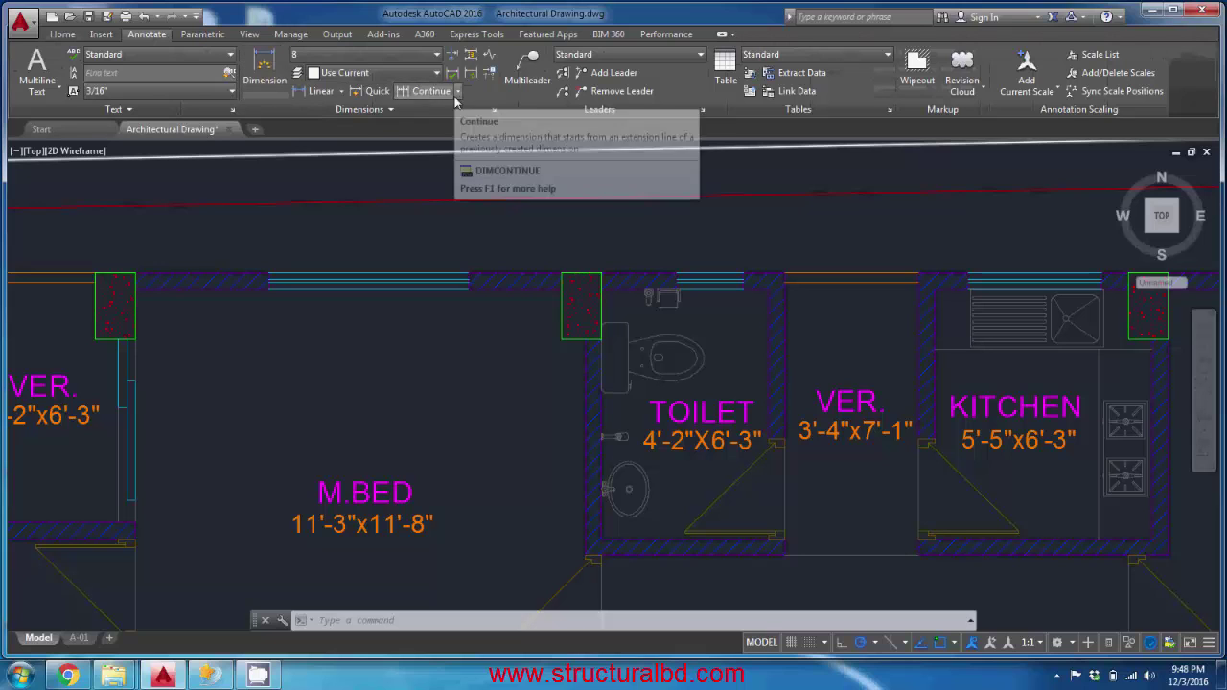
pyautogui.click(262, 63)
pyautogui.scroll(4, 509, 287)
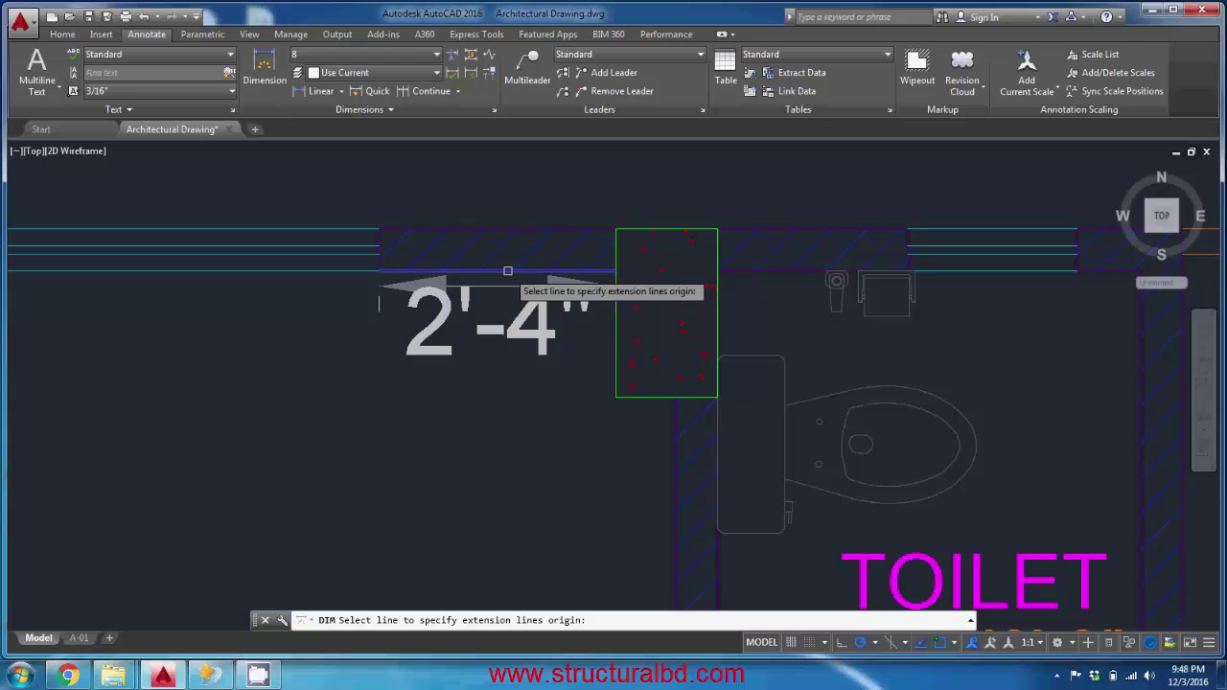
pyautogui.click(508, 271)
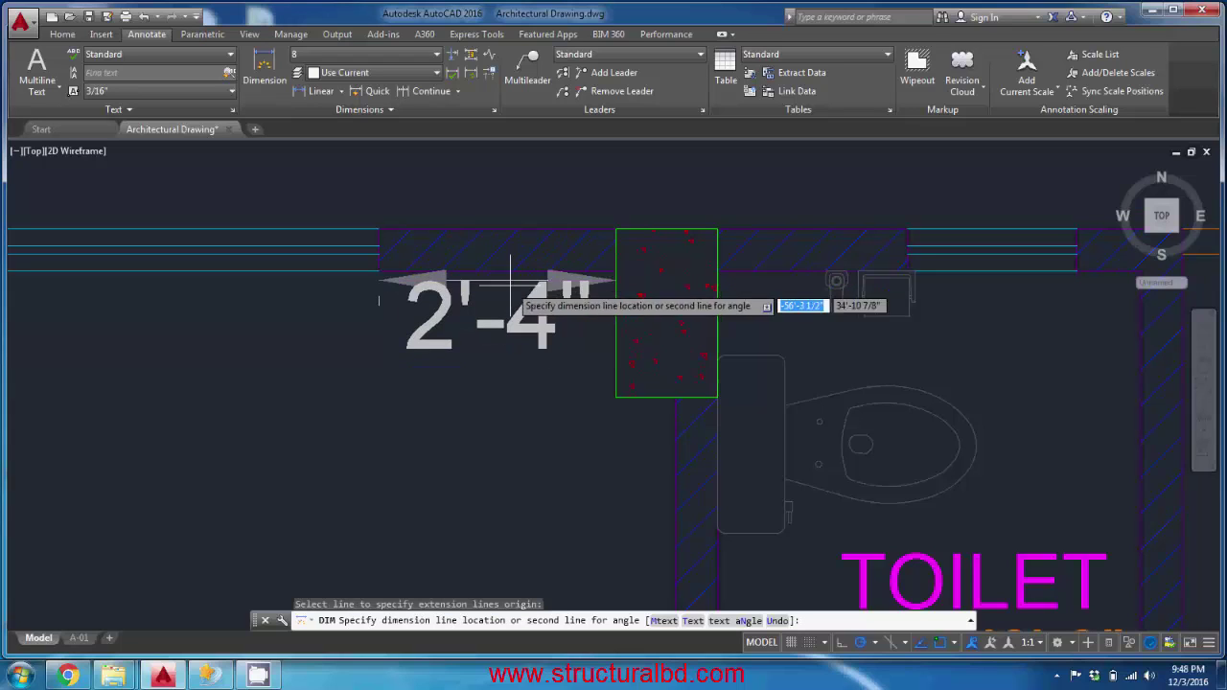
pyautogui.click(522, 353)
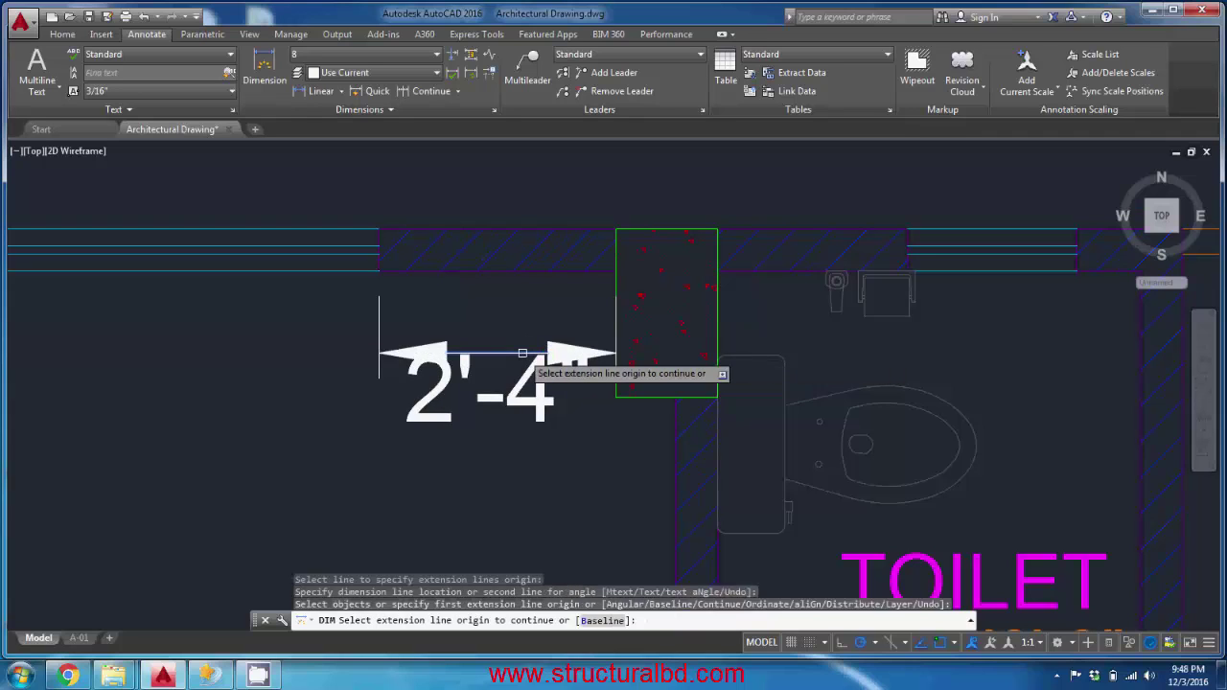
pyautogui.press('Return')
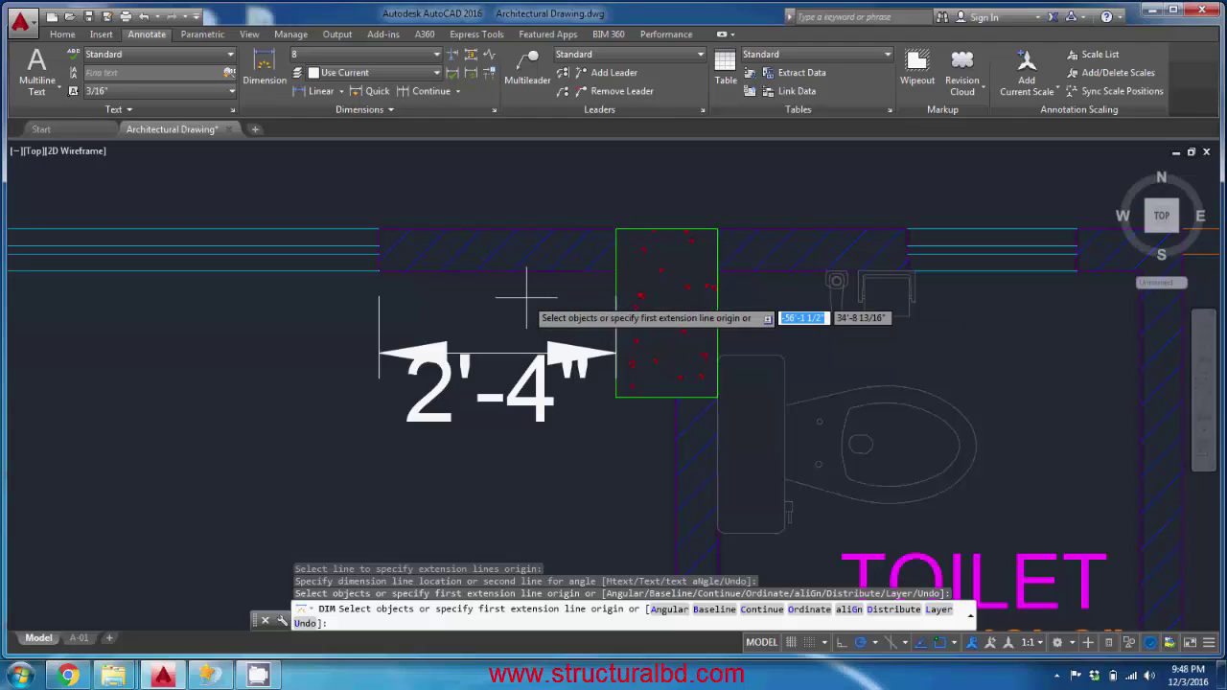
# Dimension the width of M.BED's window in the outer wall, placing the dimension outside above the wall.
pyautogui.scroll(-2, 487, 205)
pyautogui.press('Return')
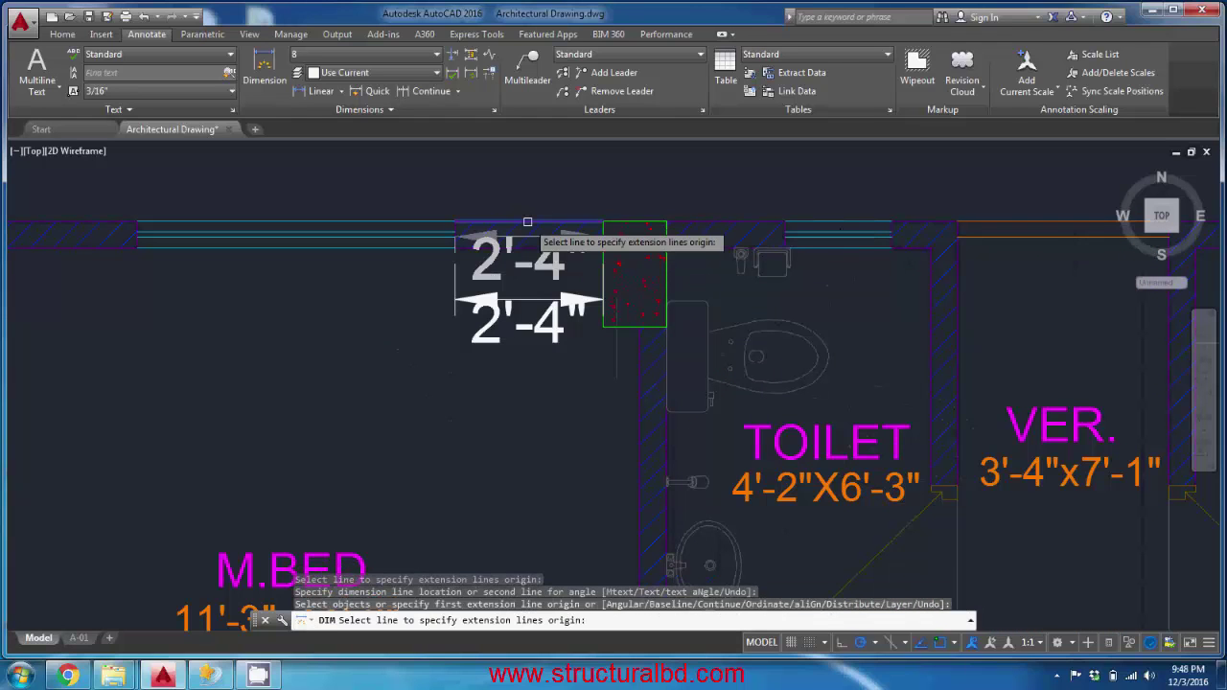
pyautogui.press('Return')
pyautogui.moveTo(196, 343); pyautogui.dragTo(479, 268, button='middle')
pyautogui.press('Return')
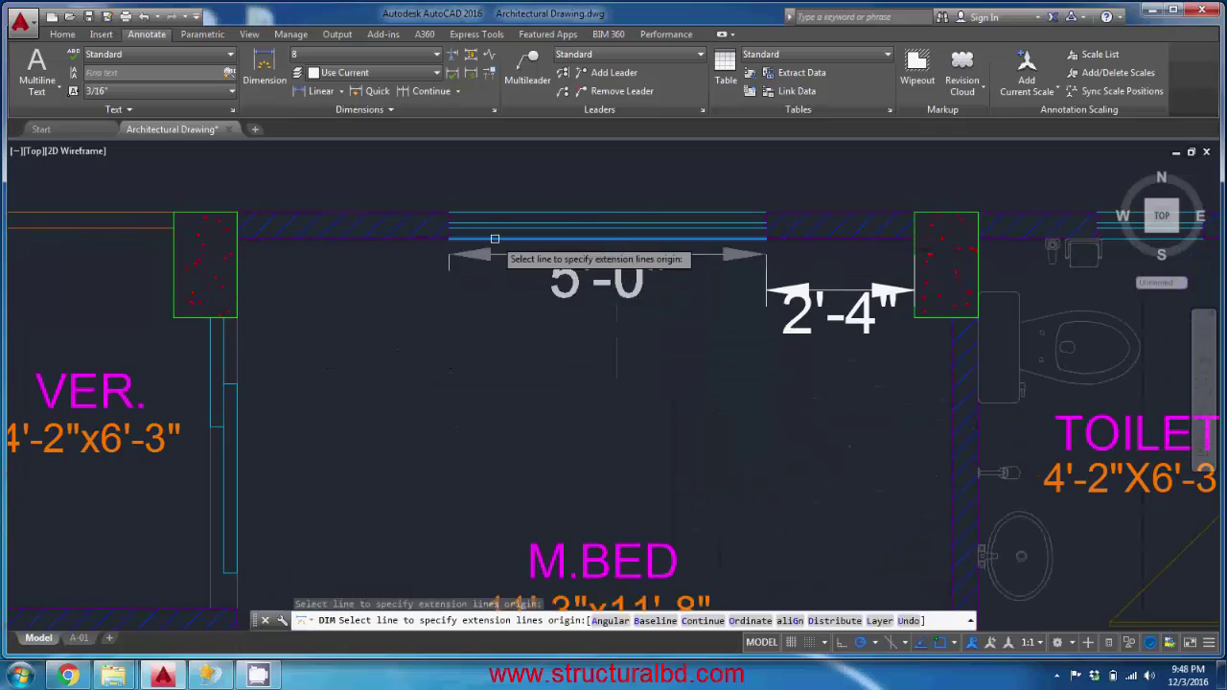
pyautogui.click(494, 238)
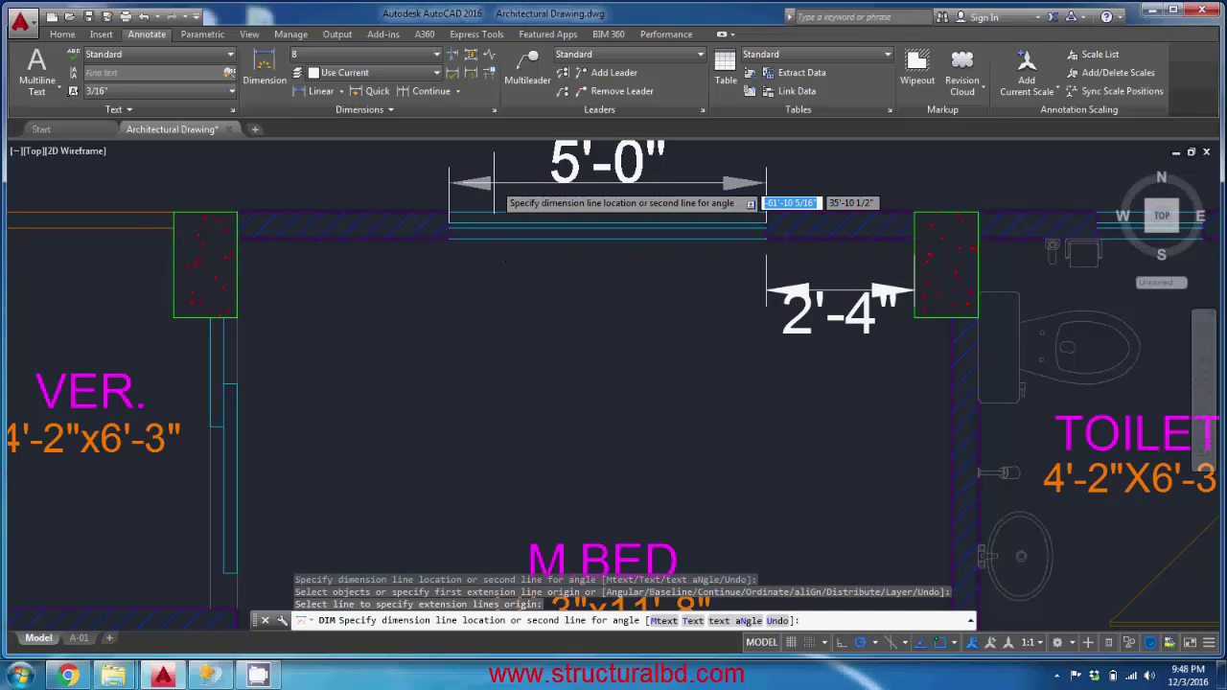
pyautogui.click(496, 184)
pyautogui.press('Return')
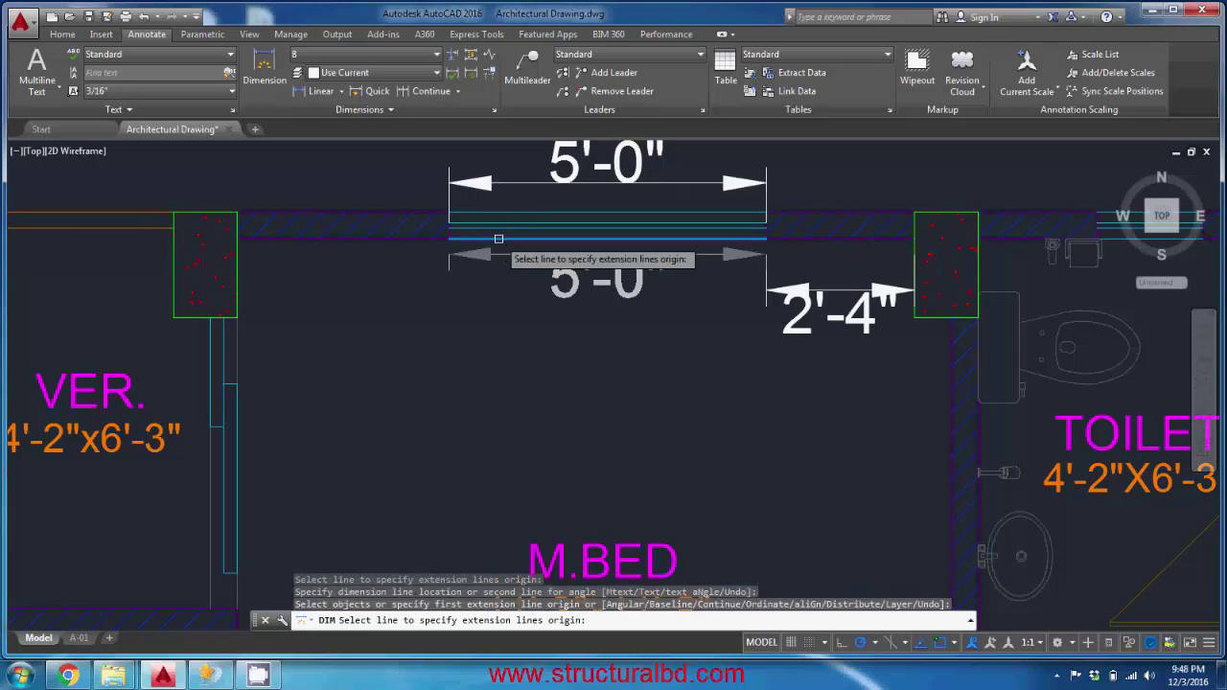
pyautogui.press('Return')
pyautogui.moveTo(575, 320); pyautogui.dragTo(487, 356, button='middle')
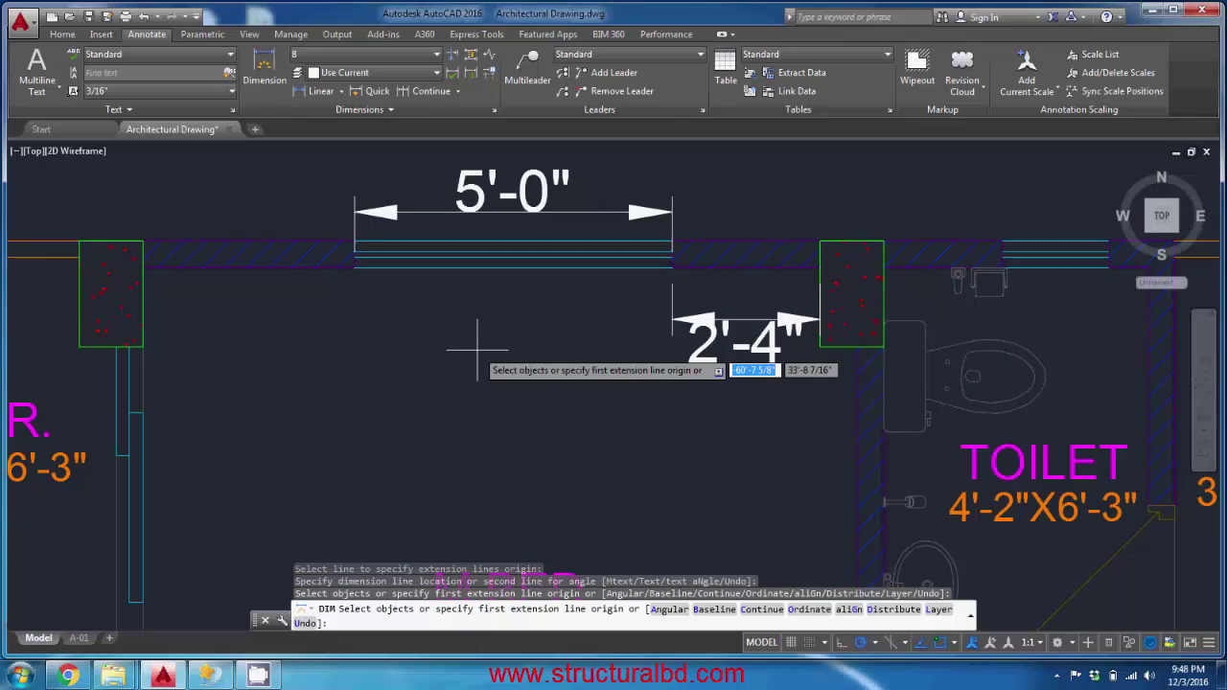
pyautogui.press('Return')
pyautogui.moveTo(503, 351); pyautogui.dragTo(471, 318, button='middle')
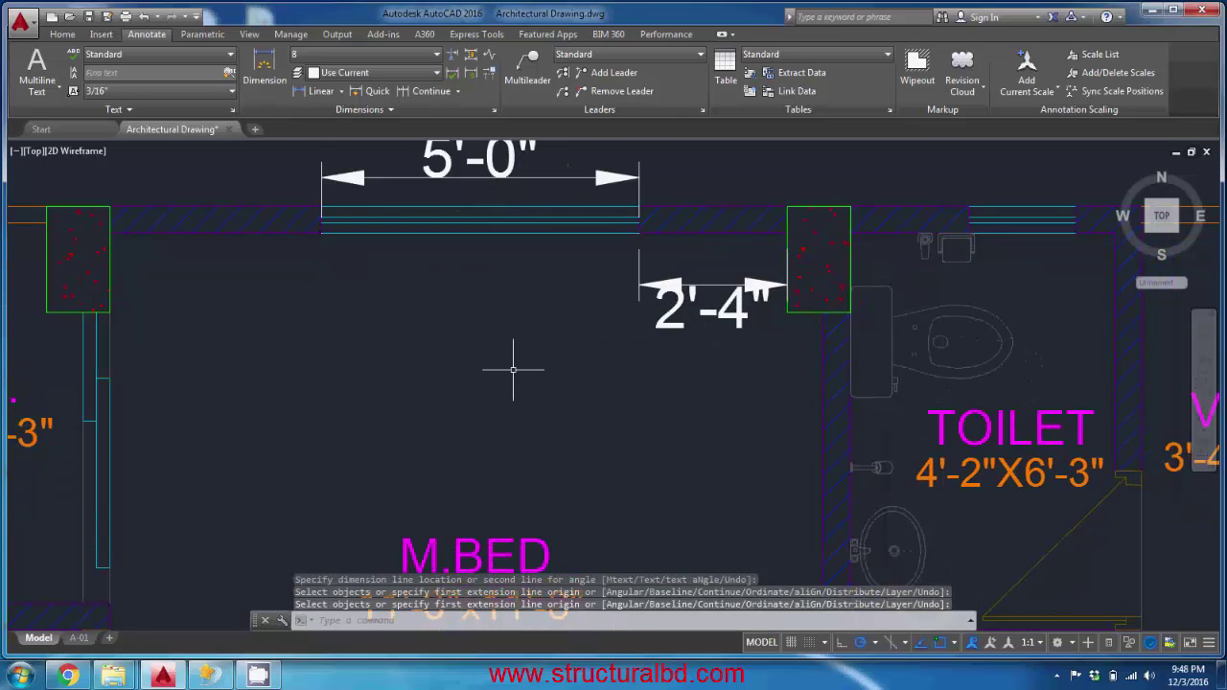
# Dimension the vertical extent of the diagonal line of the door between M.BED and DINING, placing it on the M.BED side.
pyautogui.scroll(-2, 513, 365)
pyautogui.moveTo(556, 342)
pyautogui.mouseDown(button='middle')
pyautogui.moveTo(502, 320)
pyautogui.moveTo(508, 402)
pyautogui.moveTo(513, 319)
pyautogui.moveTo(438, 274)
pyautogui.mouseUp(button='middle')
pyautogui.scroll(-3, 425, 389)
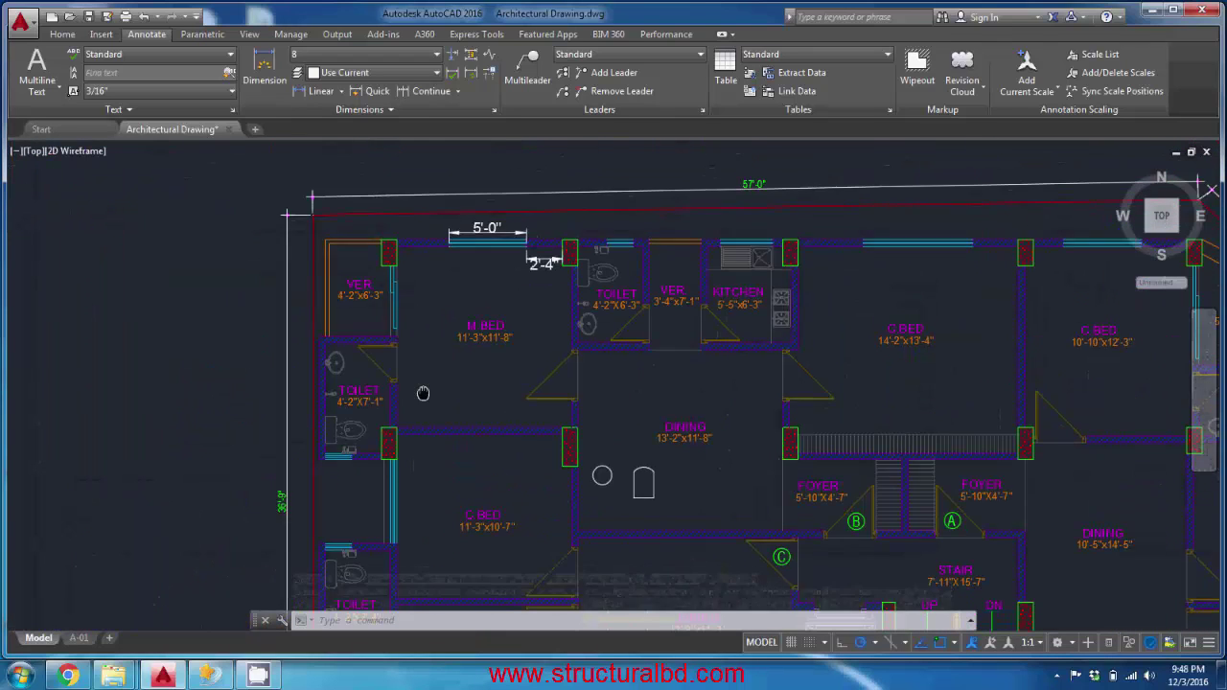
pyautogui.scroll(4, 435, 338)
pyautogui.moveTo(265, 358); pyautogui.dragTo(343, 363, button='middle')
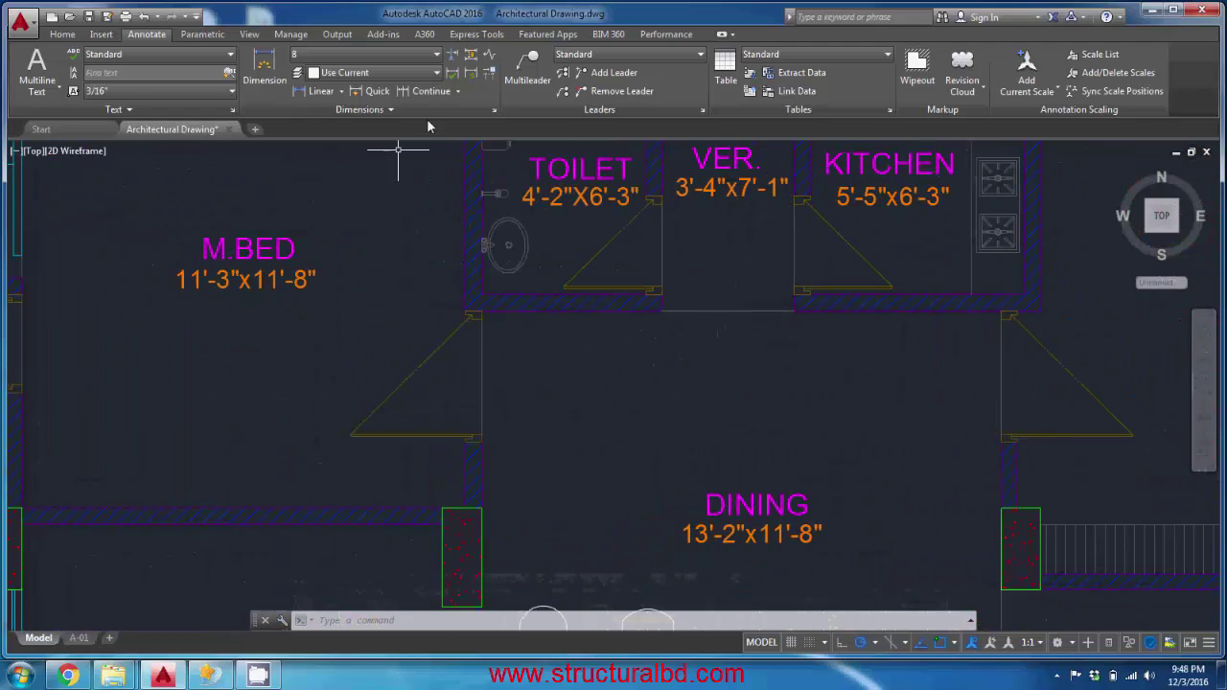
pyautogui.click(265, 63)
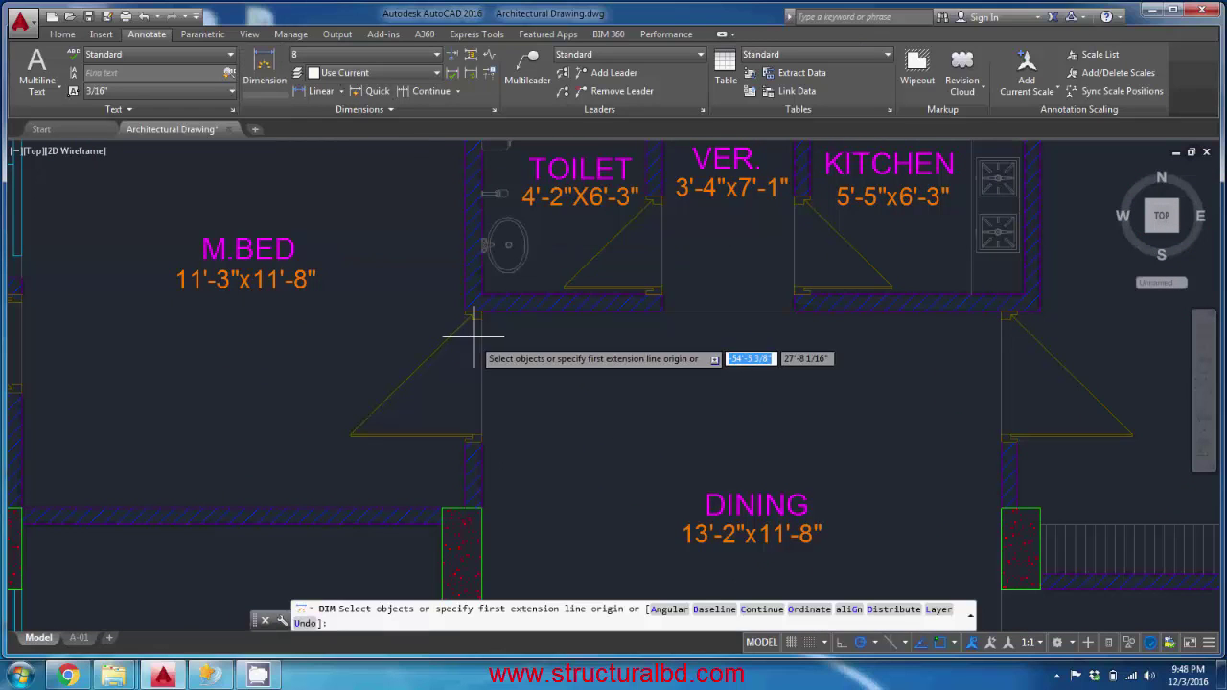
pyautogui.press('Return')
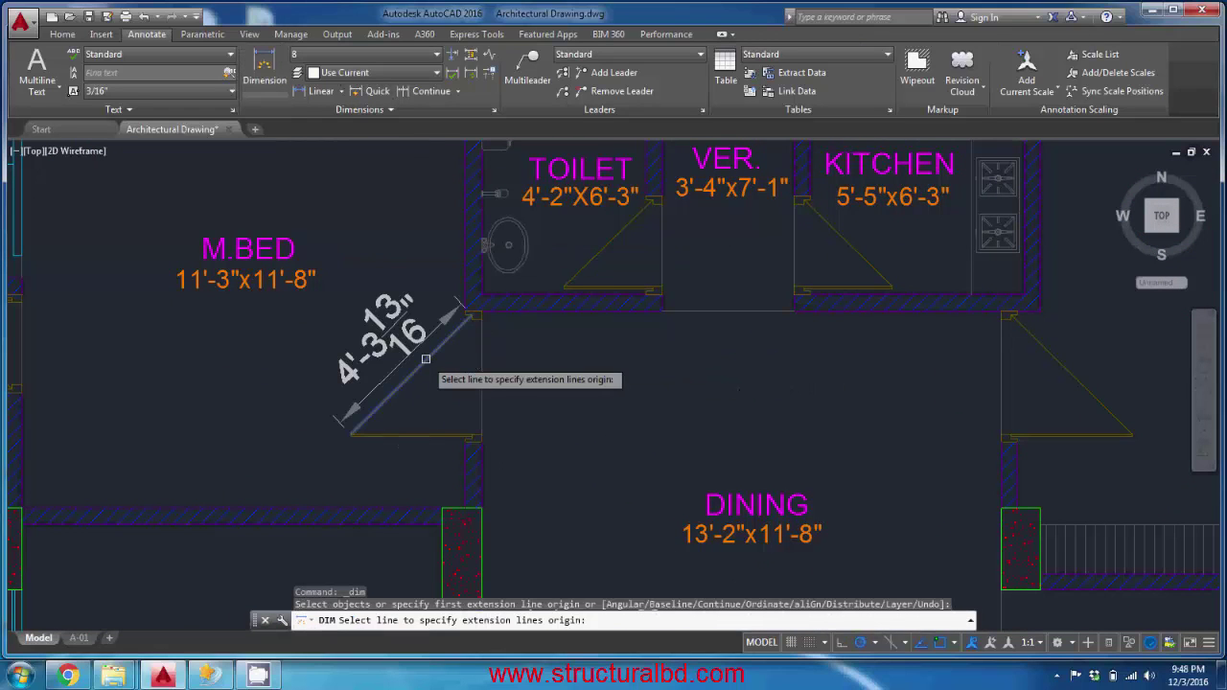
pyautogui.click(427, 360)
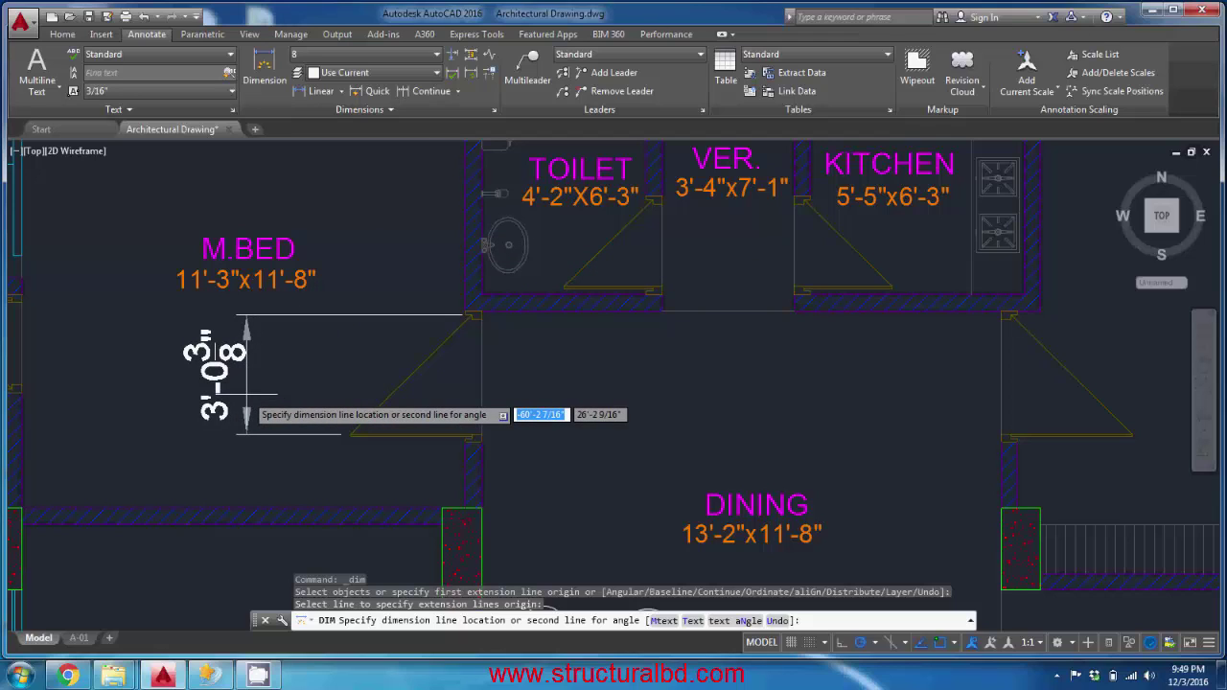
pyautogui.click(310, 398)
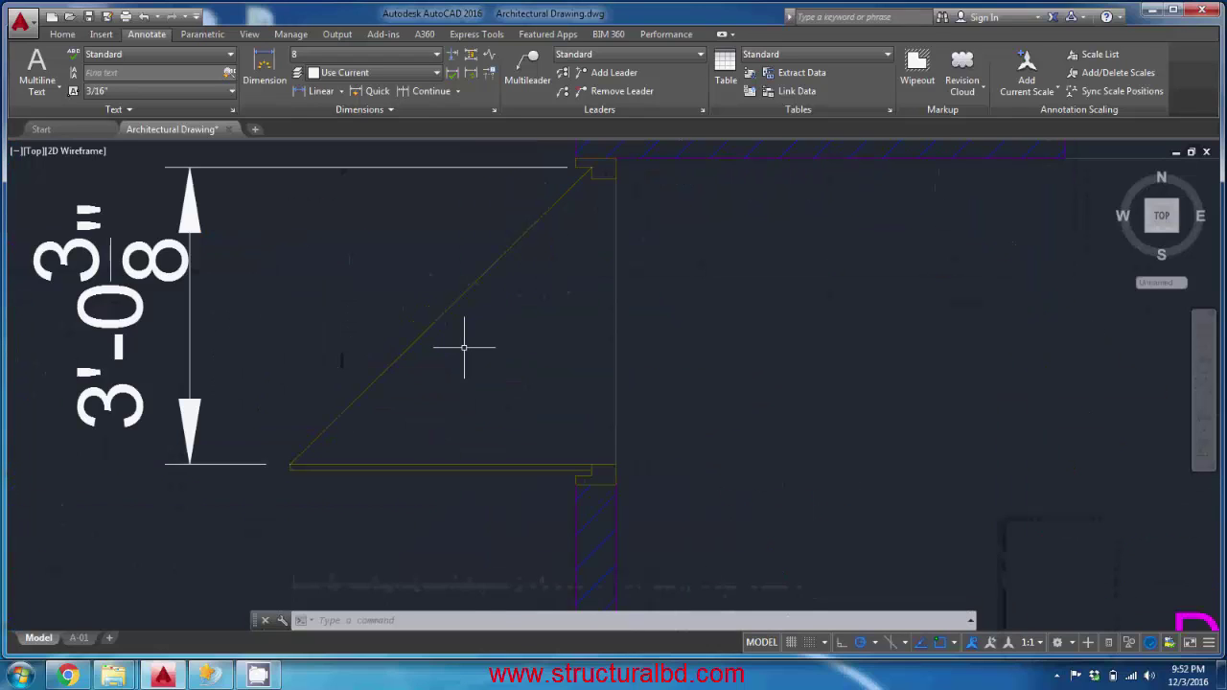
# Add an aligned dimension along the diagonal line of the door between M.BED and DINING, placing it on the dining side.
pyautogui.scroll(-2, 470, 343)
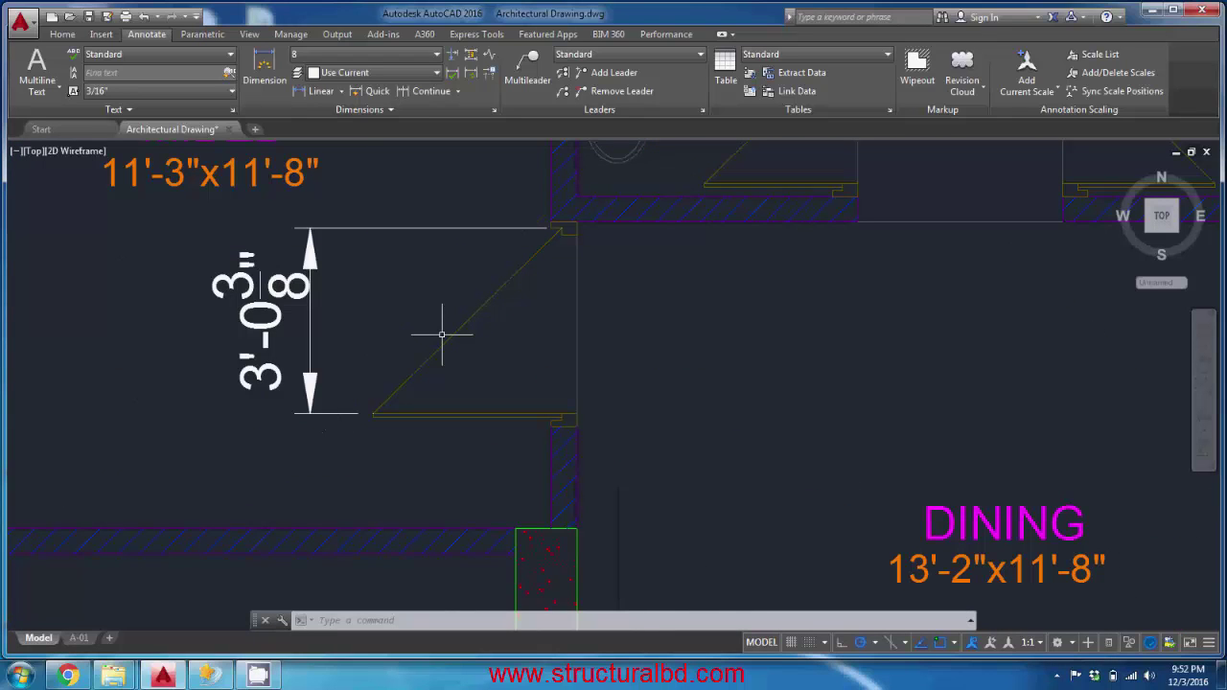
pyautogui.click(265, 68)
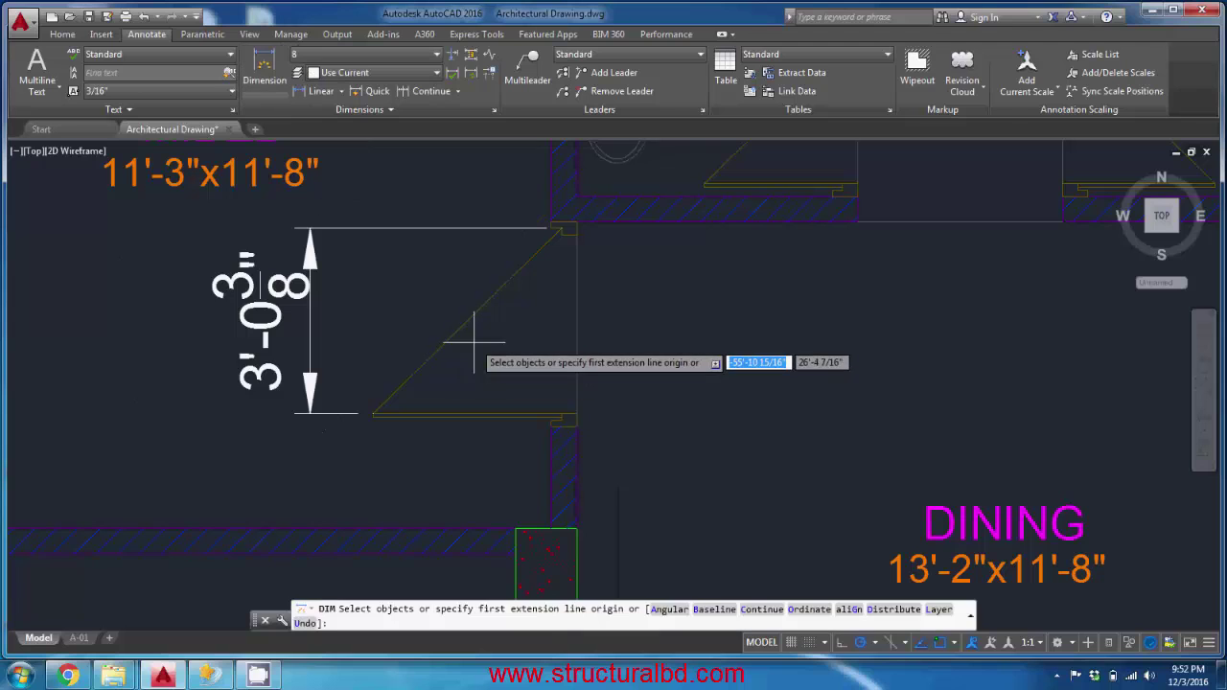
pyautogui.click(479, 321)
pyautogui.click(578, 298)
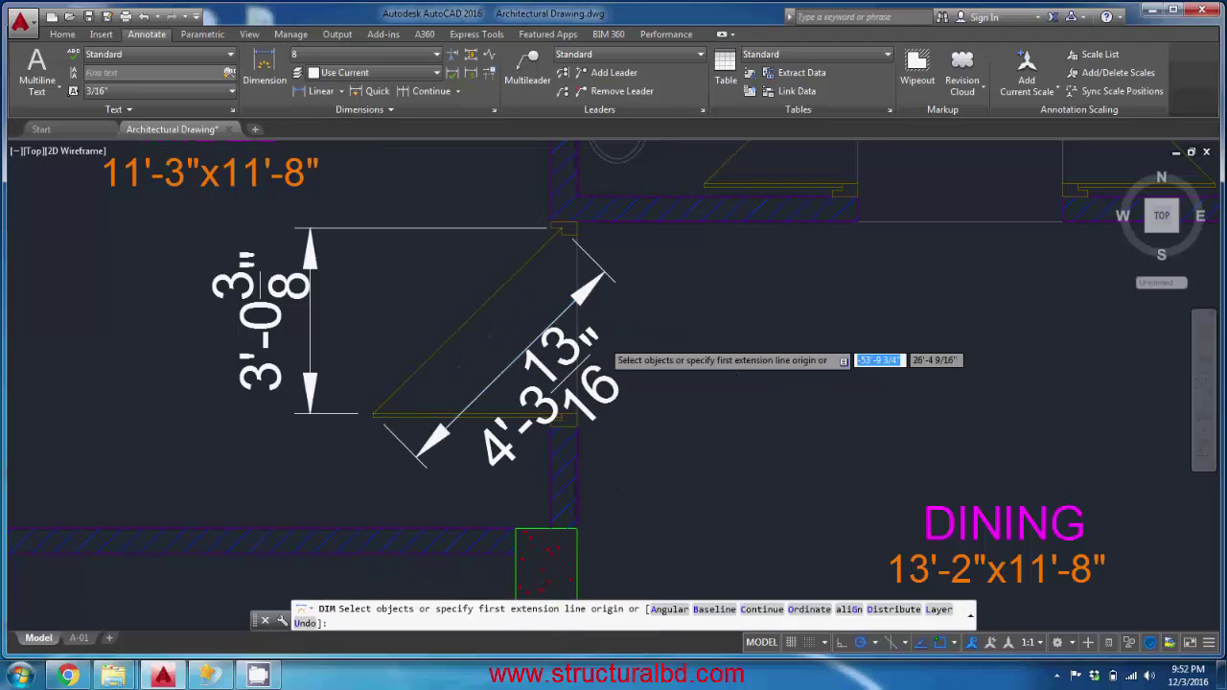
pyautogui.press('Down')
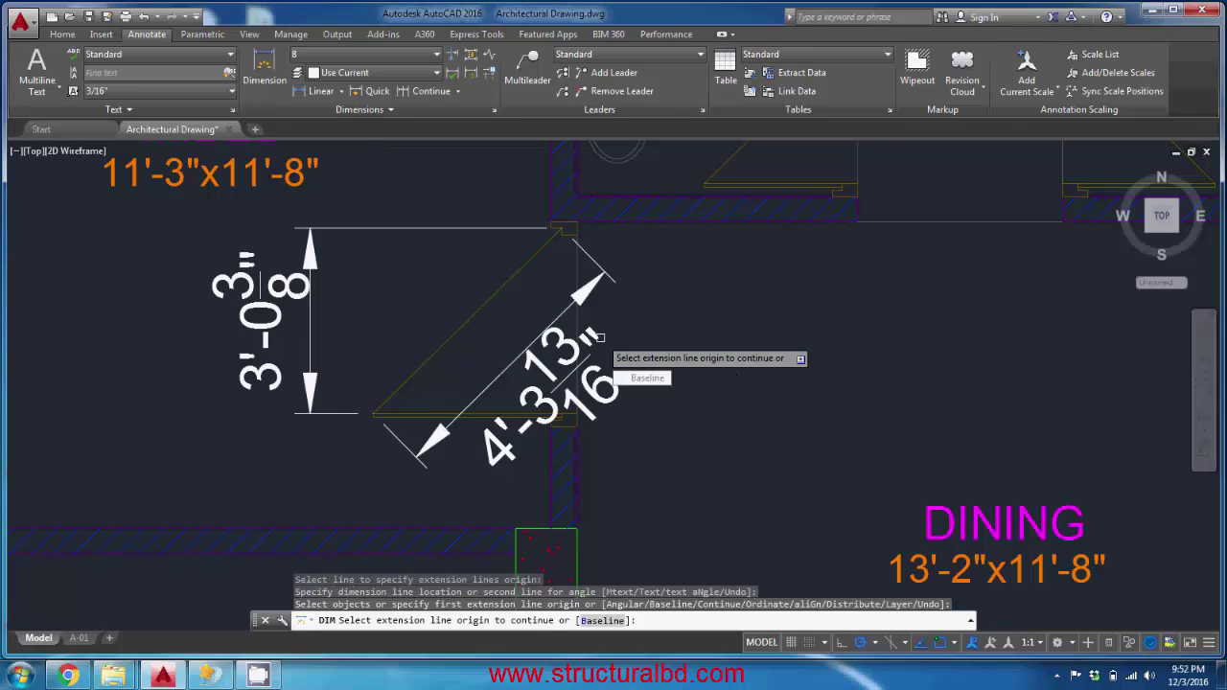
pyautogui.press('Escape')
# Add an angular dimension between the door's diagonal line and its horizontal leaf, placing the arc inside M.BED beyond their corner.
pyautogui.press('Down')
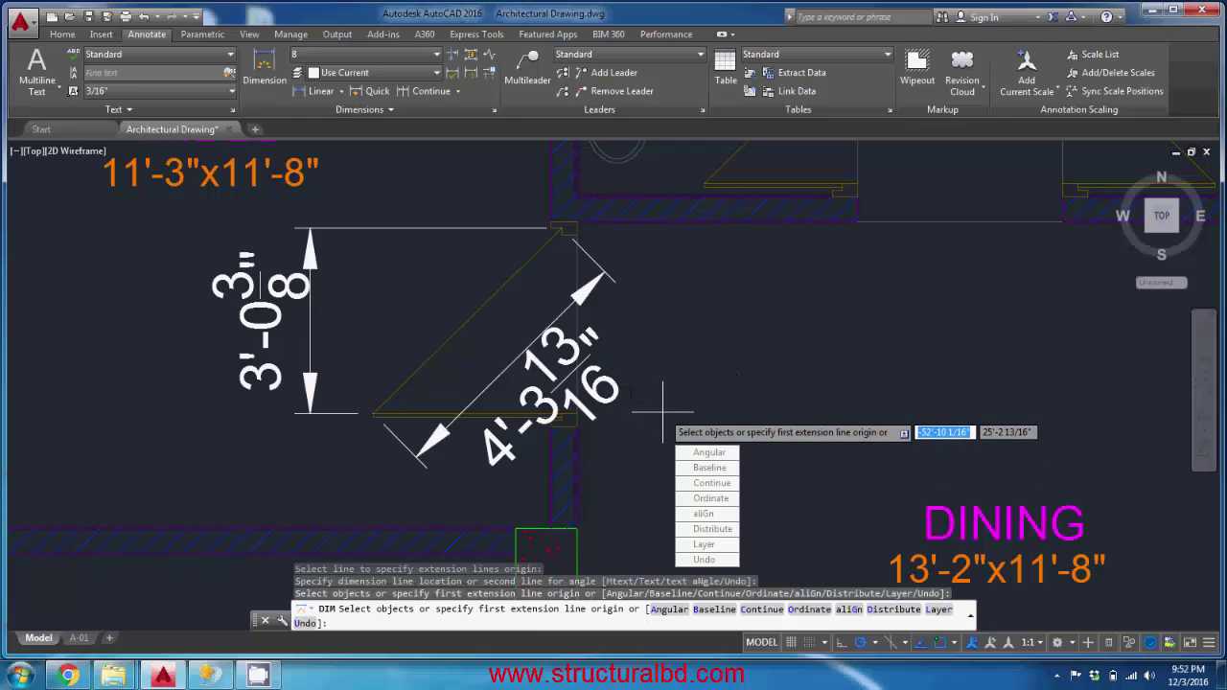
pyautogui.click(704, 453)
pyautogui.click(479, 312)
pyautogui.scroll(3, 473, 335)
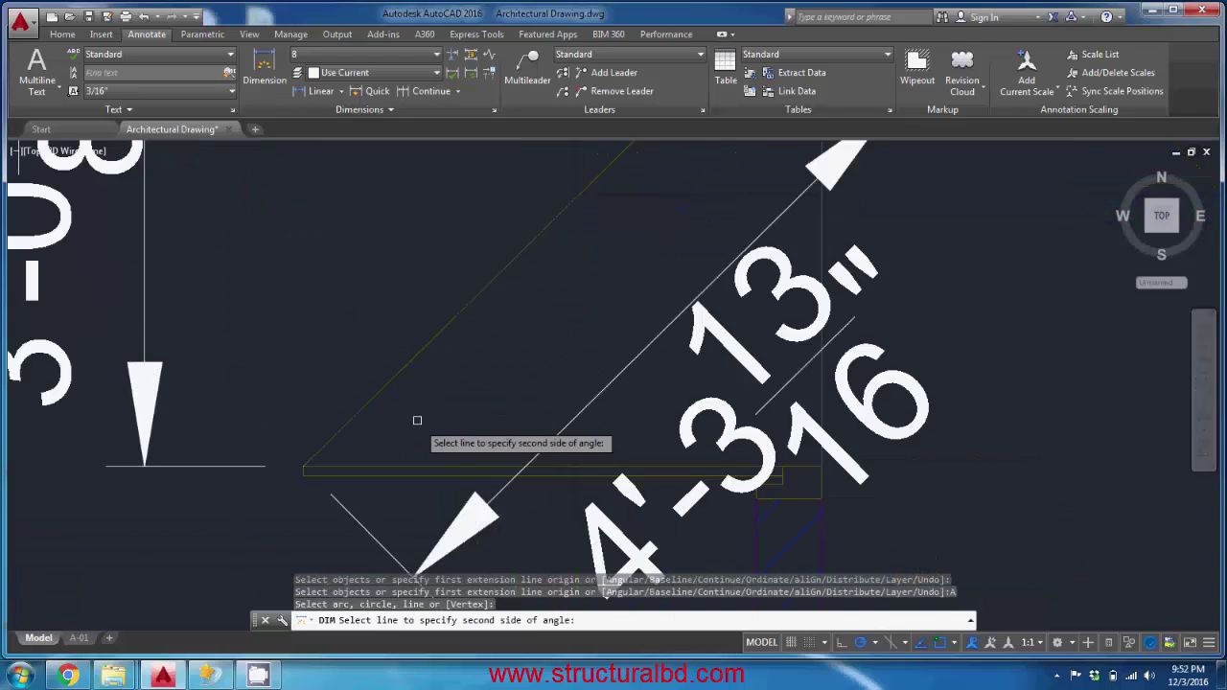
pyautogui.click(425, 468)
pyautogui.scroll(-6, 425, 466)
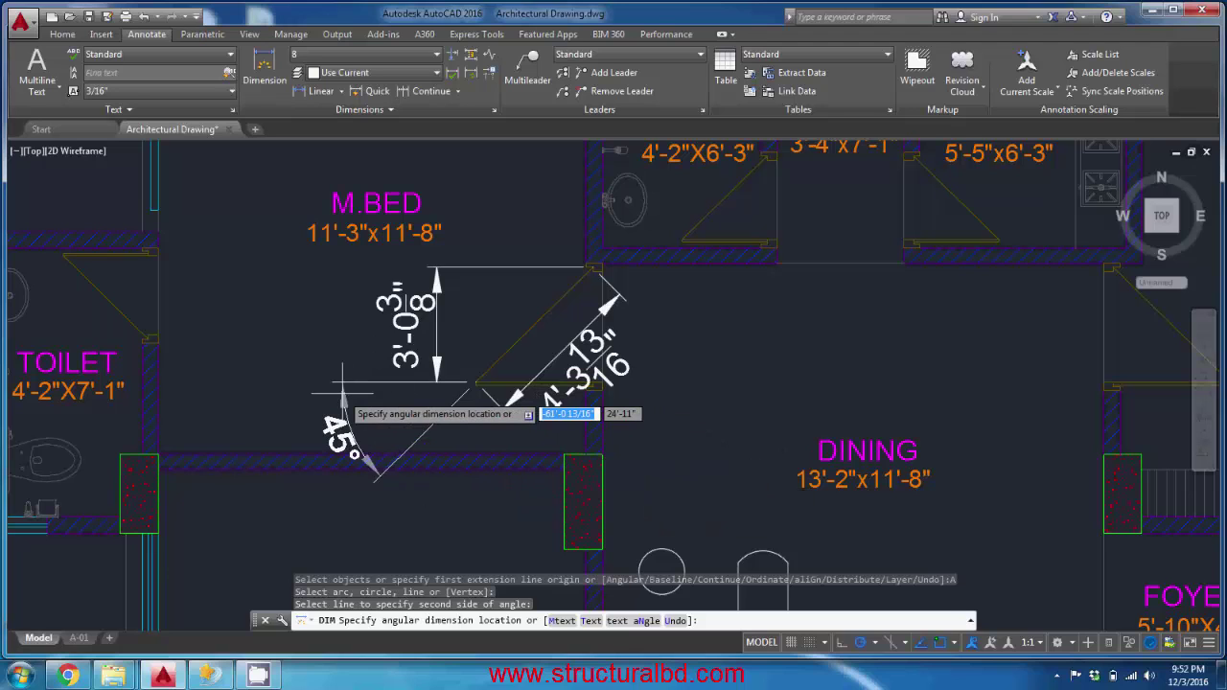
pyautogui.click(342, 392)
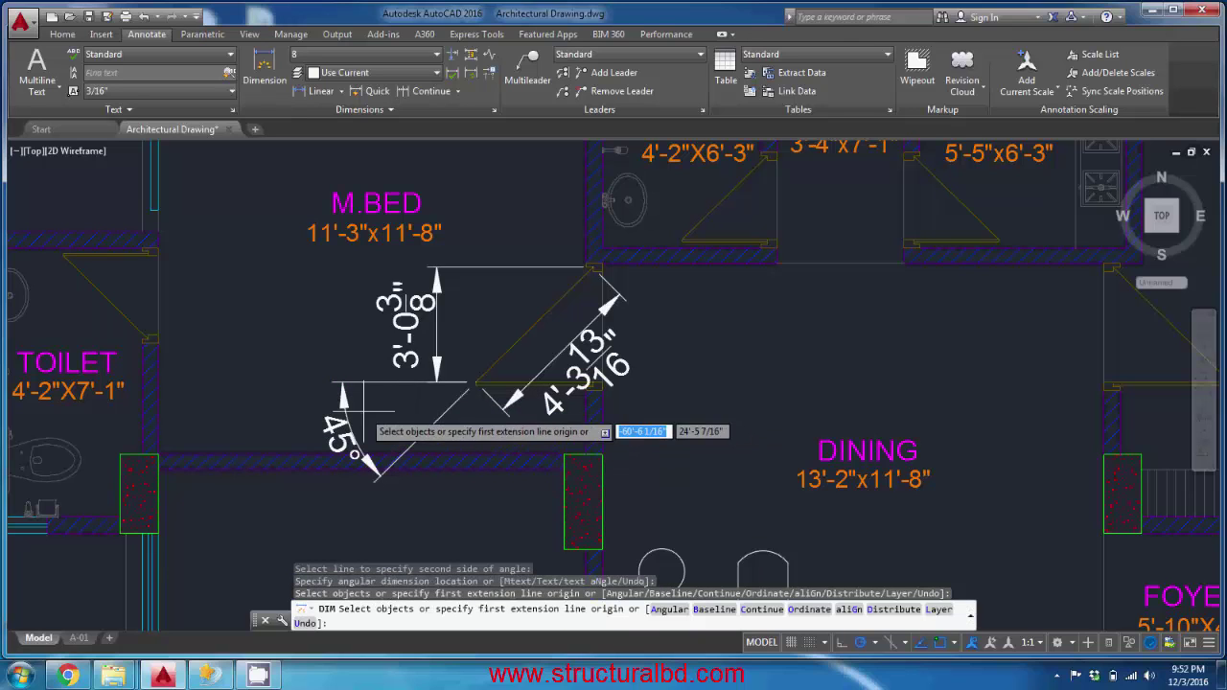
pyautogui.press('c')
pyautogui.press('Return')
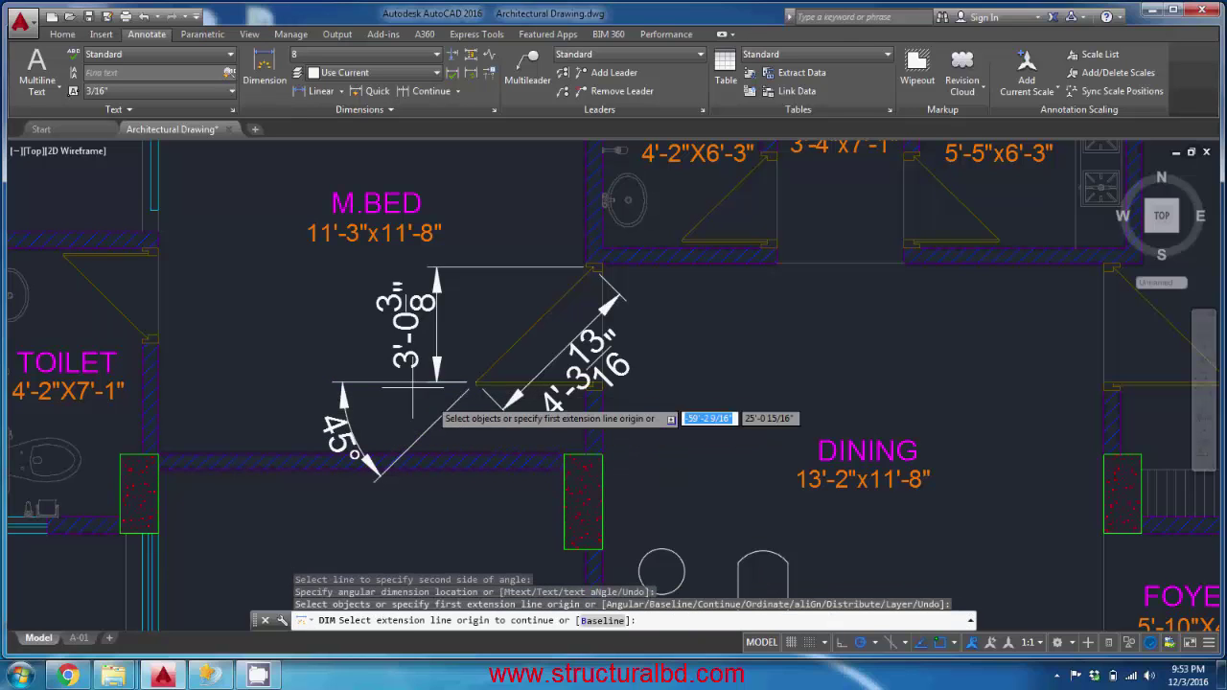
pyautogui.press('Escape')
# Dimension the distance between the left faces of the two columns in M.BED's outer wall, placing it above the wall.
pyautogui.scroll(-2, 499, 432)
pyautogui.moveTo(355, 176); pyautogui.dragTo(438, 367, button='middle')
pyautogui.scroll(2, 554, 460)
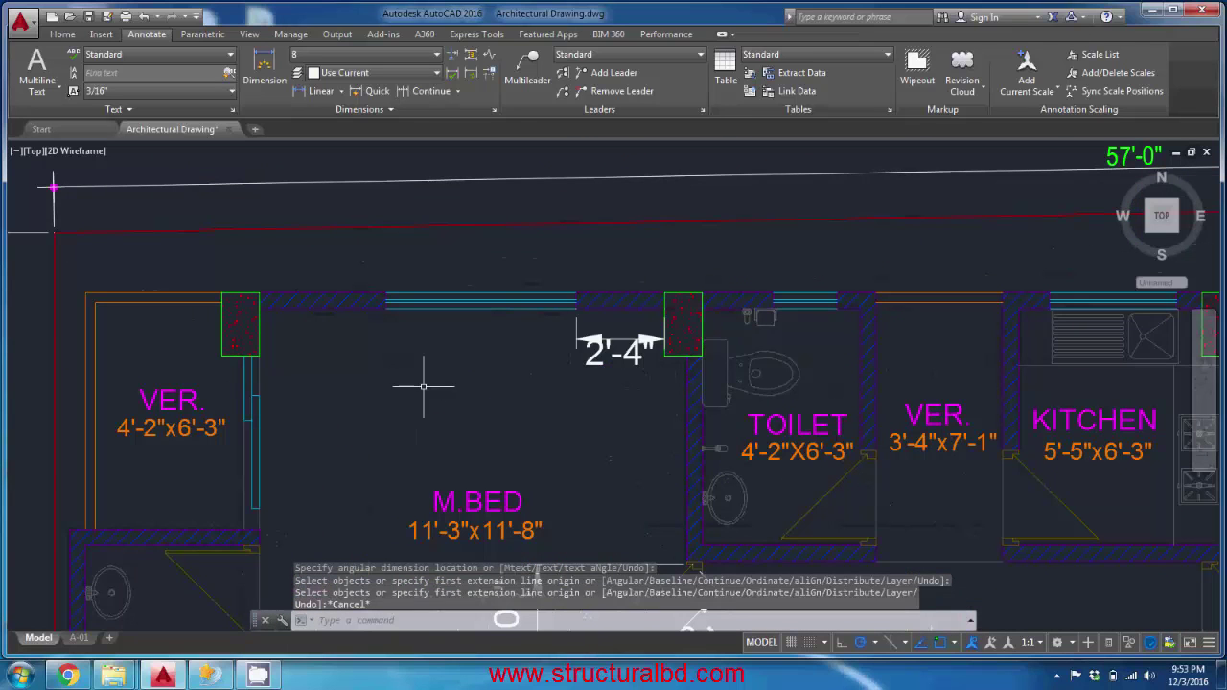
pyautogui.click(264, 59)
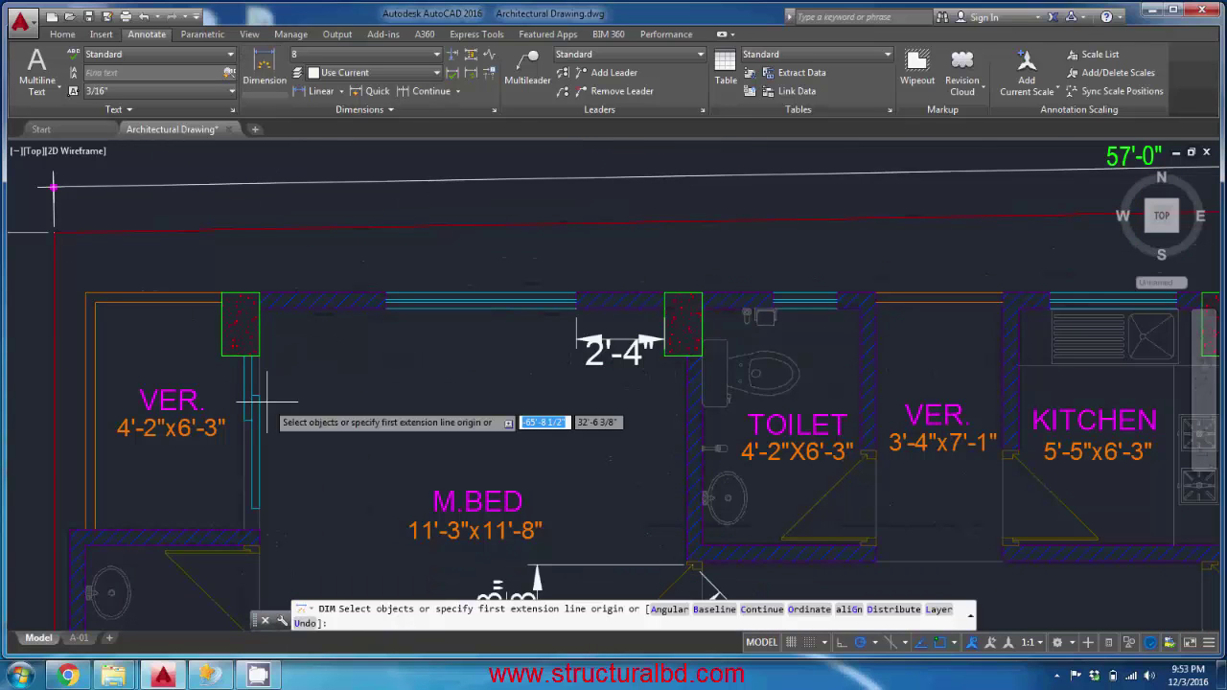
pyautogui.click(221, 294)
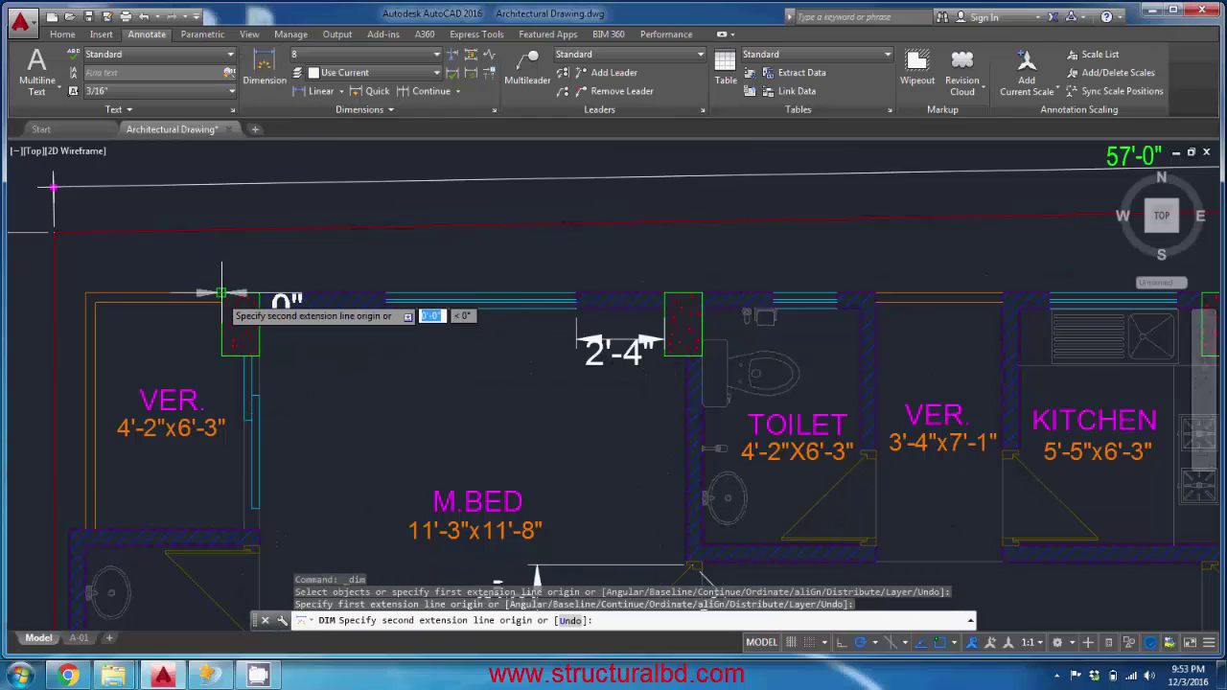
pyautogui.click(664, 309)
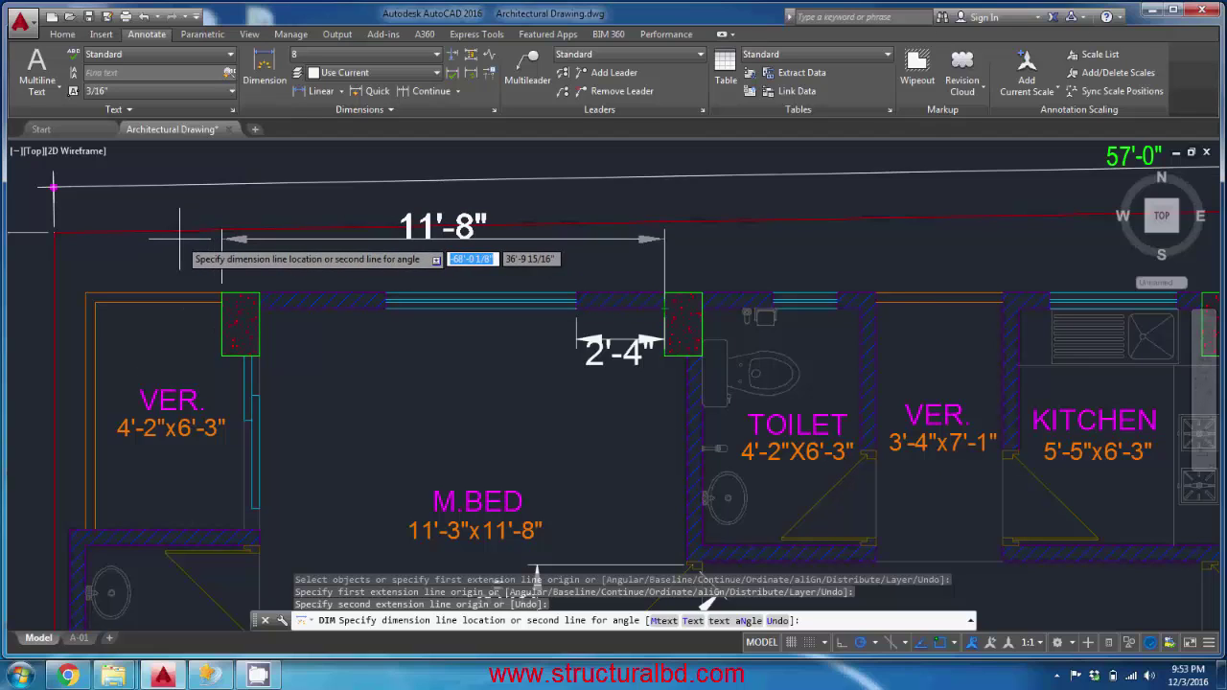
pyautogui.click(178, 244)
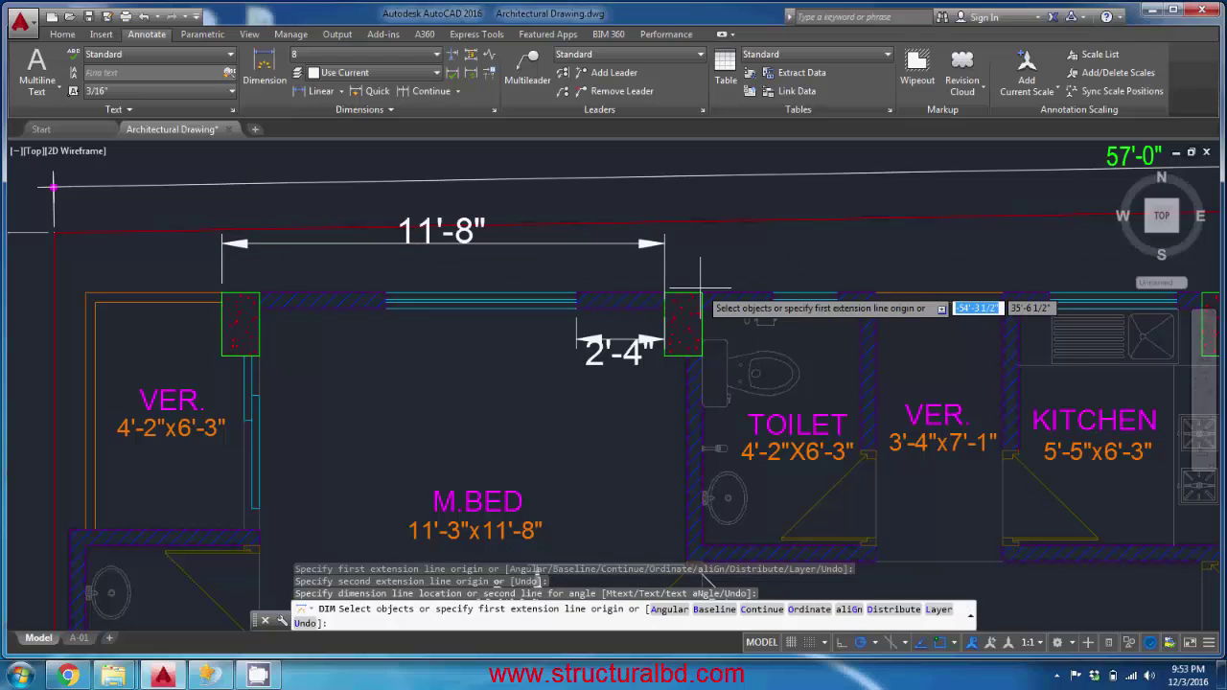
# Continue the M.BED column dimension across the column, the TOILET's outer wall and the adjoining VER. opening.
pyautogui.moveTo(700, 286); pyautogui.dragTo(528, 320, button='middle')
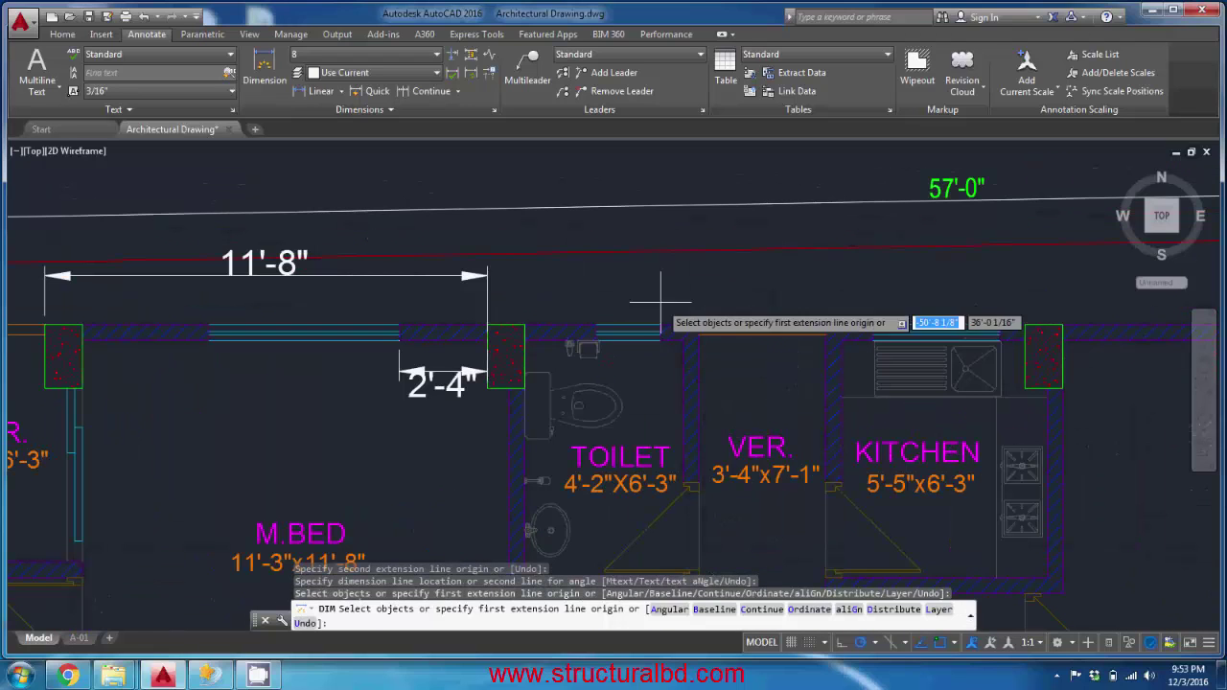
pyautogui.rightClick(602, 284)
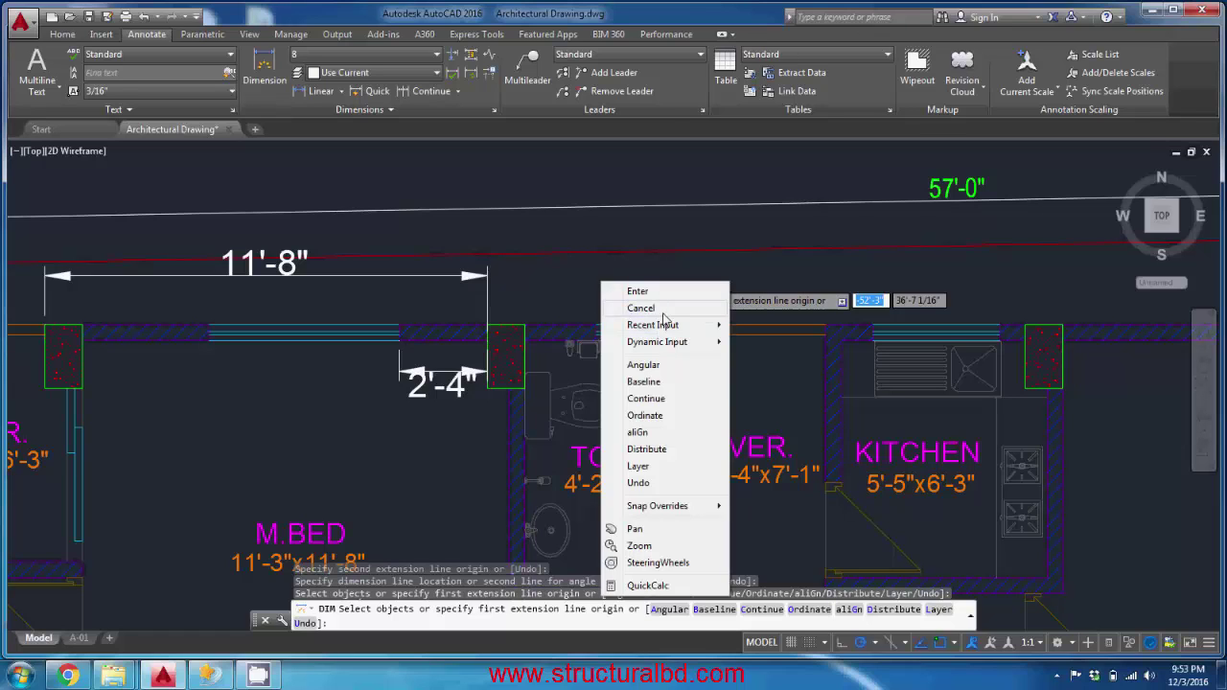
pyautogui.click(648, 401)
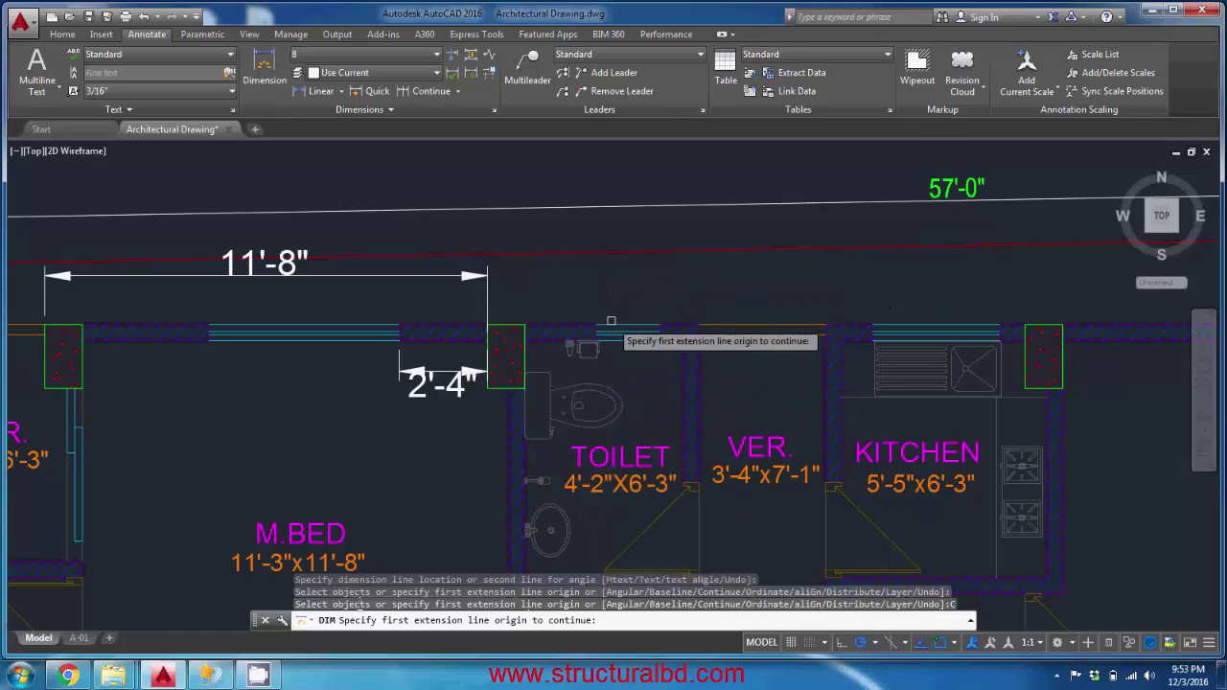
pyautogui.click(487, 288)
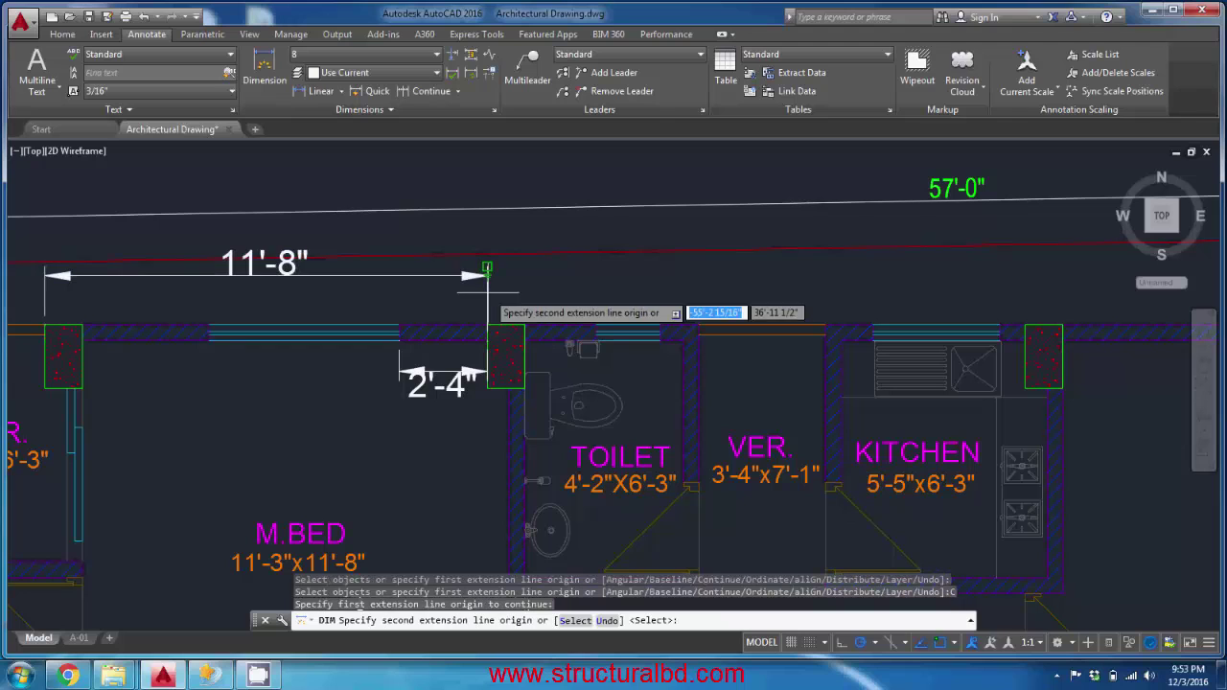
pyautogui.click(525, 324)
pyautogui.click(699, 325)
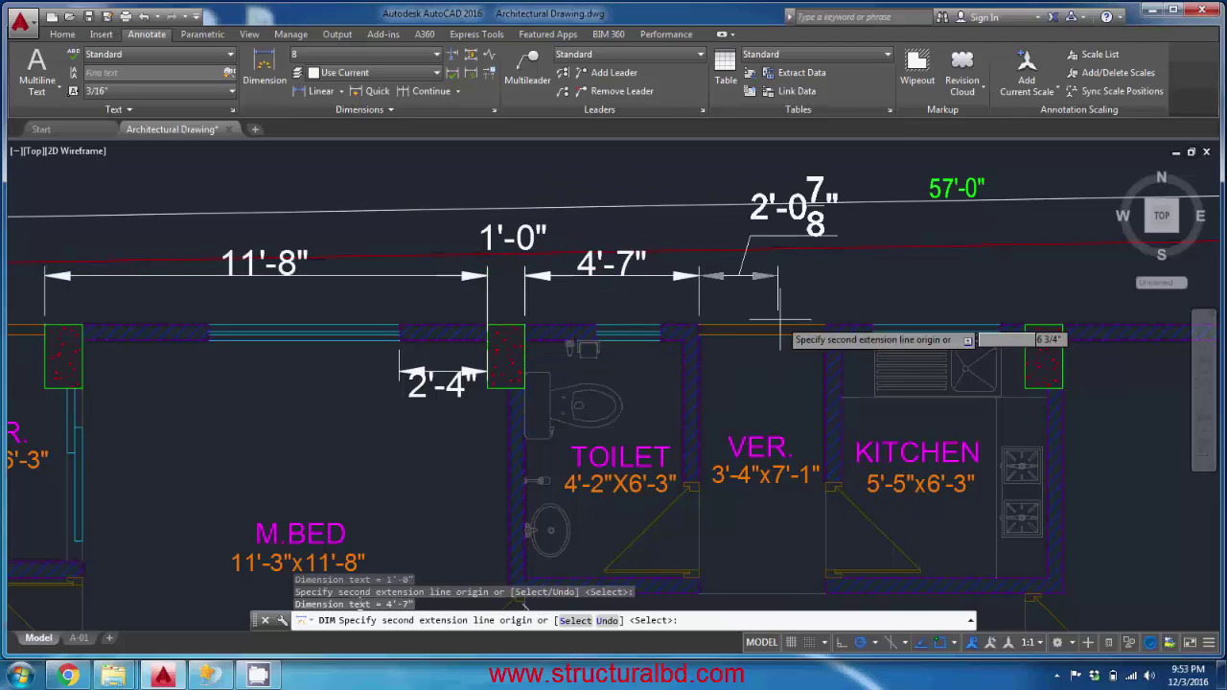
pyautogui.click(826, 325)
# Continue the dimension chain along the KITCHEN's outer wall to the window's two edges and both faces of the column.
pyautogui.moveTo(882, 301); pyautogui.dragTo(613, 340, button='middle')
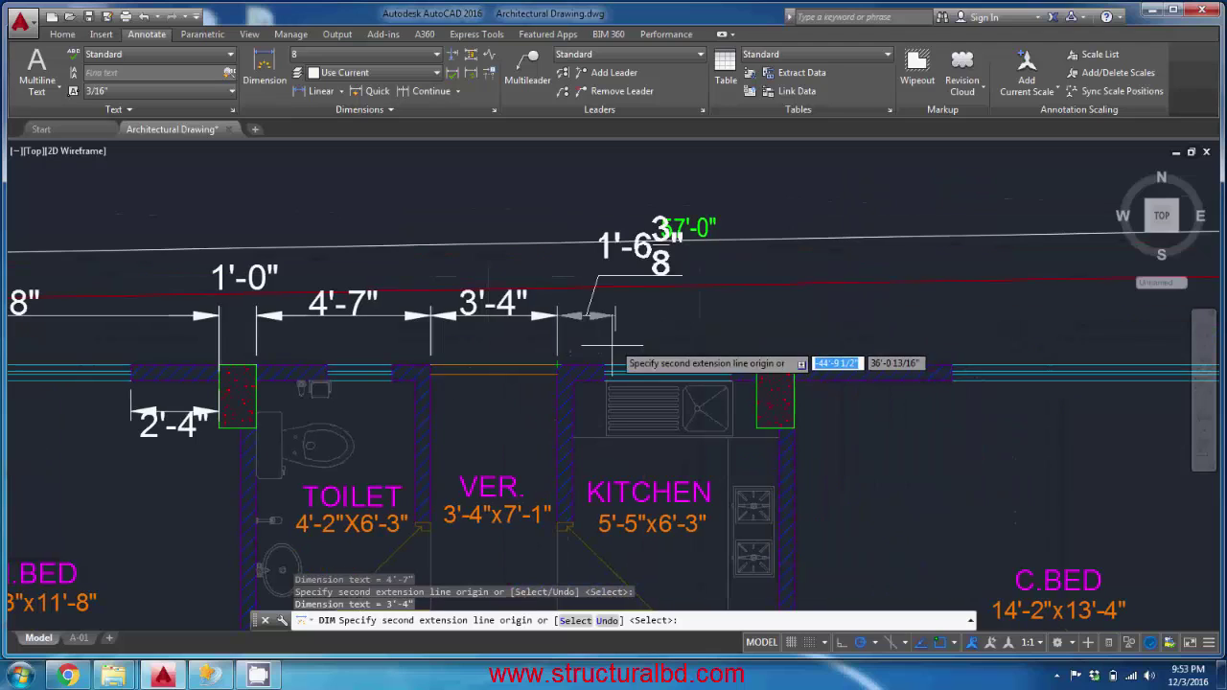
pyautogui.click(604, 365)
pyautogui.click(731, 366)
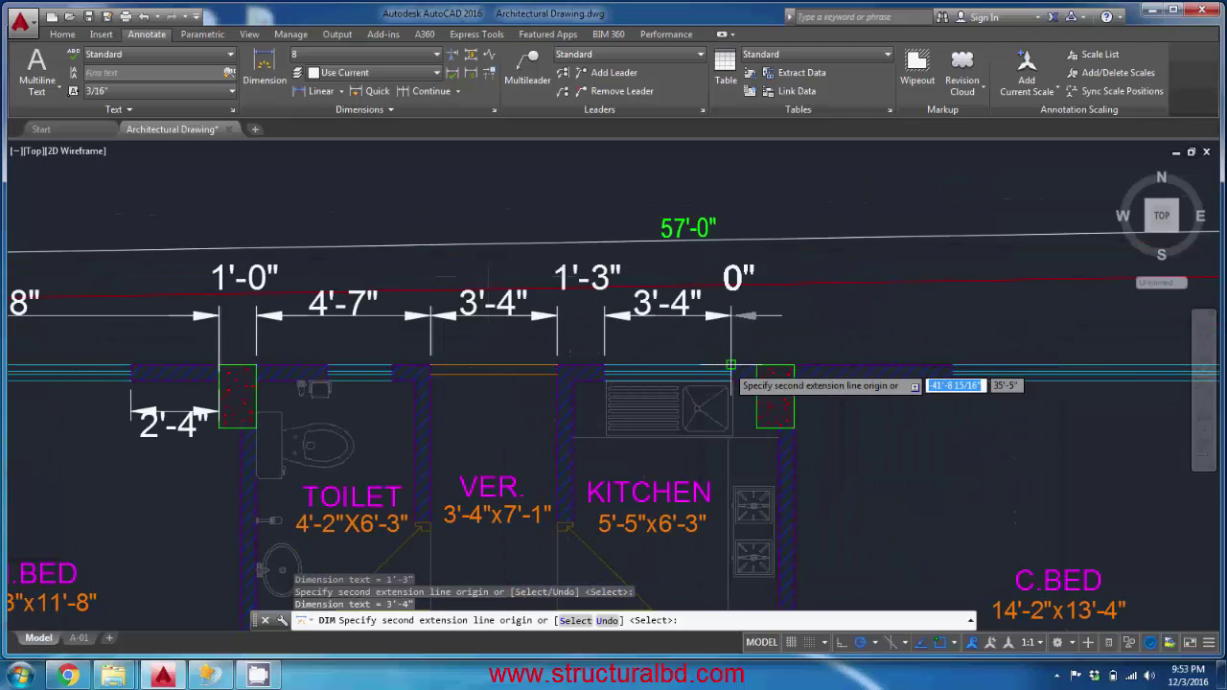
pyautogui.click(758, 365)
pyautogui.click(794, 365)
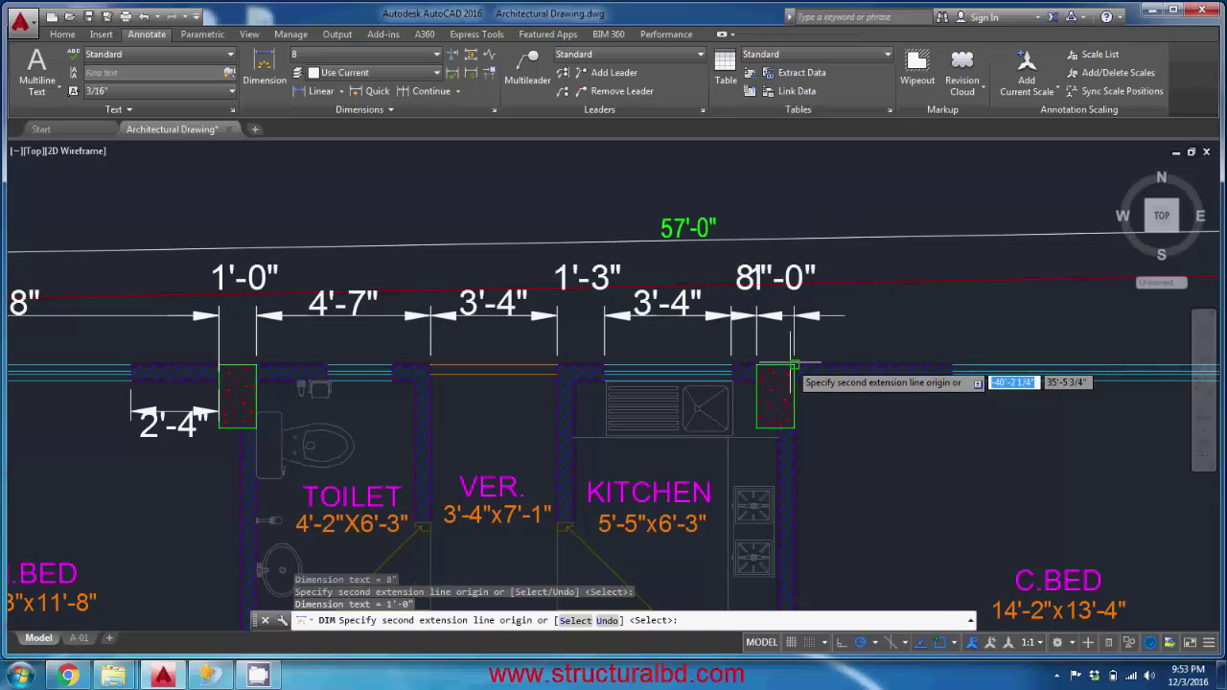
# Continue the chain across the two C.BED rooms, ending at the right face of the last column, and finish dimensioning.
pyautogui.moveTo(934, 351); pyautogui.dragTo(430, 351, button='middle')
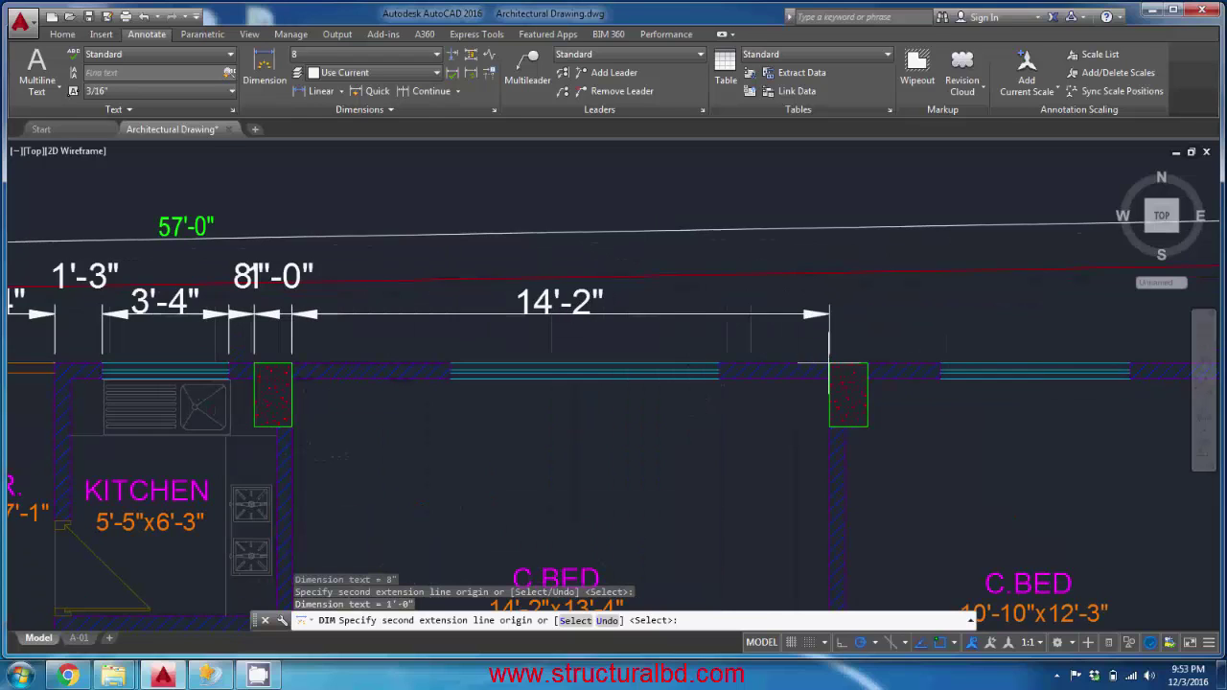
pyautogui.click(829, 365)
pyautogui.moveTo(829, 356); pyautogui.dragTo(262, 351, button='middle')
pyautogui.click(698, 366)
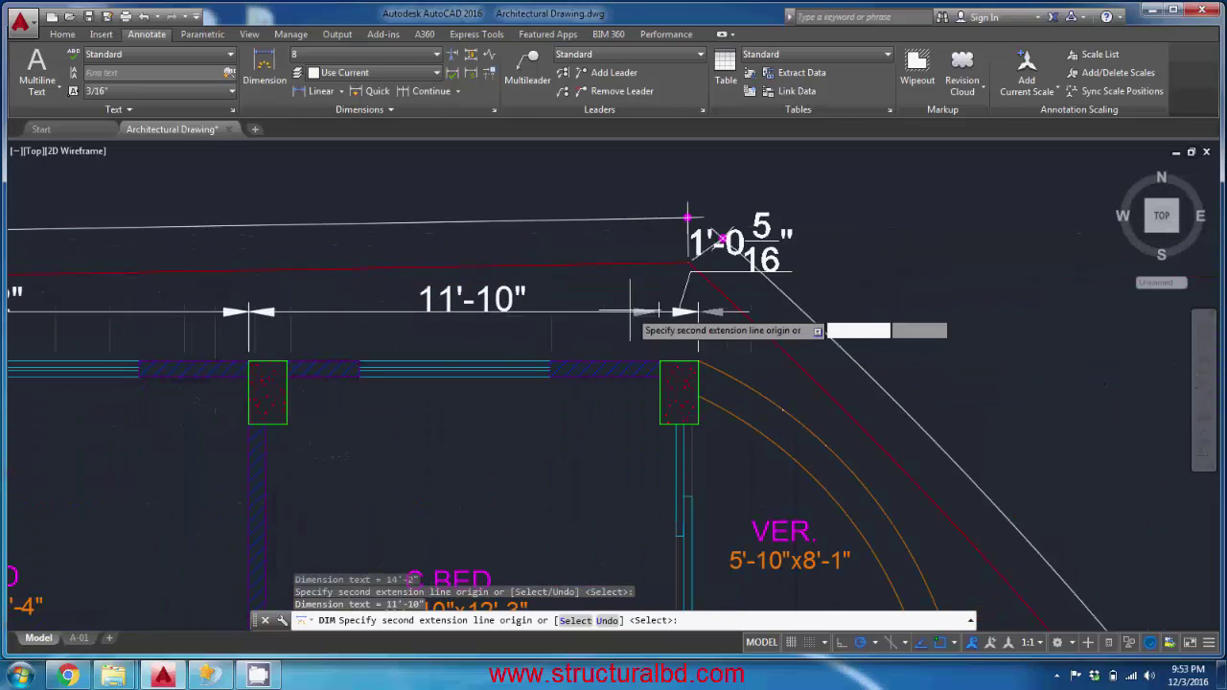
pyautogui.press('Return')
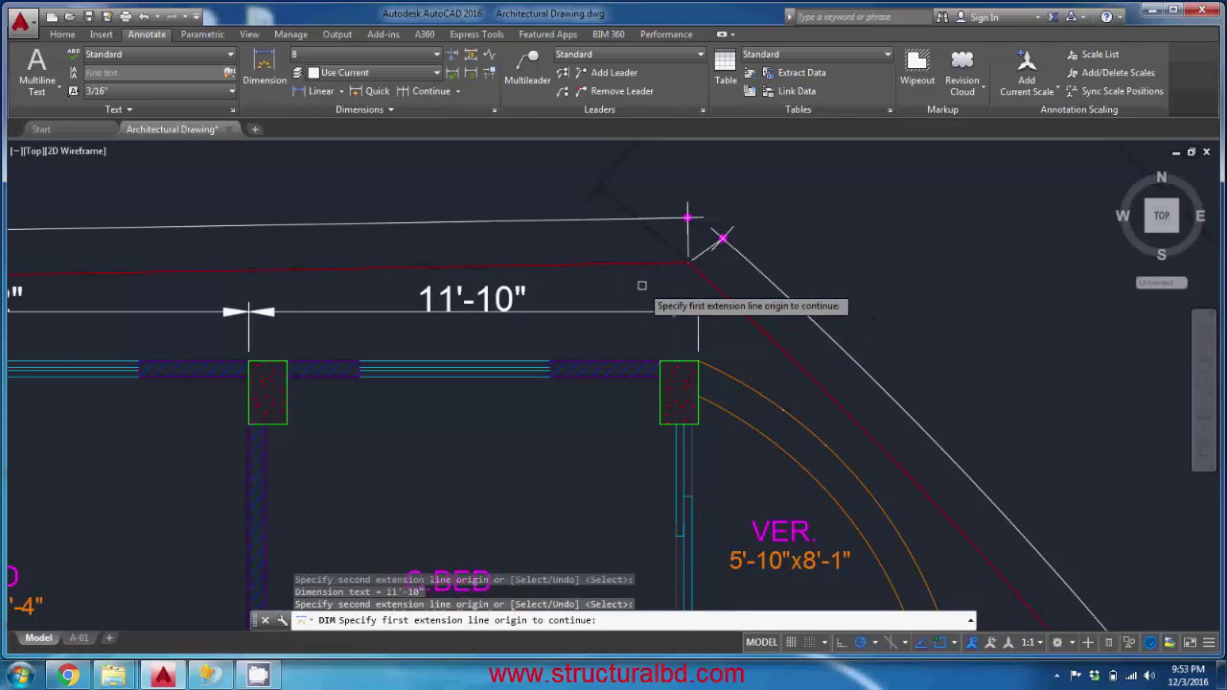
pyautogui.press('Return')
pyautogui.scroll(-5, 576, 250)
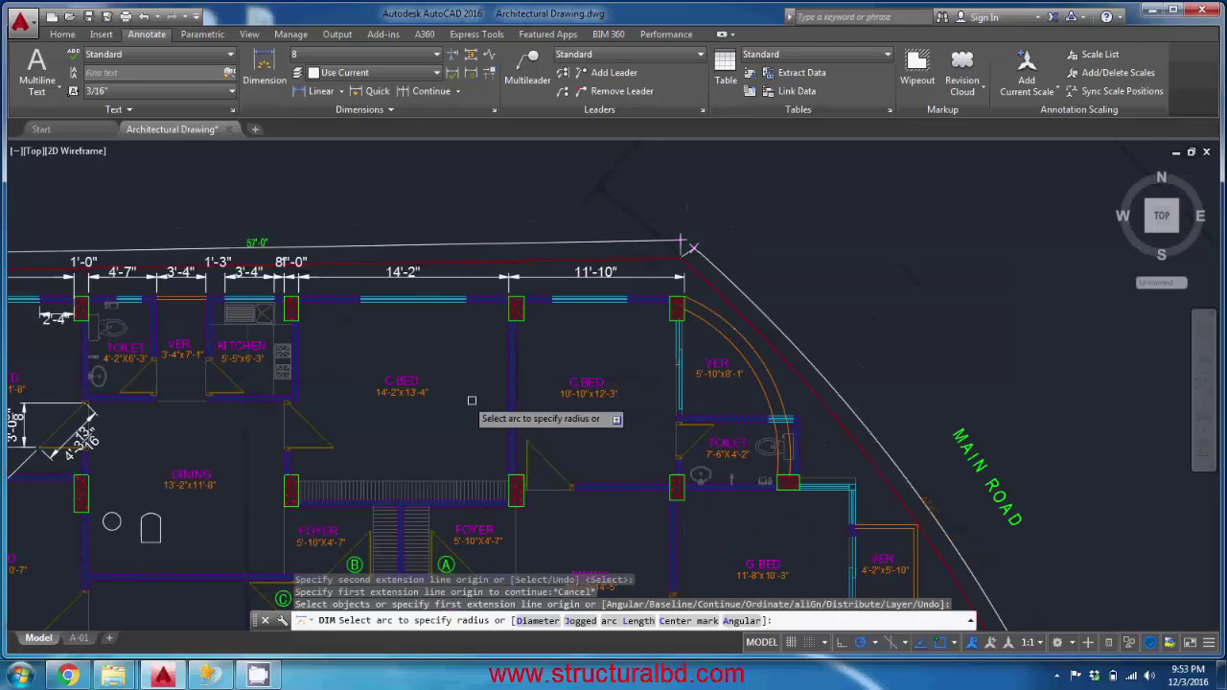
pyautogui.scroll(2, 489, 413)
pyautogui.press('Escape')
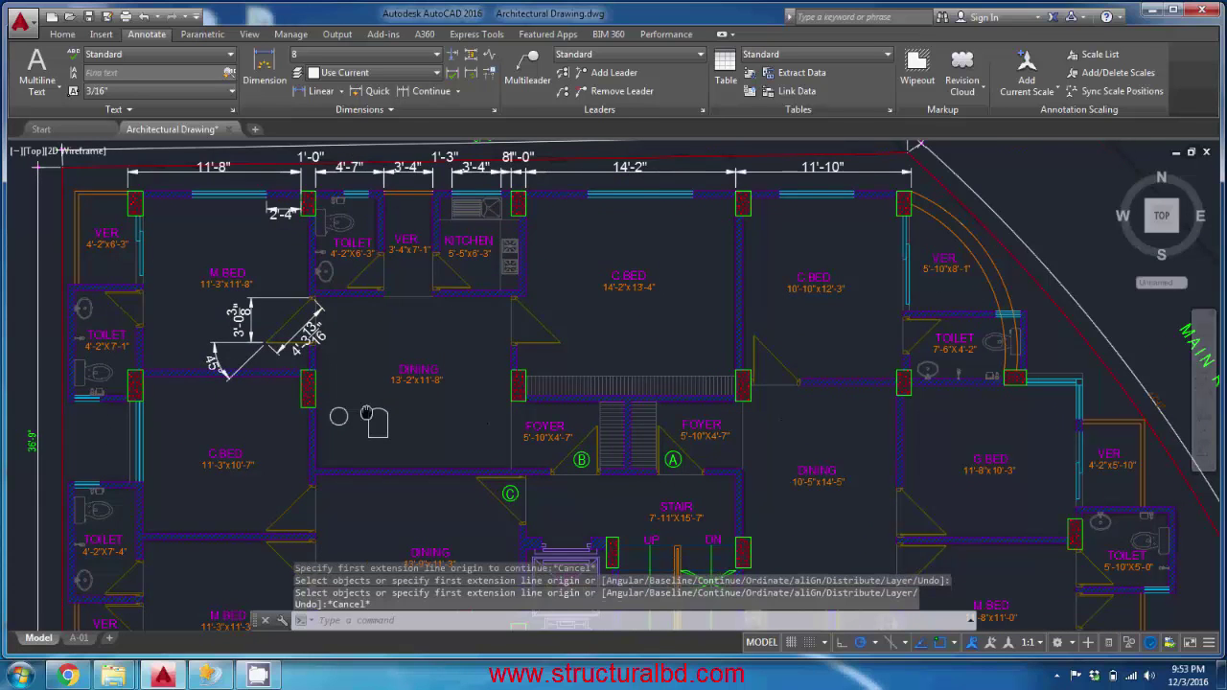
# Add a radius dimension to the arc of the round-topped shape in DINING, placing it above the arc.
pyautogui.moveTo(403, 364); pyautogui.dragTo(559, 321, button='middle')
pyautogui.click(271, 61)
pyautogui.scroll(4, 511, 406)
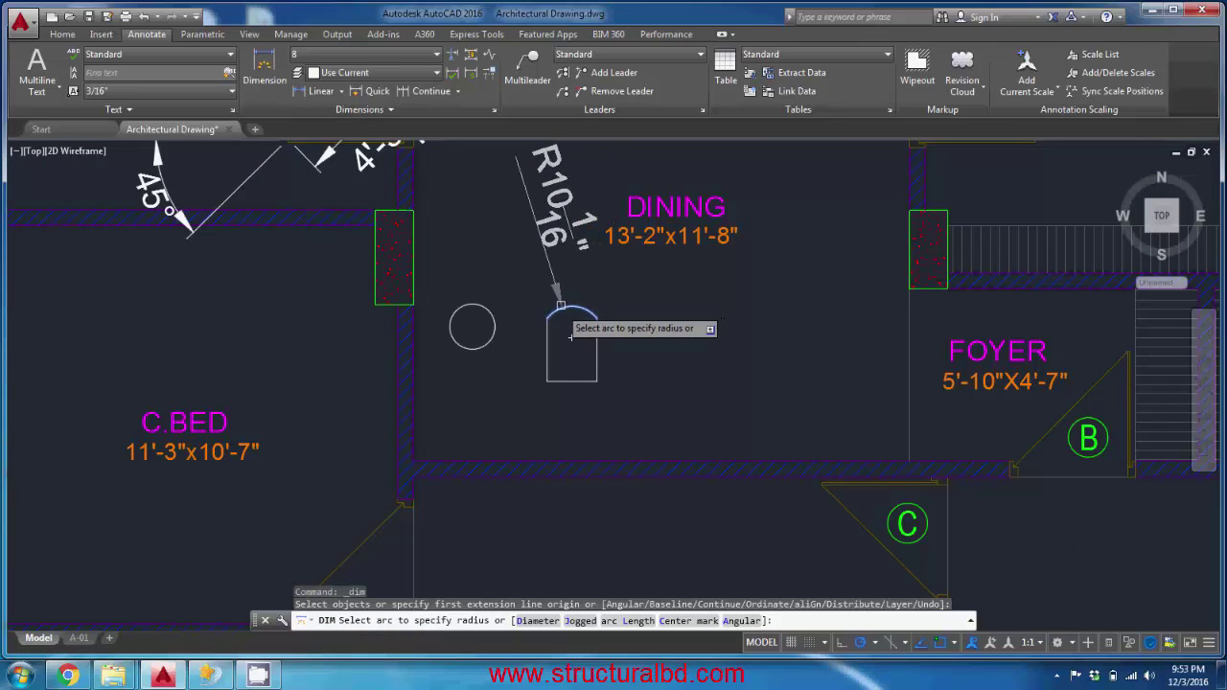
pyautogui.click(561, 310)
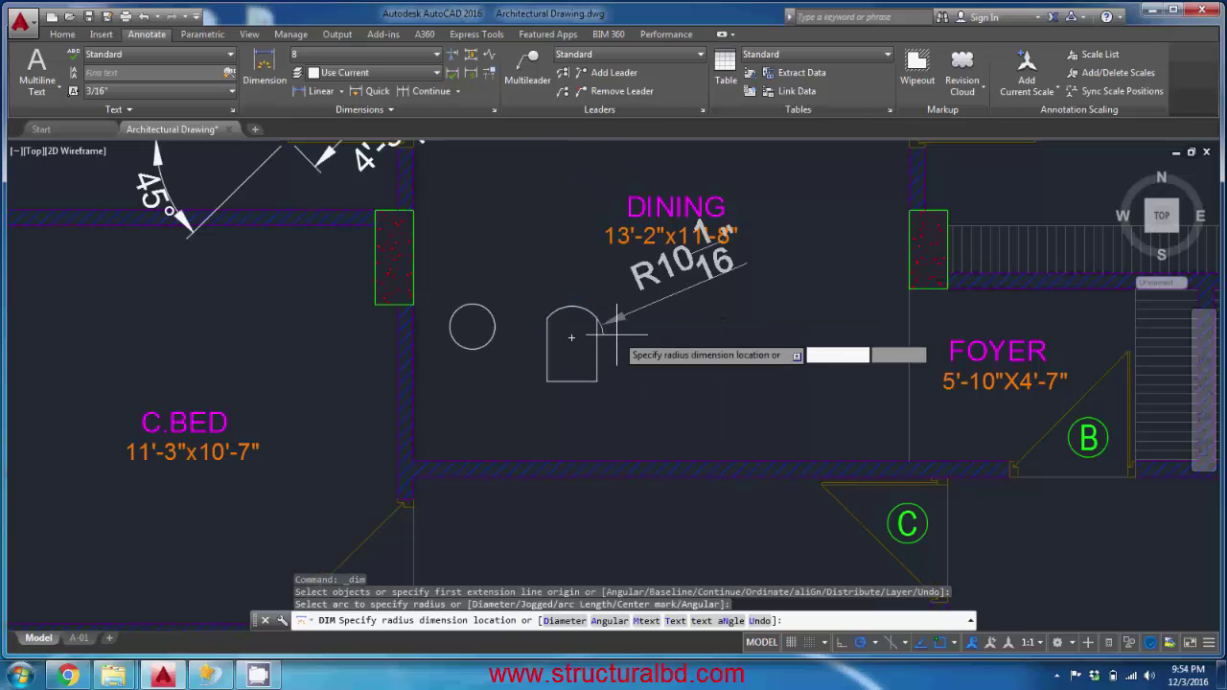
pyautogui.click(564, 299)
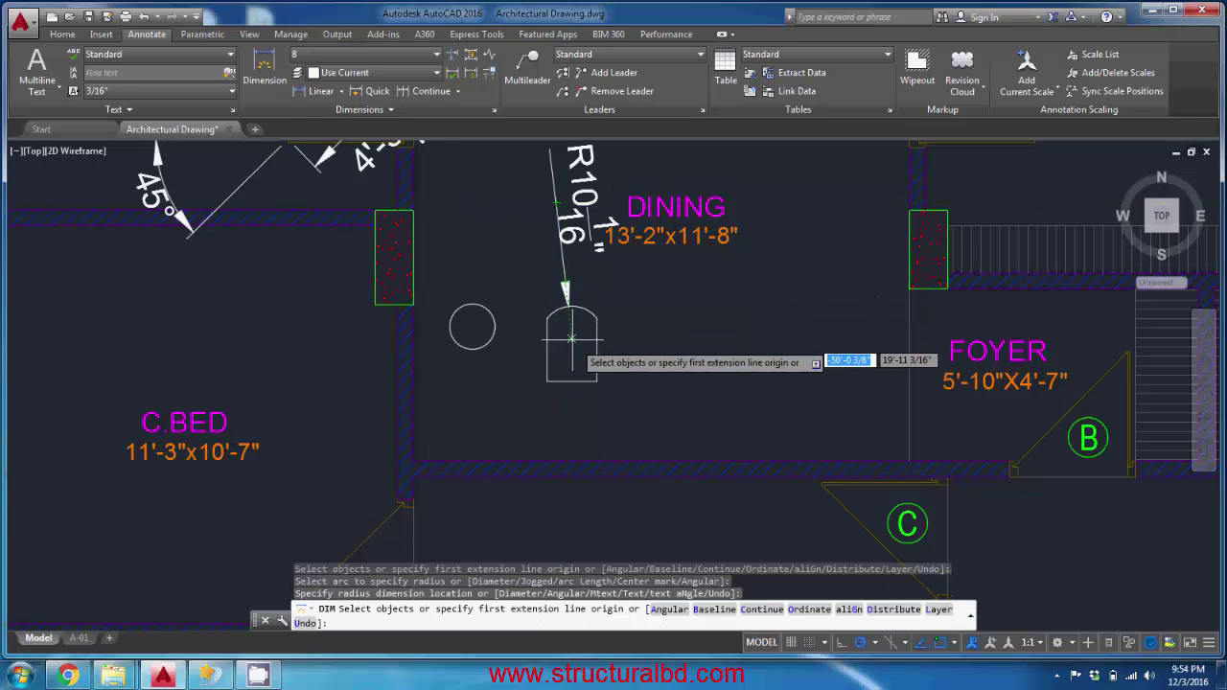
pyautogui.press('Escape')
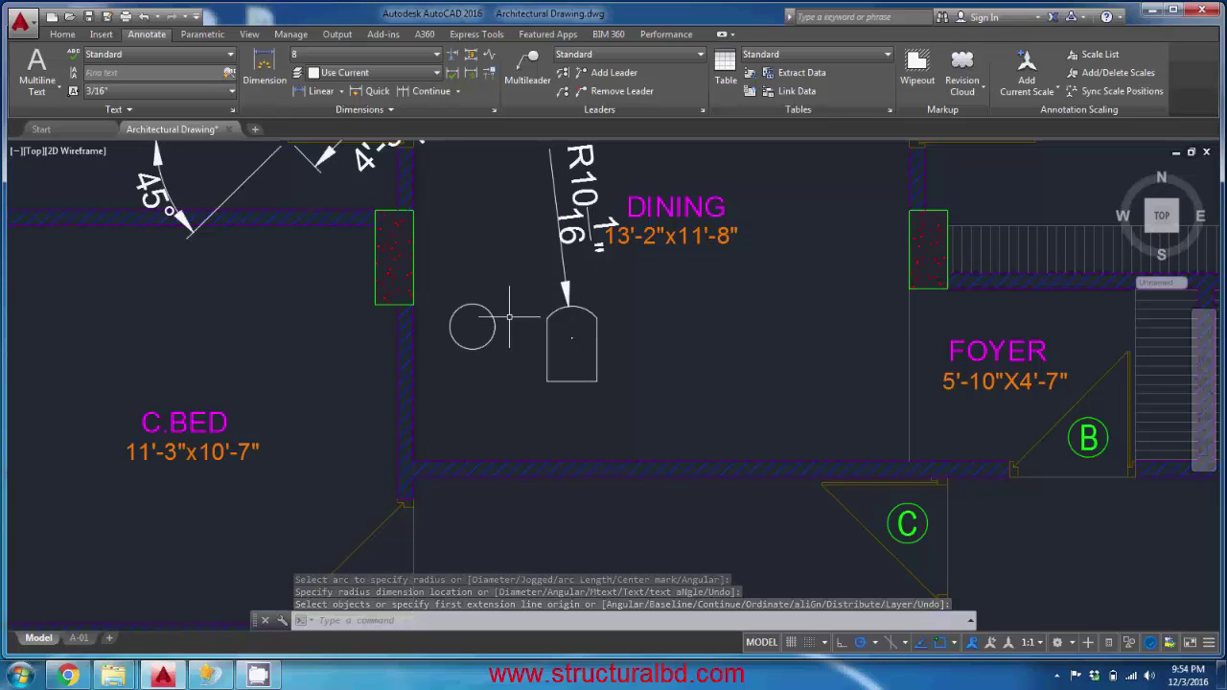
pyautogui.click(265, 65)
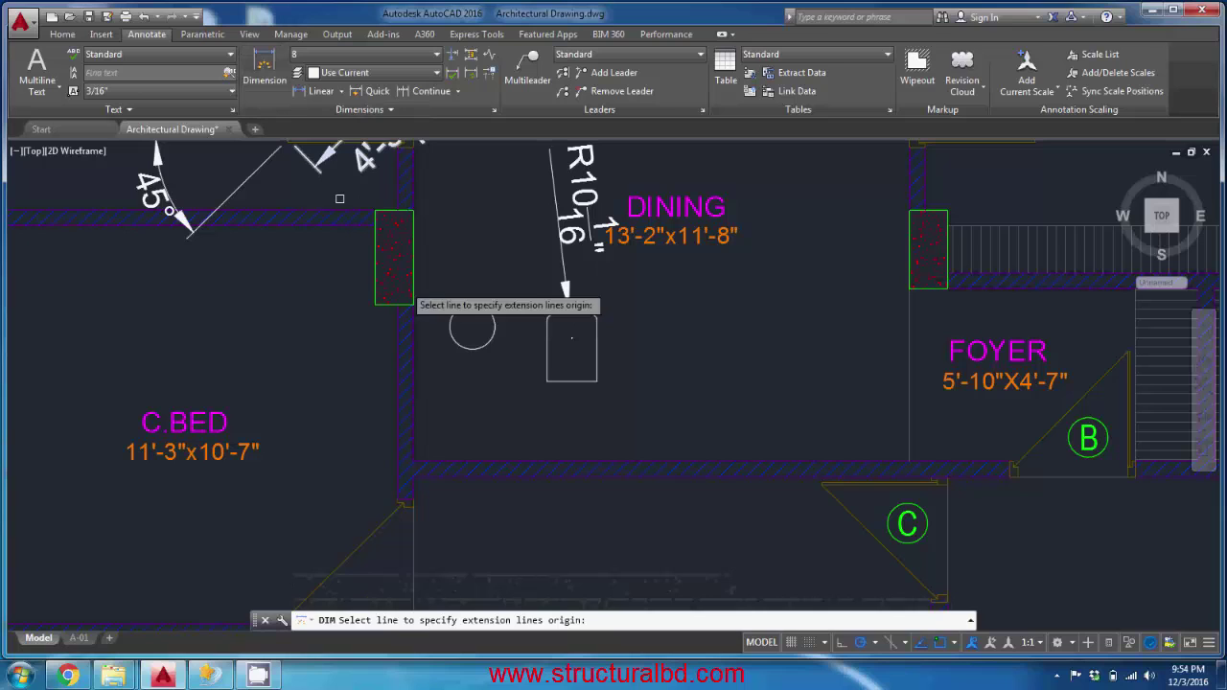
pyautogui.rightClick(479, 273)
pyautogui.click(514, 280)
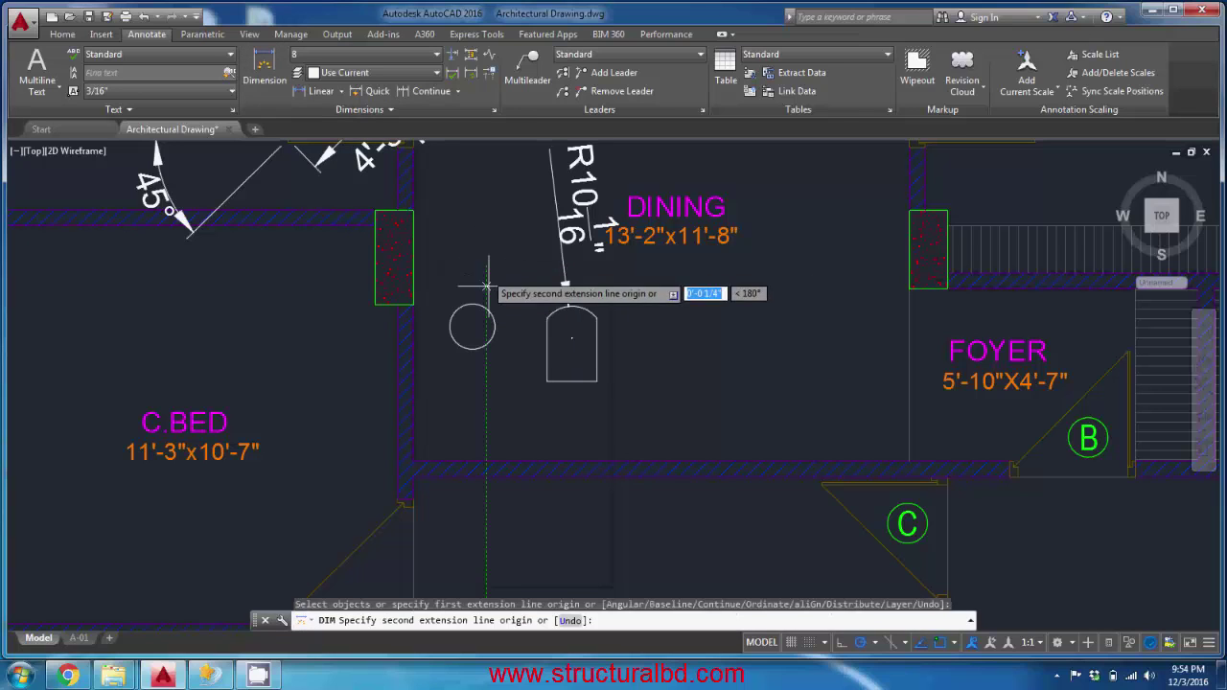
pyautogui.press('Escape')
# Add a diameter dimension to the circle in DINING, placing it above the circle.
pyautogui.click(258, 65)
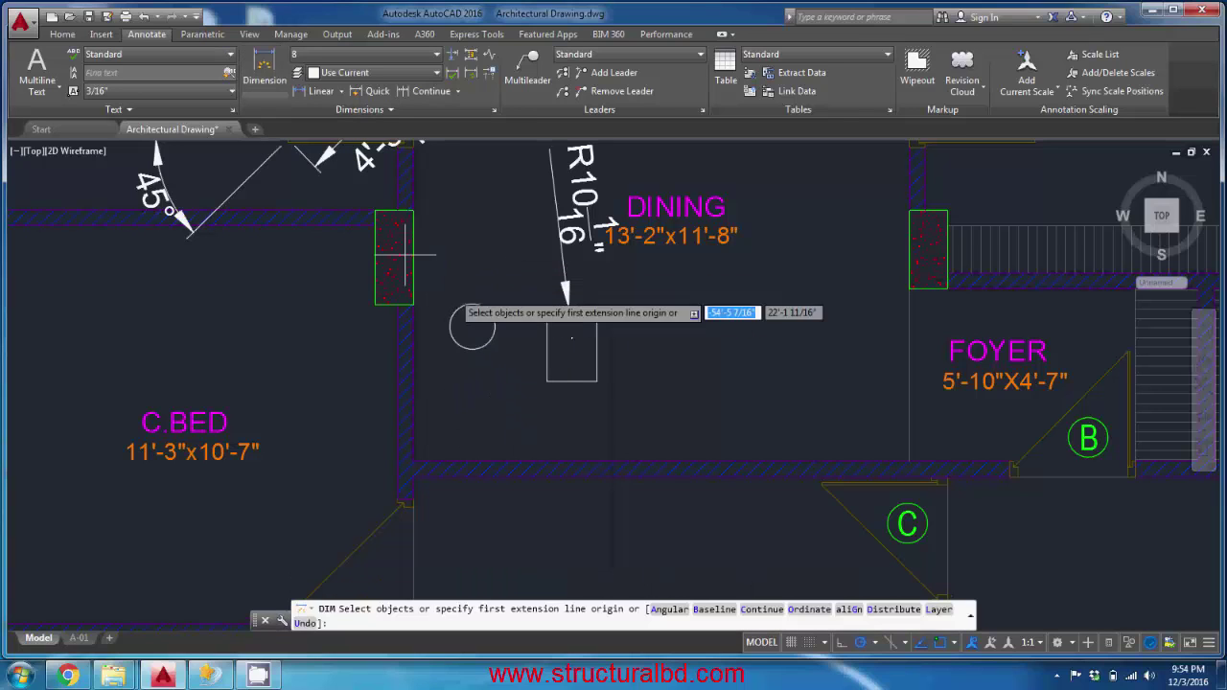
pyautogui.click(471, 327)
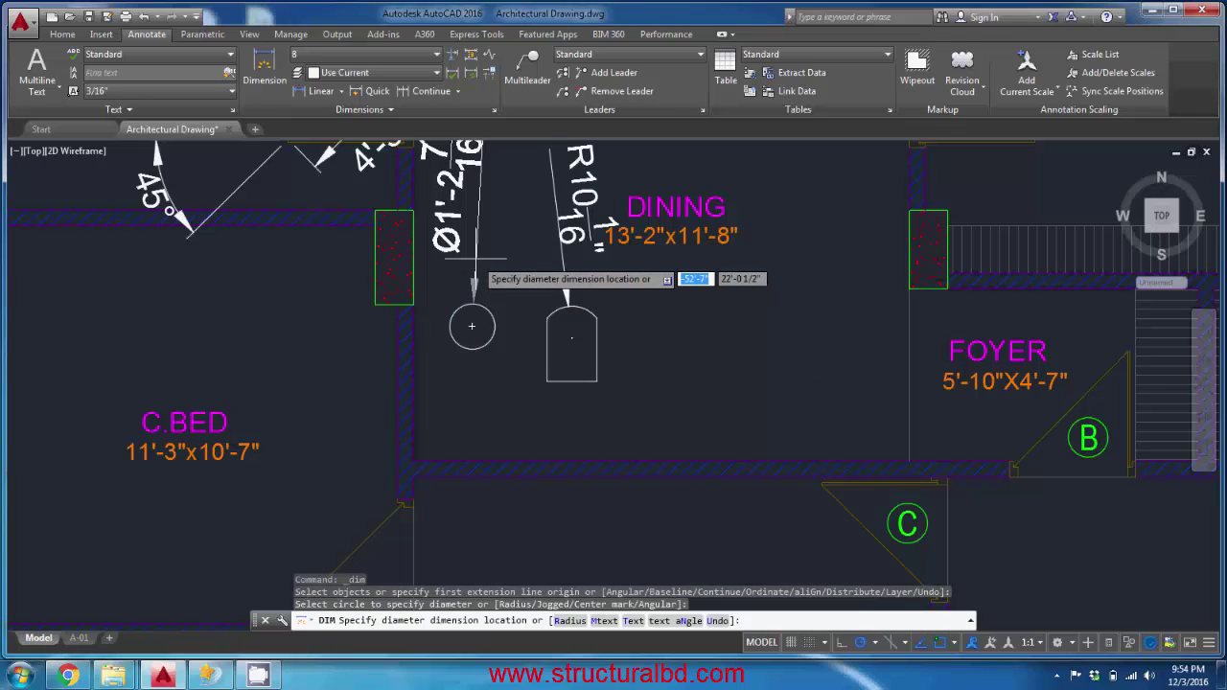
pyautogui.click(473, 244)
pyautogui.moveTo(528, 283); pyautogui.dragTo(541, 356, button='middle')
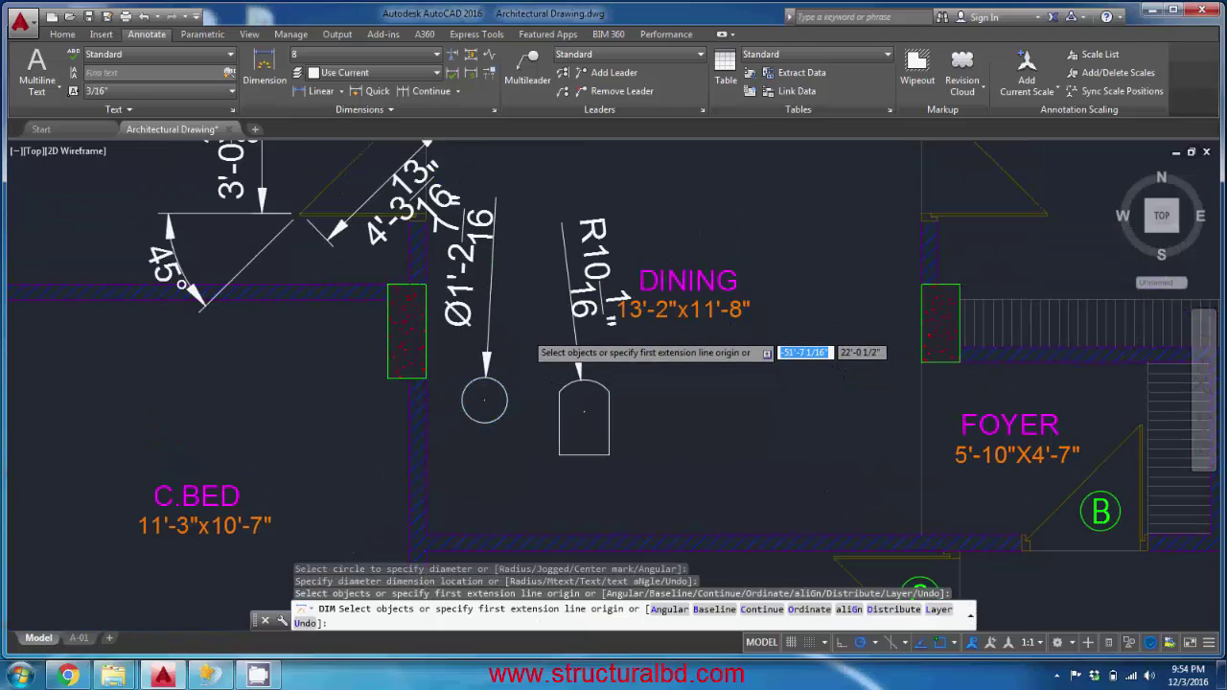
pyautogui.press('Return')
# Move the text of the 1'-0" dimension over the column beside KITCHEN onto a leader, just right of the overlapping 8" text.
pyautogui.scroll(-3, 473, 328)
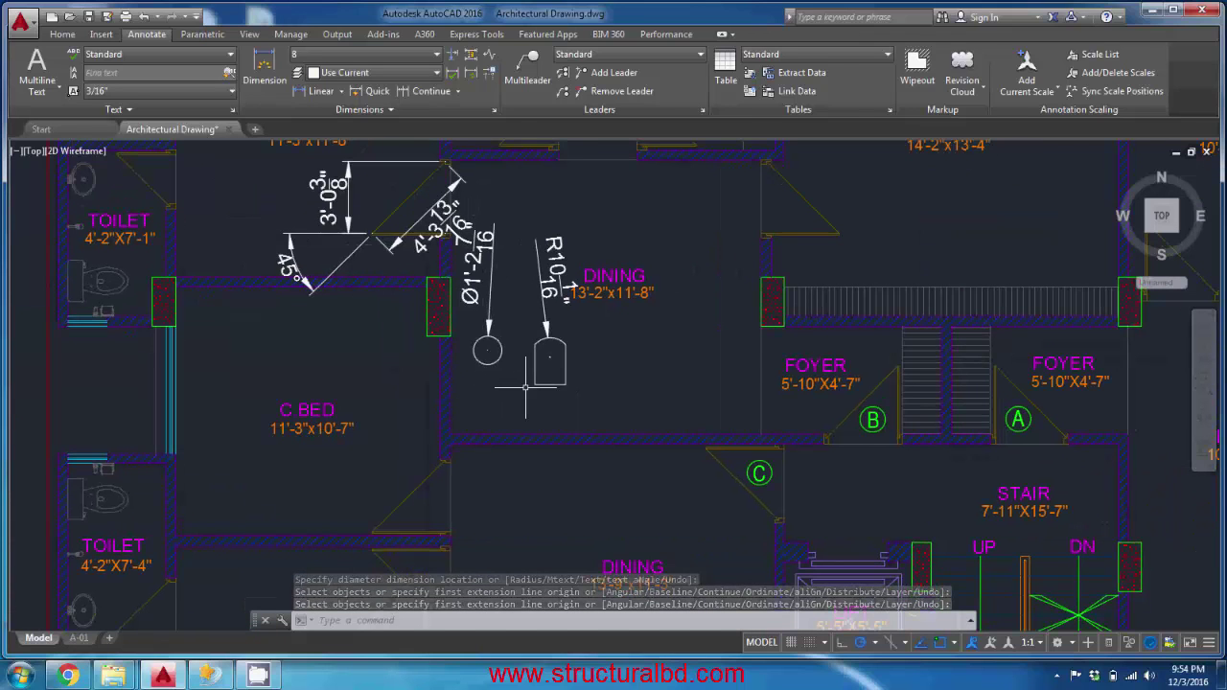
pyautogui.scroll(-2, 525, 388)
pyautogui.moveTo(526, 389)
pyautogui.mouseDown(button='middle')
pyautogui.moveTo(485, 426)
pyautogui.moveTo(485, 491)
pyautogui.mouseUp(button='middle')
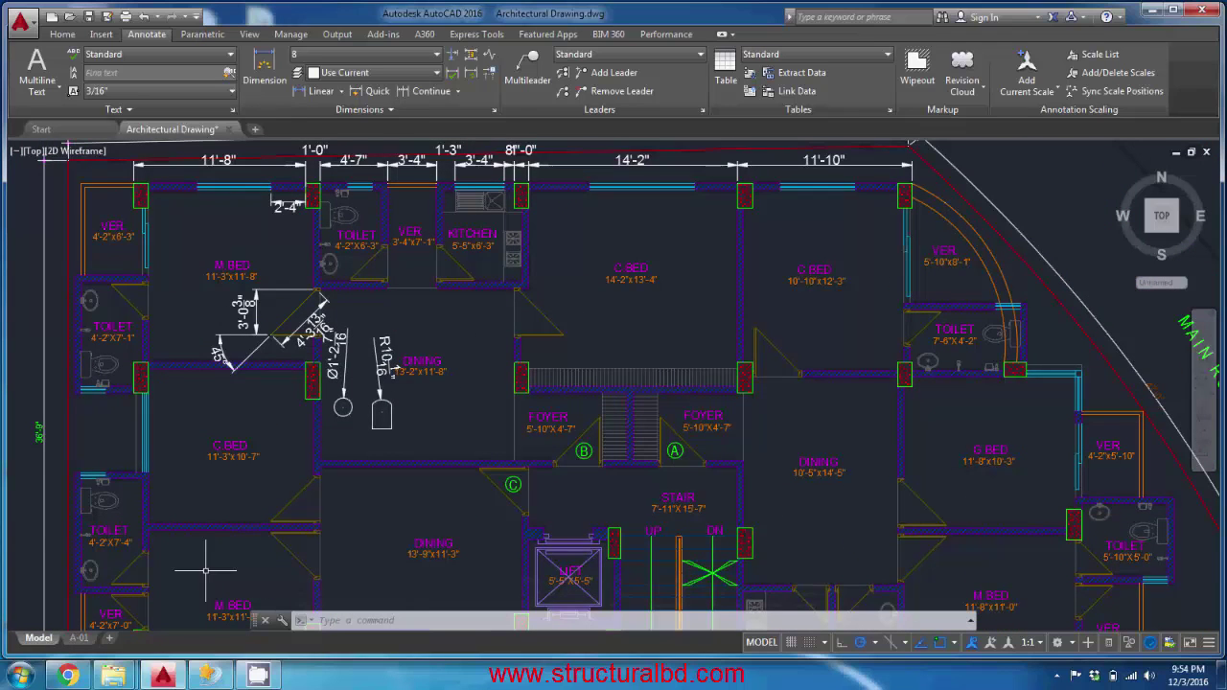
pyautogui.scroll(3, 1120, 237)
pyautogui.scroll(2, 407, 288)
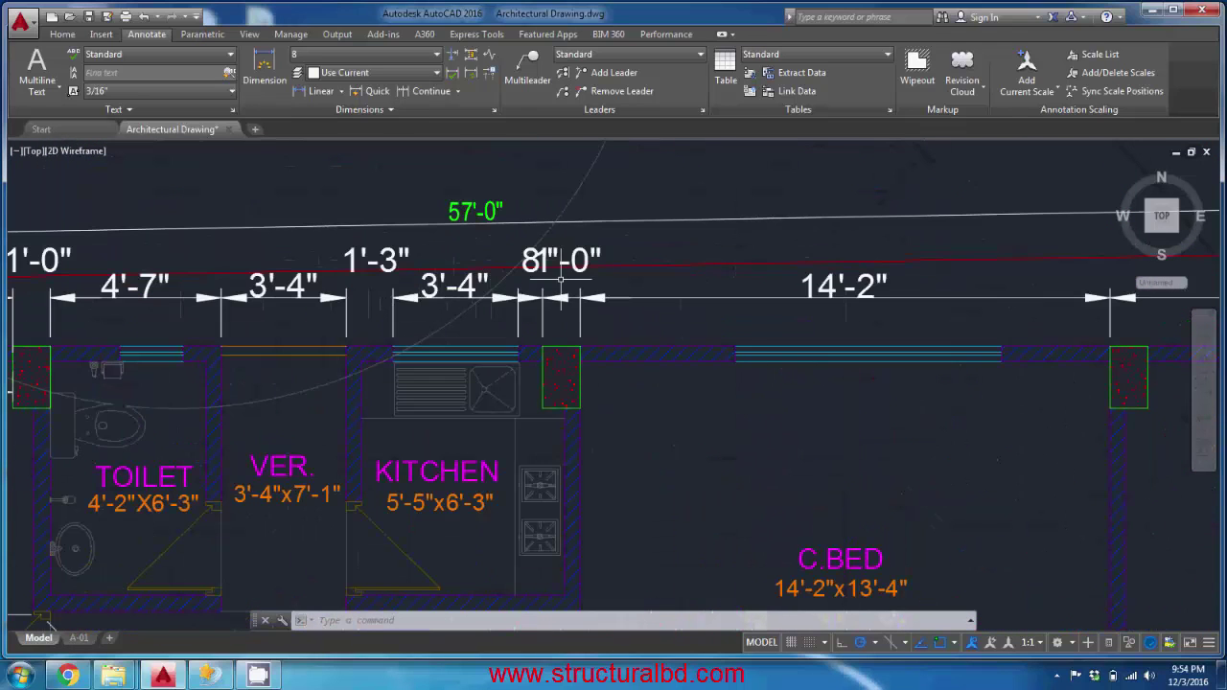
pyautogui.scroll(2, 579, 281)
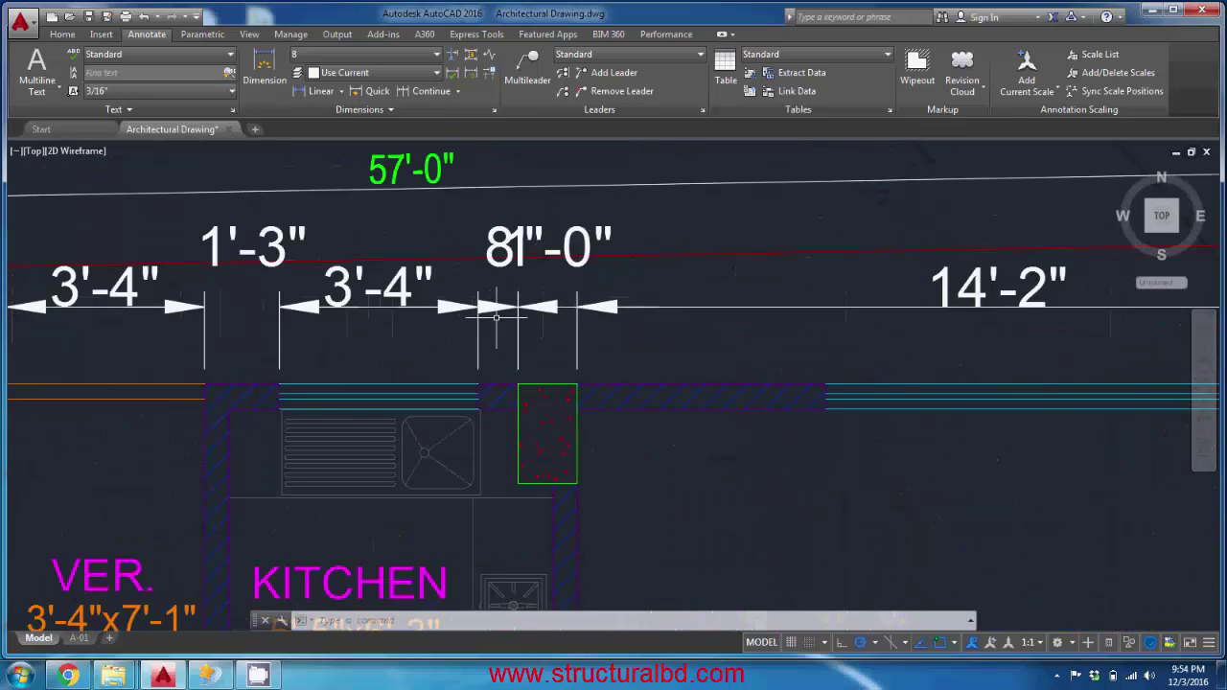
pyautogui.moveTo(497, 317); pyautogui.dragTo(512, 333, button='middle')
pyautogui.moveTo(593, 332); pyautogui.dragTo(560, 298, button='middle')
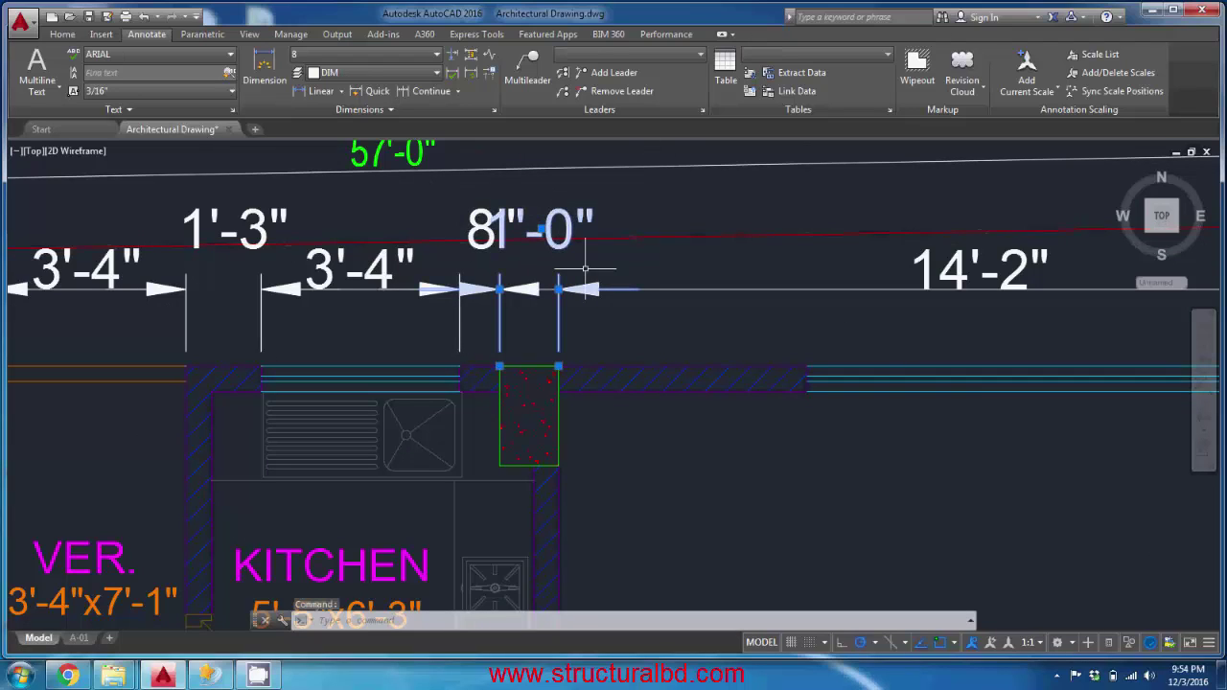
pyautogui.rightClick(542, 231)
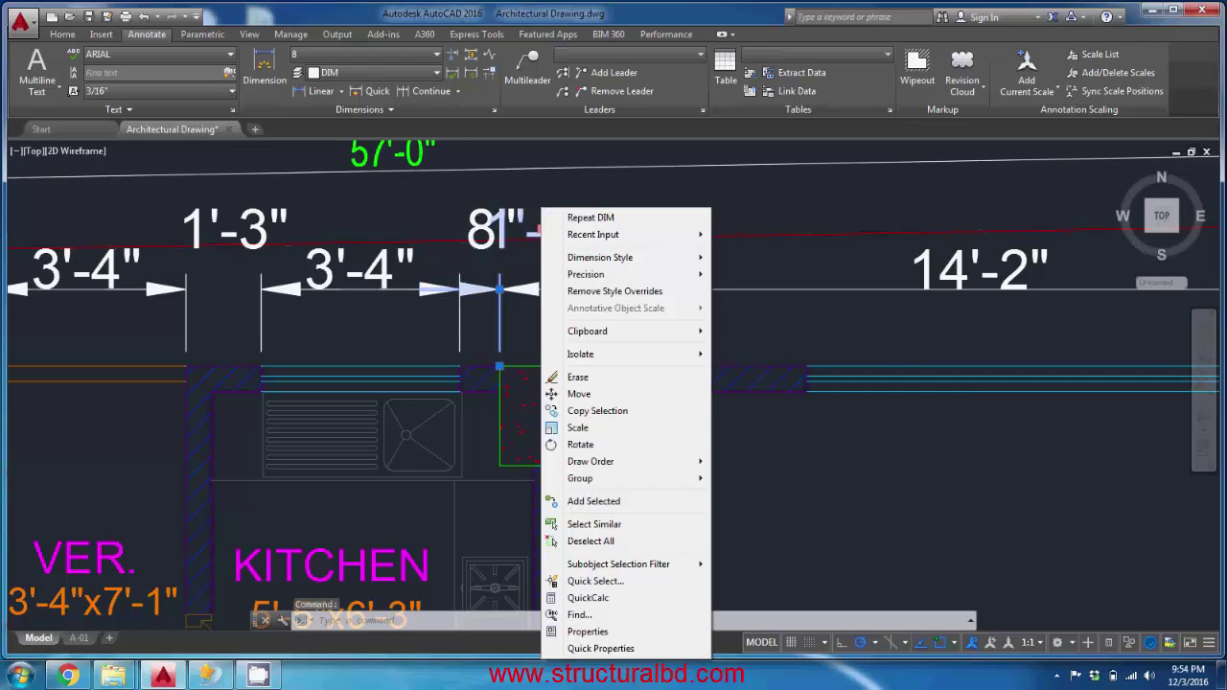
pyautogui.press('Escape')
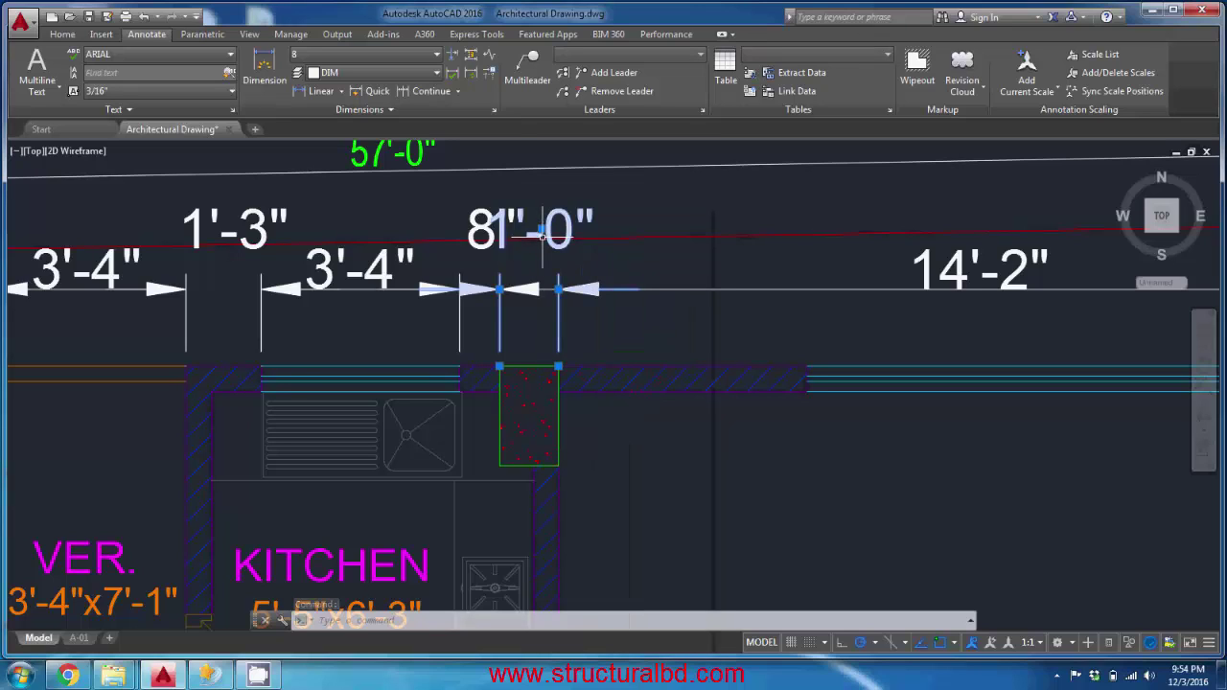
pyautogui.click(542, 232)
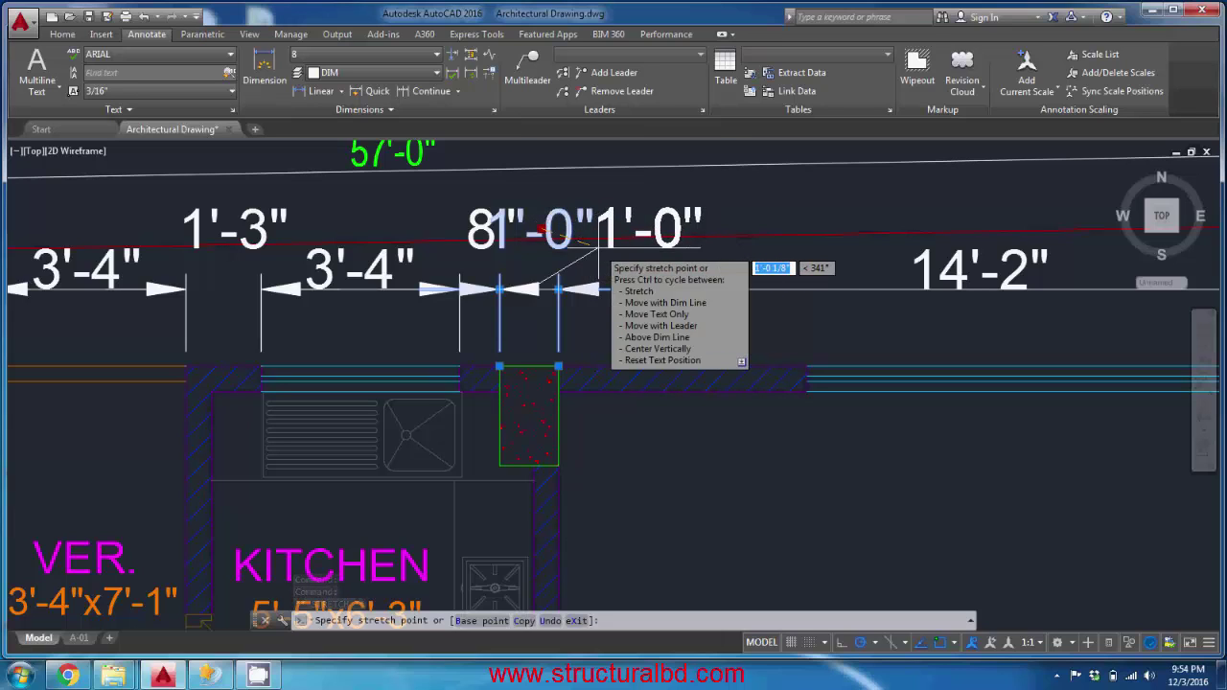
pyautogui.click(592, 253)
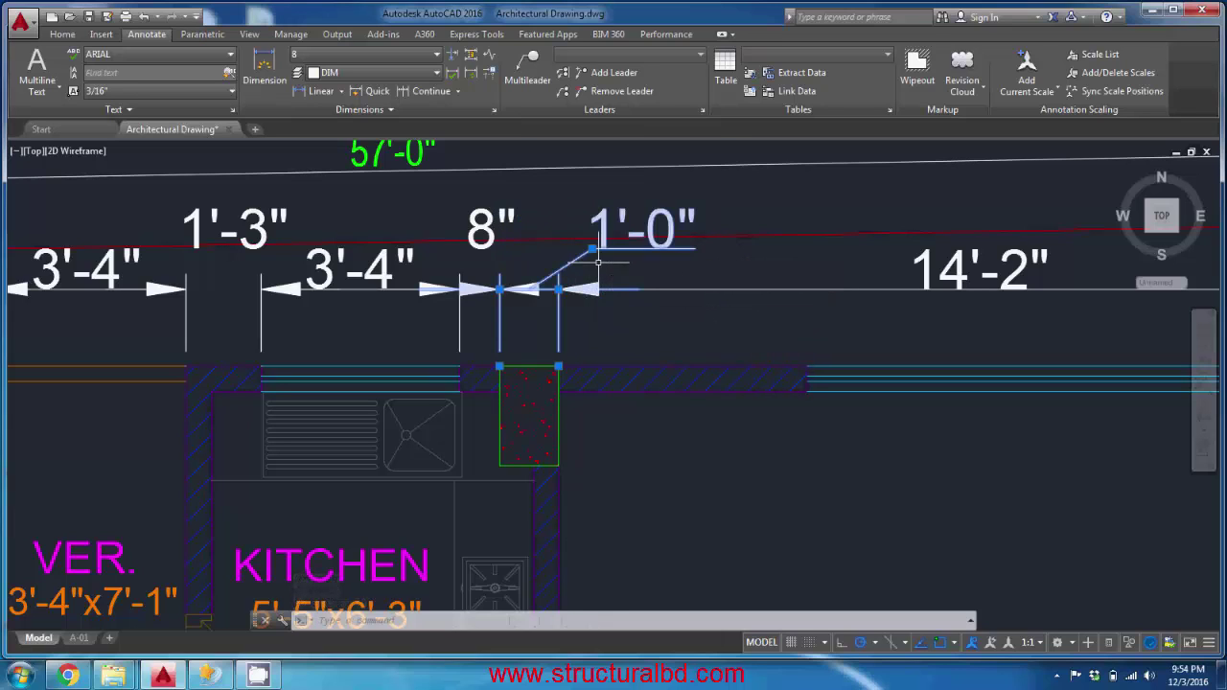
pyautogui.click(592, 253)
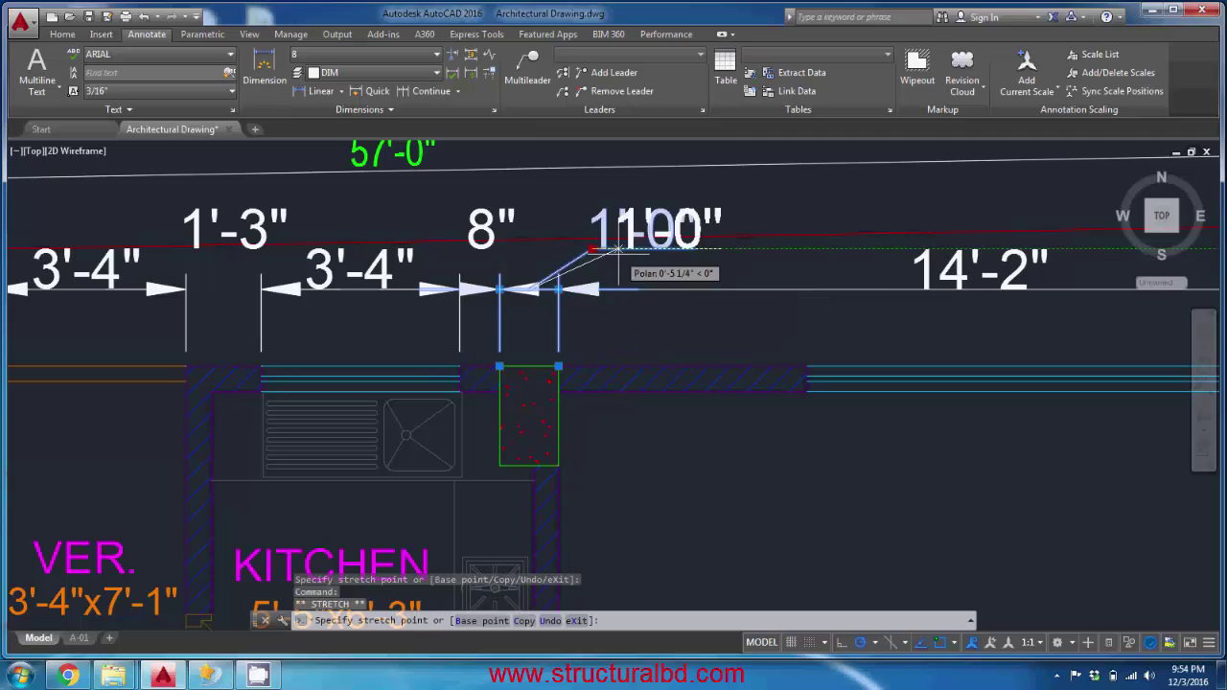
pyautogui.click(543, 253)
pyautogui.moveTo(551, 255); pyautogui.dragTo(549, 303, button='middle')
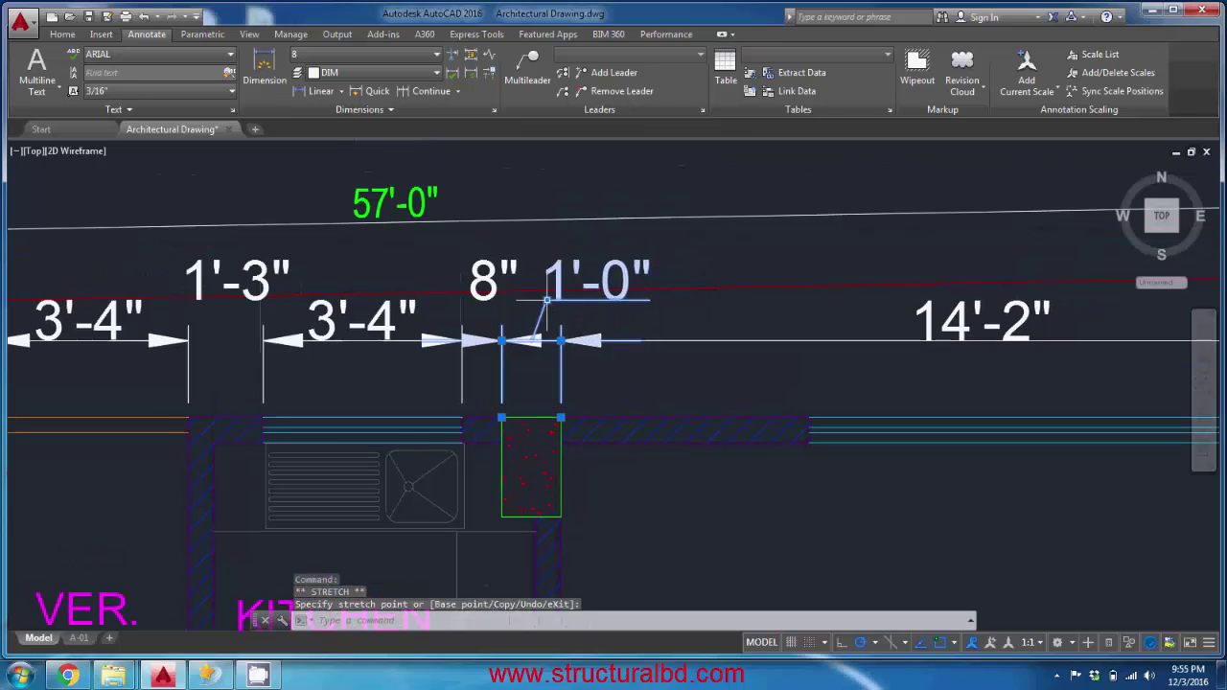
# Stretch the leader text of the 1'-0" column dimension beside KITCHEN up above the 57'-0" dimension line.
pyautogui.moveTo(547, 301)
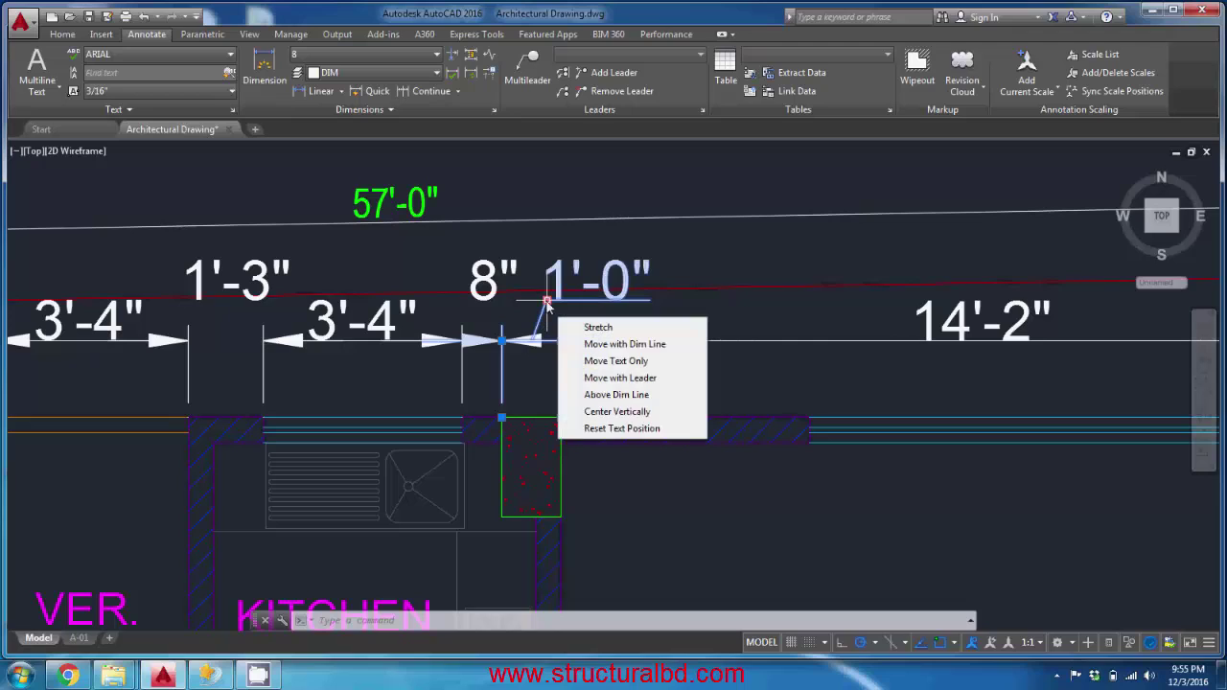
pyautogui.click(598, 328)
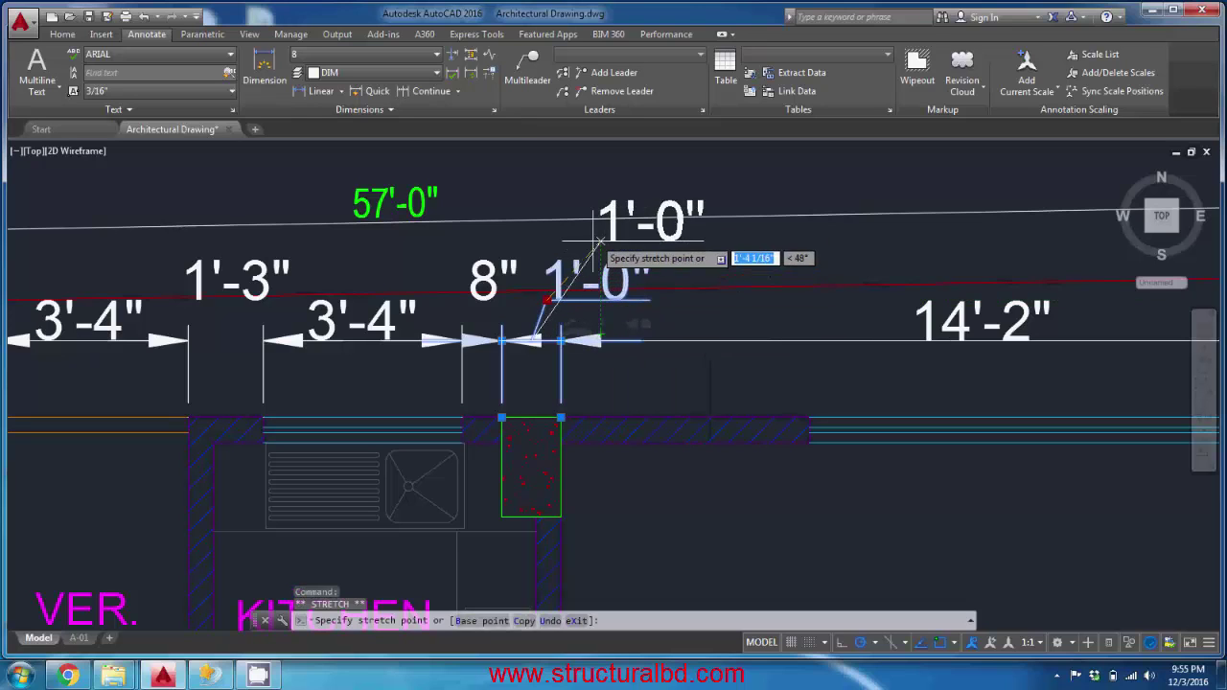
pyautogui.click(628, 186)
pyautogui.moveTo(643, 294); pyautogui.dragTo(605, 341, button='middle')
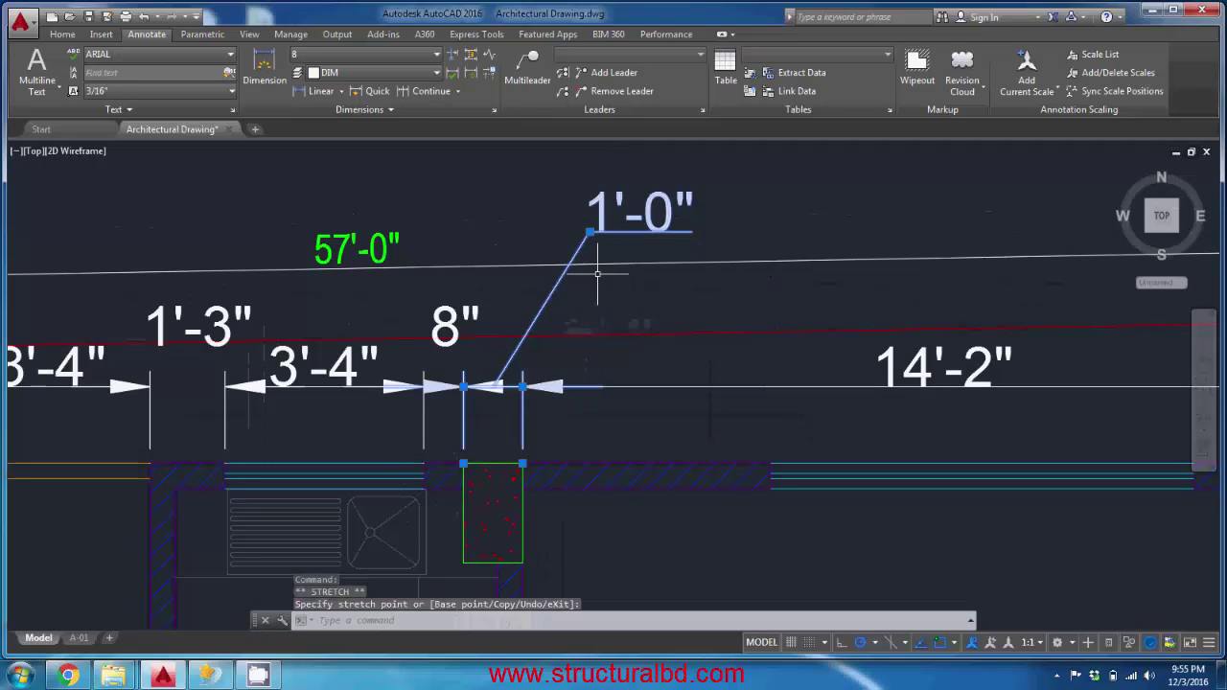
pyautogui.press('Escape')
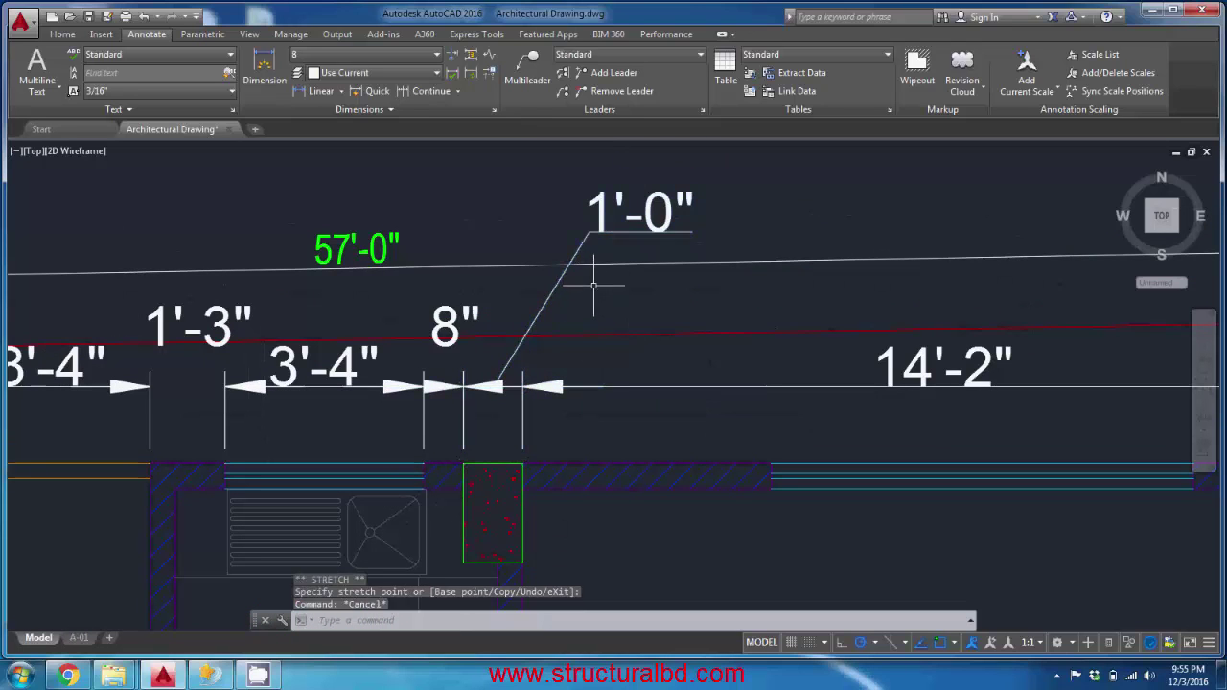
# Examine the dimensions across the whole typical floor layout plan.
pyautogui.scroll(-5, 517, 307)
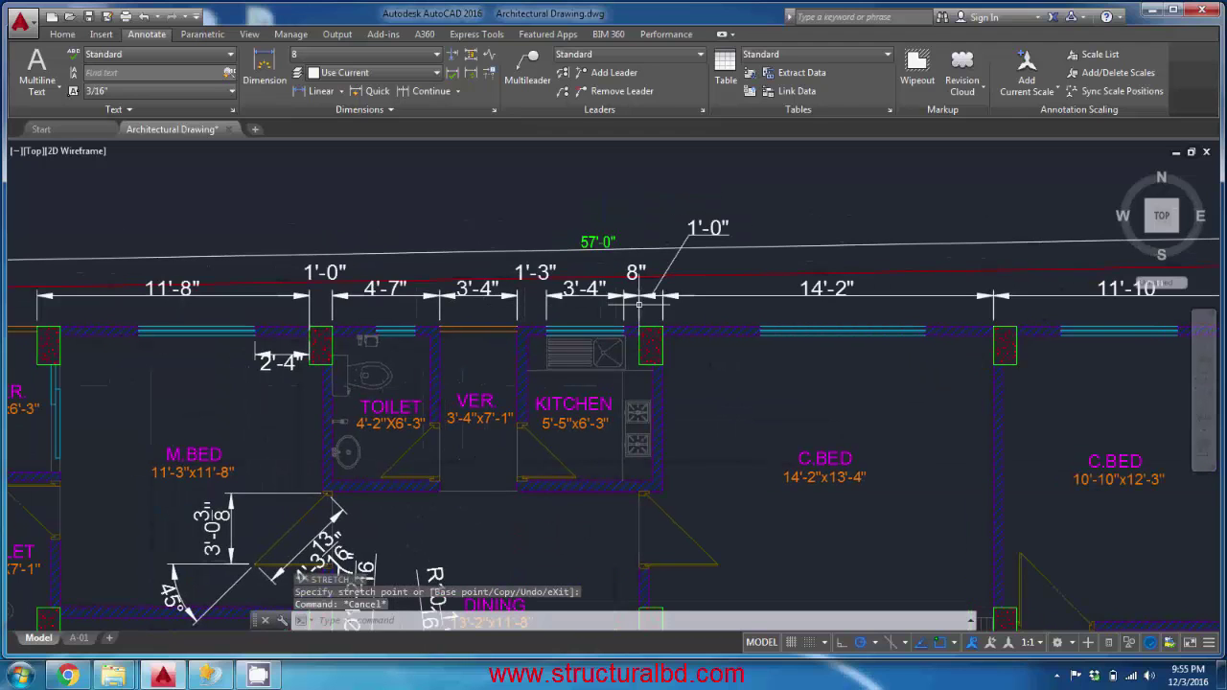
pyautogui.moveTo(638, 305); pyautogui.dragTo(741, 288, button='middle')
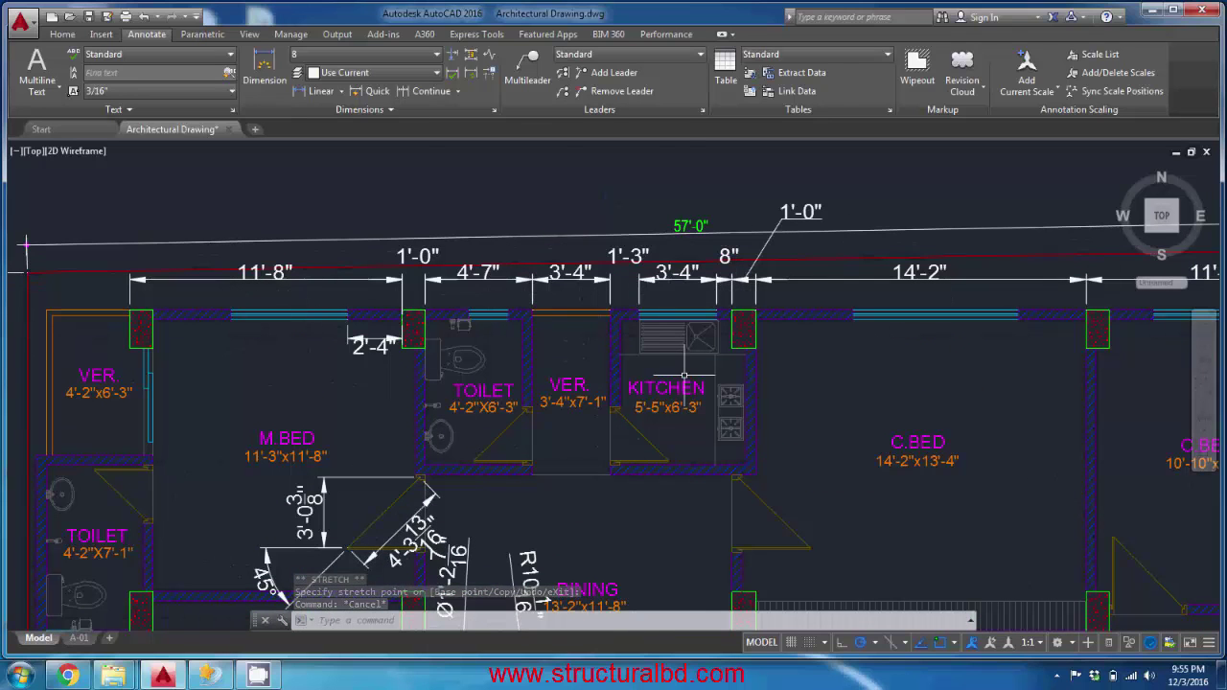
pyautogui.scroll(-6, 684, 377)
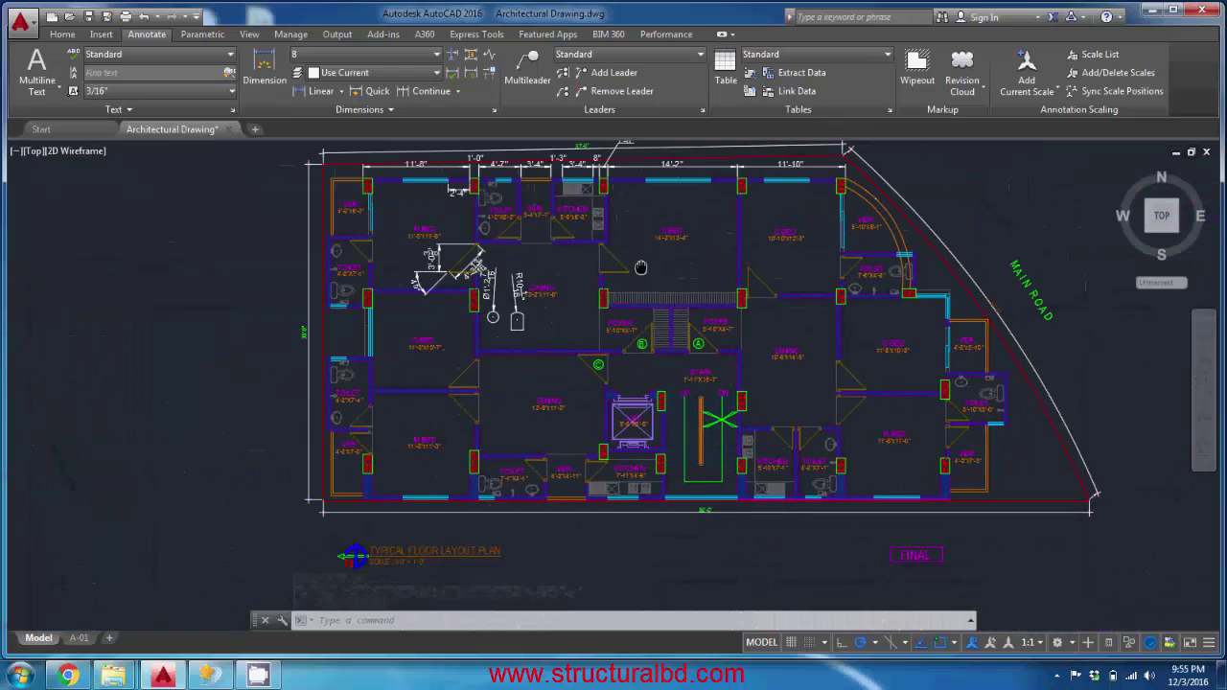
pyautogui.scroll(2, 640, 267)
pyautogui.scroll(-2, 592, 338)
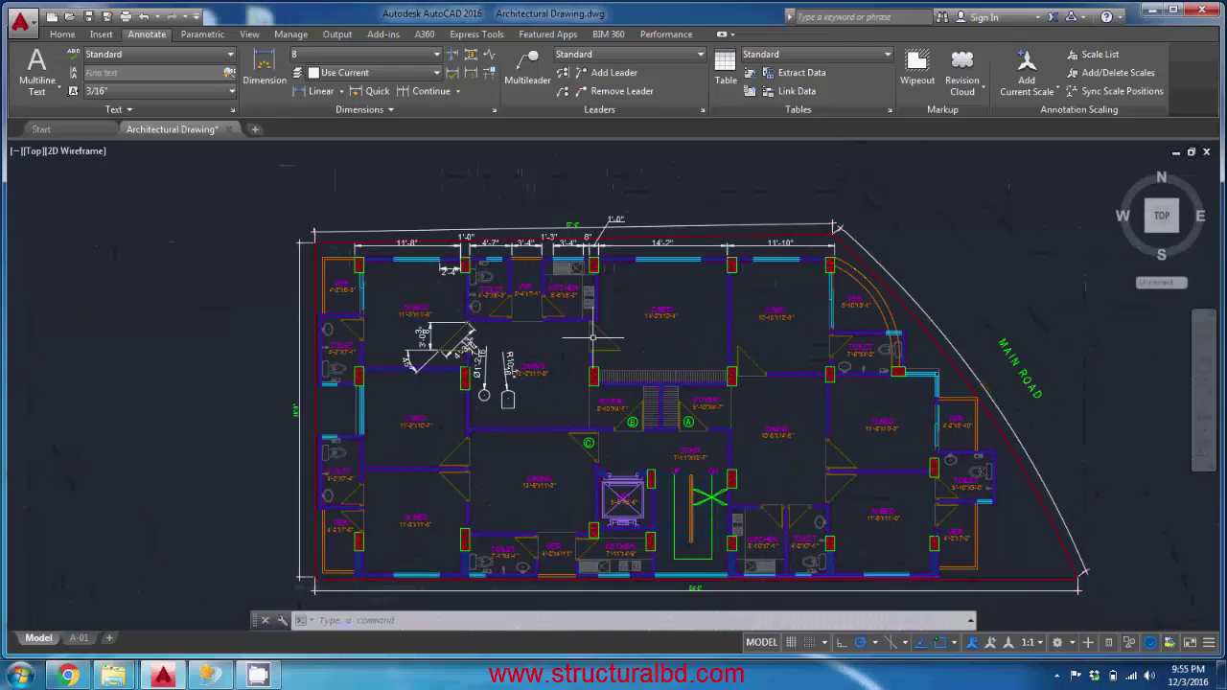
pyautogui.moveTo(592, 338); pyautogui.dragTo(556, 358, button='middle')
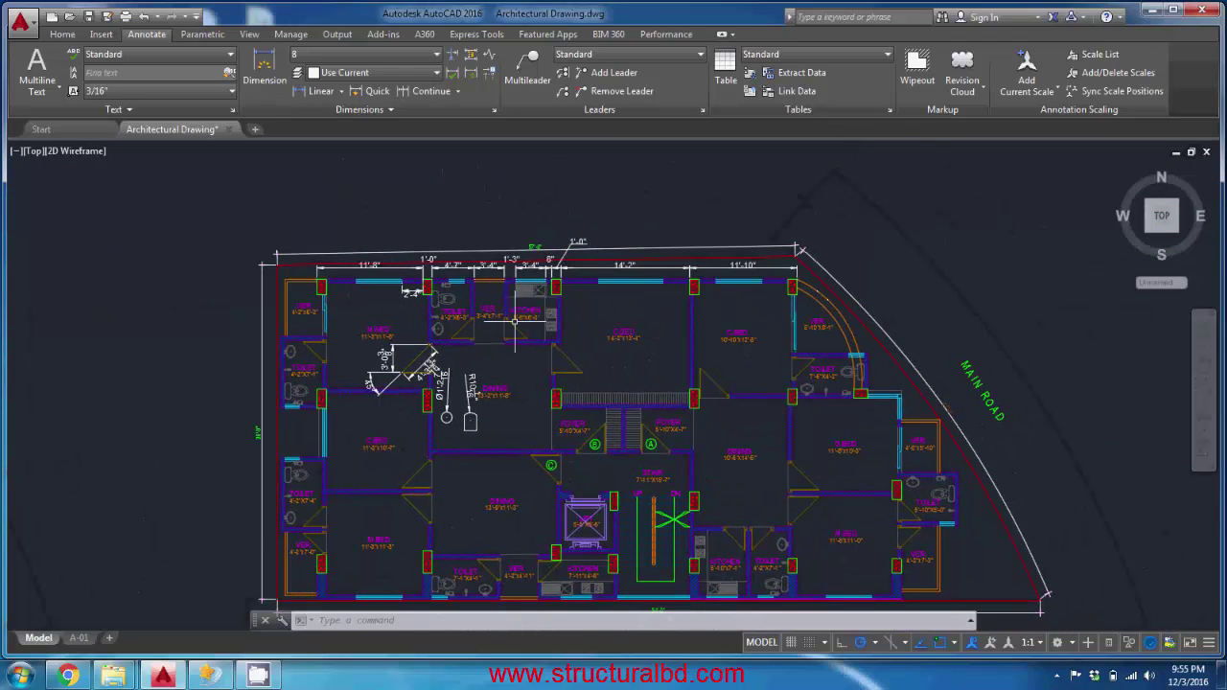
pyautogui.moveTo(515, 321); pyautogui.dragTo(482, 304, button='middle')
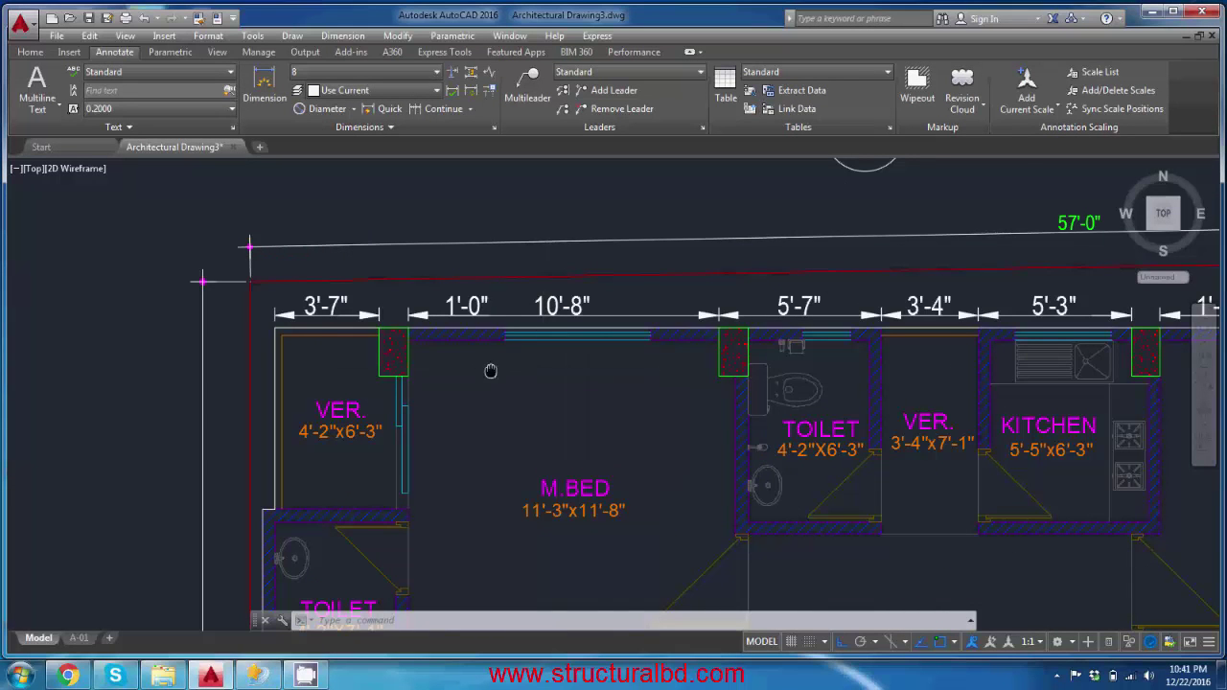
# Move only the text of the 1'-0" dimension between VER. and M.BED so it sits directly over its column.
pyautogui.scroll(2, 506, 323)
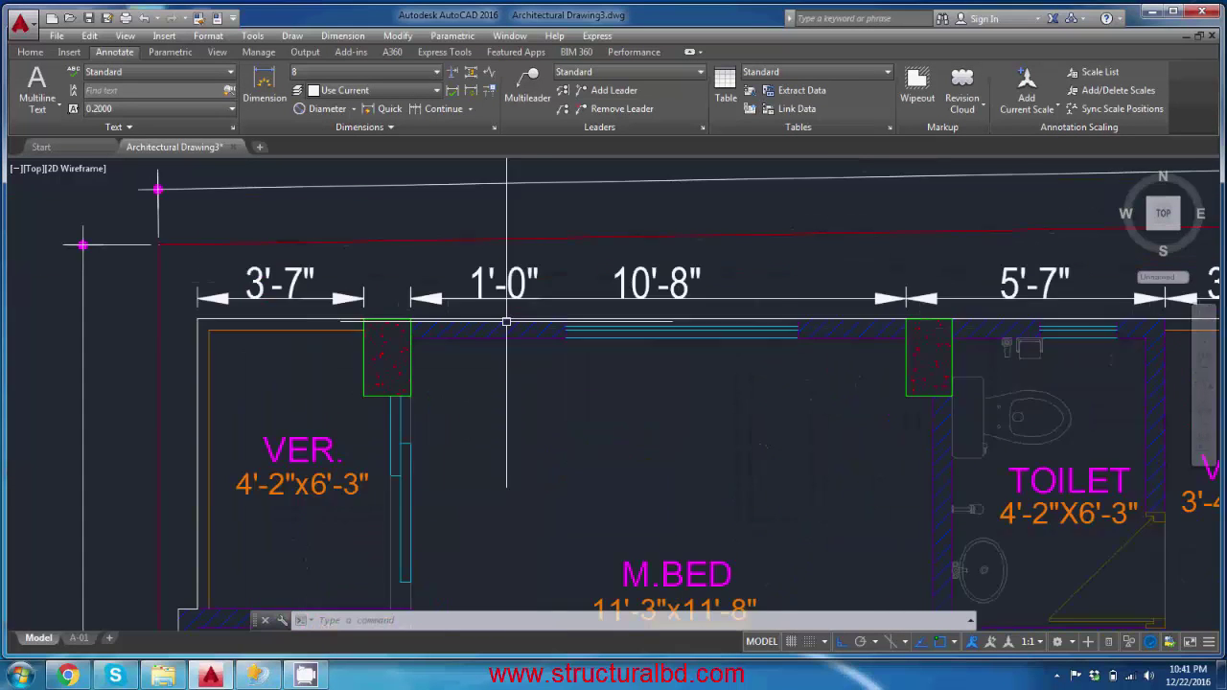
pyautogui.scroll(2, 506, 323)
pyautogui.scroll(-5, 431, 345)
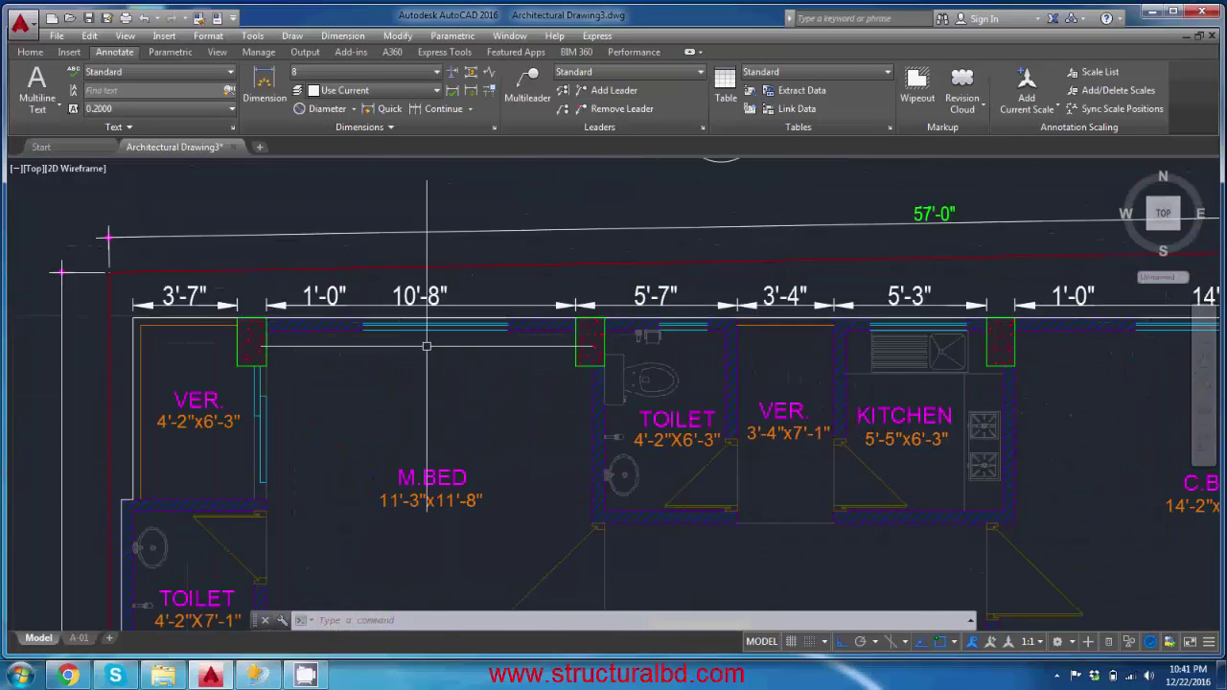
pyautogui.moveTo(427, 346); pyautogui.dragTo(547, 354, button='middle')
pyautogui.scroll(4, 361, 323)
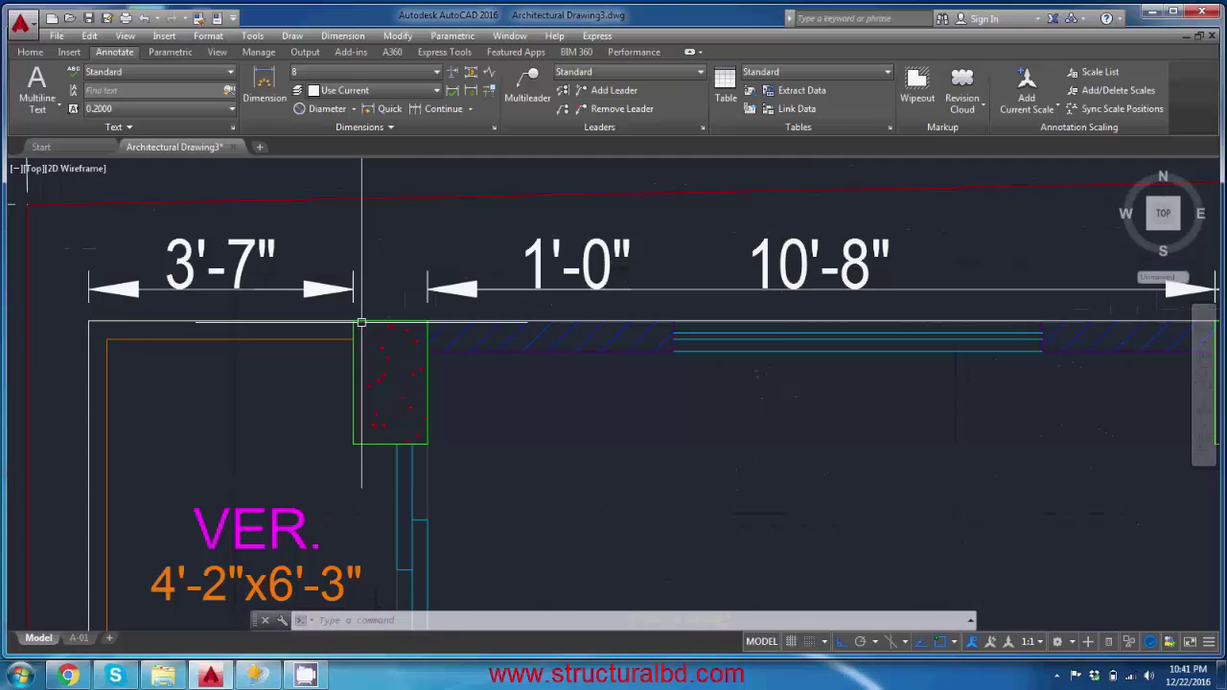
pyautogui.click(547, 248)
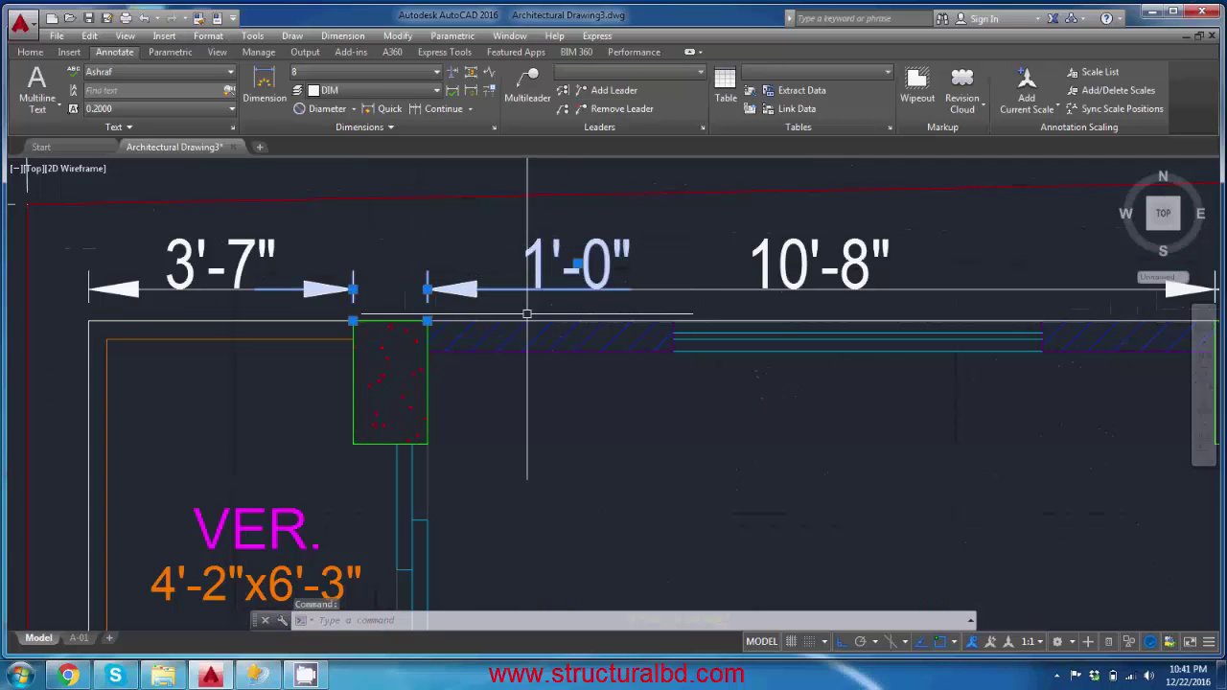
pyautogui.press('Escape')
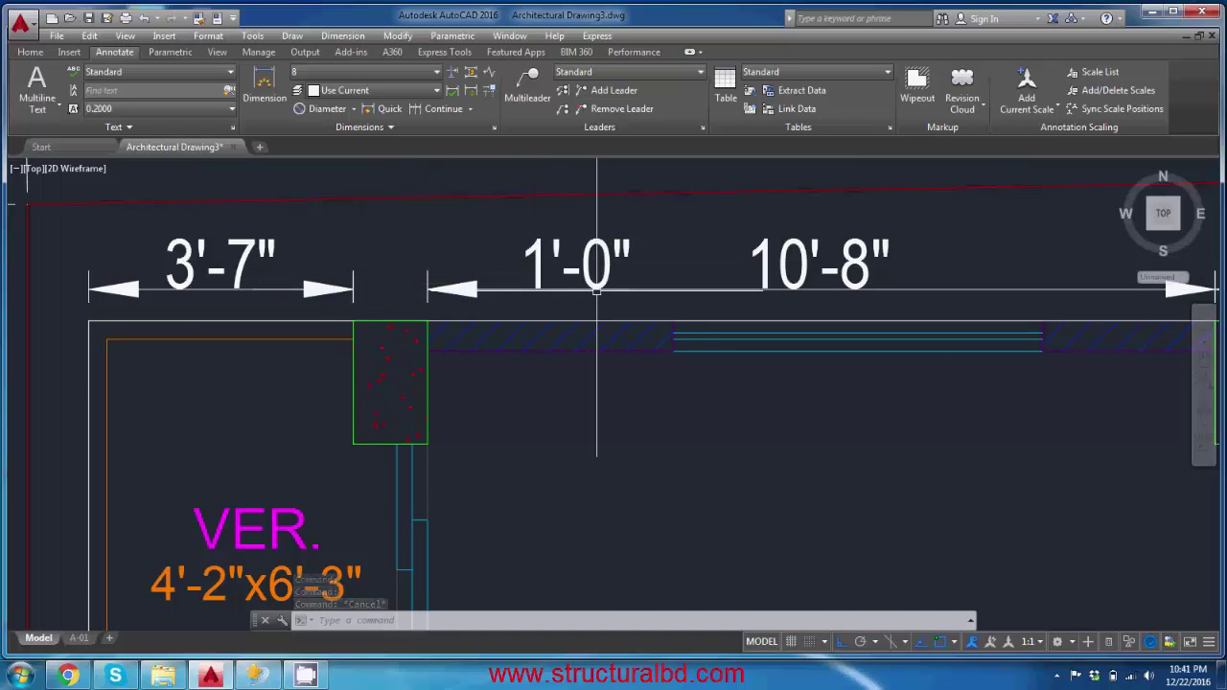
pyautogui.click(543, 252)
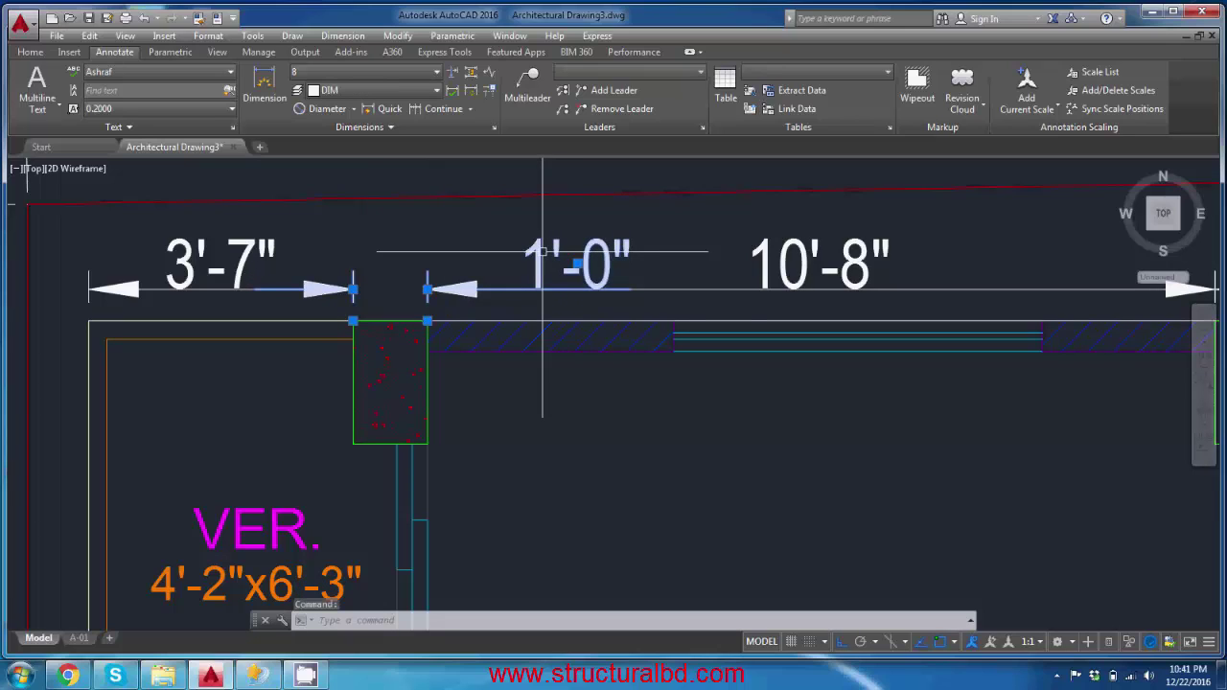
pyautogui.moveTo(578, 263)
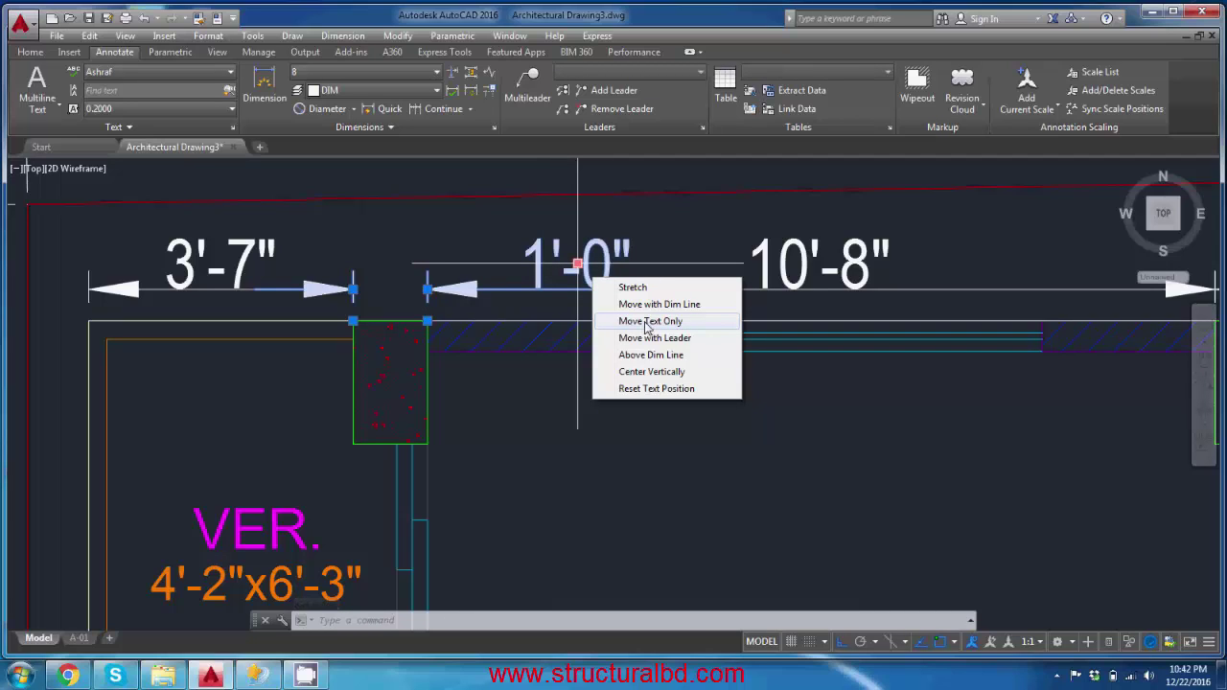
pyautogui.click(650, 322)
pyautogui.scroll(4, 394, 257)
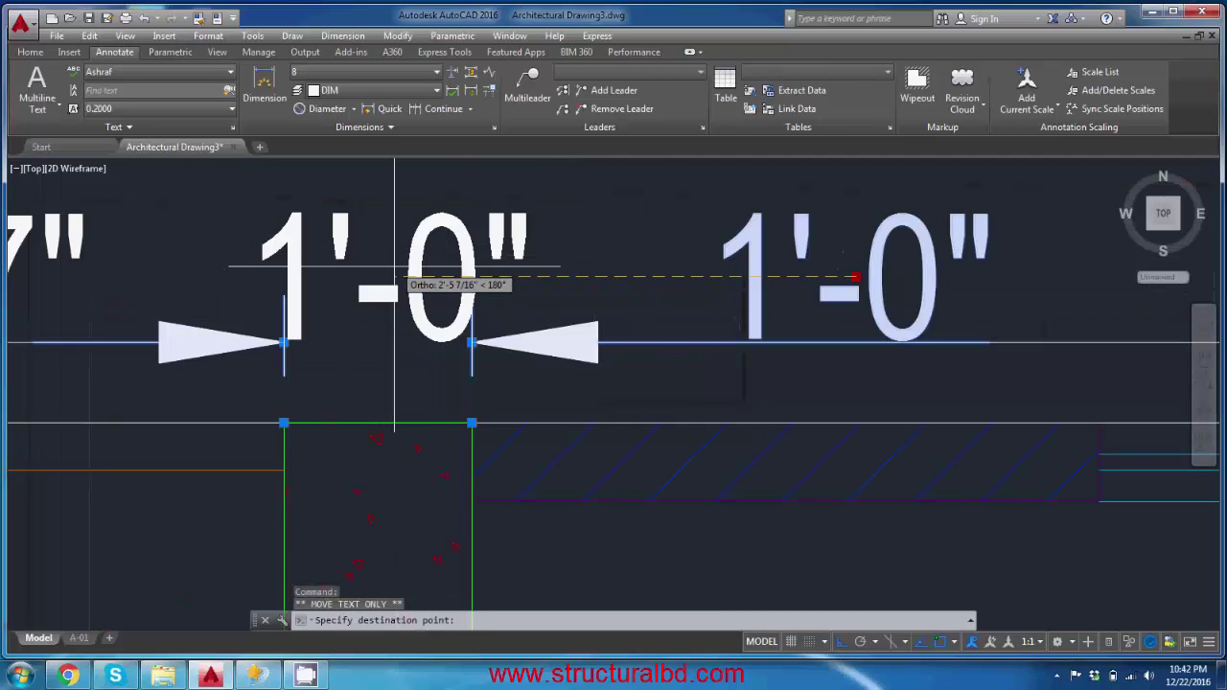
pyautogui.scroll(-4, 394, 278)
pyautogui.moveTo(391, 292); pyautogui.dragTo(342, 300, button='middle')
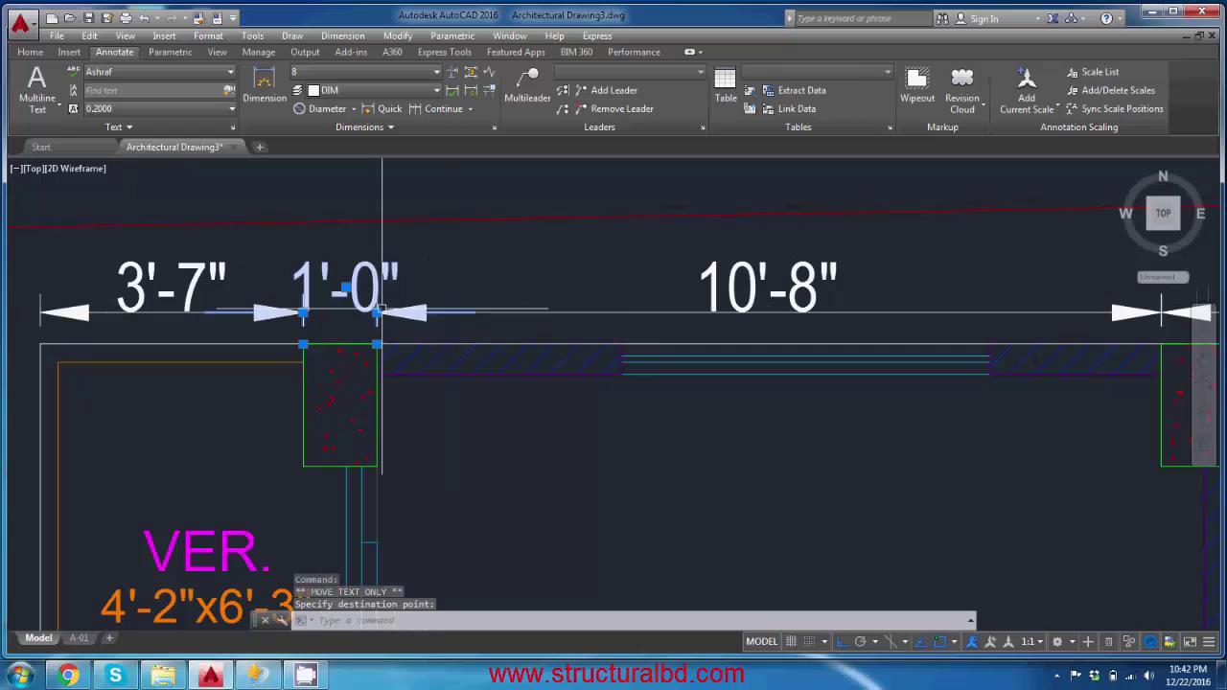
pyautogui.press('Escape')
# Move the 1'-0" text of the column beside KITCHEN with a leader to a spot just above the 57'-0" dimension line.
pyautogui.scroll(-5, 438, 351)
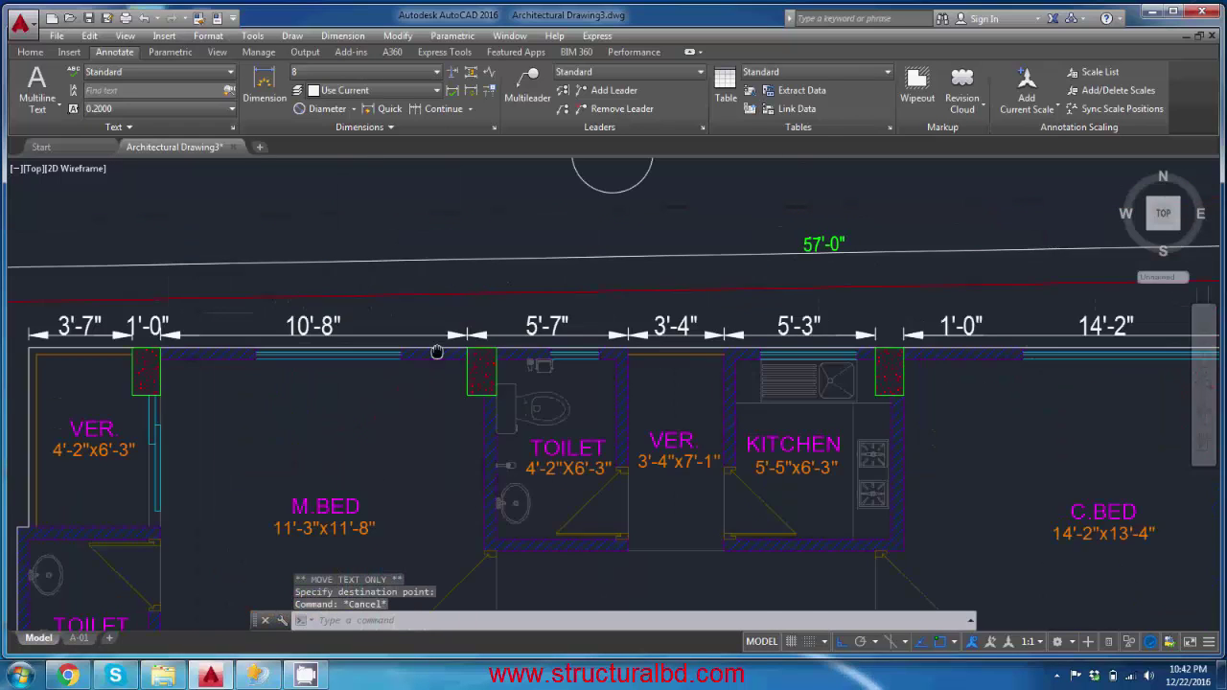
pyautogui.moveTo(438, 351); pyautogui.dragTo(343, 351, button='middle')
pyautogui.scroll(3, 751, 339)
pyautogui.scroll(2, 750, 340)
pyautogui.click(753, 305)
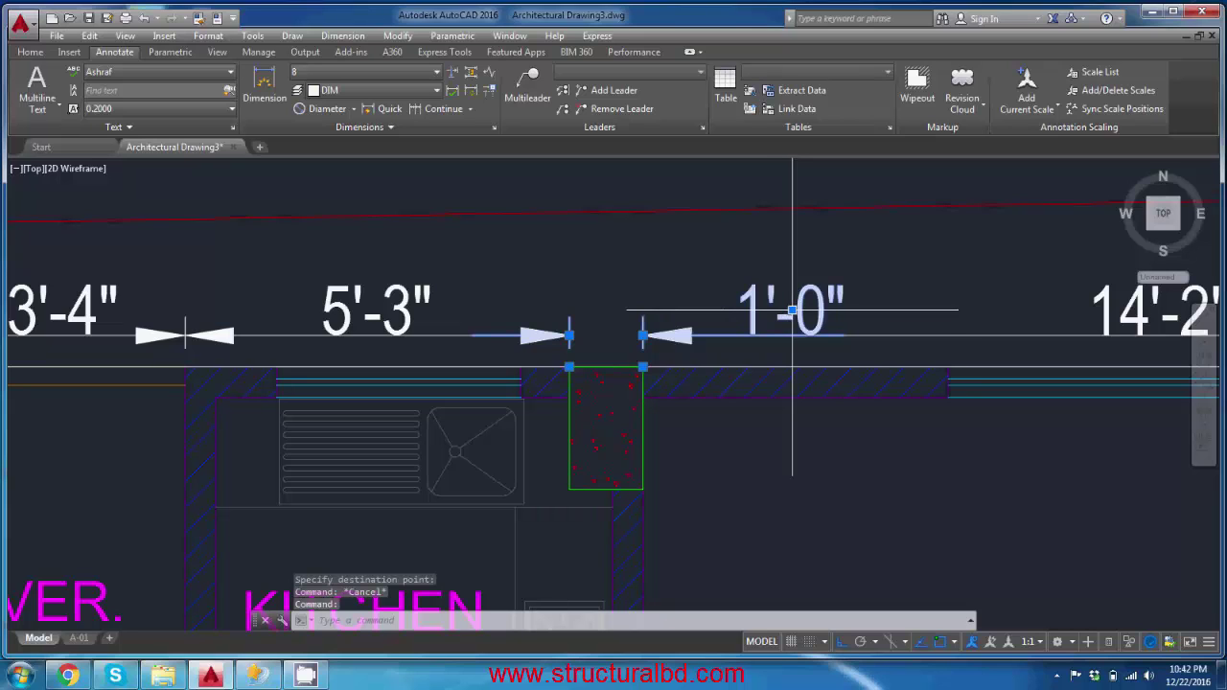
pyautogui.moveTo(792, 312)
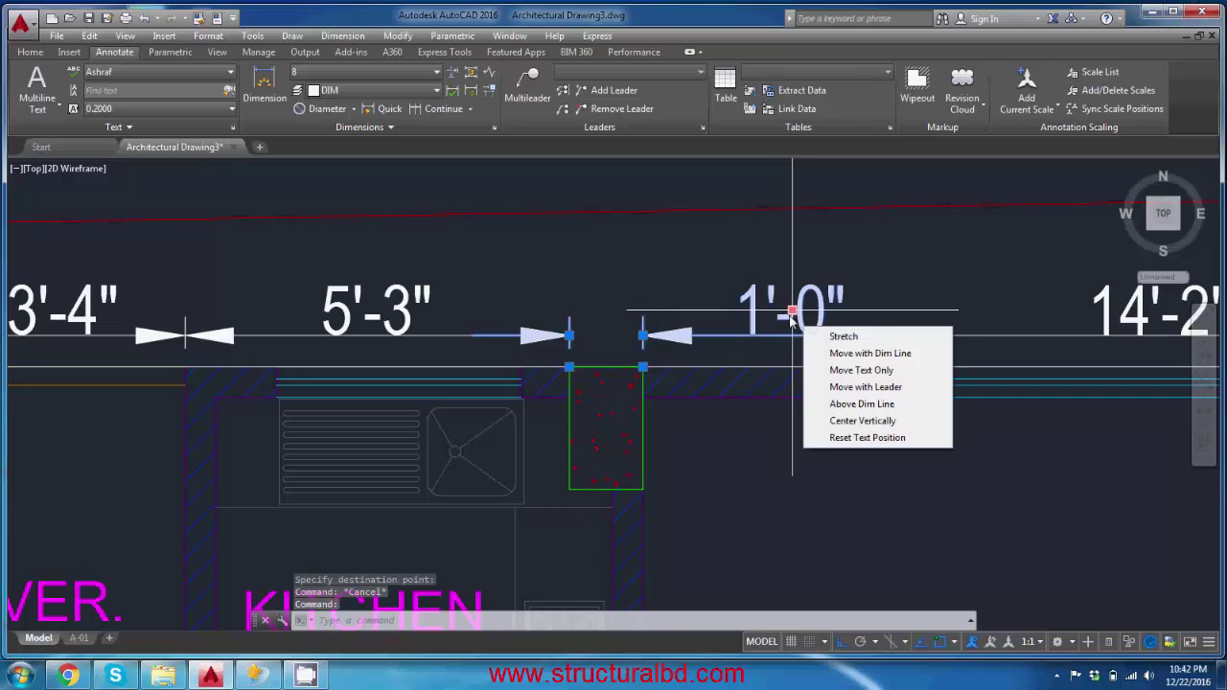
pyautogui.click(864, 387)
pyautogui.moveTo(658, 264); pyautogui.dragTo(657, 356, button='middle')
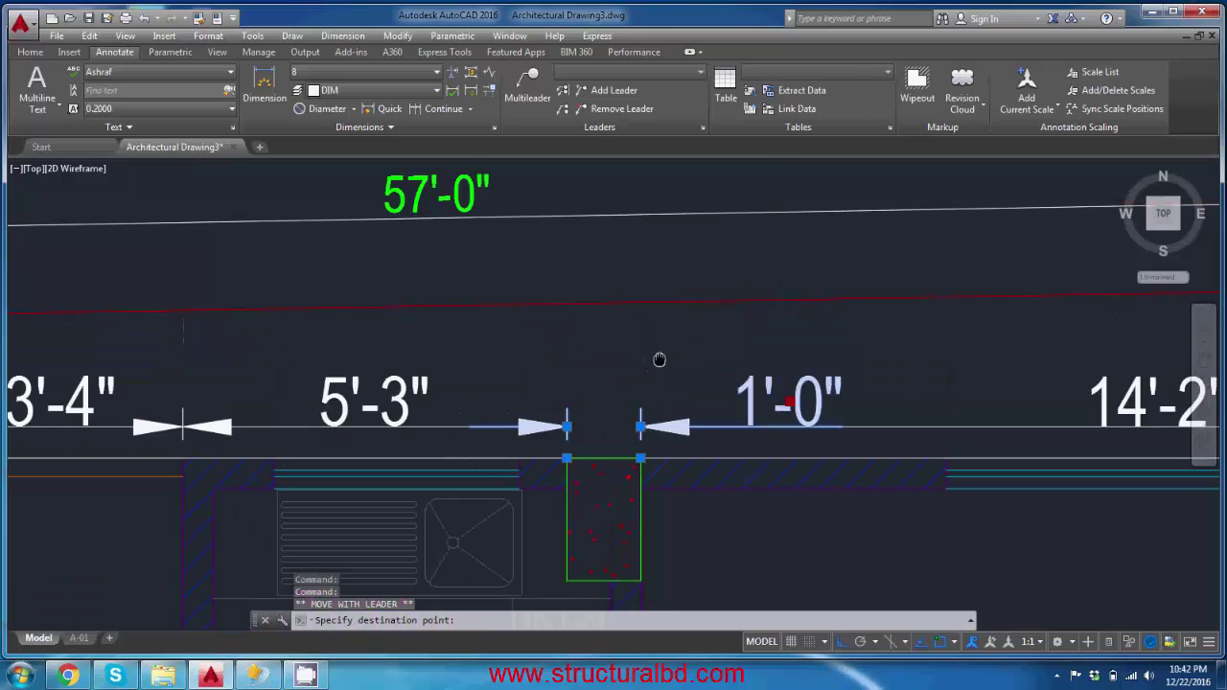
pyautogui.click(721, 238)
pyautogui.scroll(-3, 721, 239)
pyautogui.scroll(3, 673, 278)
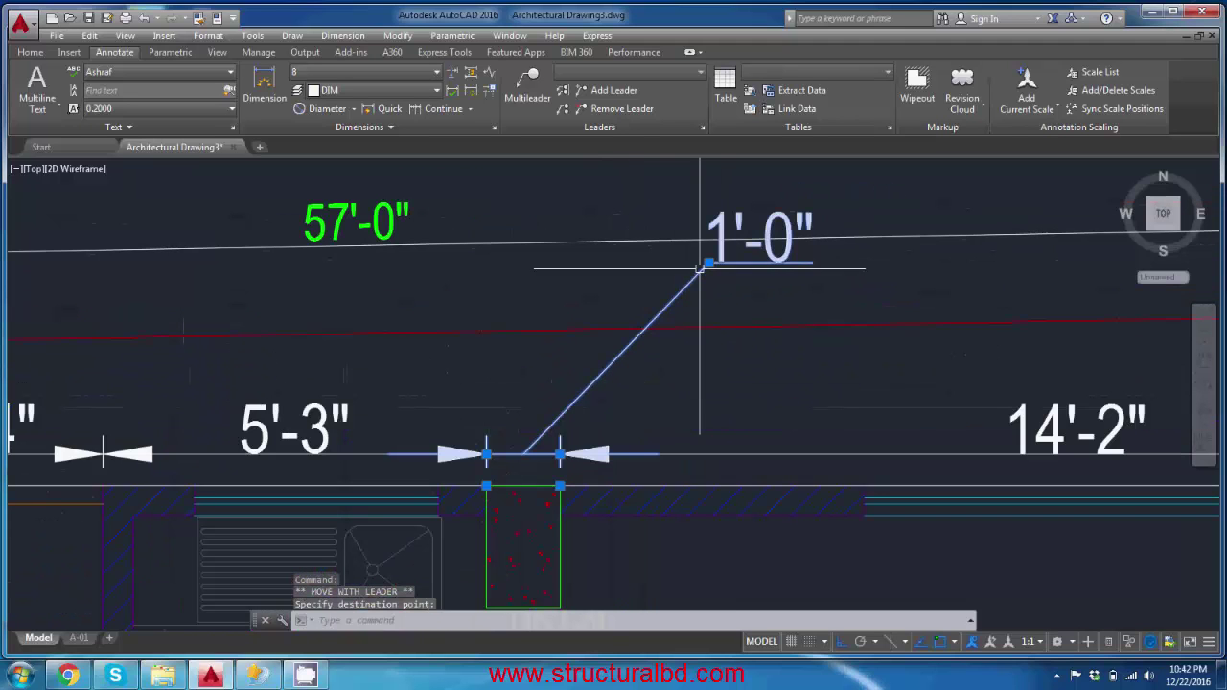
pyautogui.moveTo(652, 277); pyautogui.dragTo(599, 277, button='middle')
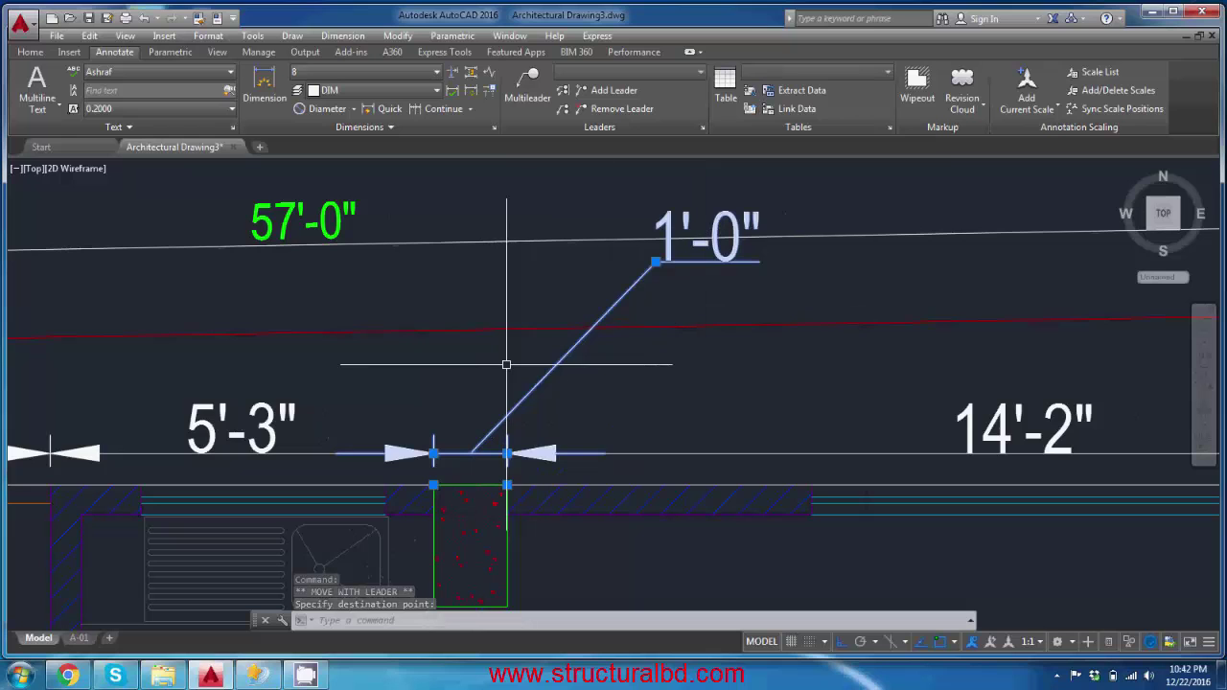
pyautogui.press('Escape')
# Examine the dimension chain above KITCHEN and the C.BED rooms, including the 1'-0" text on its leader.
pyautogui.scroll(-6, 574, 351)
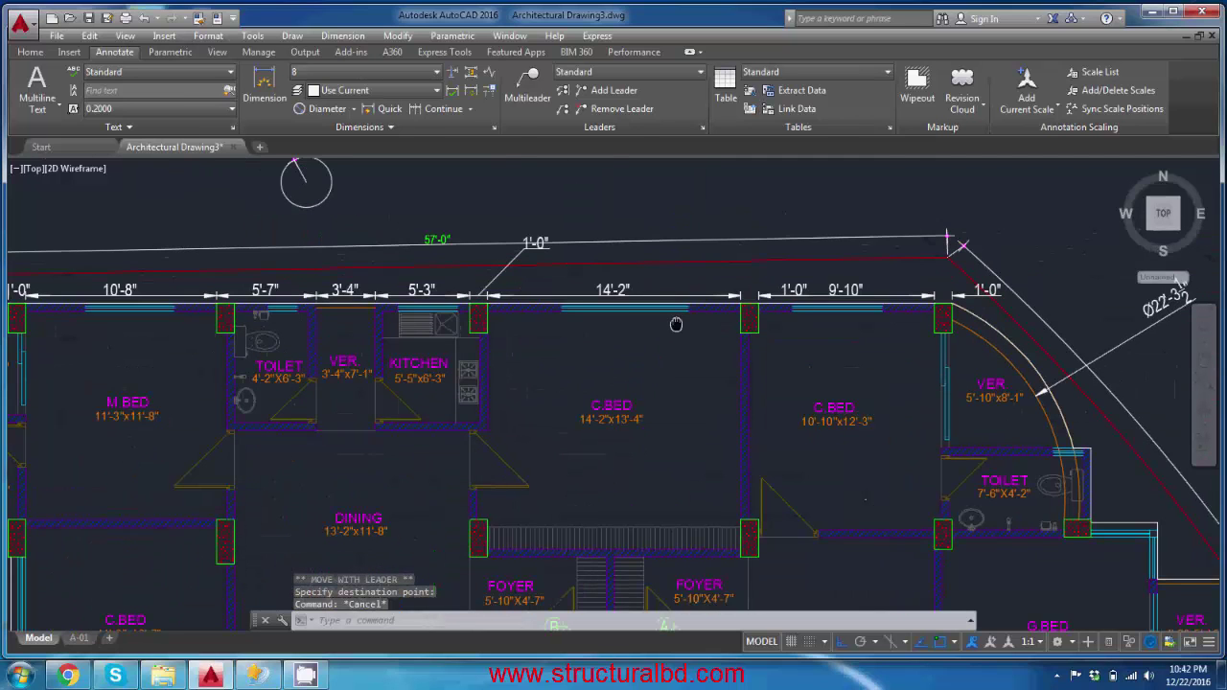
pyautogui.scroll(4, 470, 275)
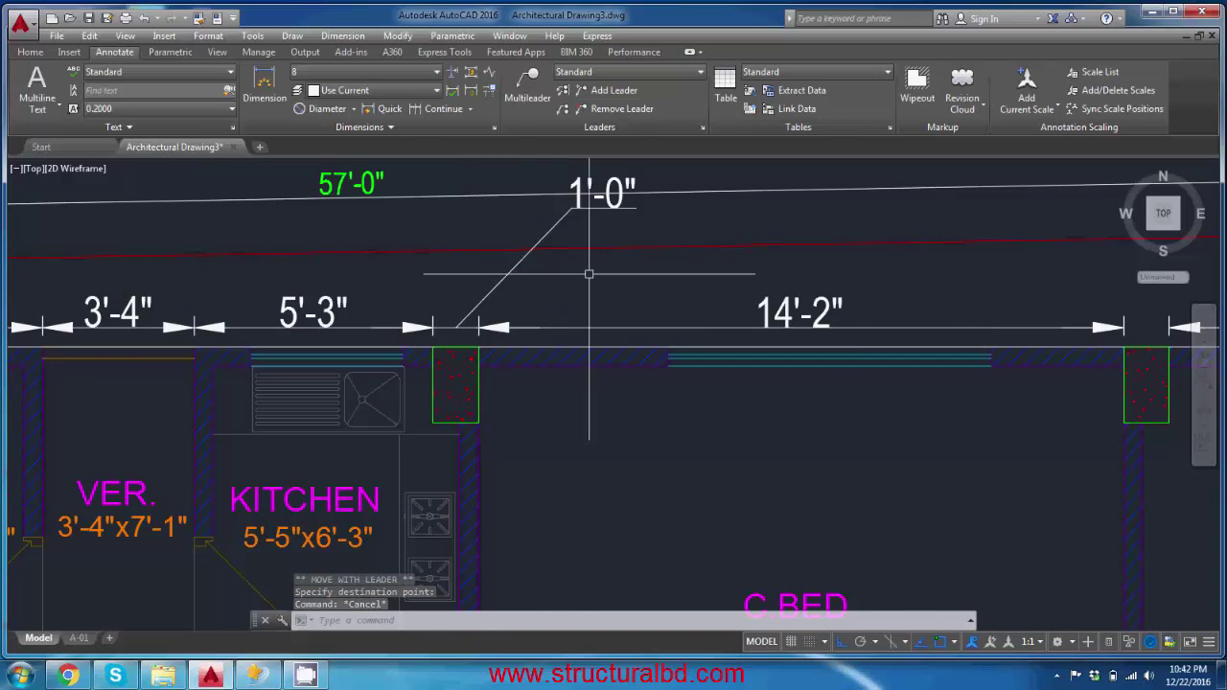
pyautogui.scroll(-3, 588, 274)
pyautogui.scroll(4, 561, 273)
pyautogui.scroll(-3, 539, 275)
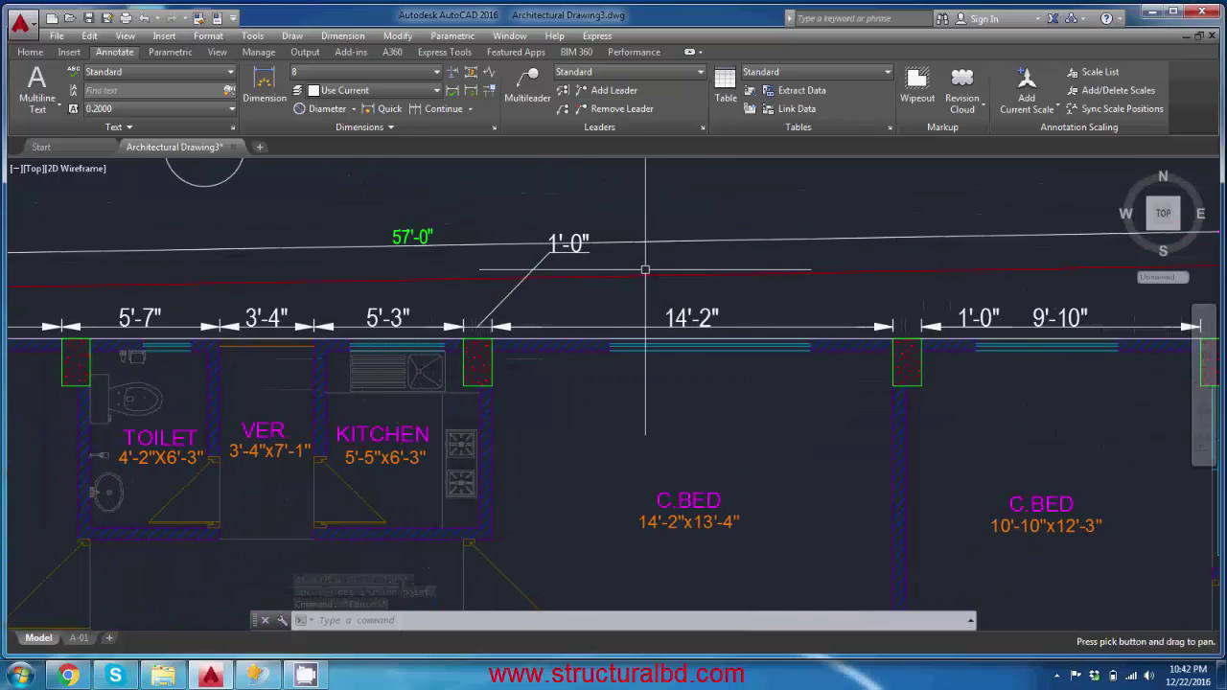
pyautogui.scroll(-2, 570, 265)
pyautogui.scroll(2, 570, 265)
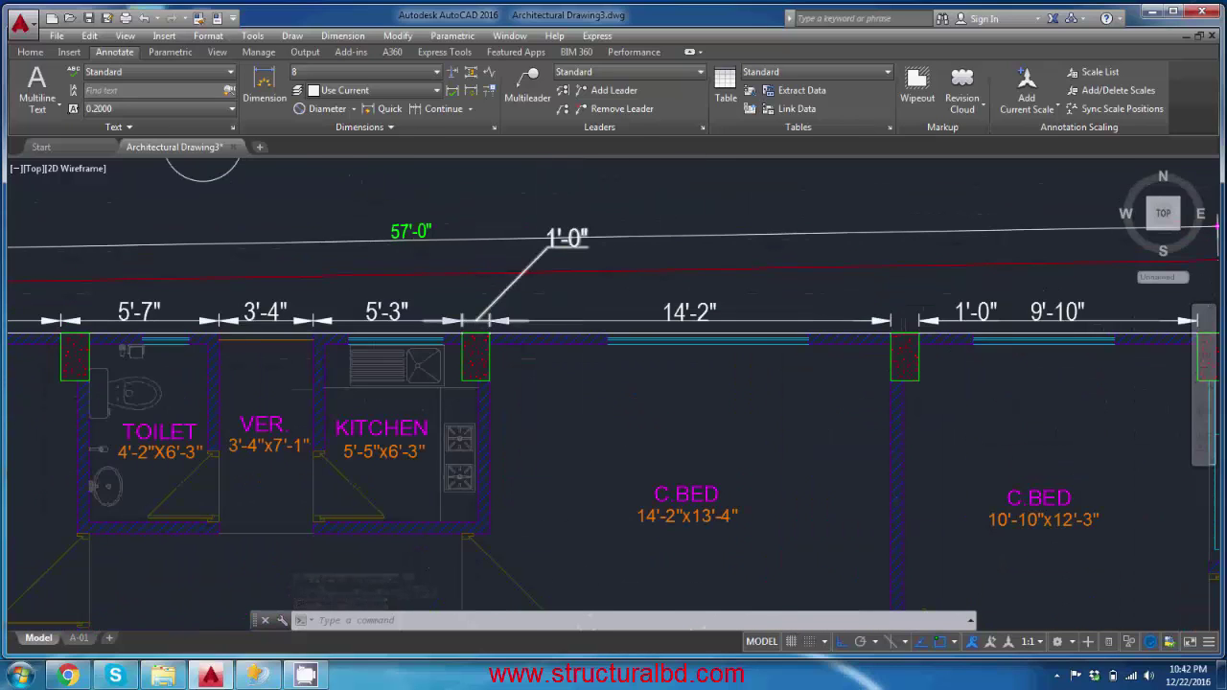
# Space the 13'-2", 11'-8" and 7'-6" dimensions in DINING evenly from the 13'-9" base dimension using Adjust Space with Auto spacing.
pyautogui.scroll(-4, 565, 268)
pyautogui.scroll(3, 614, 339)
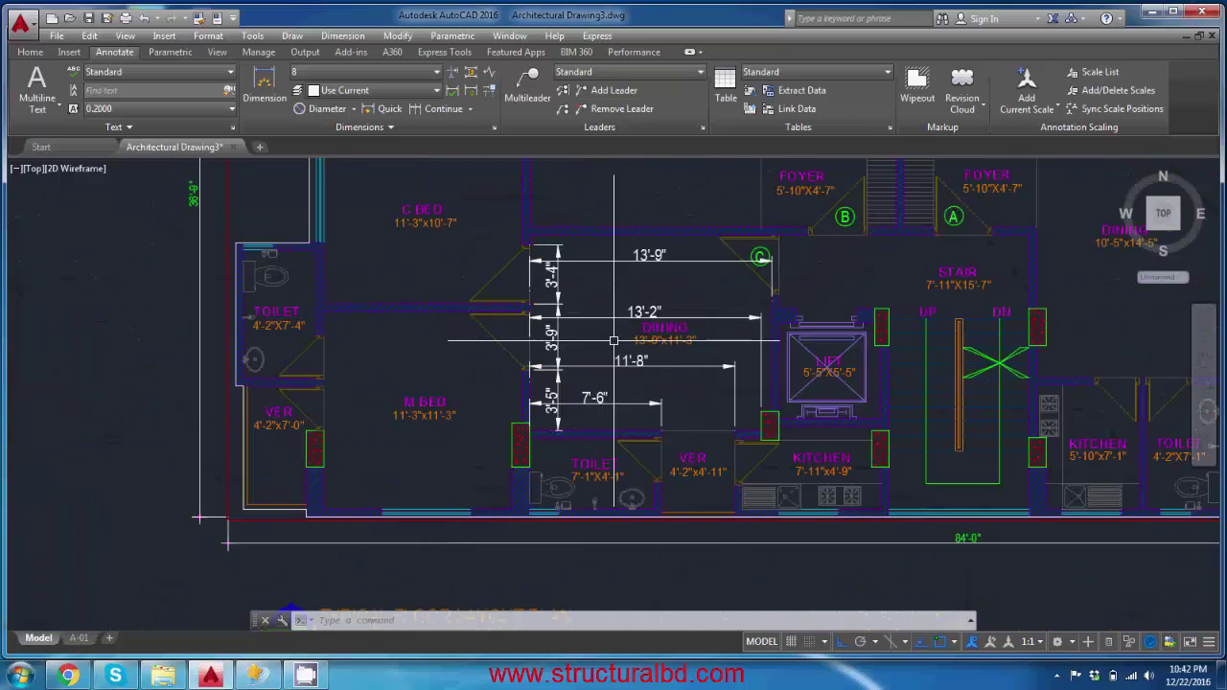
pyautogui.moveTo(614, 339); pyautogui.dragTo(534, 354, button='middle')
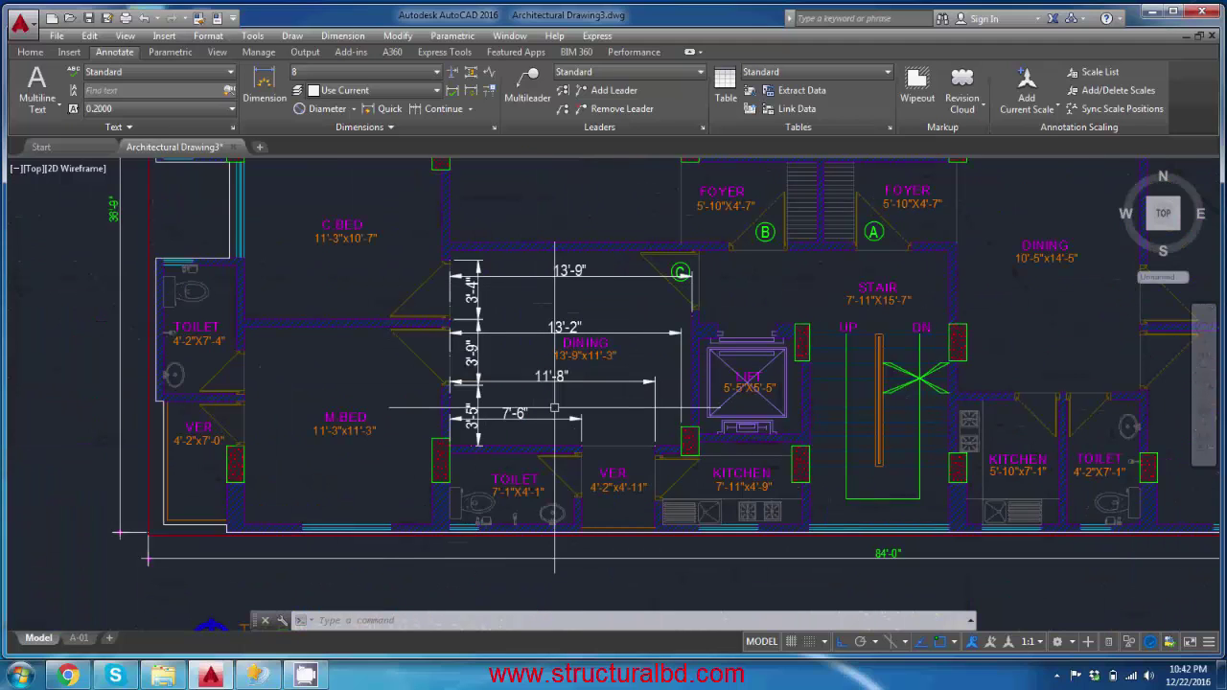
pyautogui.scroll(1, 547, 408)
pyautogui.moveTo(521, 364); pyautogui.dragTo(528, 432, button='middle')
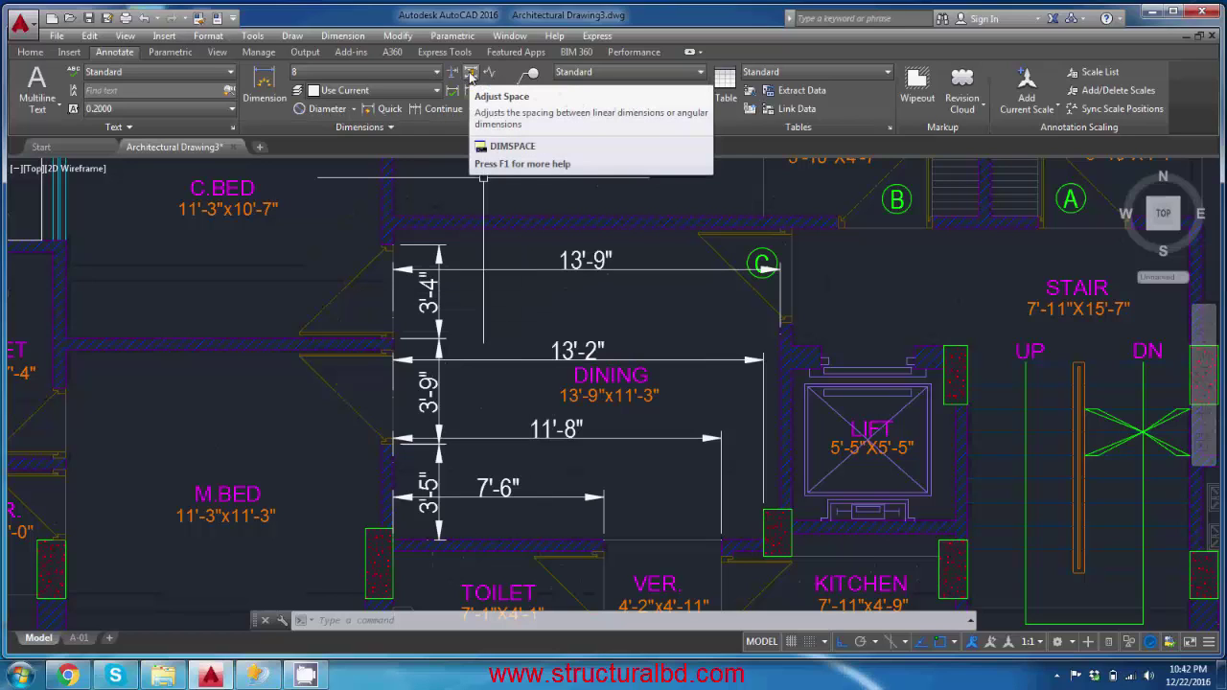
pyautogui.click(469, 74)
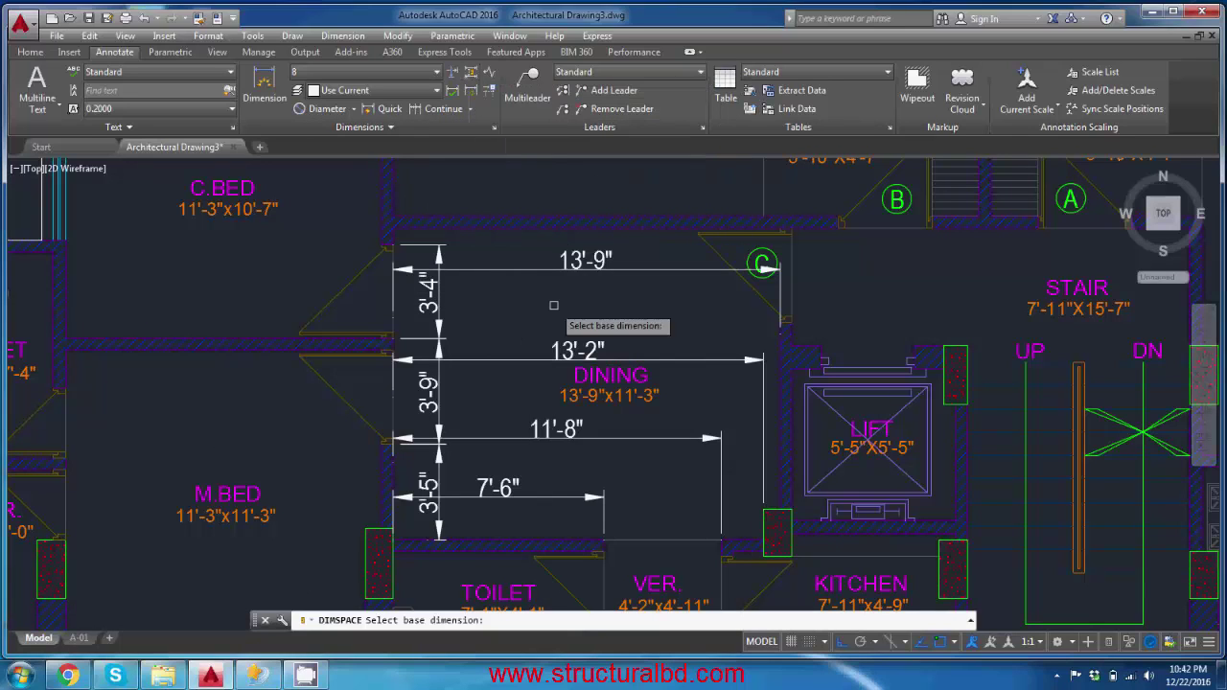
pyautogui.click(528, 270)
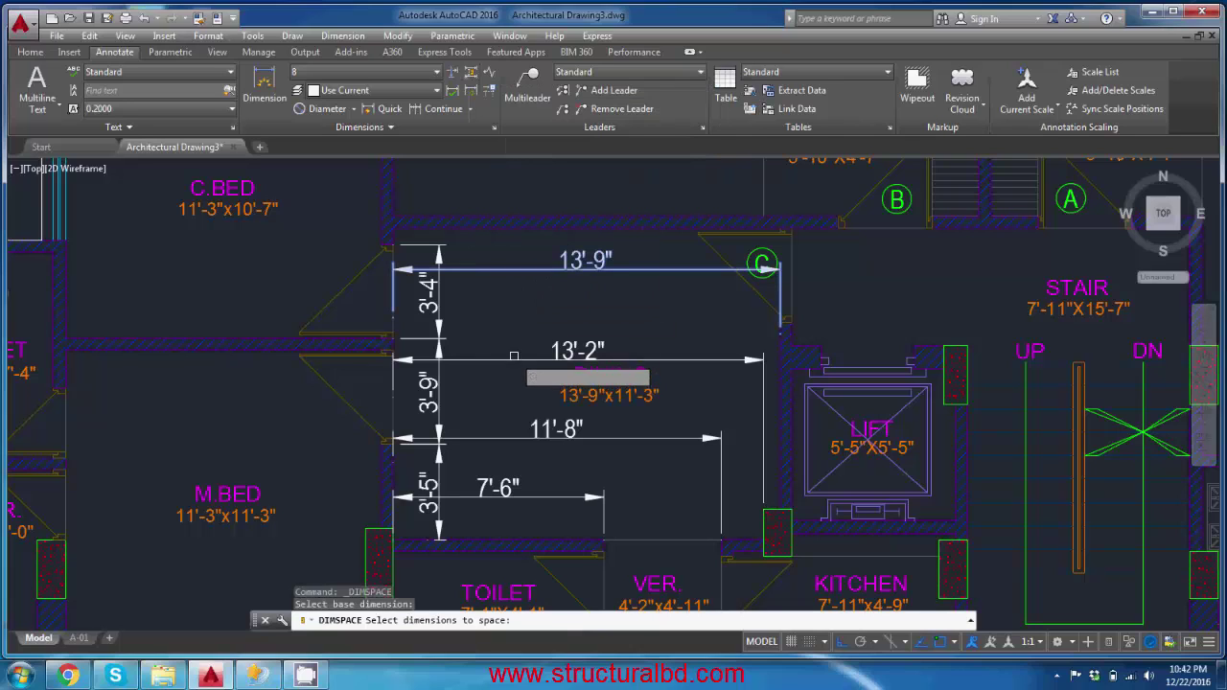
pyautogui.click(512, 358)
pyautogui.click(552, 441)
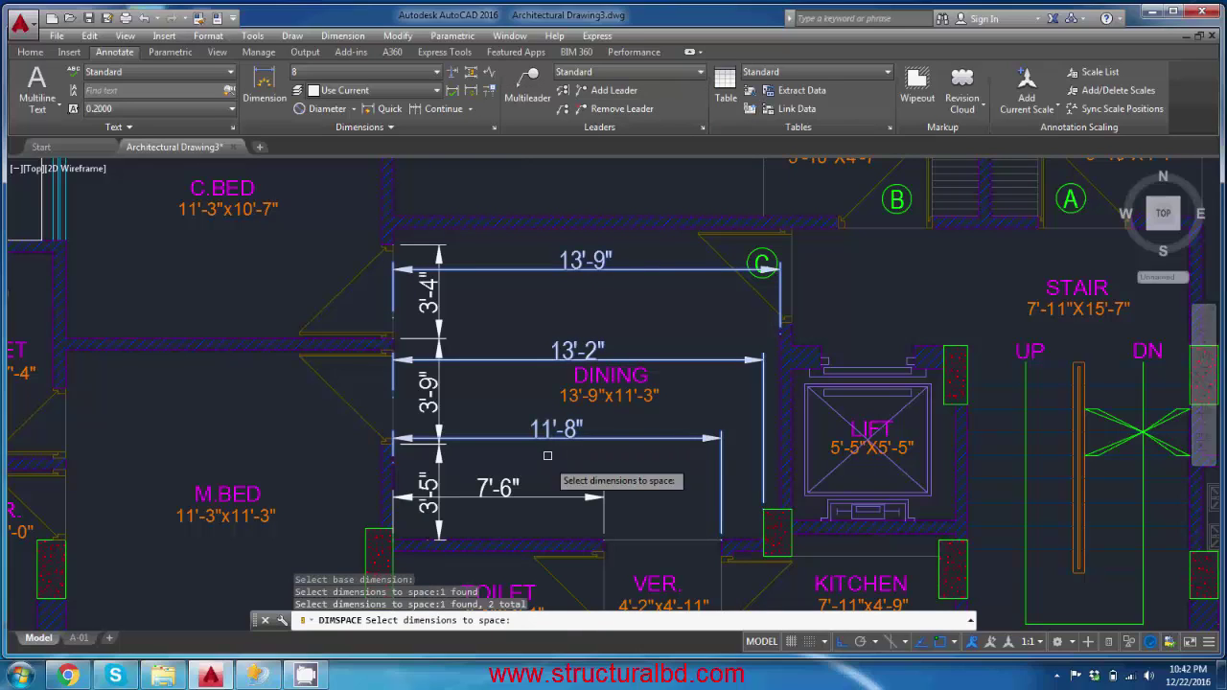
pyautogui.click(542, 495)
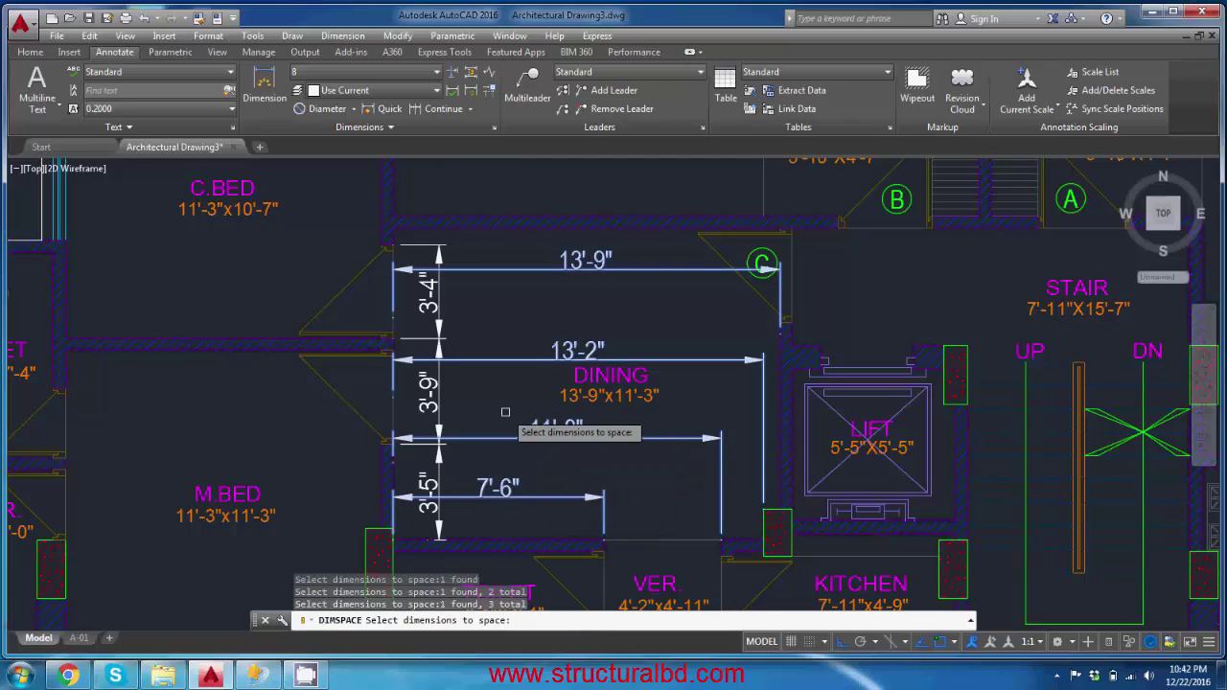
pyautogui.press('Return')
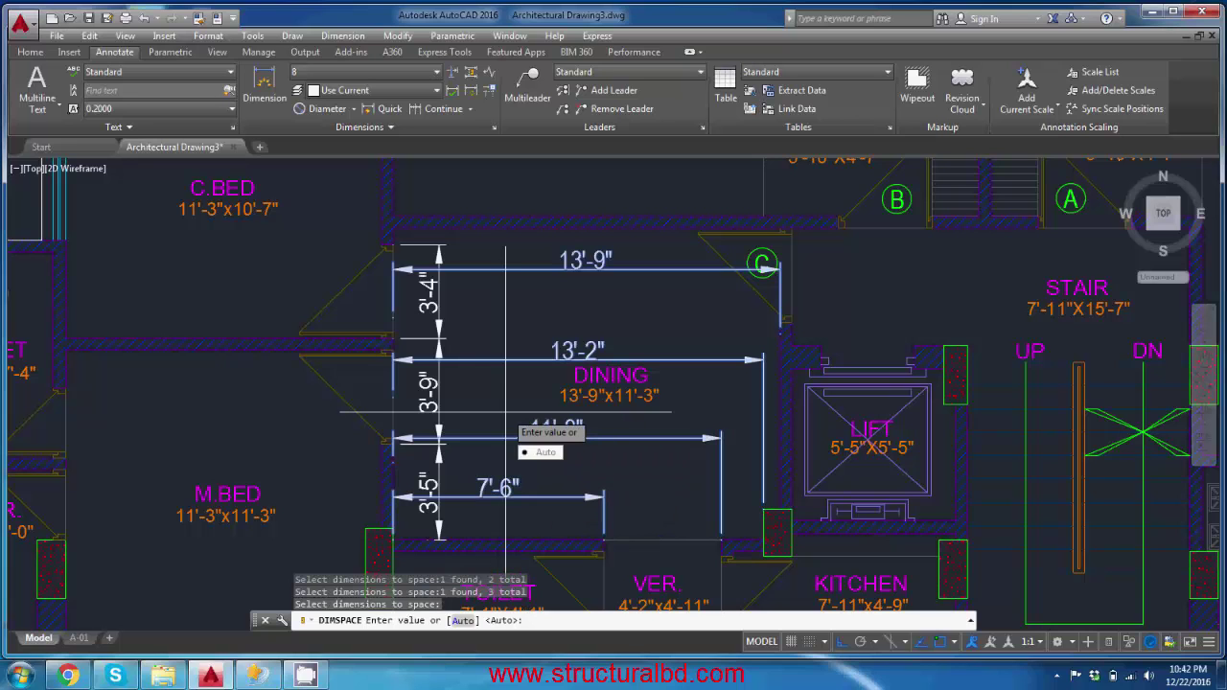
pyautogui.press('Return')
pyautogui.moveTo(535, 418); pyautogui.dragTo(531, 404, button='middle')
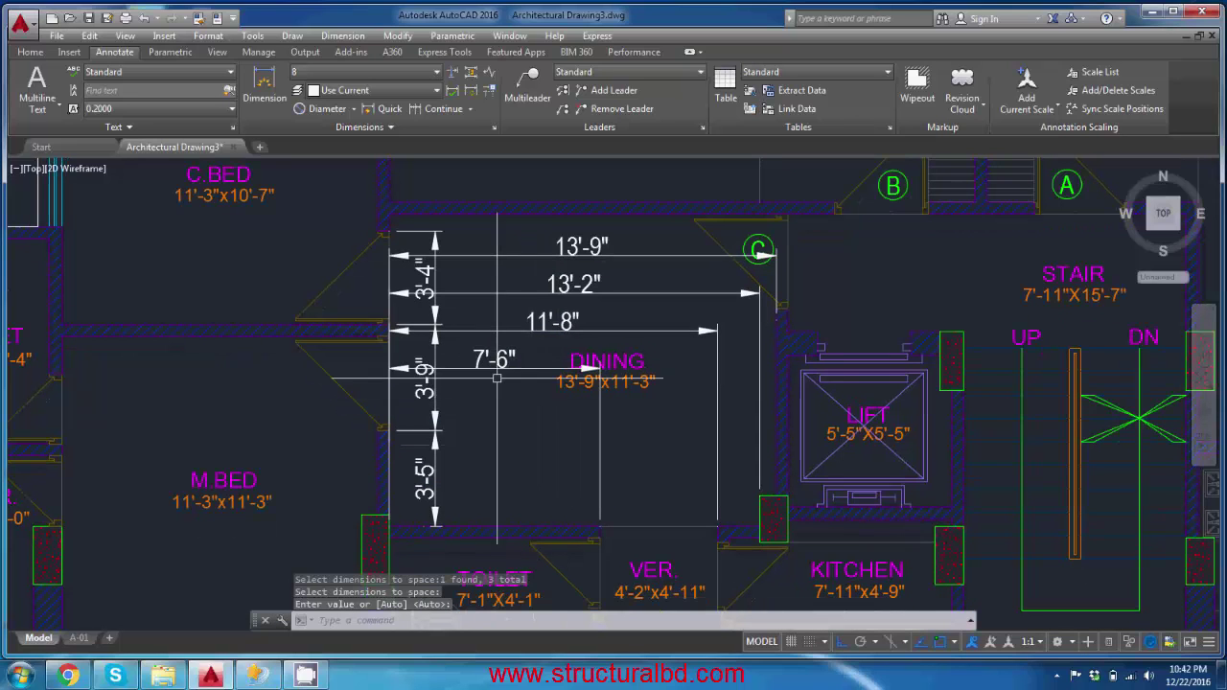
# Examine where the vertical 3'-4" dimension line crosses the horizontal 13'-9" dimension line in DINING.
pyautogui.scroll(4, 497, 378)
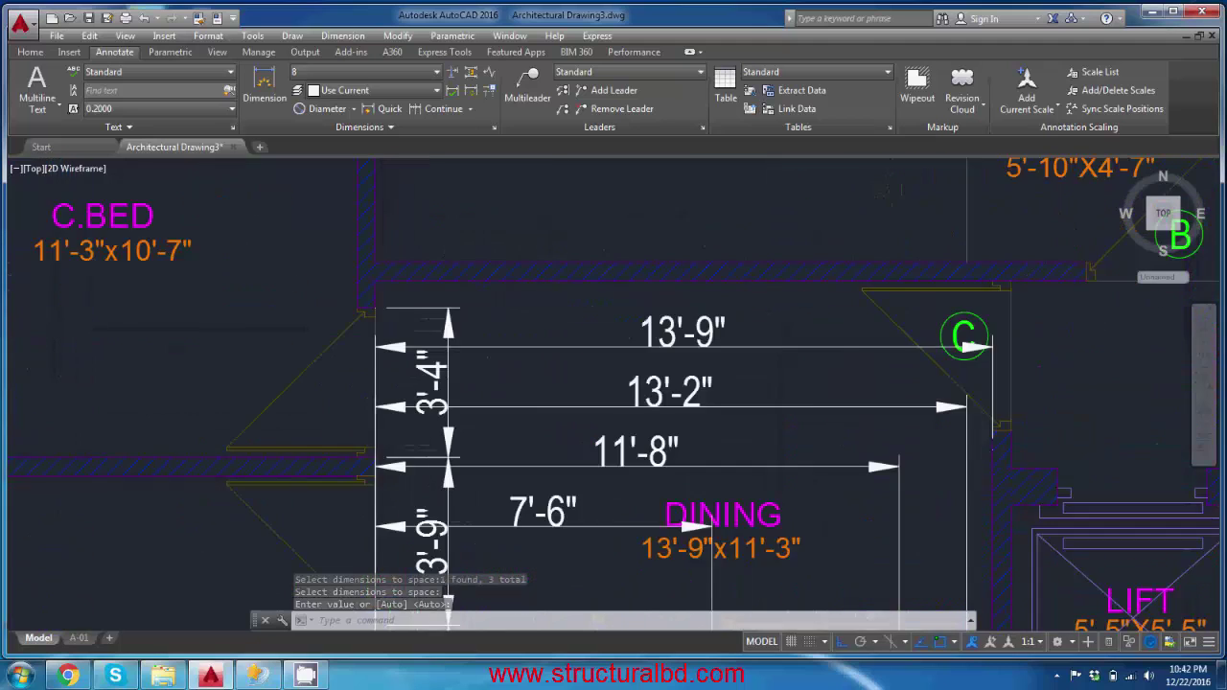
pyautogui.scroll(3, 412, 351)
pyautogui.click(422, 287)
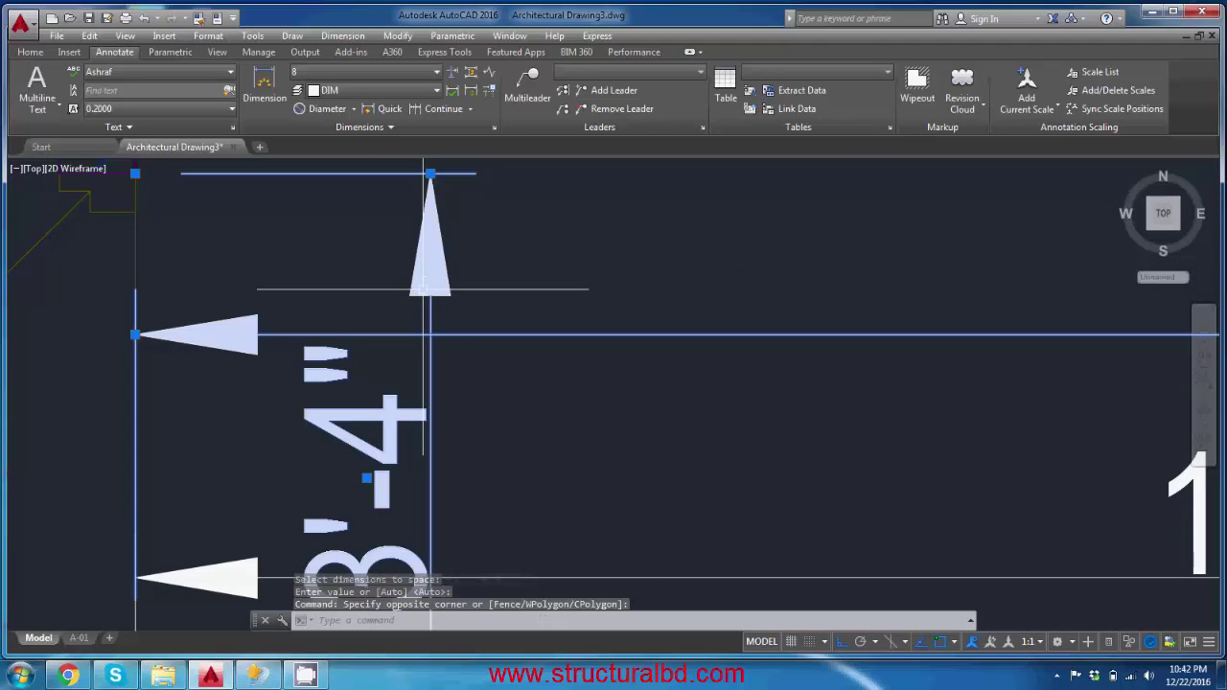
pyautogui.scroll(-3, 479, 312)
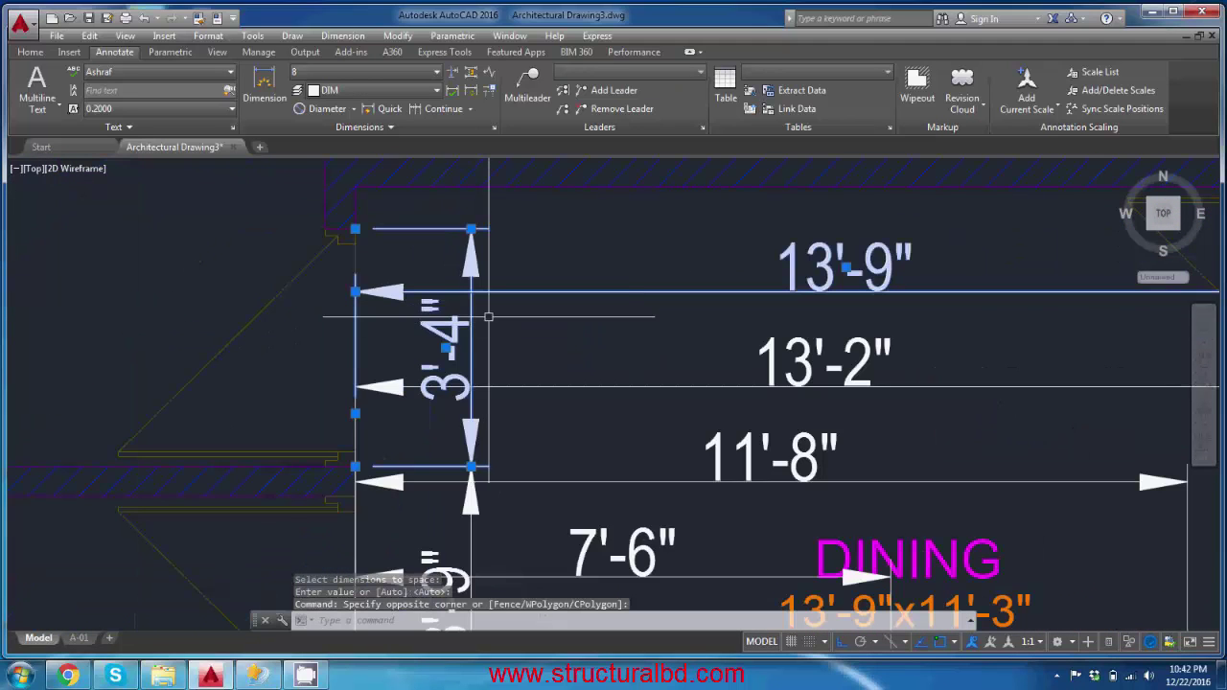
pyautogui.press('Escape')
pyautogui.scroll(2, 479, 288)
pyautogui.scroll(-2, 496, 175)
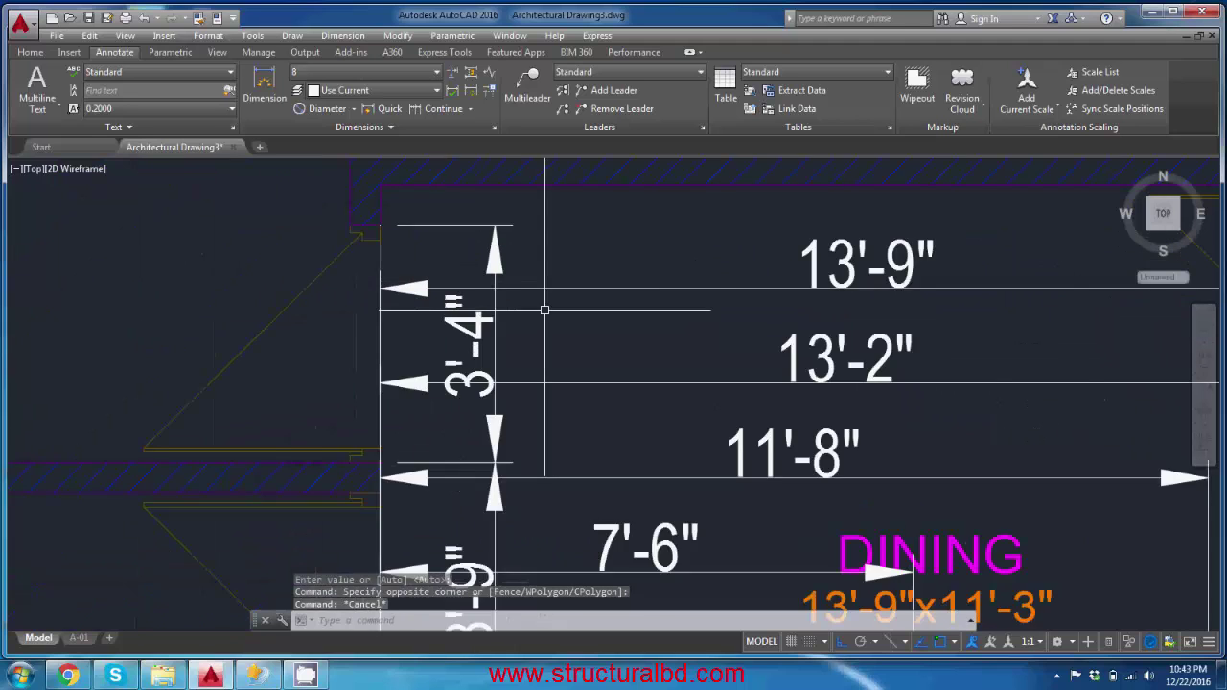
pyautogui.scroll(3, 544, 309)
pyautogui.scroll(-2, 527, 301)
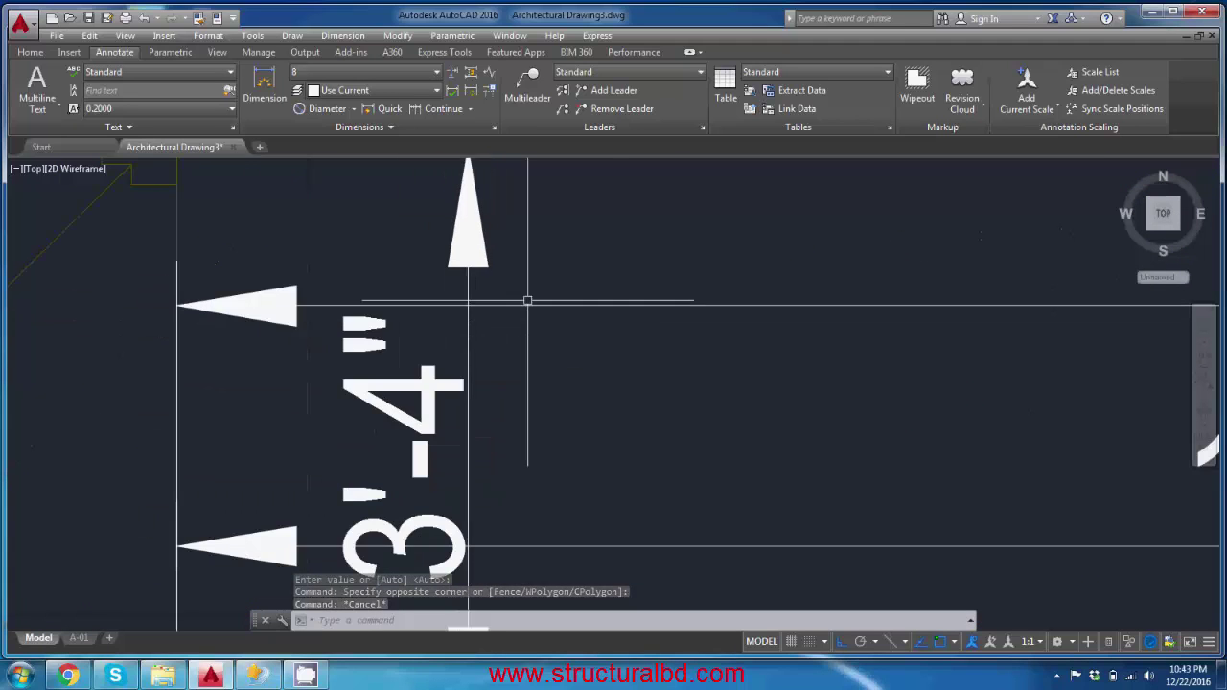
# Break the 13'-9" dimension line where the vertical 3'-4" dimension crosses it, using Dimension Break.
pyautogui.click(454, 91)
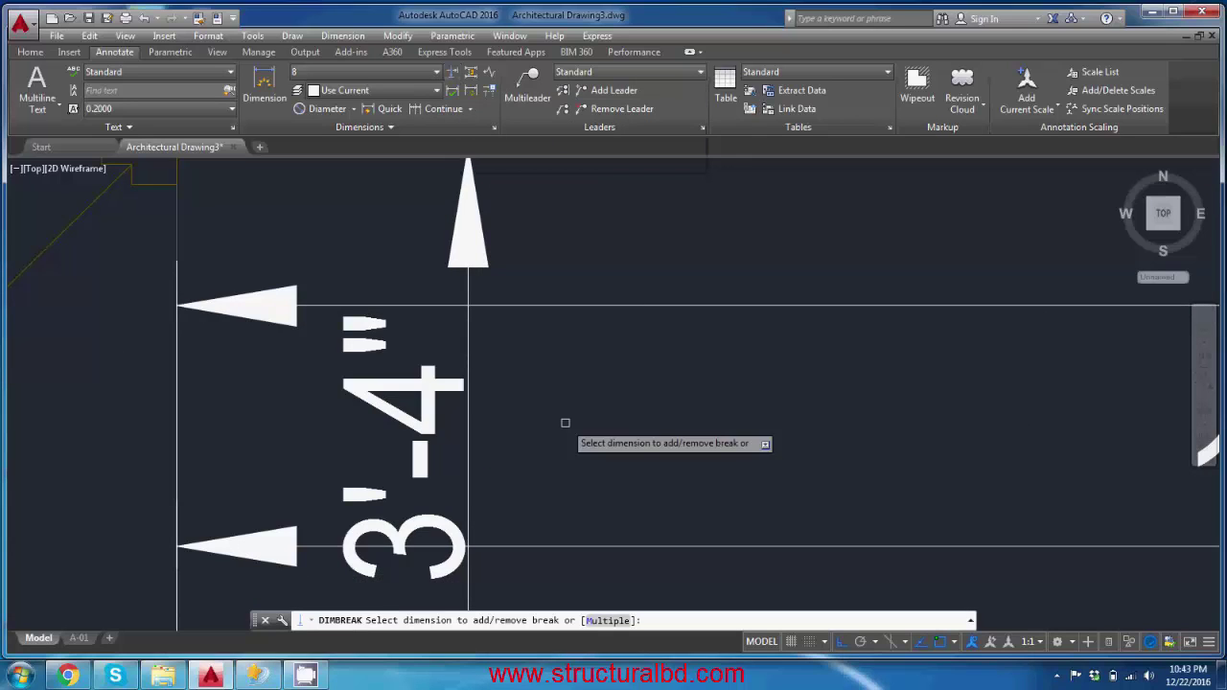
pyautogui.scroll(4, 484, 321)
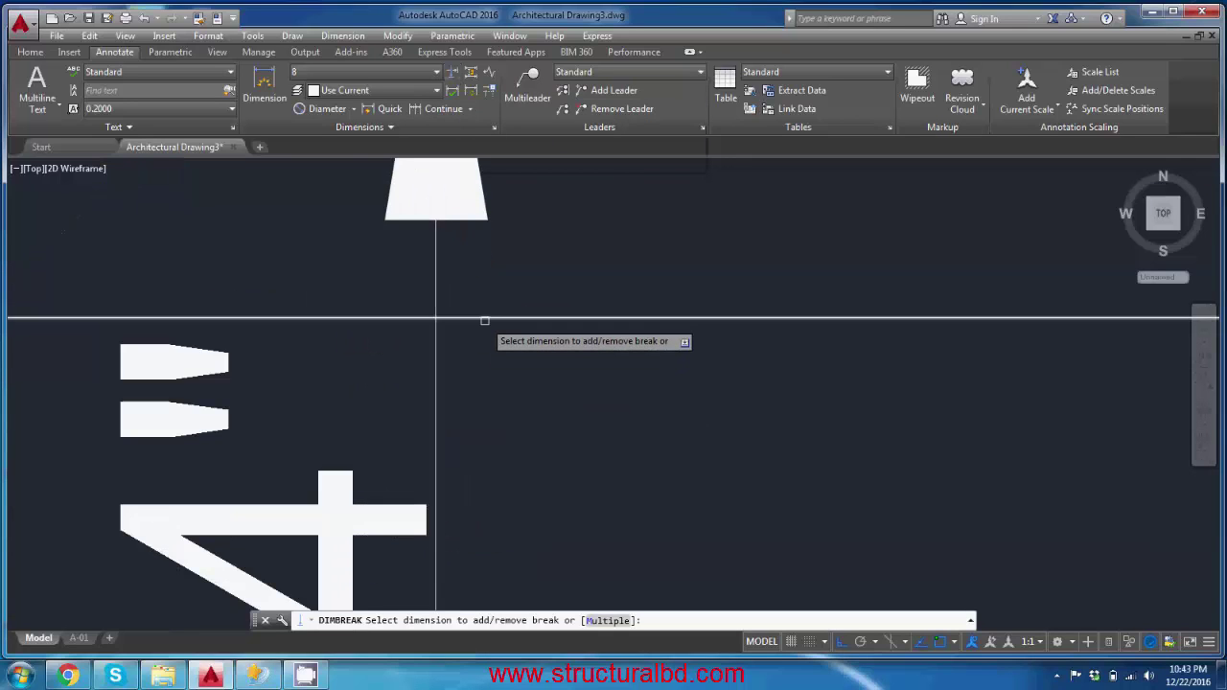
pyautogui.scroll(4, 483, 321)
pyautogui.click(482, 310)
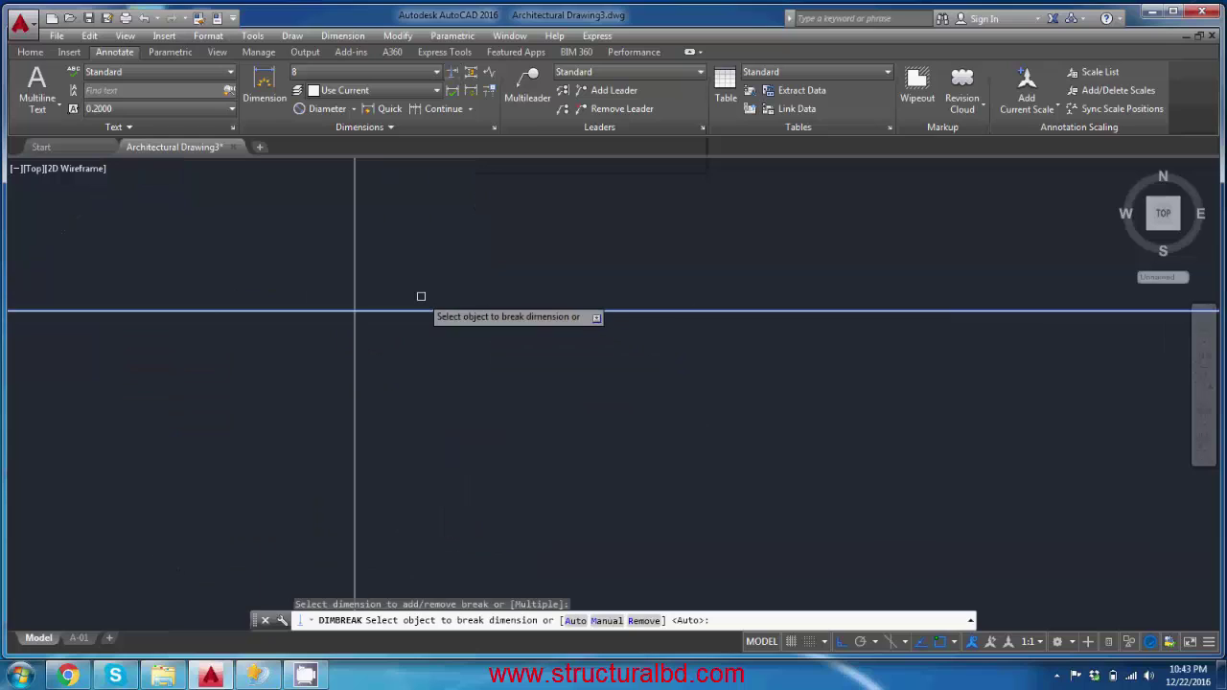
pyautogui.click(354, 247)
pyautogui.press('Return')
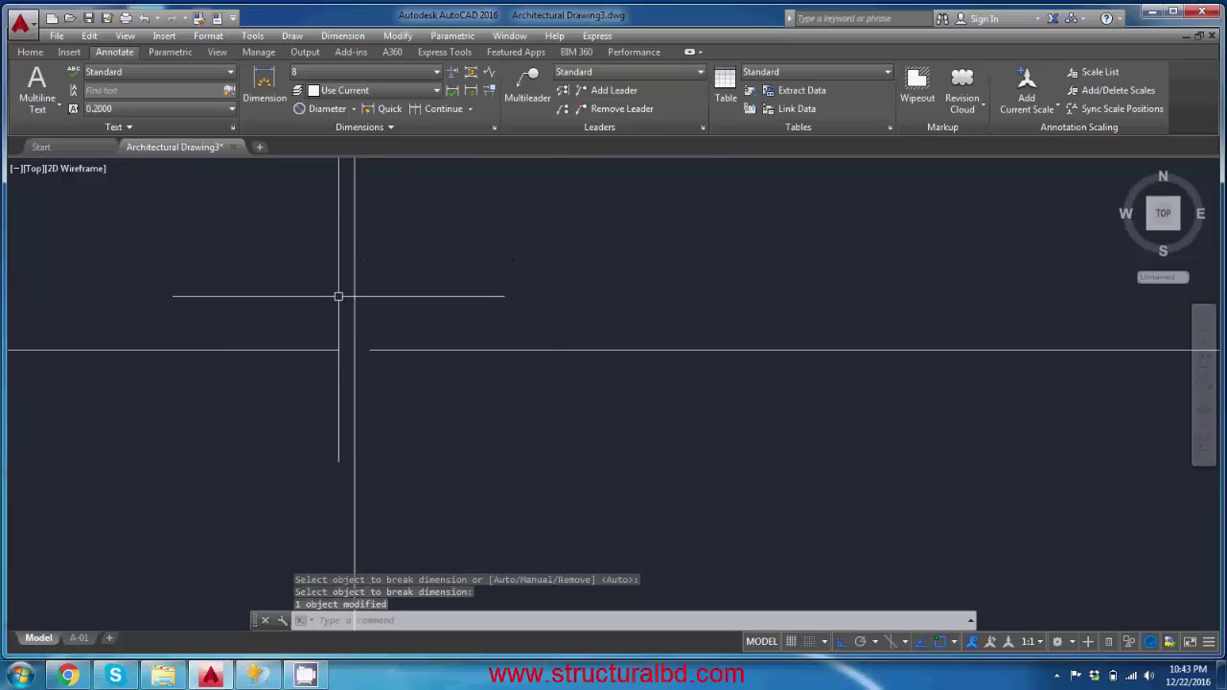
# Move the 3'-4" dimension line farther into DINING with its grip, away from the 3'-9" dimension line, and check the break at the crossing.
pyautogui.click(377, 326)
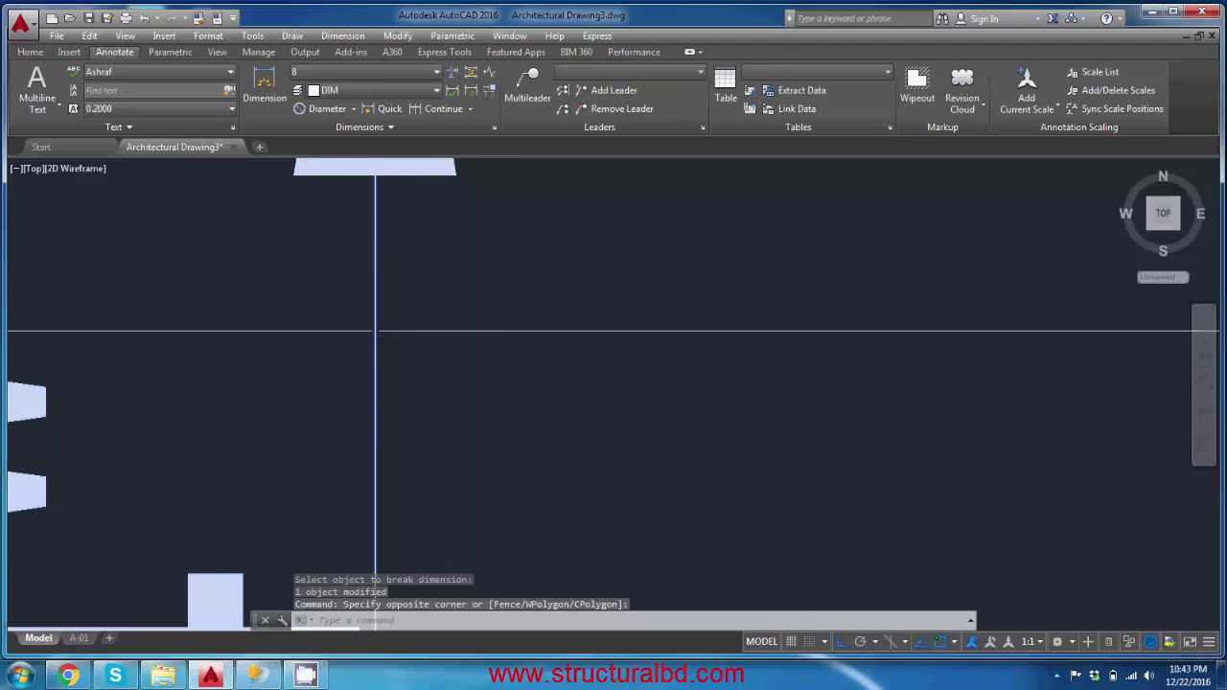
pyautogui.moveTo(375, 329); pyautogui.dragTo(462, 406, button='middle')
pyautogui.click(408, 361)
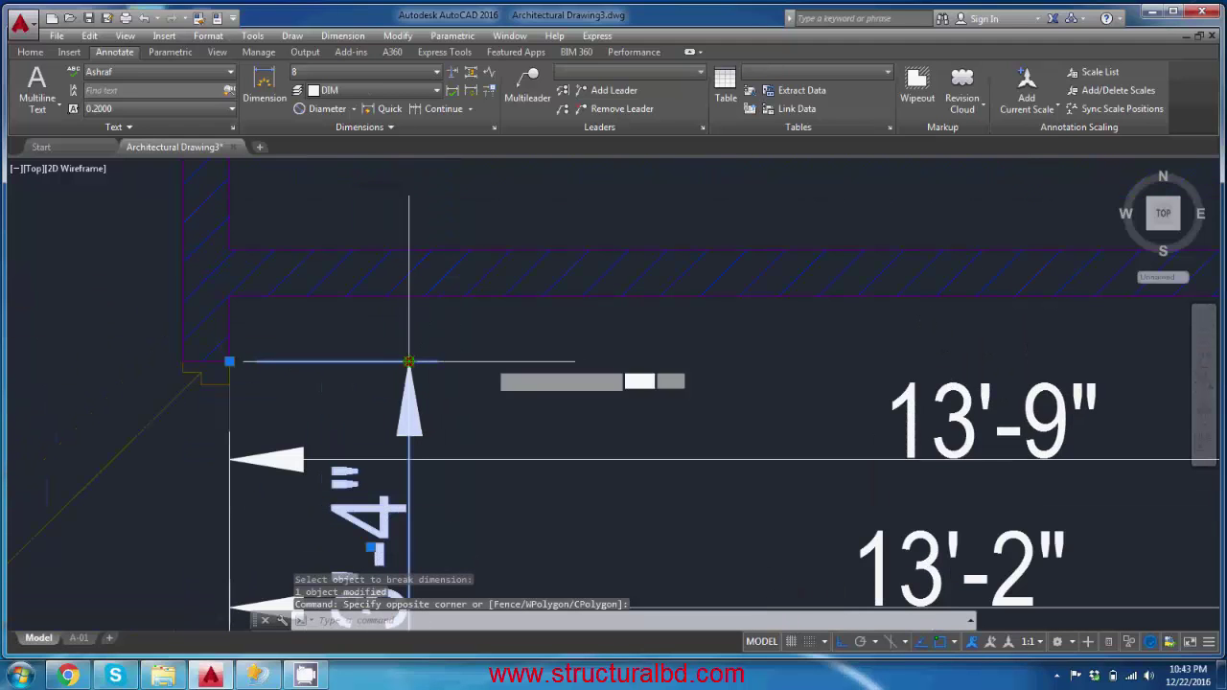
pyautogui.scroll(6, 482, 466)
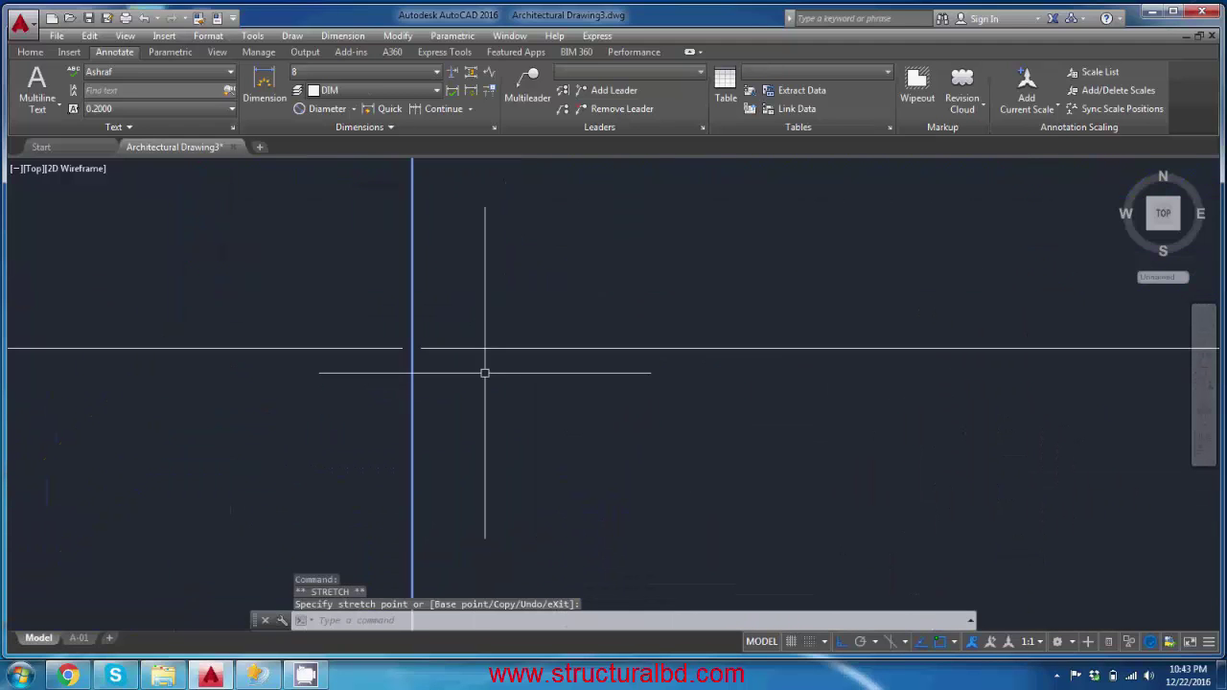
pyautogui.press('Escape')
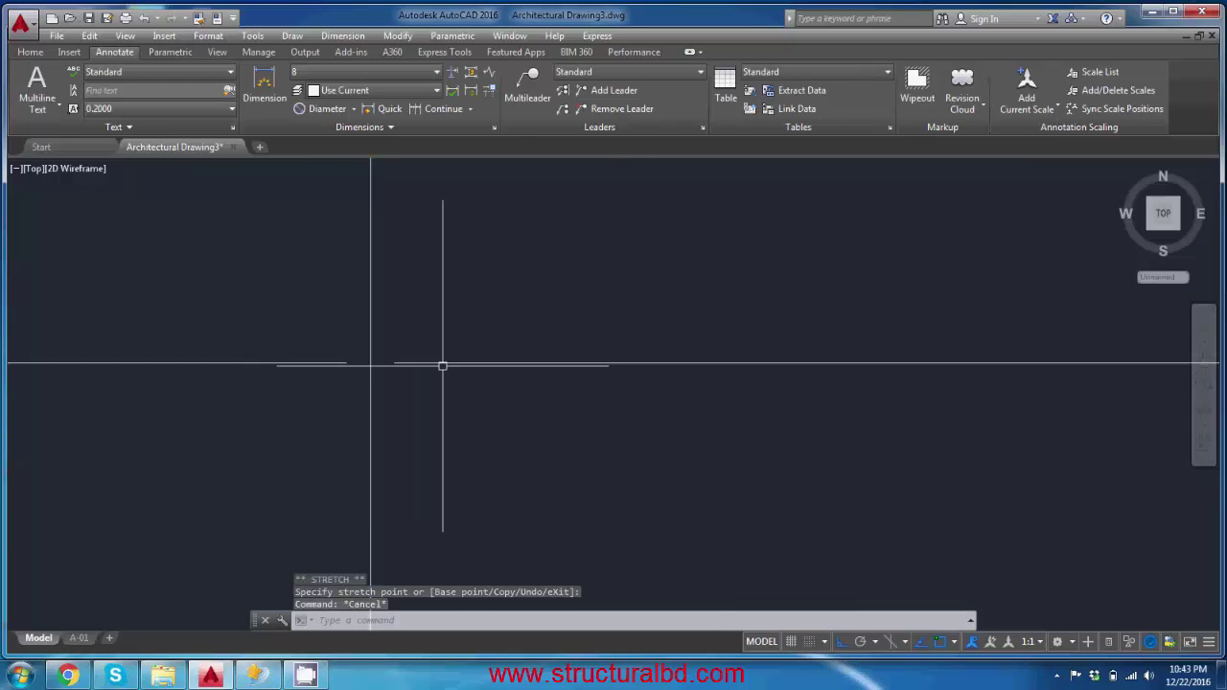
pyautogui.moveTo(441, 364); pyautogui.dragTo(573, 319, button='middle')
pyautogui.scroll(-5, 572, 319)
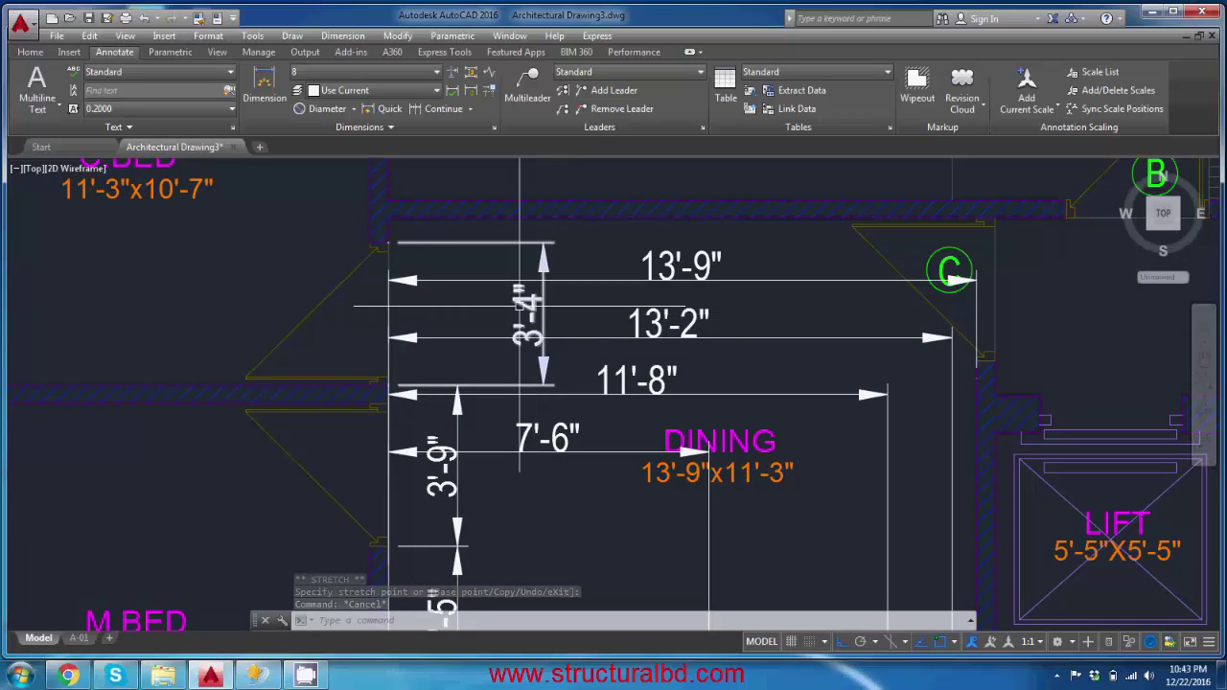
# Examine how far the 11'-8" dimension's extension line runs past its arrowhead in DINING.
pyautogui.scroll(-5, 548, 303)
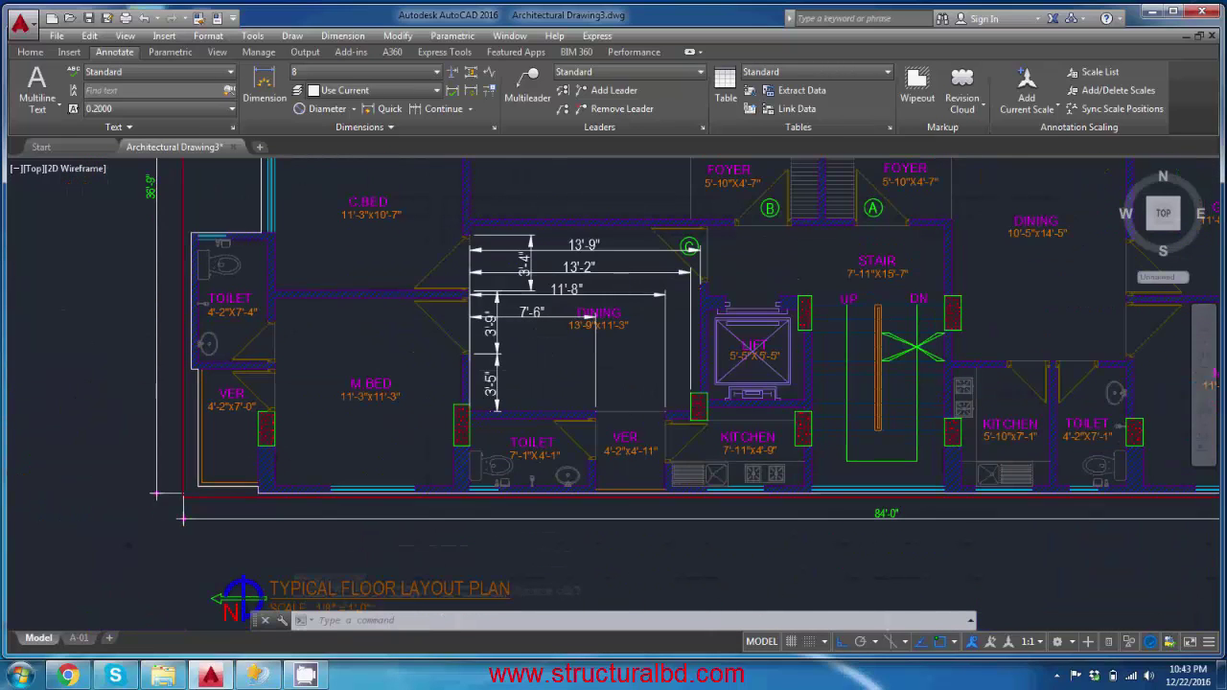
pyautogui.scroll(5, 633, 398)
pyautogui.scroll(6, 637, 370)
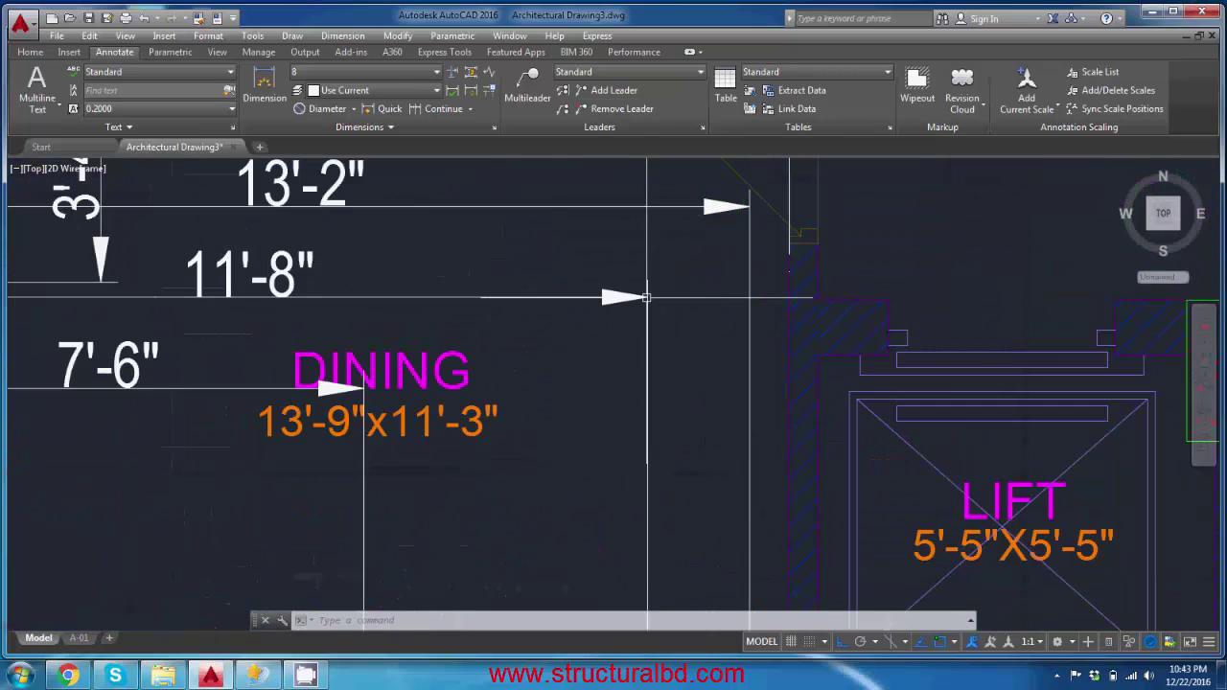
pyautogui.click(668, 331)
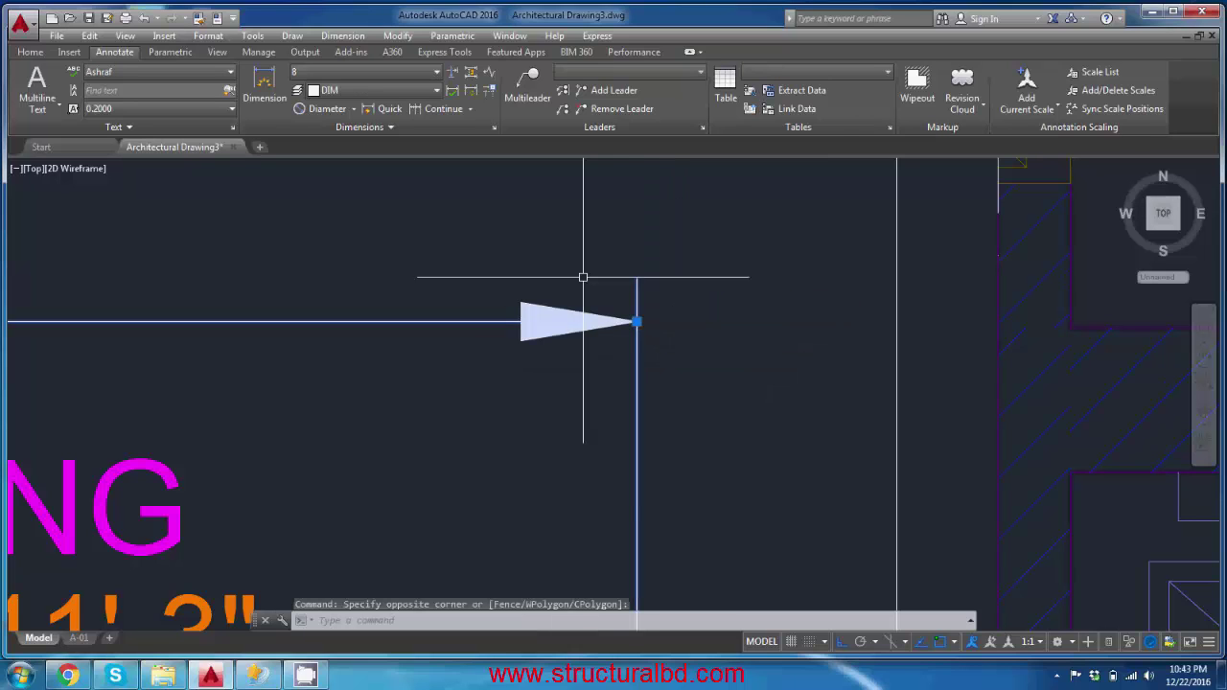
pyautogui.press('Escape')
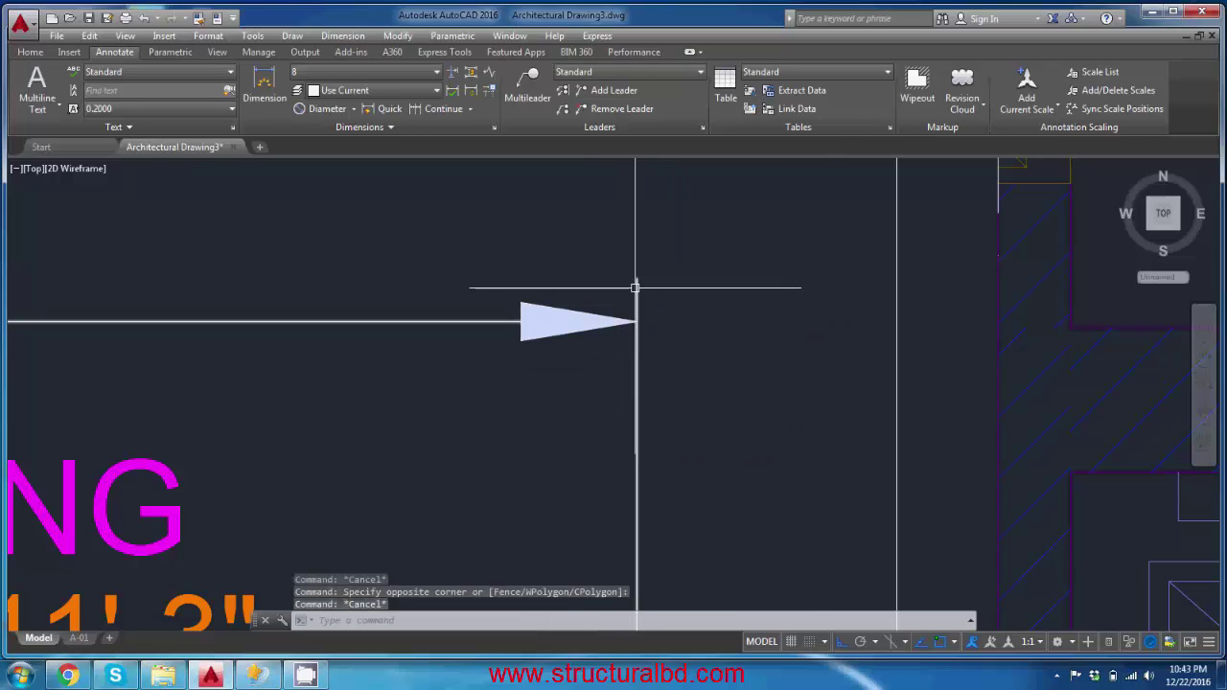
pyautogui.scroll(-3, 636, 282)
pyautogui.press('Escape')
pyautogui.press('Escape')
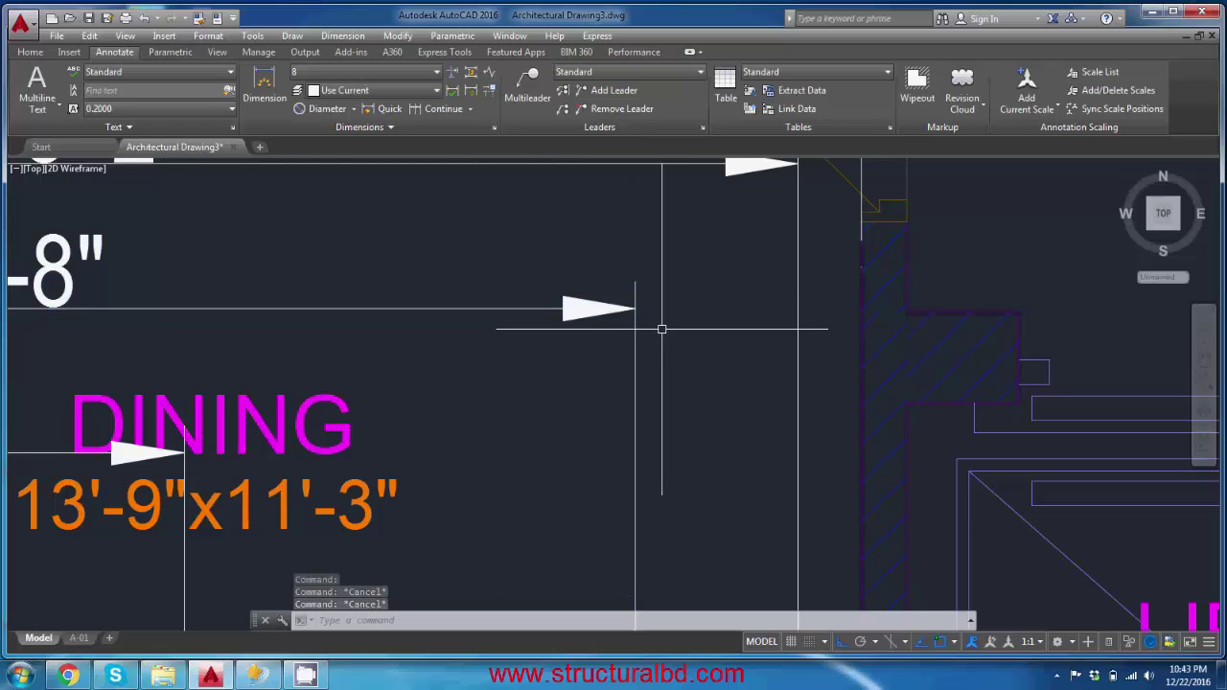
# Modify dimension style 8 so its extension lines extend 0 beyond the dimension lines, and check the 11'-8" dimension's end.
pyautogui.write('d')
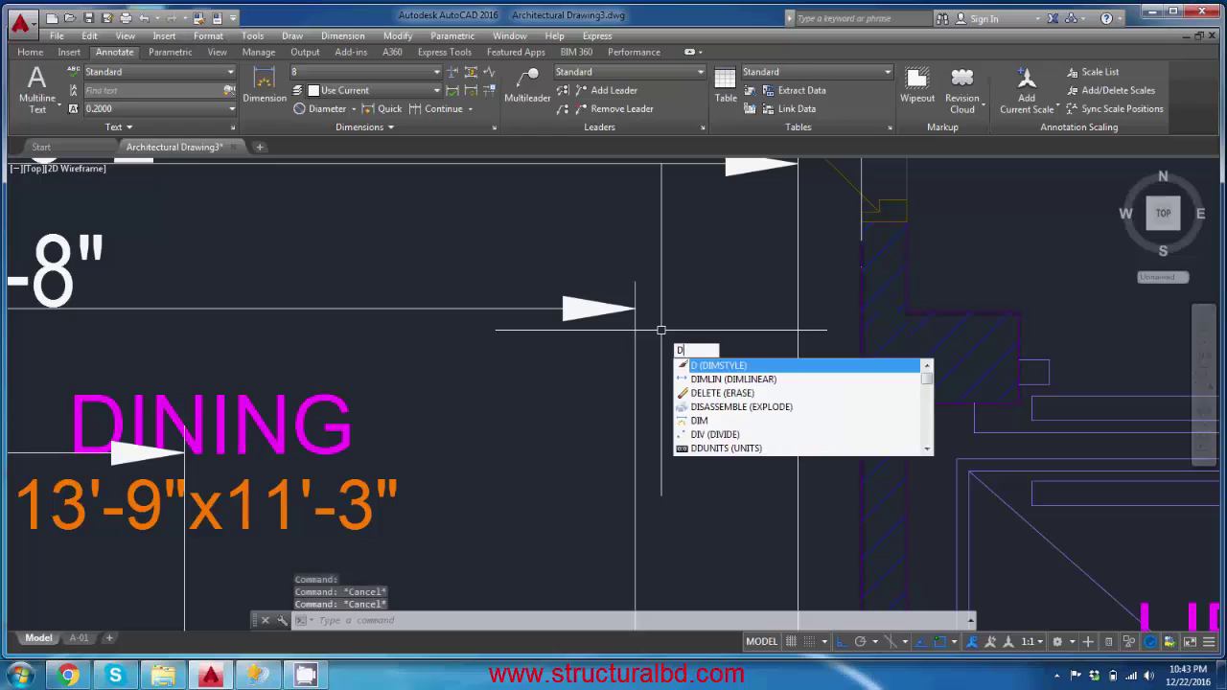
pyautogui.press('Return')
pyautogui.click(772, 304)
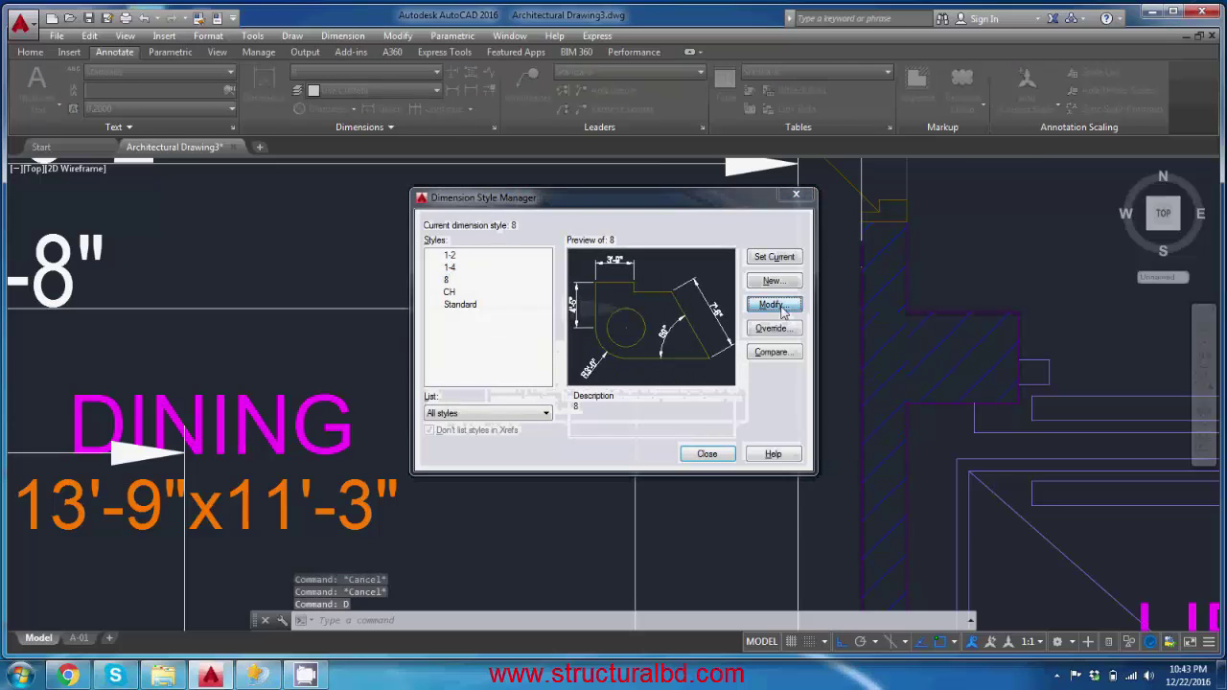
pyautogui.click(602, 155)
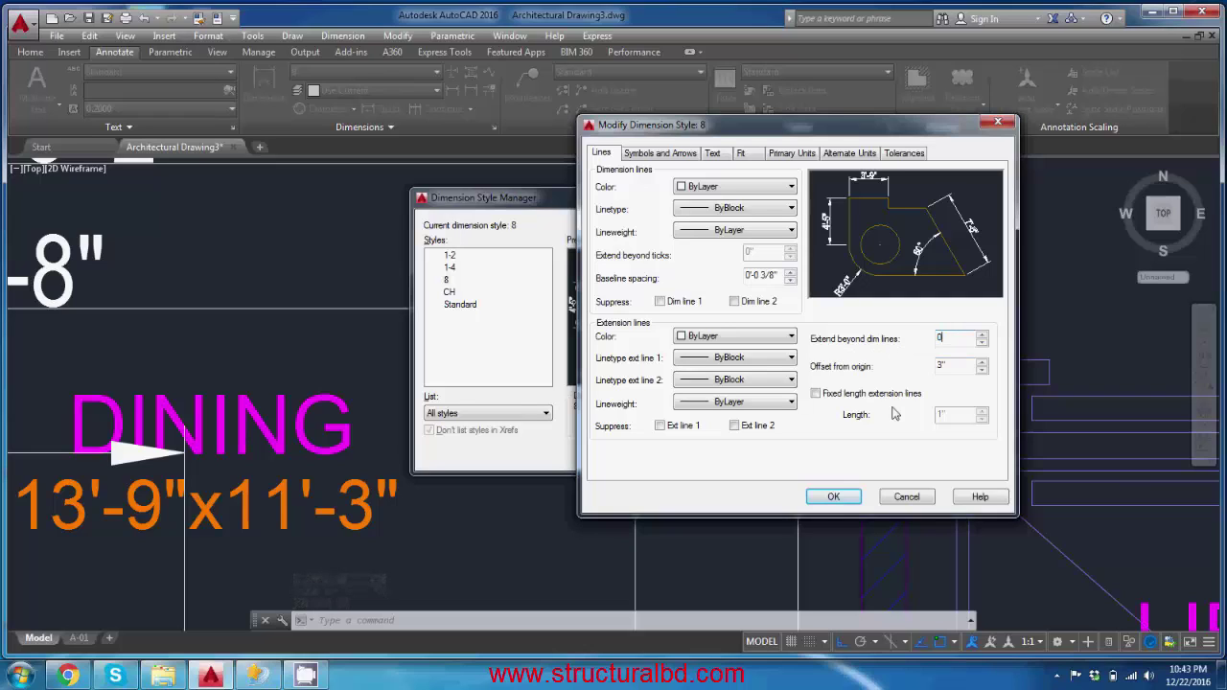
pyautogui.click(830, 496)
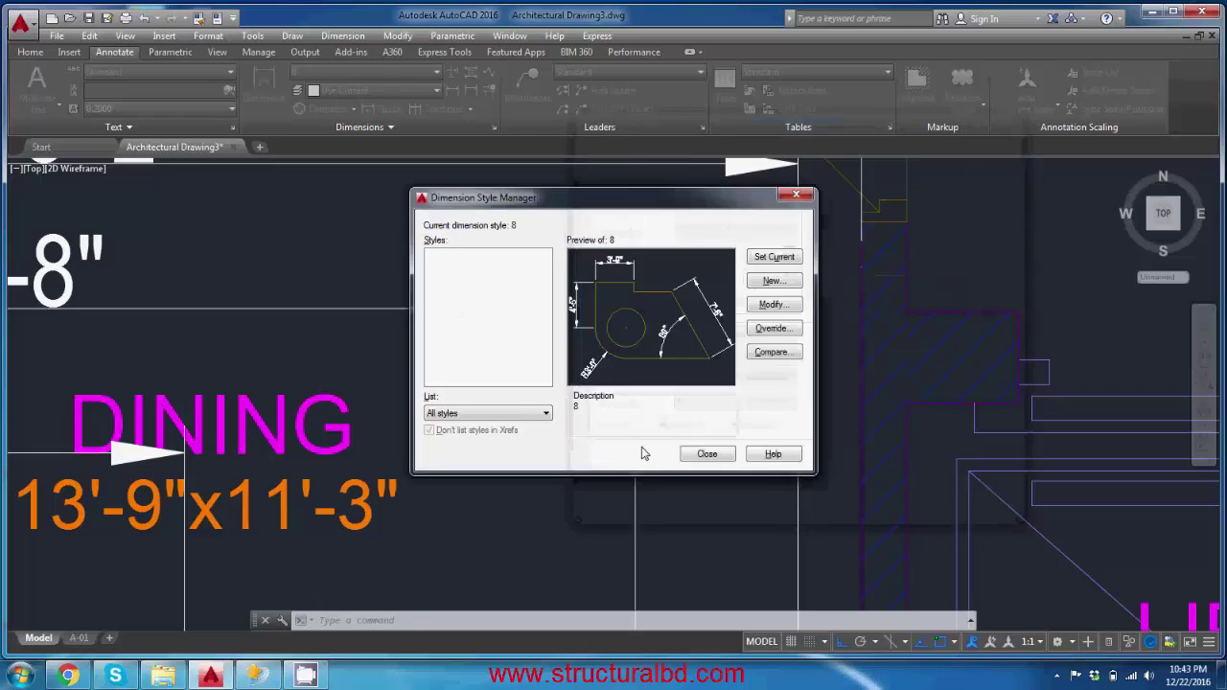
pyautogui.click(708, 456)
pyautogui.scroll(2, 641, 295)
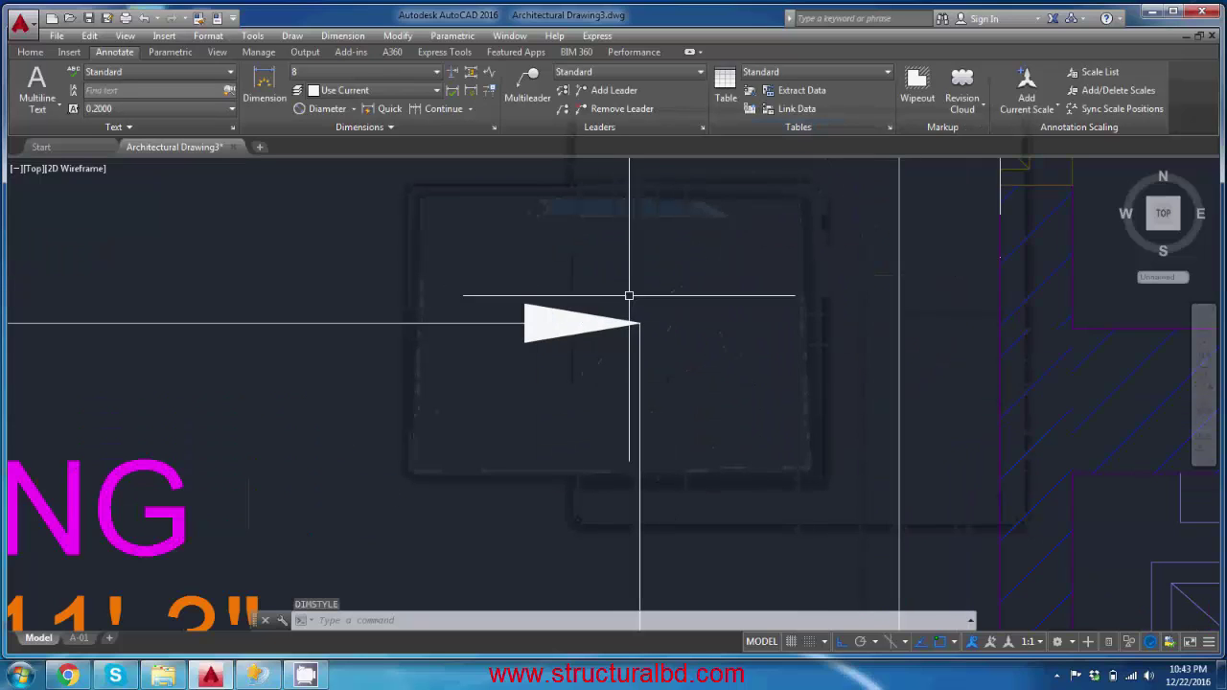
pyautogui.scroll(-2, 644, 316)
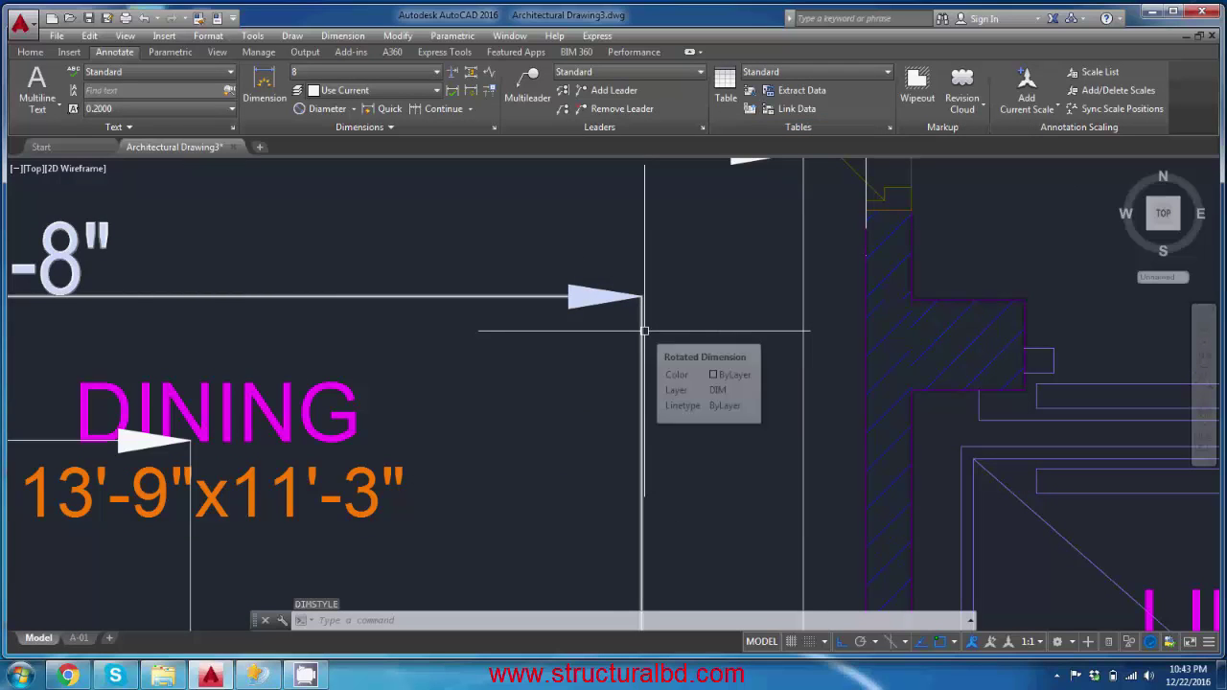
# Modify dimension style 8 so its extension lines extend 1" beyond the dimension lines, and check the 11'-8" dimension's arrowhead end.
pyautogui.press('Return')
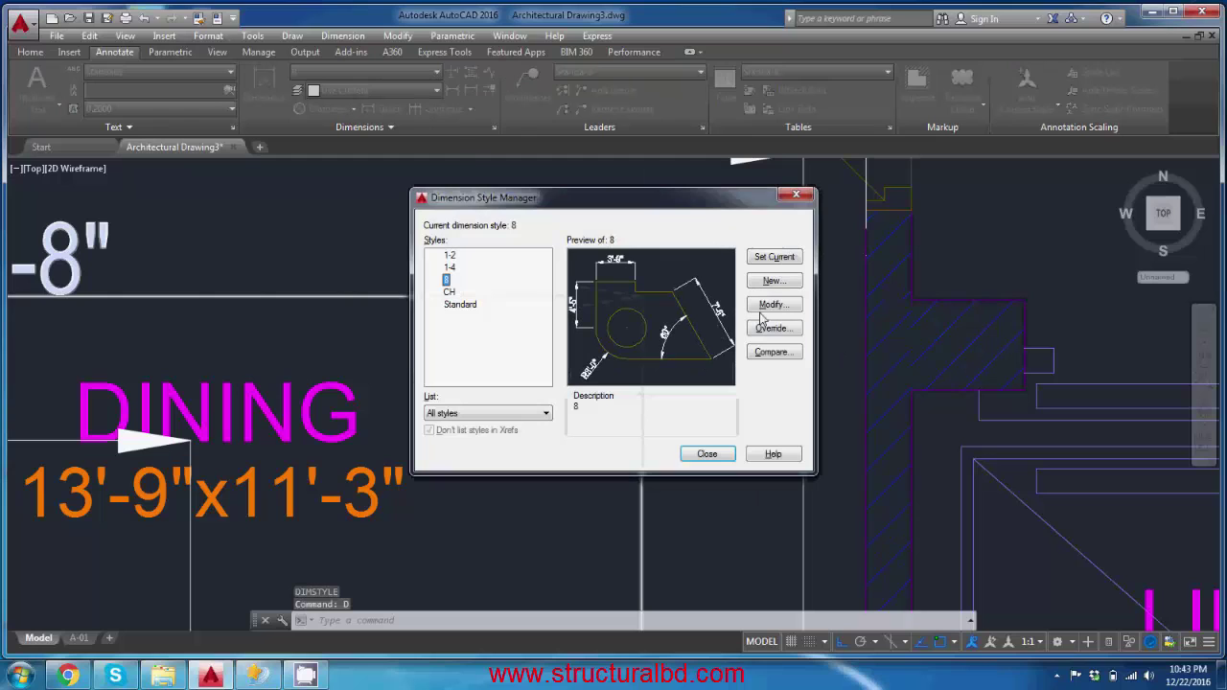
pyautogui.click(760, 305)
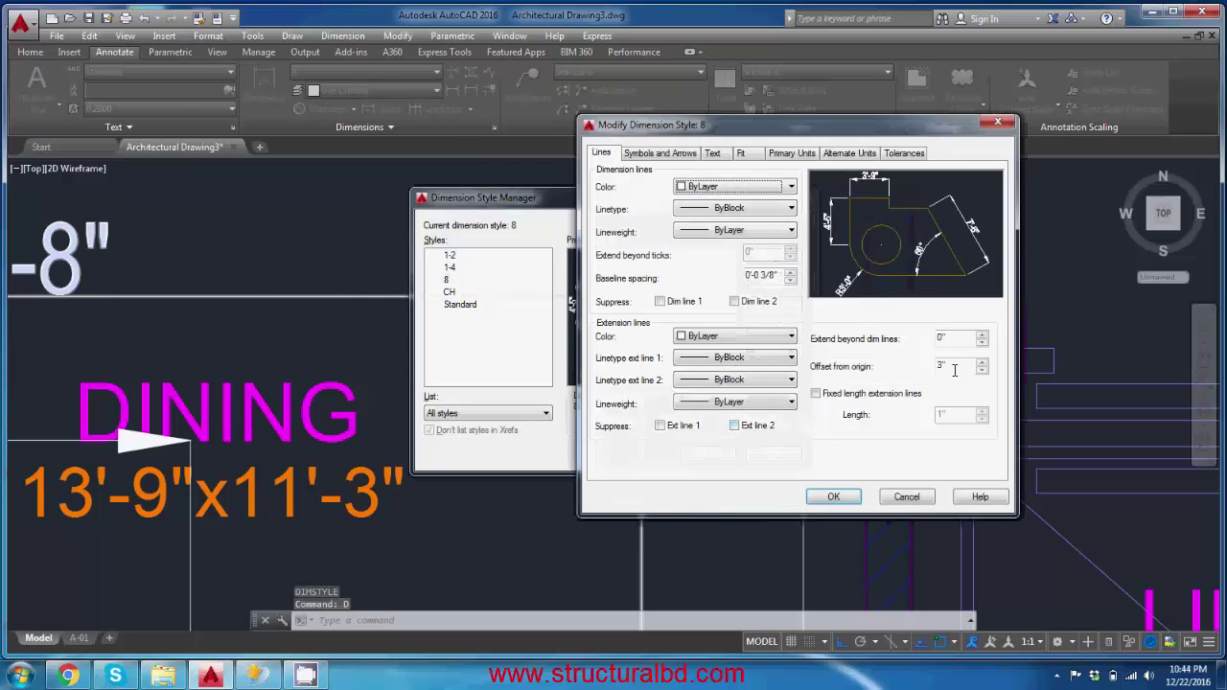
pyautogui.doubleClick(930, 336)
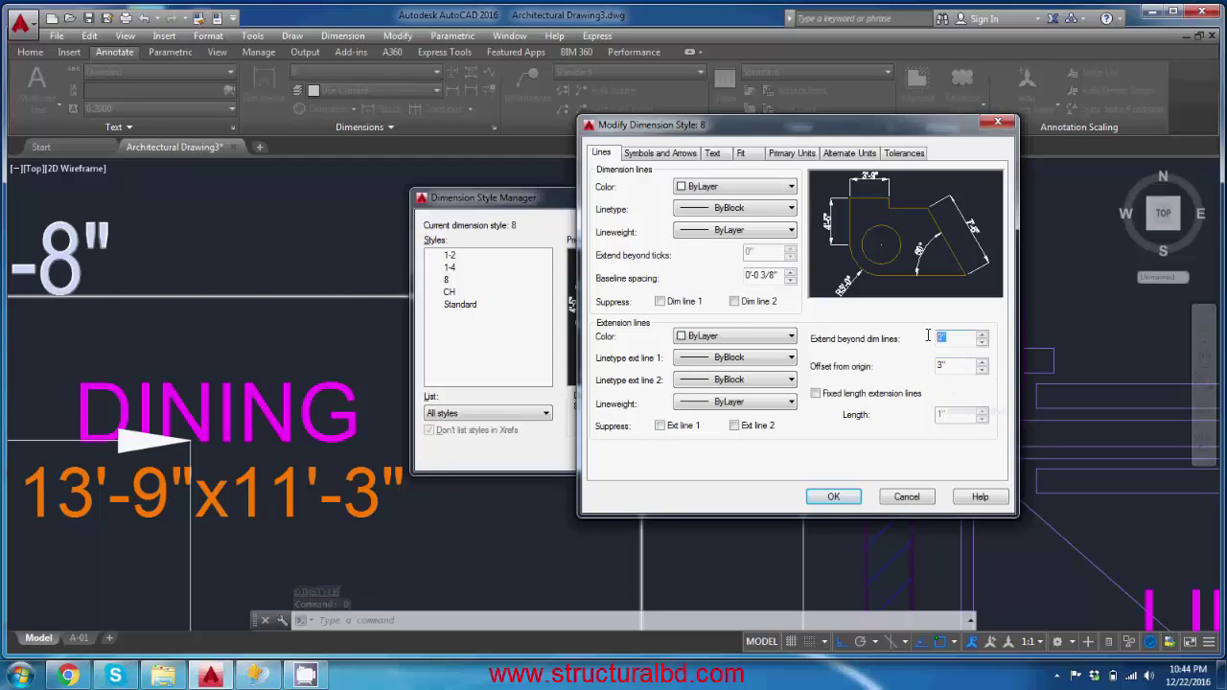
pyautogui.click(829, 497)
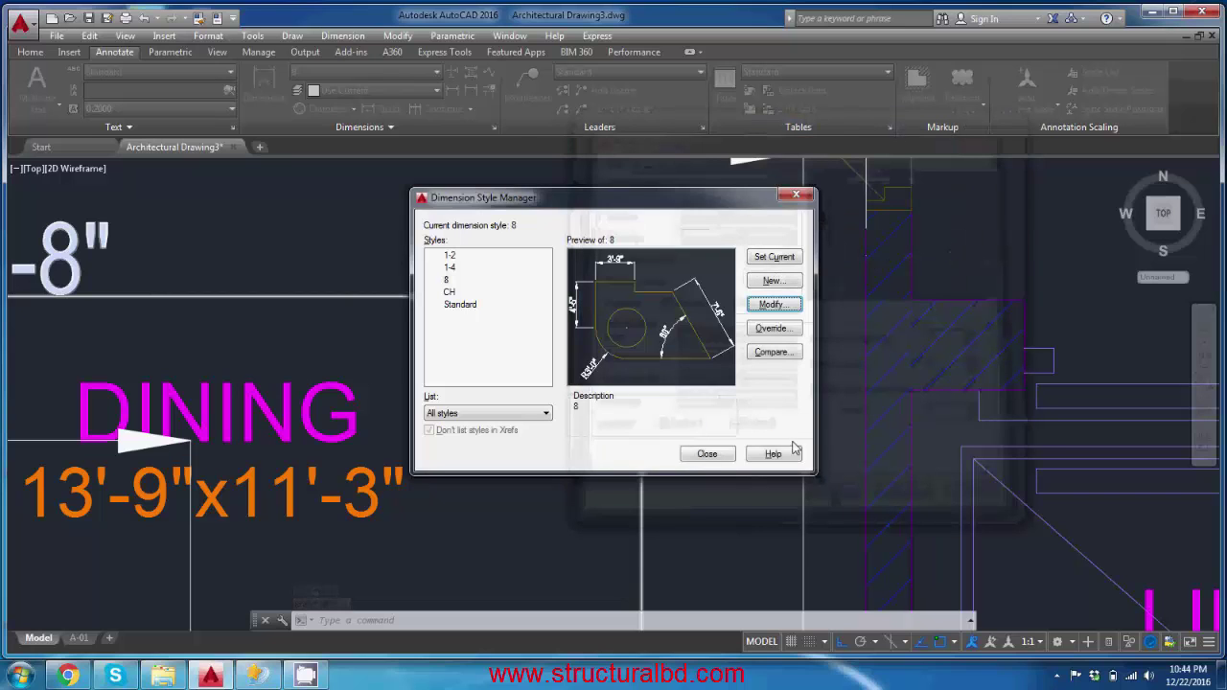
pyautogui.click(707, 454)
pyautogui.scroll(4, 638, 297)
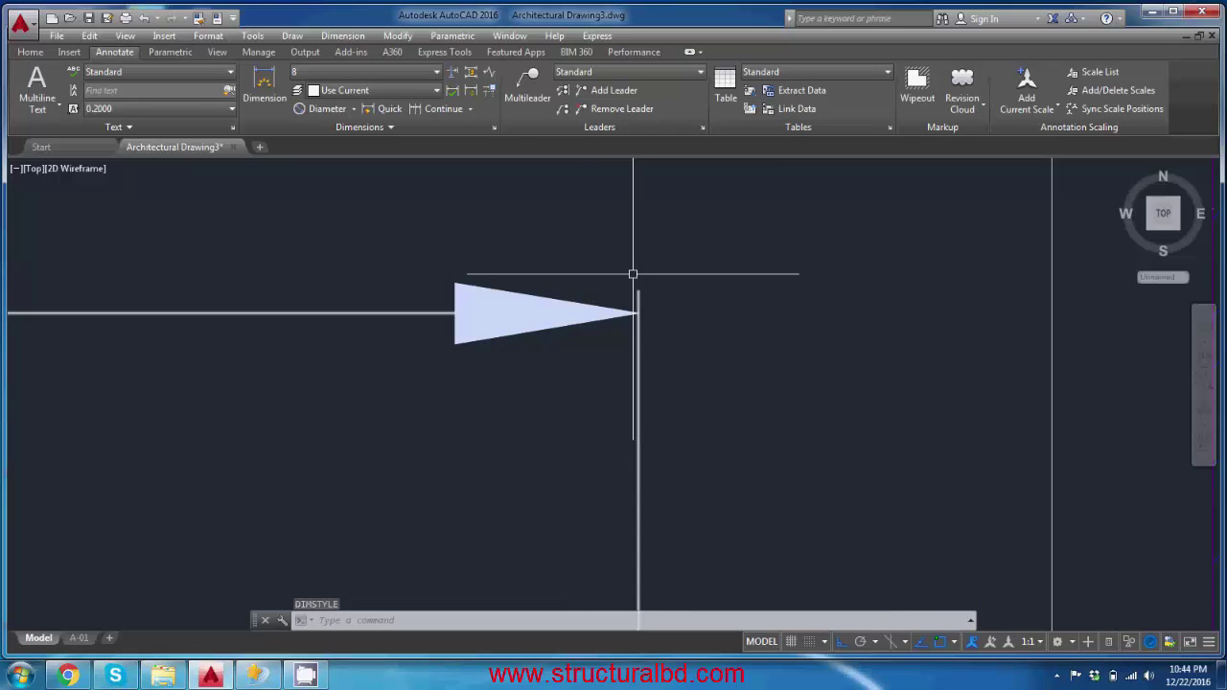
pyautogui.scroll(-6, 652, 287)
# Set dimension style 8's extension line offset from origin to 6", and check the gap between the extension lines and the DINING walls.
pyautogui.scroll(6, 671, 421)
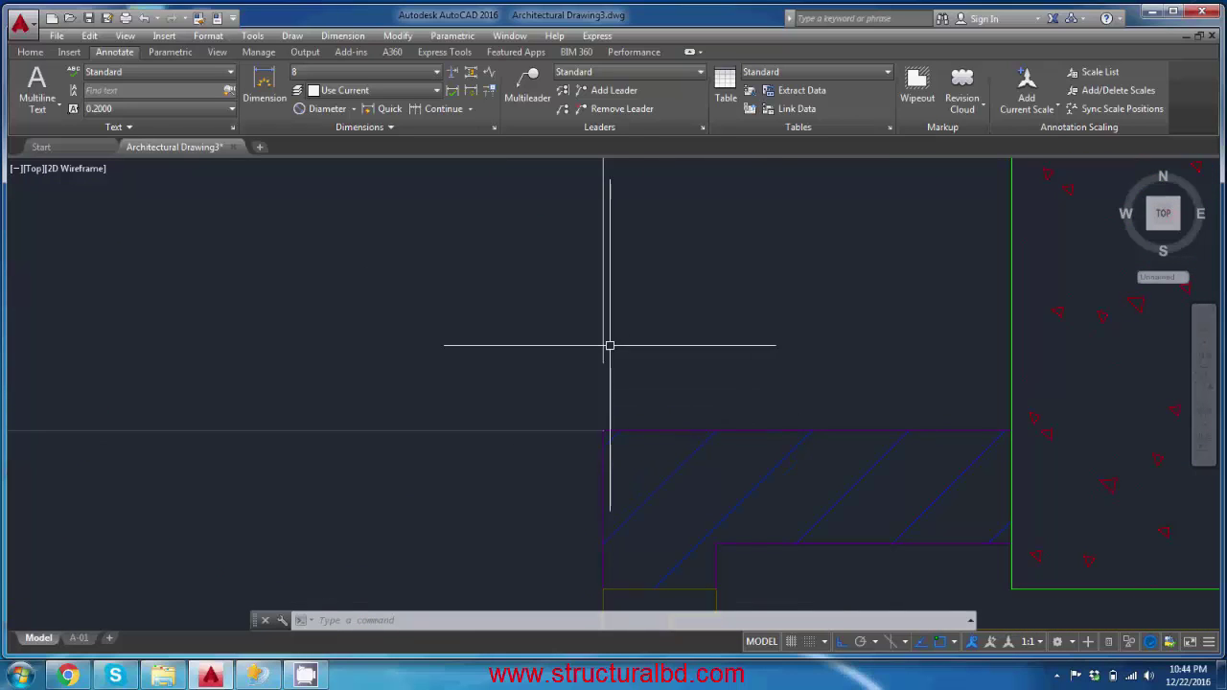
pyautogui.press('Escape')
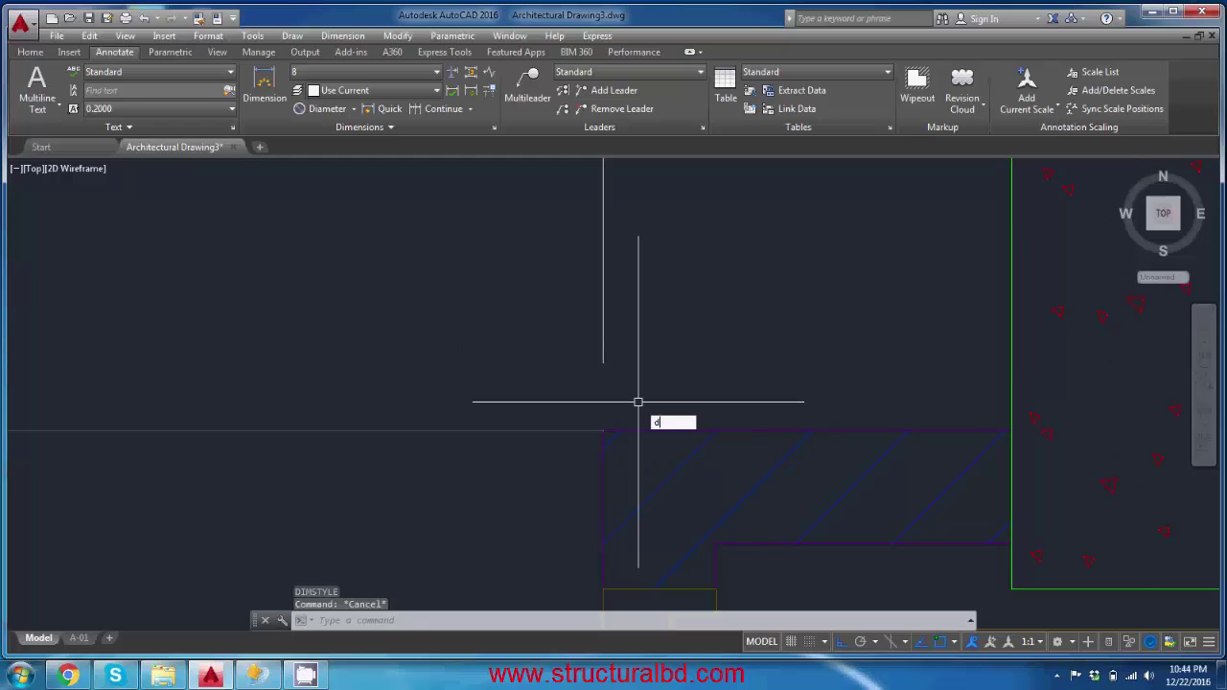
pyautogui.press('Return')
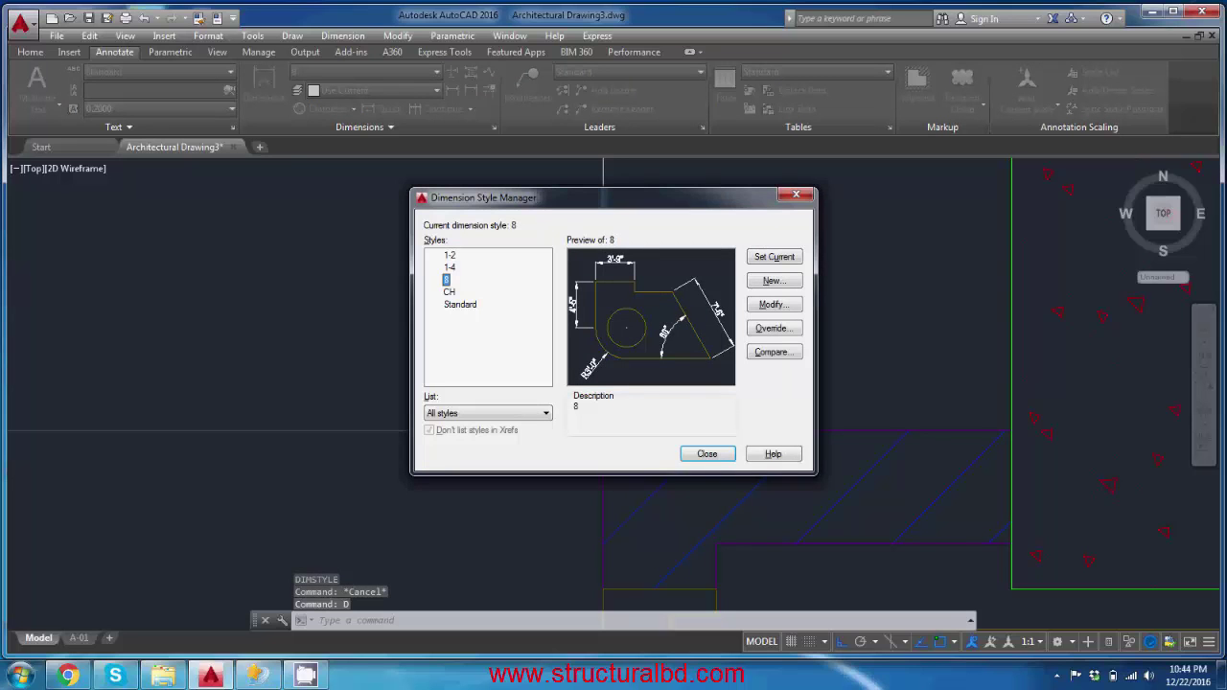
pyautogui.click(770, 305)
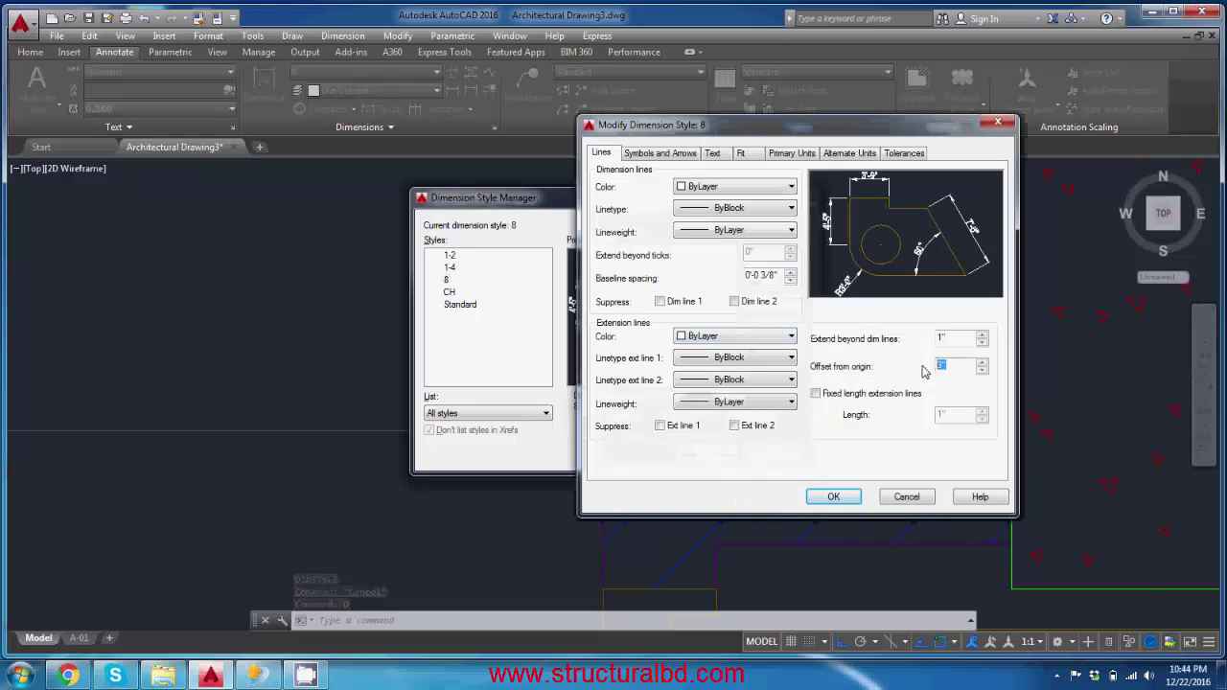
pyautogui.write('6')
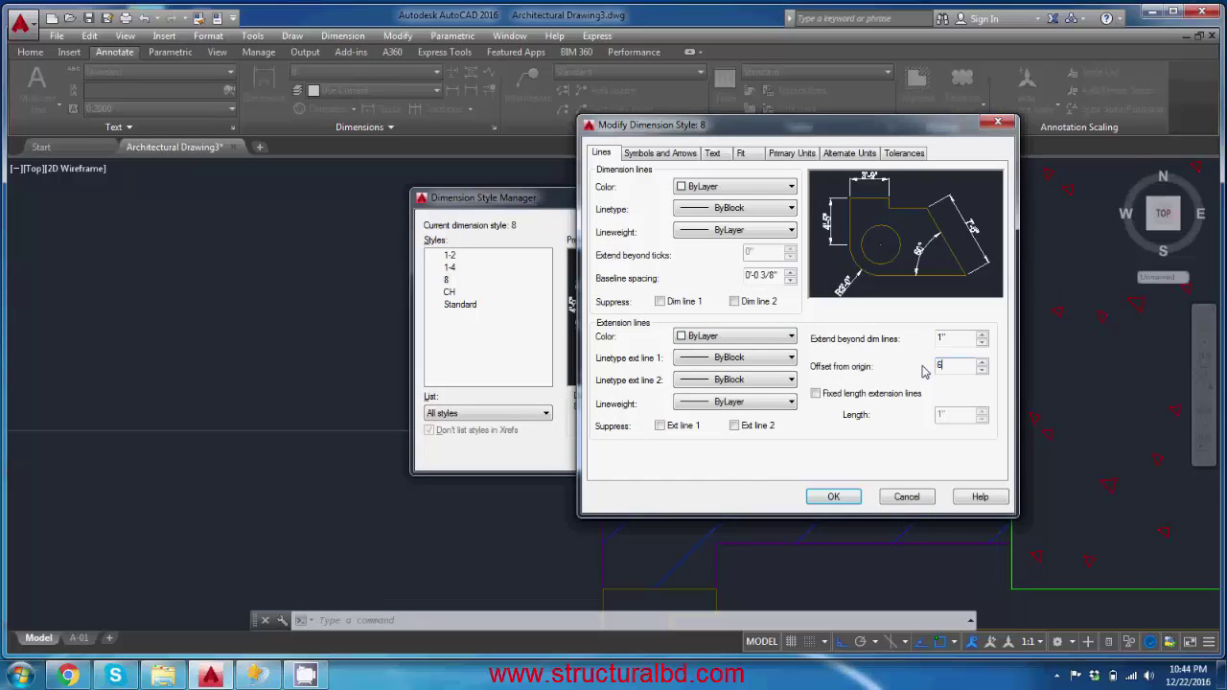
pyautogui.click(835, 498)
pyautogui.click(706, 455)
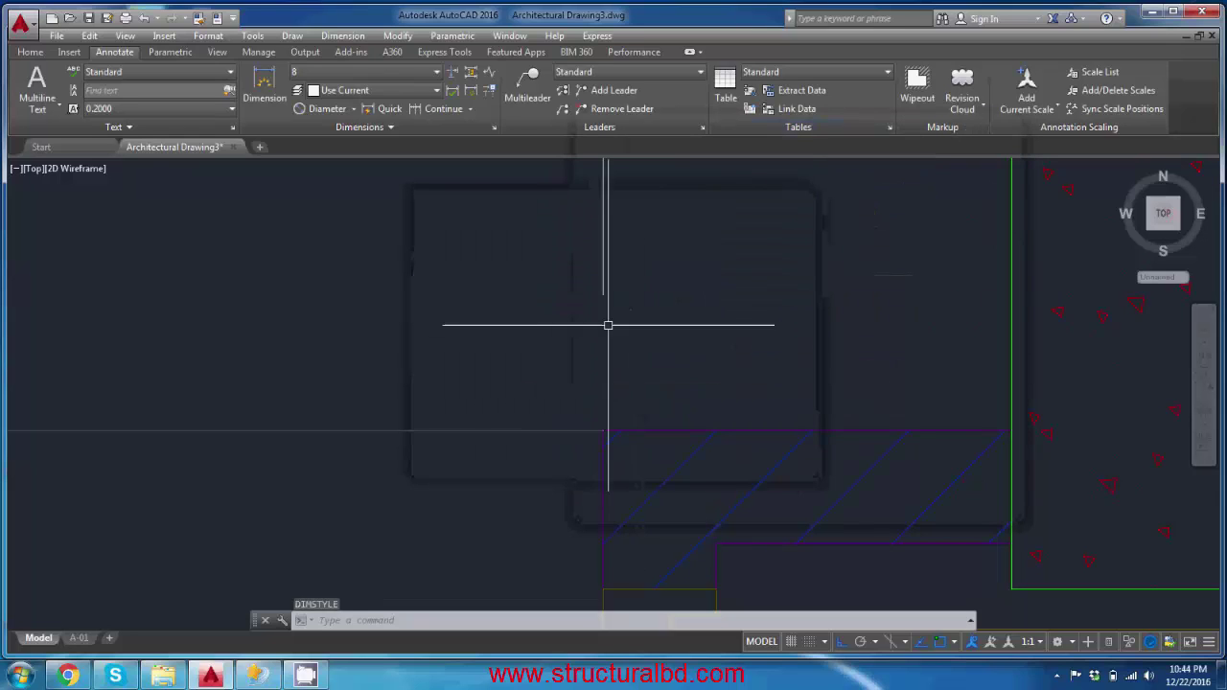
pyautogui.scroll(-6, 684, 373)
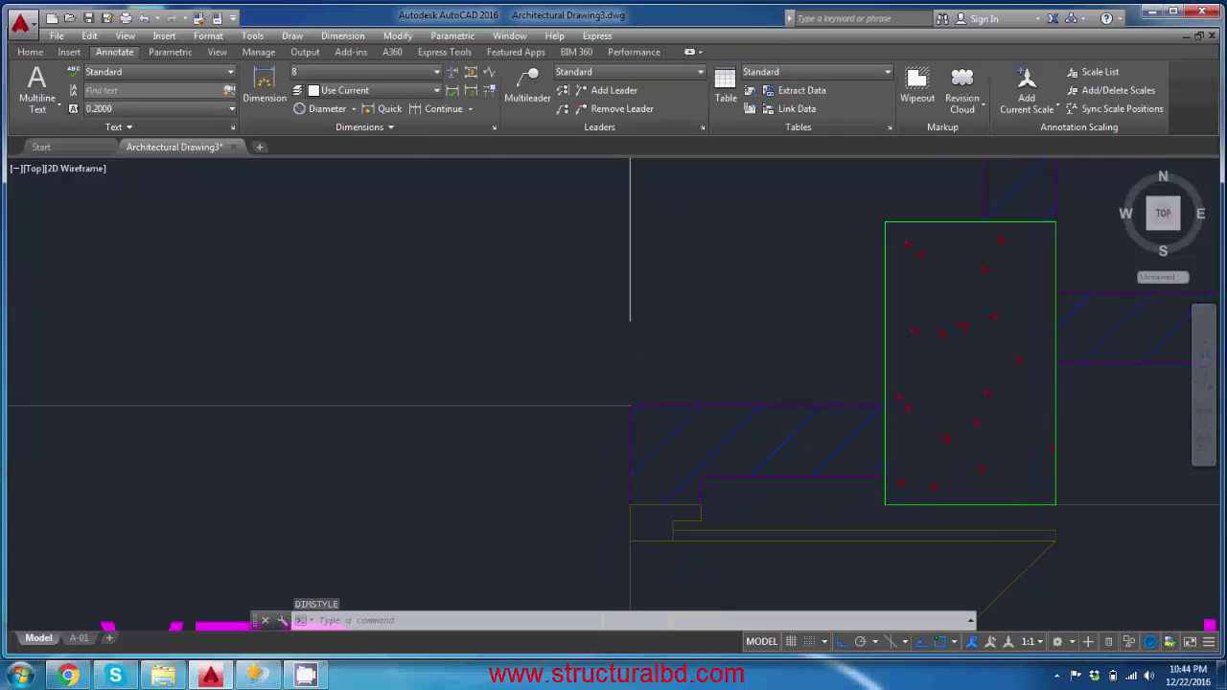
pyautogui.moveTo(649, 321); pyautogui.dragTo(649, 355, button='middle')
pyautogui.scroll(3, 669, 326)
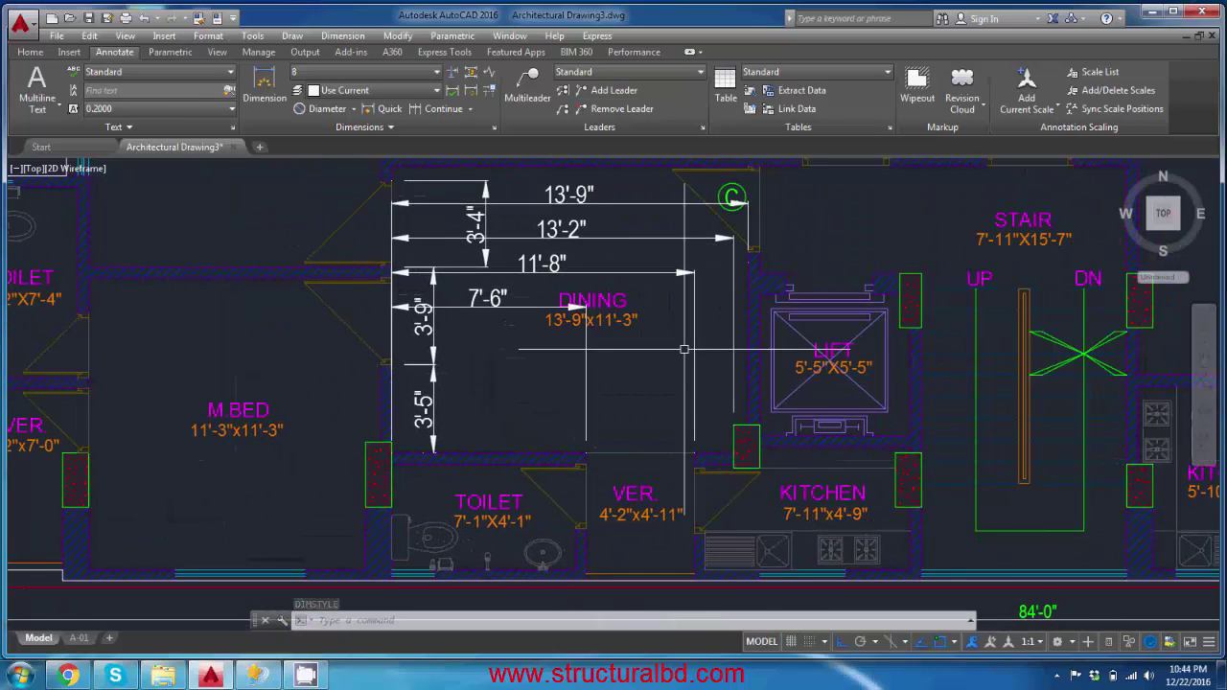
pyautogui.moveTo(524, 314); pyautogui.dragTo(630, 329, button='middle')
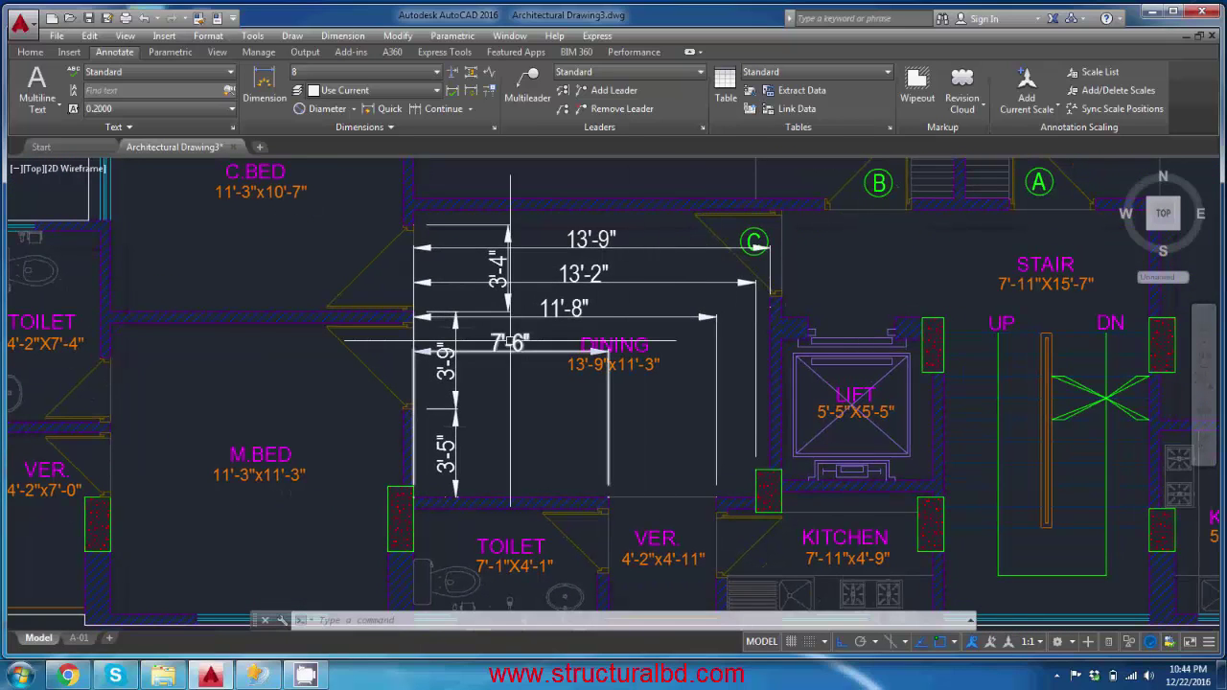
# Turn off the second extension line of the 11'-8" dimension in DINING through its object properties.
pyautogui.scroll(2, 669, 329)
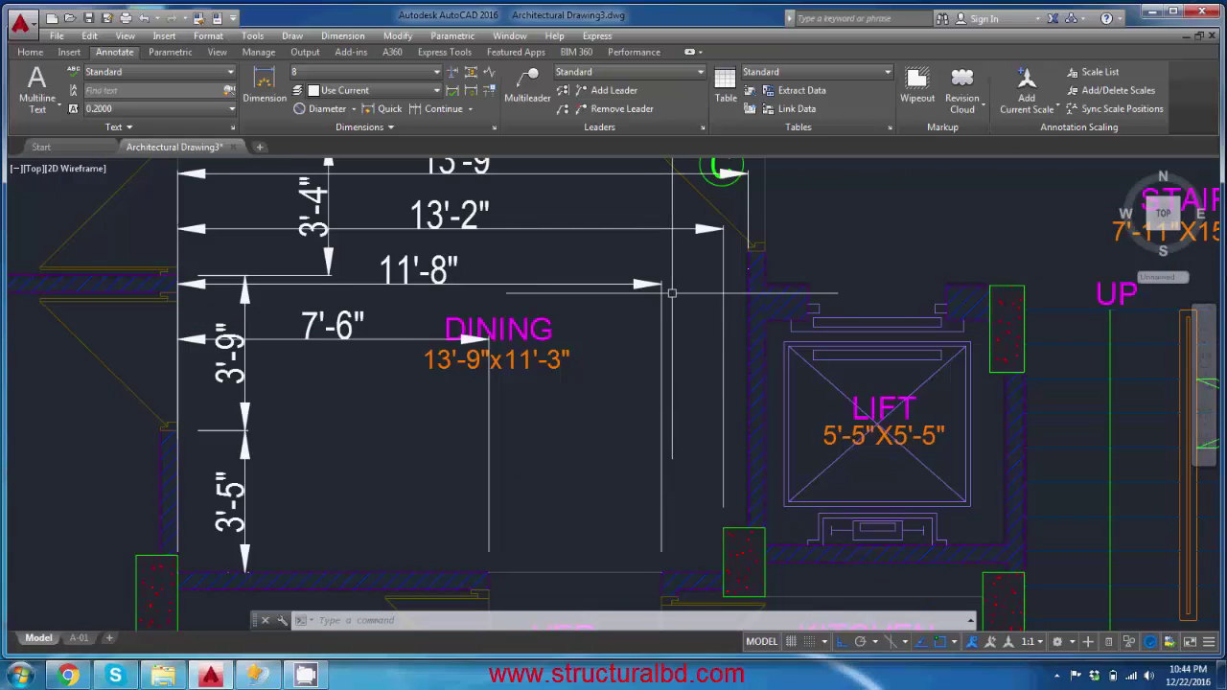
pyautogui.click(674, 411)
pyautogui.click(707, 416)
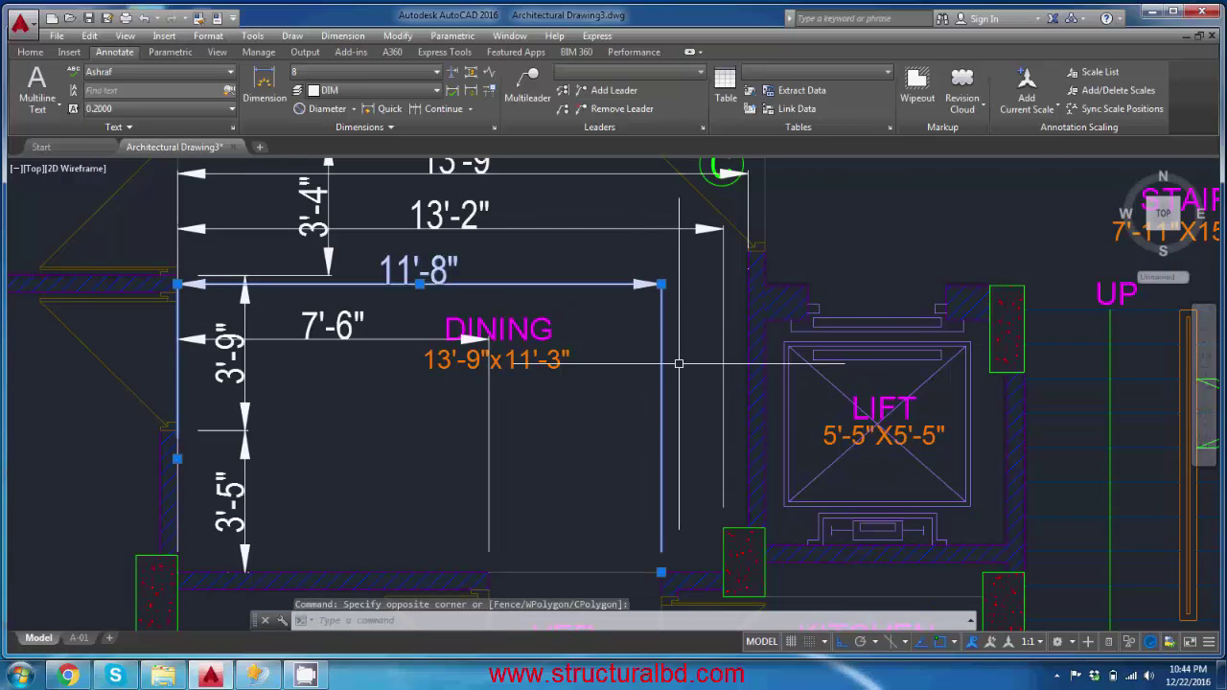
pyautogui.press('Escape')
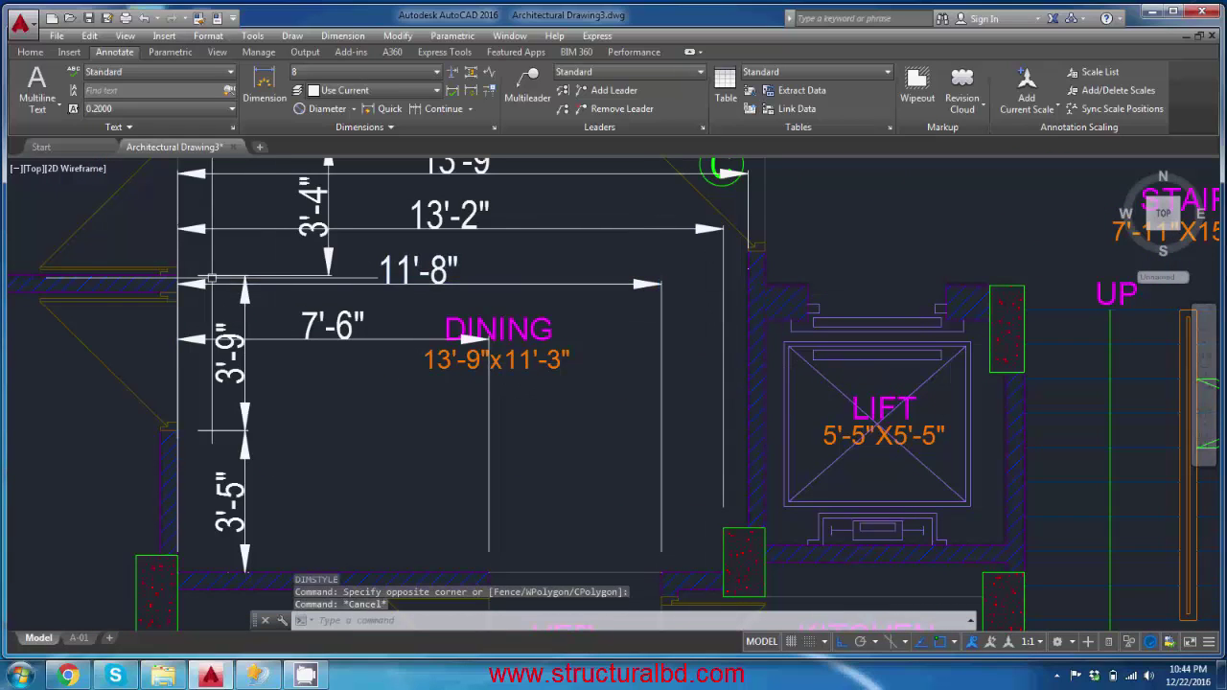
pyautogui.click(627, 286)
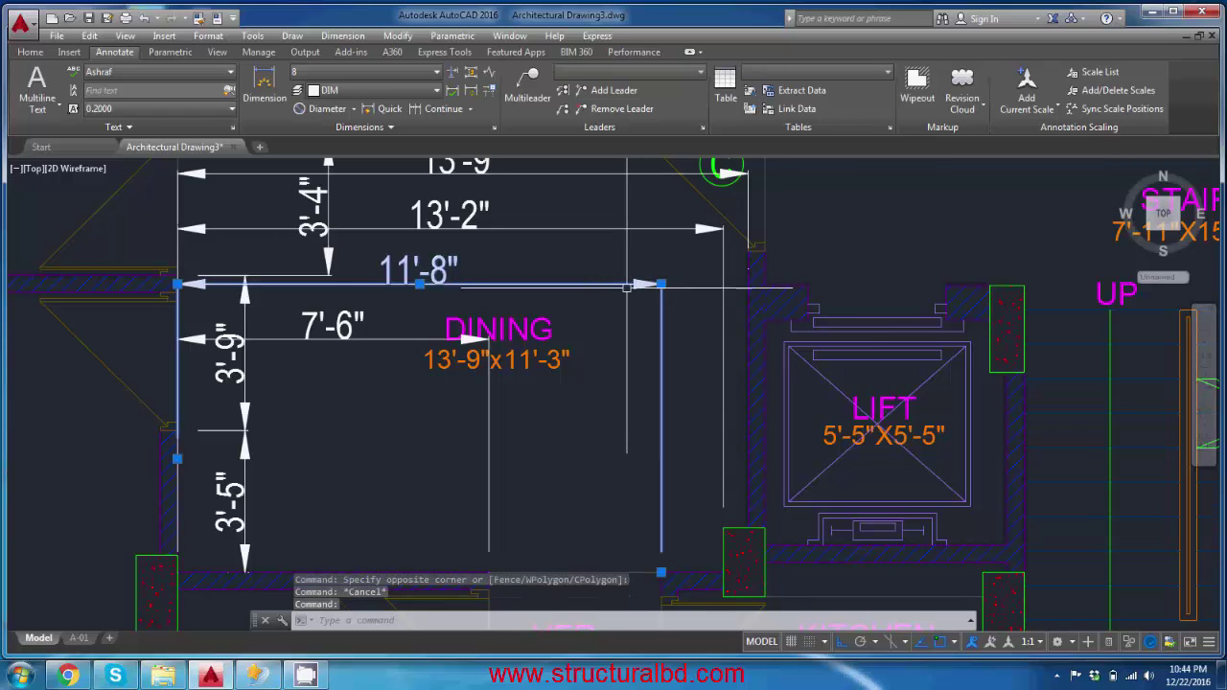
pyautogui.write('proper')
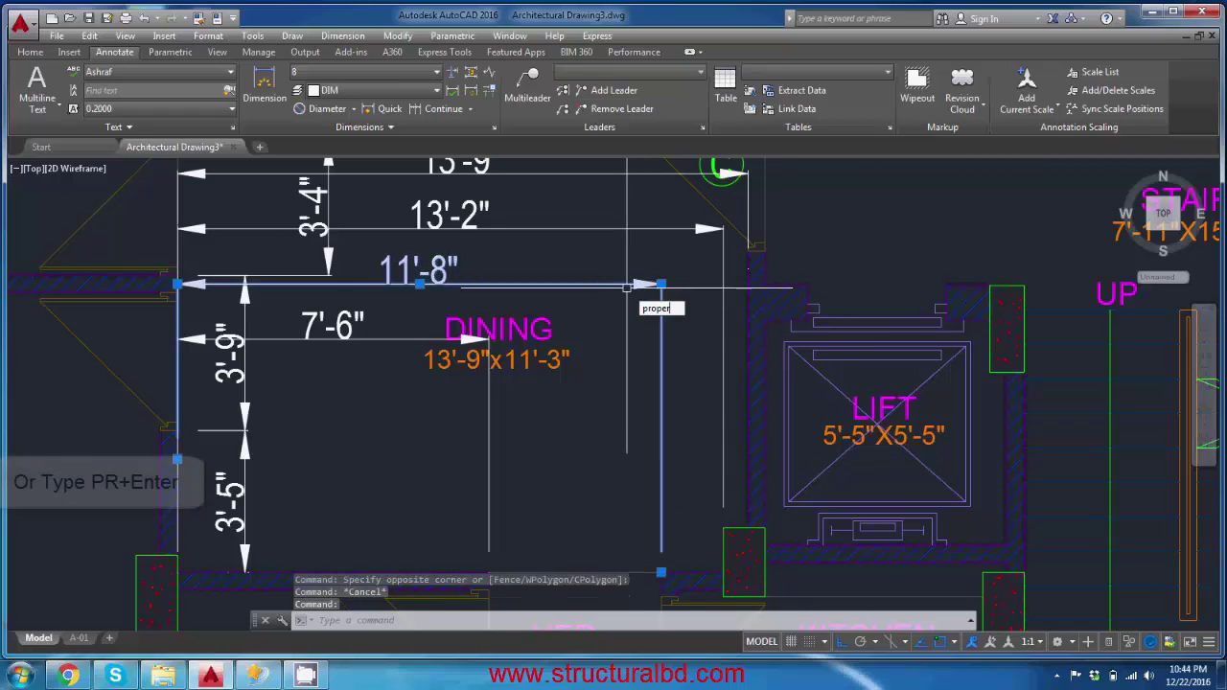
pyautogui.click(708, 327)
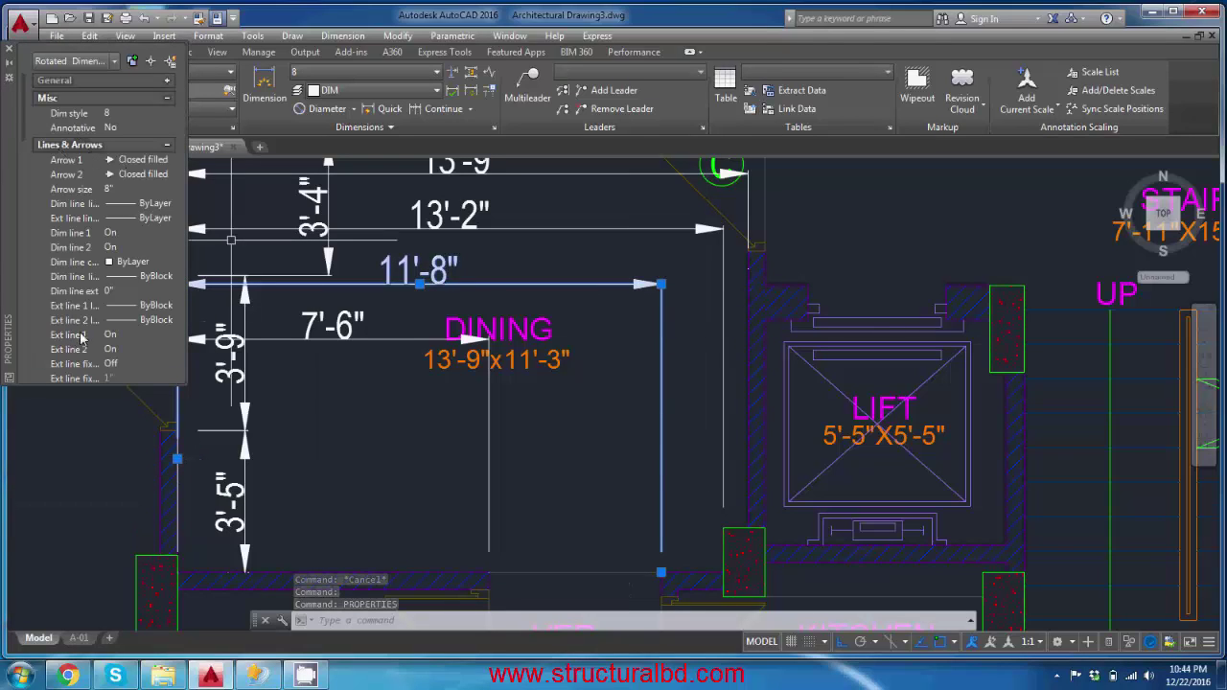
pyautogui.click(162, 351)
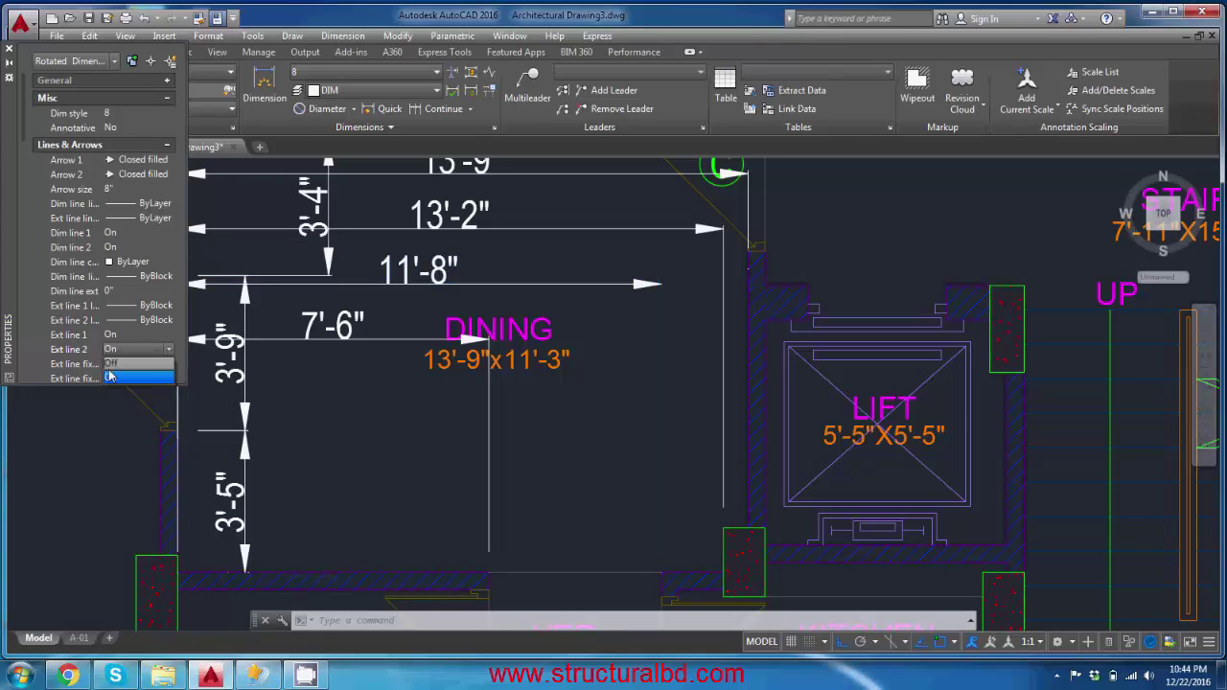
pyautogui.click(113, 365)
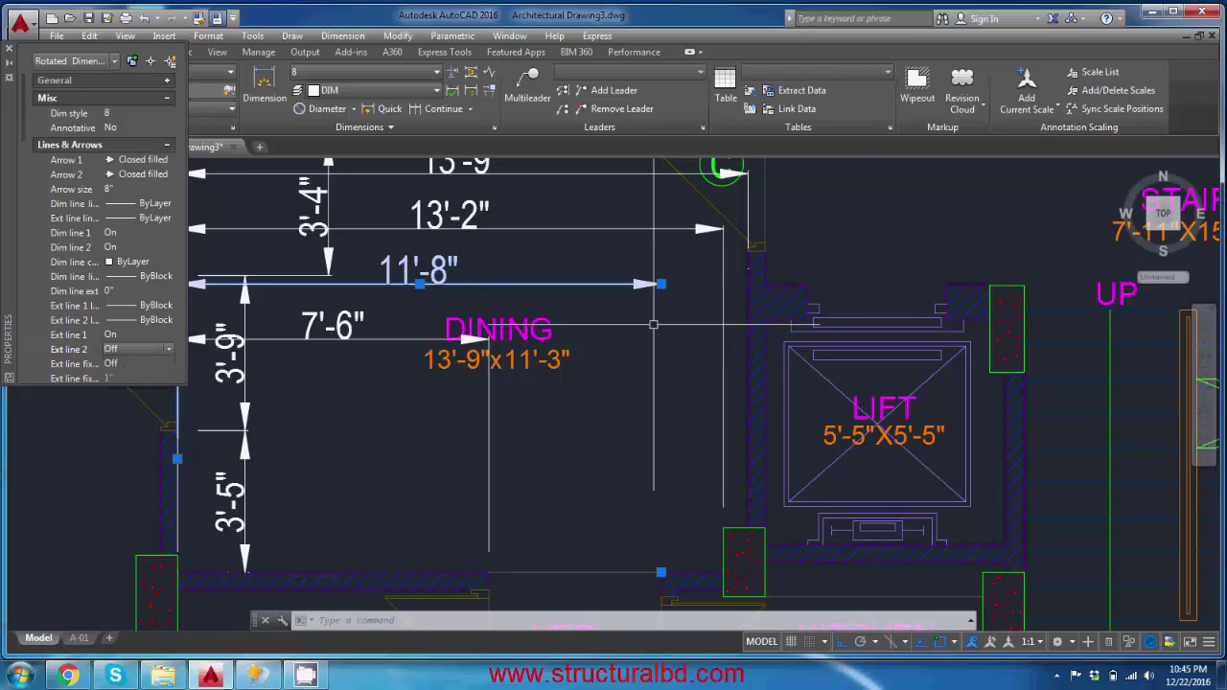
pyautogui.moveTo(271, 318); pyautogui.dragTo(631, 305, button='middle')
pyautogui.press('Escape')
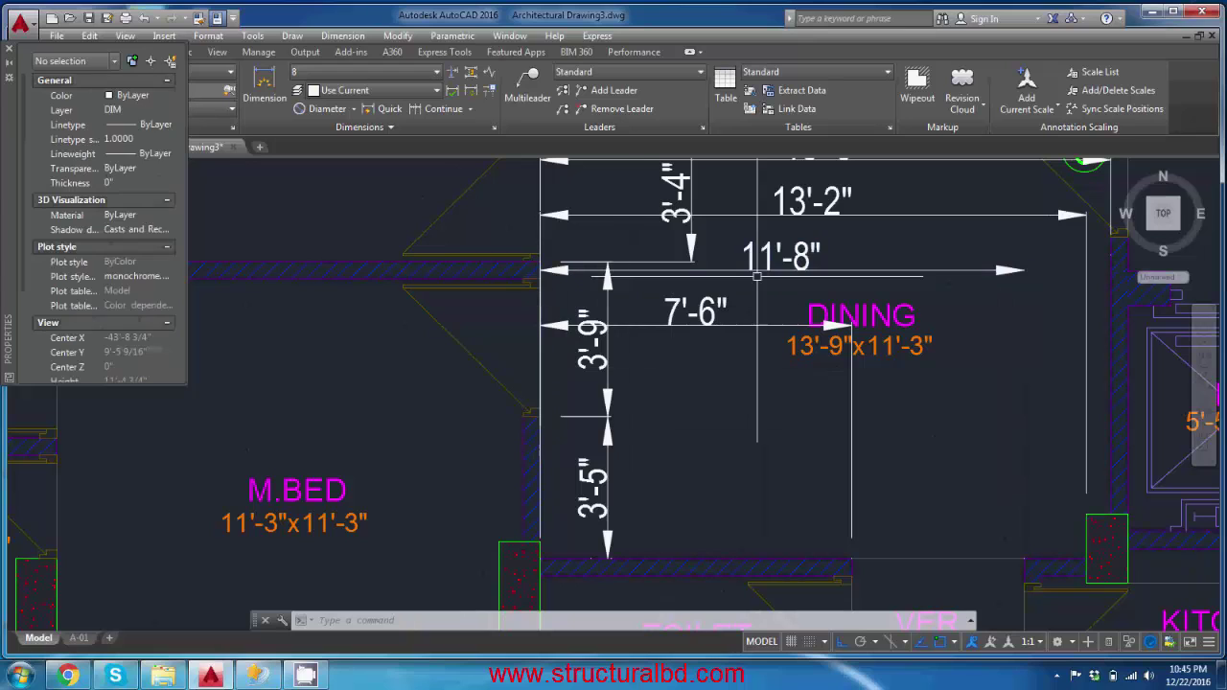
# Review the 11'-8" dimension's arrow size, text height and available text styles in its properties, keeping the current text style.
pyautogui.click(826, 271)
pyautogui.moveTo(776, 346)
pyautogui.mouseDown(button='middle')
pyautogui.moveTo(638, 368)
pyautogui.moveTo(711, 348)
pyautogui.mouseUp(button='middle')
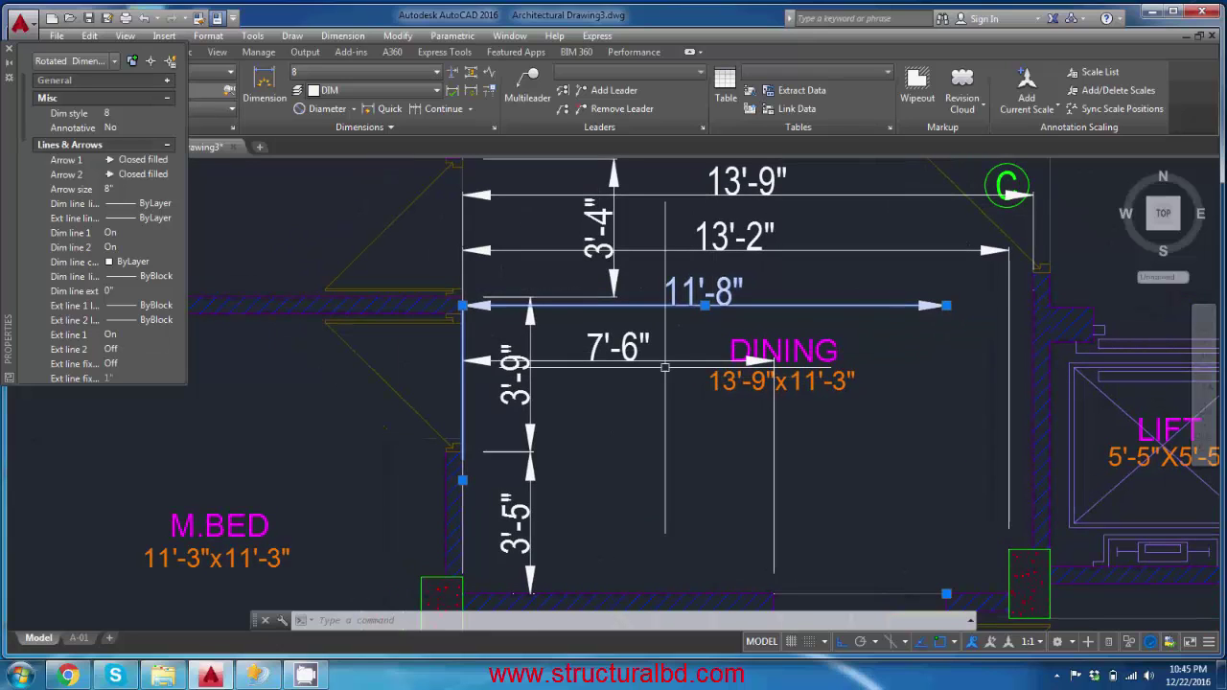
pyautogui.click(123, 190)
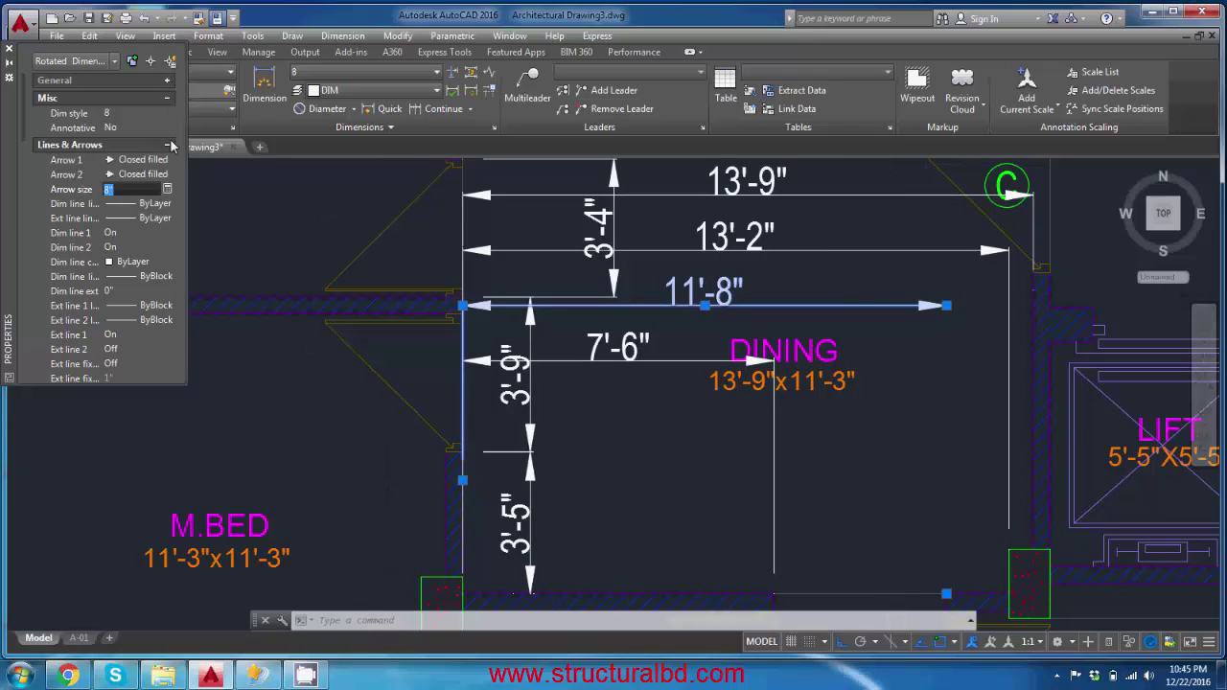
pyautogui.click(169, 145)
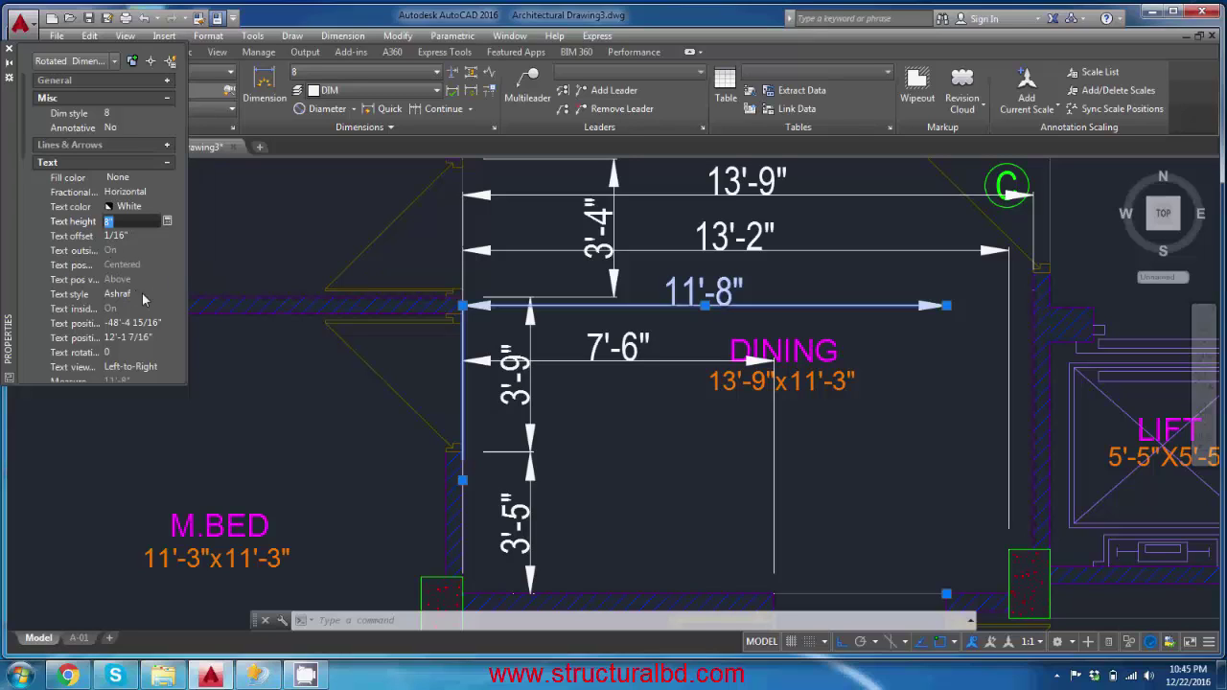
pyautogui.click(171, 298)
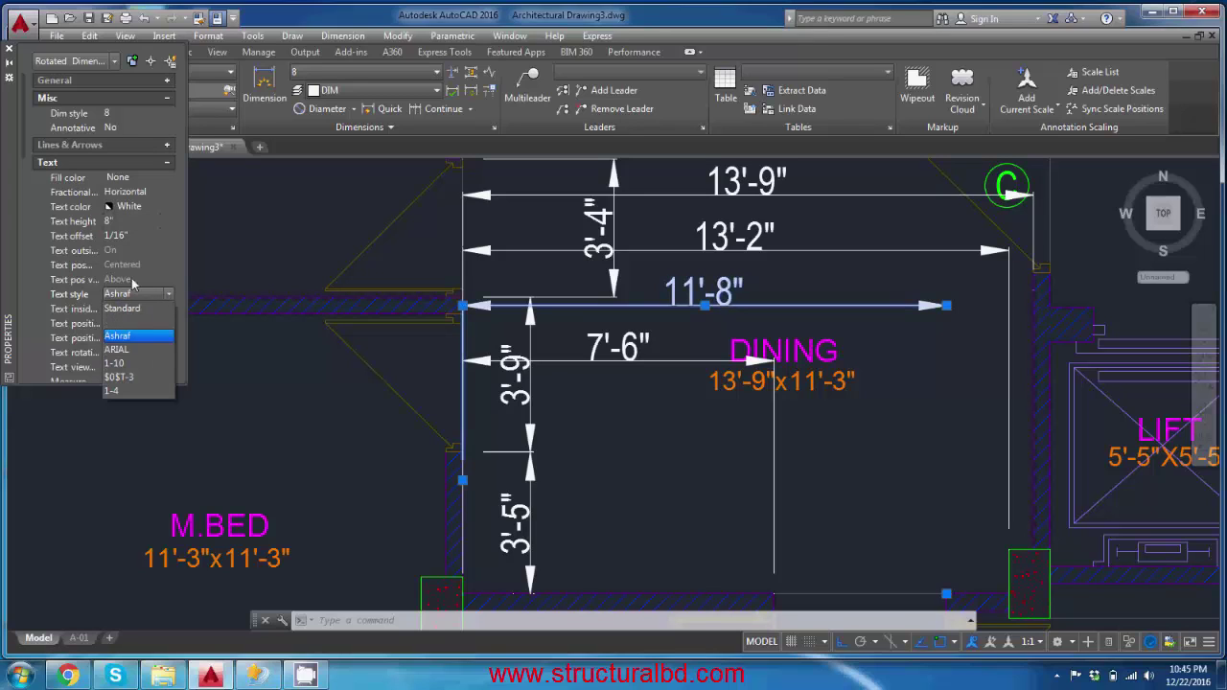
pyautogui.click(158, 336)
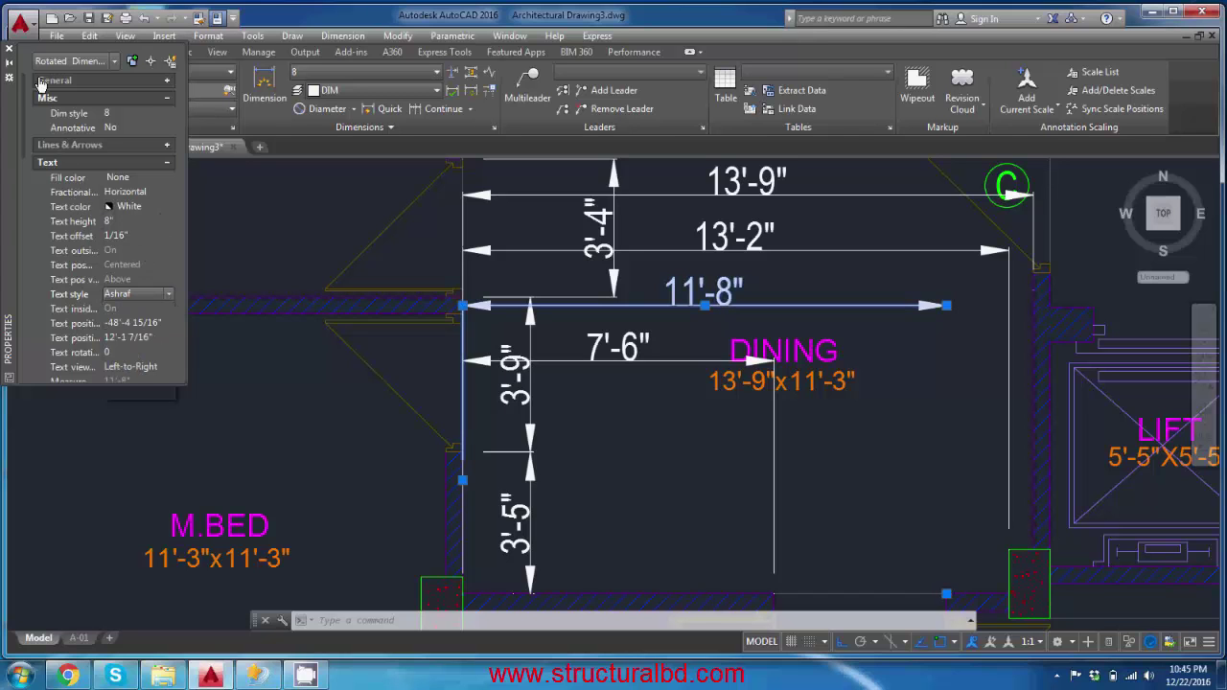
pyautogui.click(8, 49)
pyautogui.press('Escape')
pyautogui.scroll(-4, 705, 307)
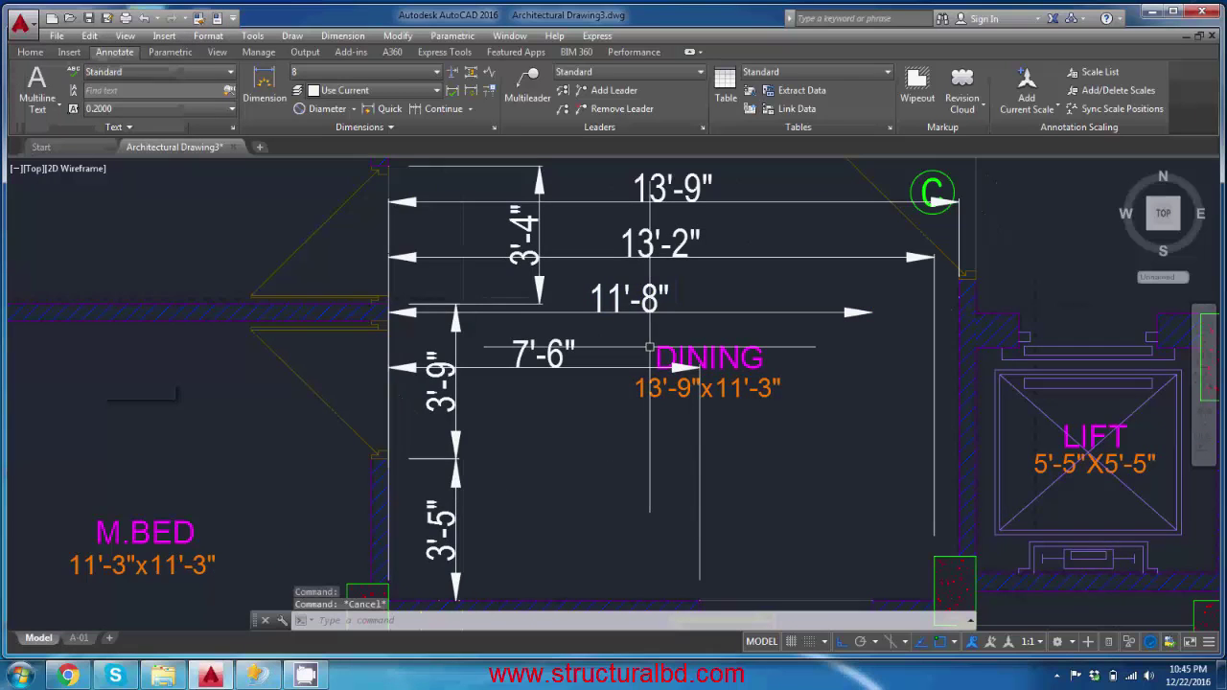
pyautogui.scroll(2, 704, 306)
pyautogui.scroll(4, 705, 307)
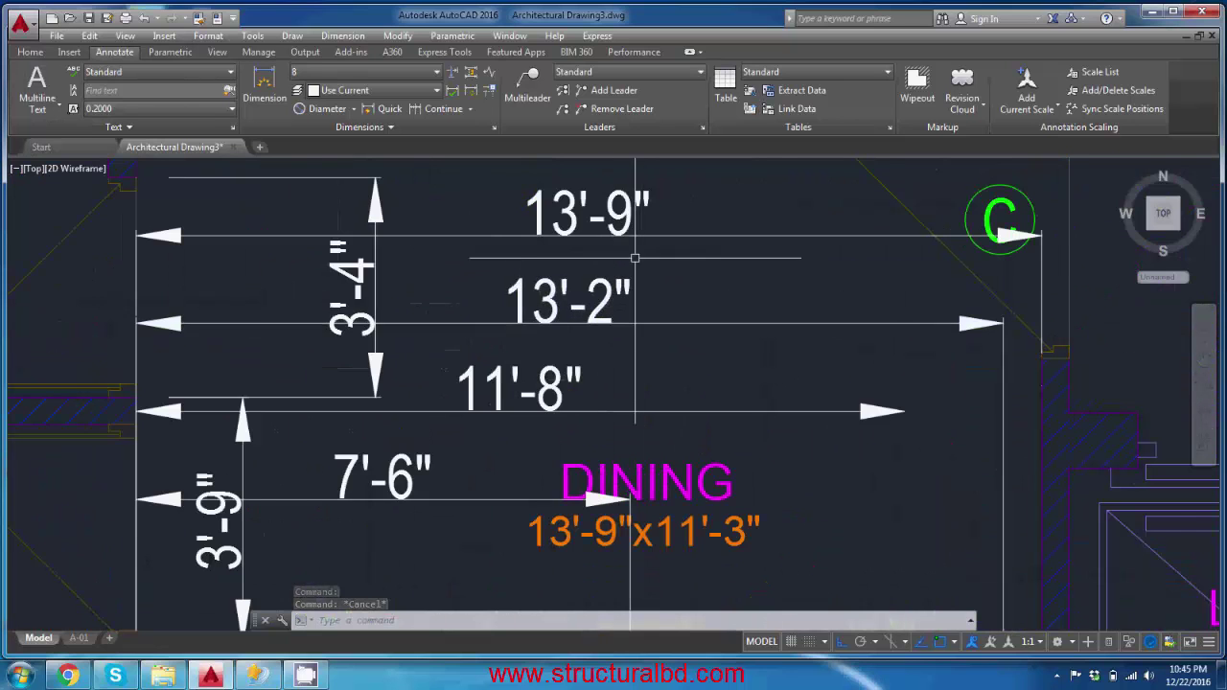
pyautogui.scroll(-5, 638, 307)
pyautogui.scroll(-2, 544, 368)
pyautogui.moveTo(543, 368); pyautogui.dragTo(467, 364, button='middle')
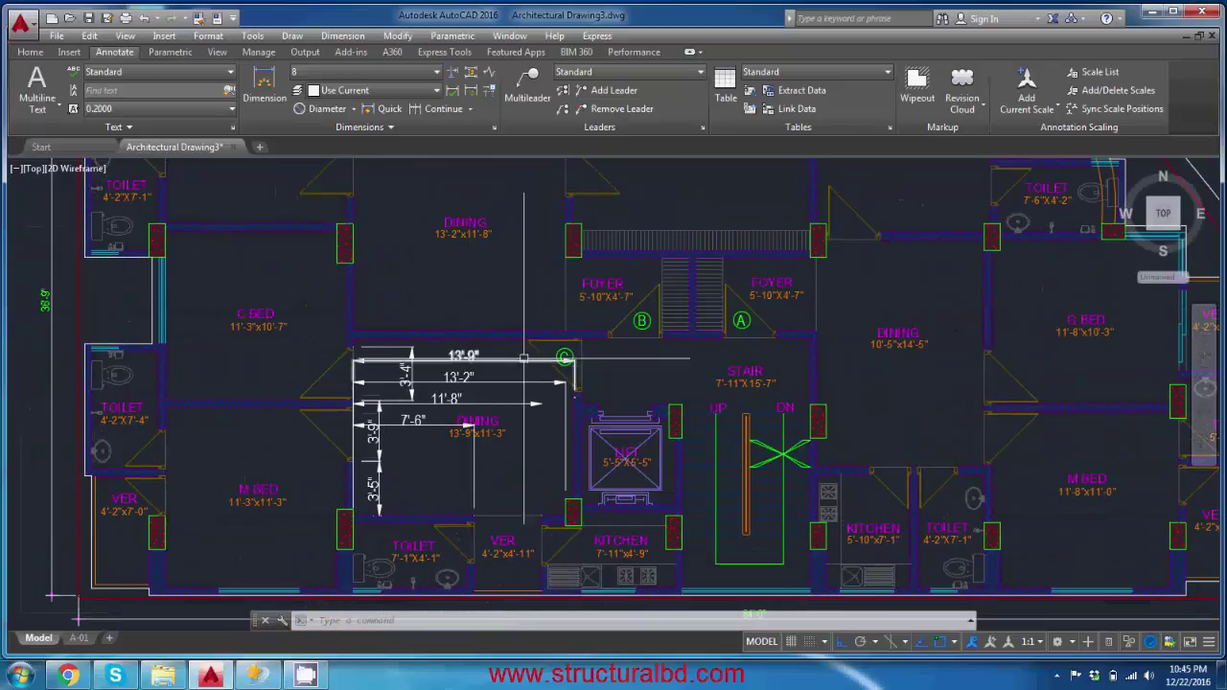